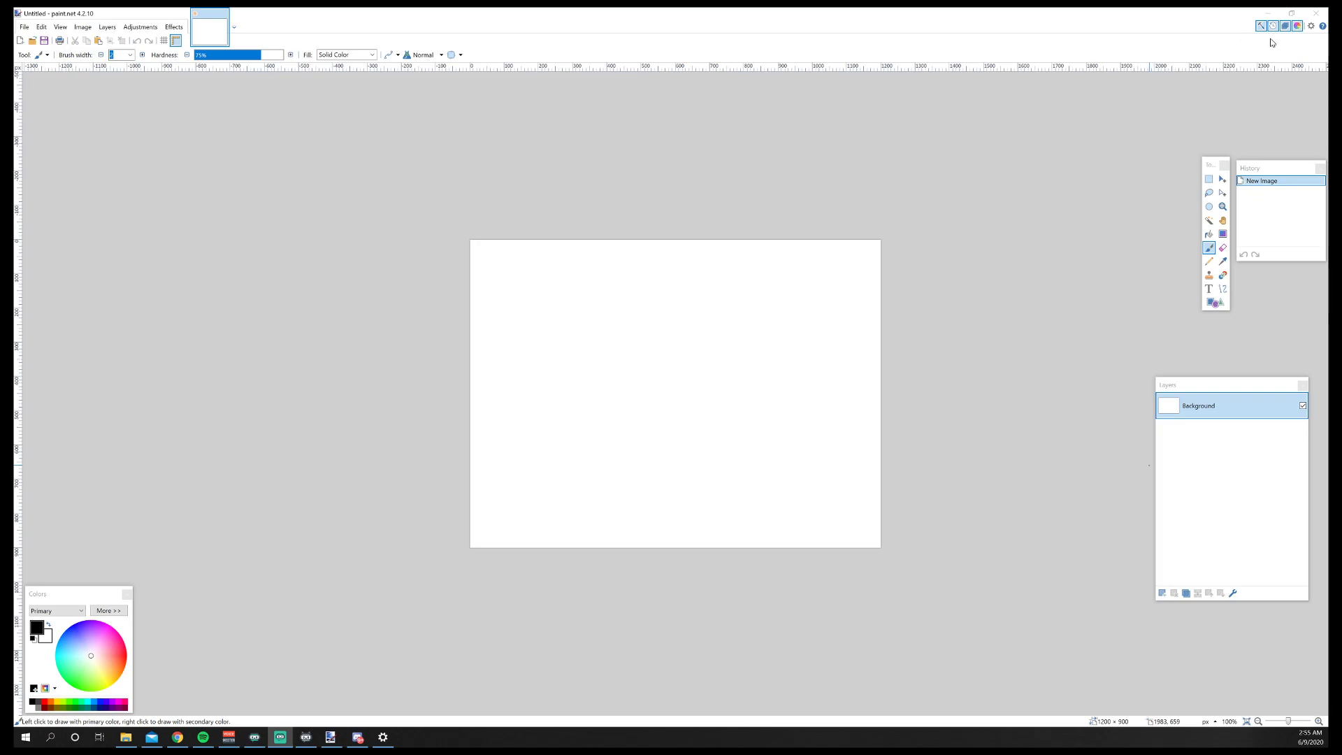
# Arrange the Tools, History and Layers windows side by side in the empty area above and beside the canvas.
pyautogui.moveTo(1220, 170); pyautogui.dragTo(1220, 137)
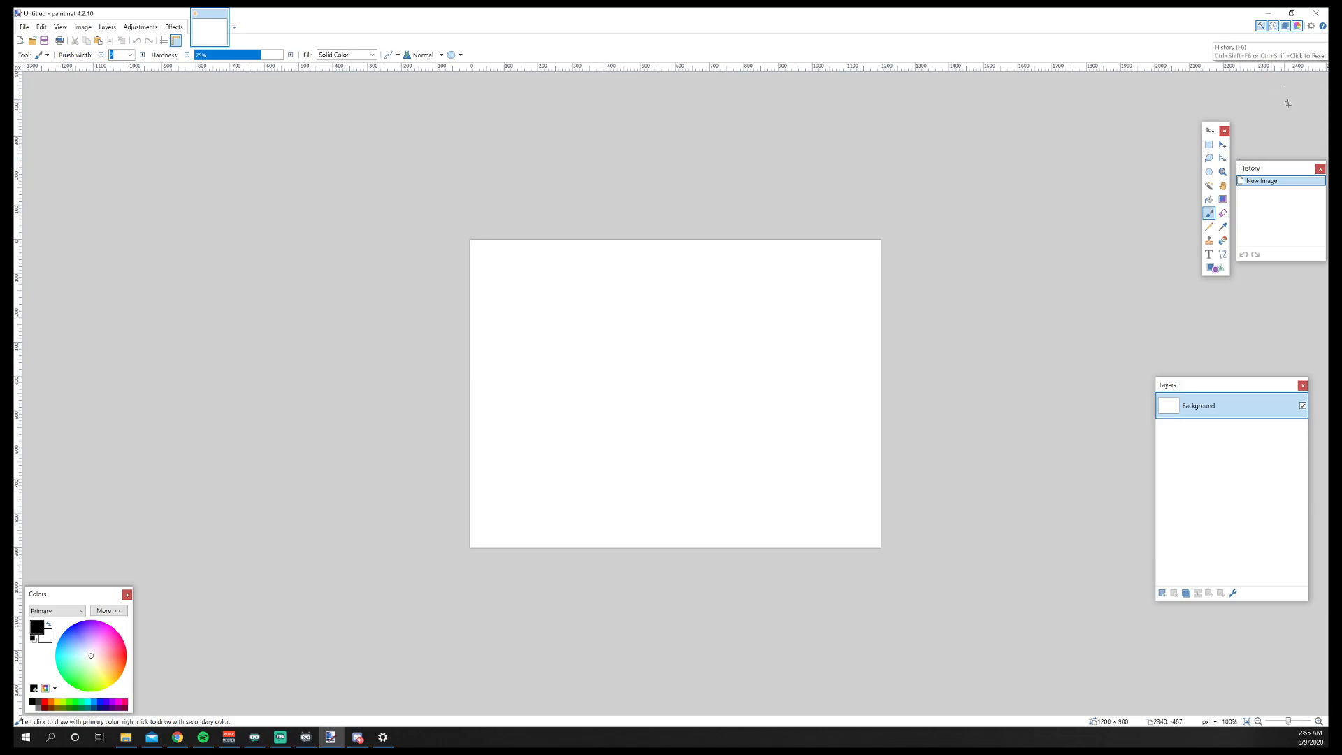
pyautogui.moveTo(1286, 168); pyautogui.dragTo(1283, 144)
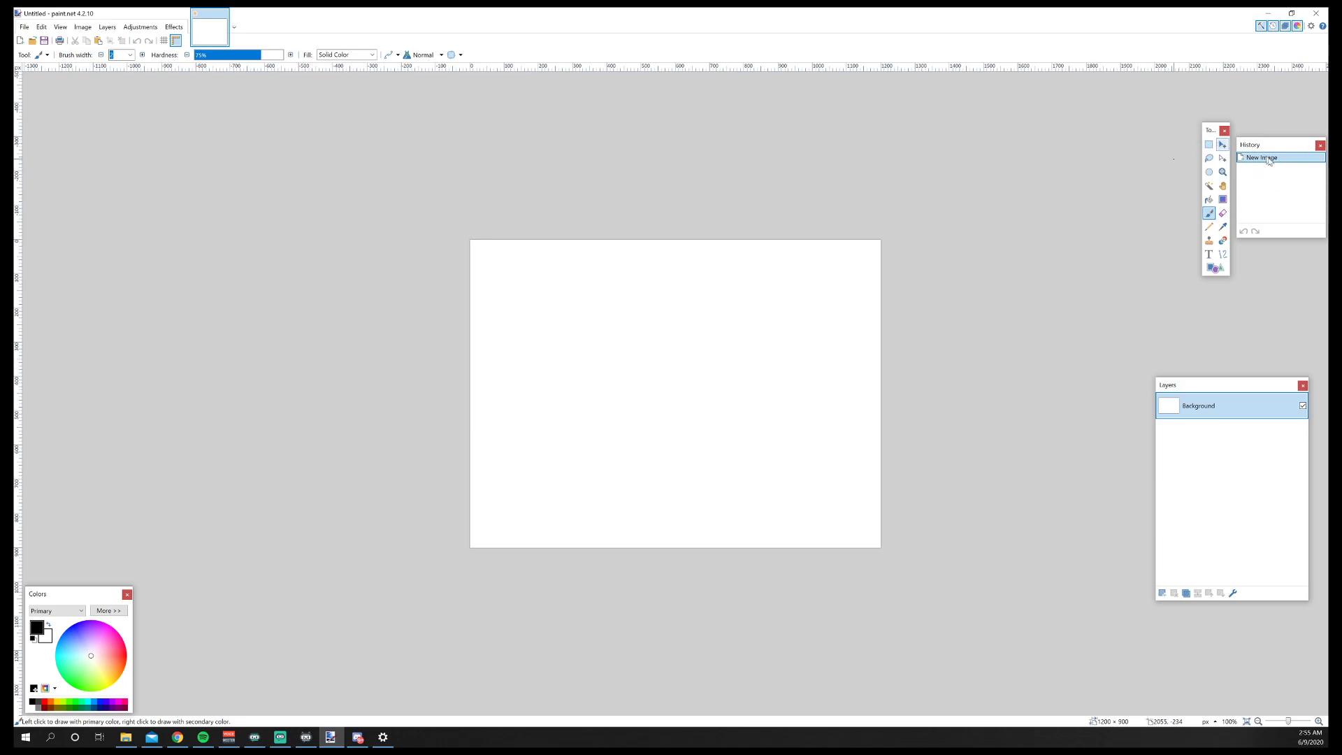
pyautogui.moveTo(1258, 137); pyautogui.dragTo(1257, 90)
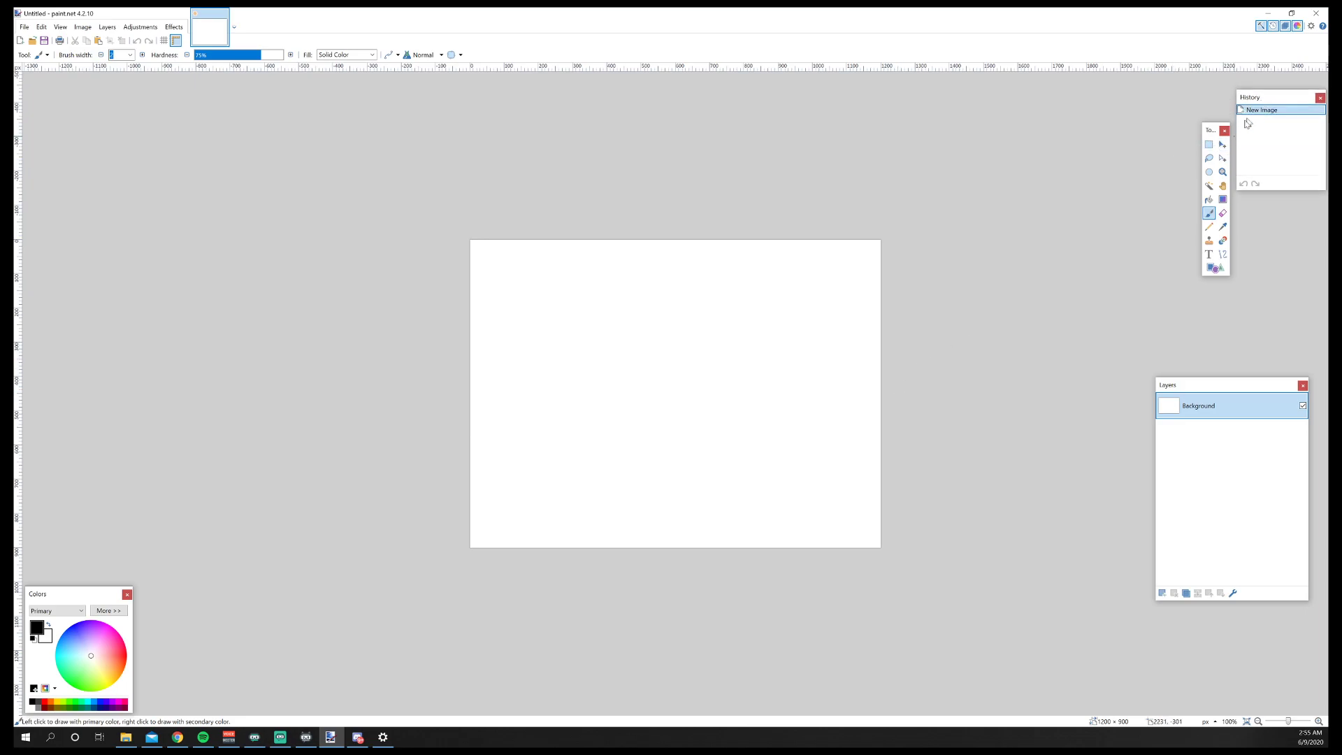
pyautogui.moveTo(1206, 135); pyautogui.dragTo(1207, 107)
pyautogui.moveTo(1230, 386); pyautogui.dragTo(1111, 99)
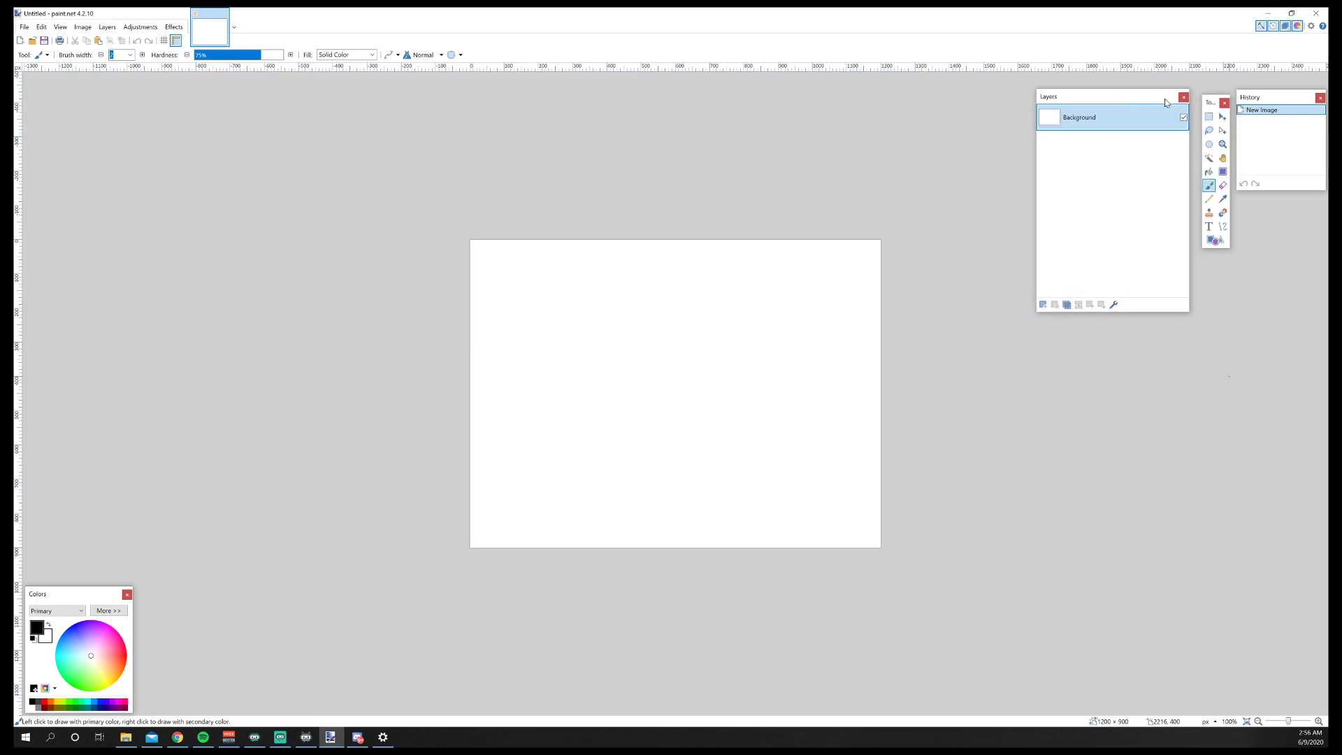
pyautogui.moveTo(1206, 105); pyautogui.dragTo(1200, 104)
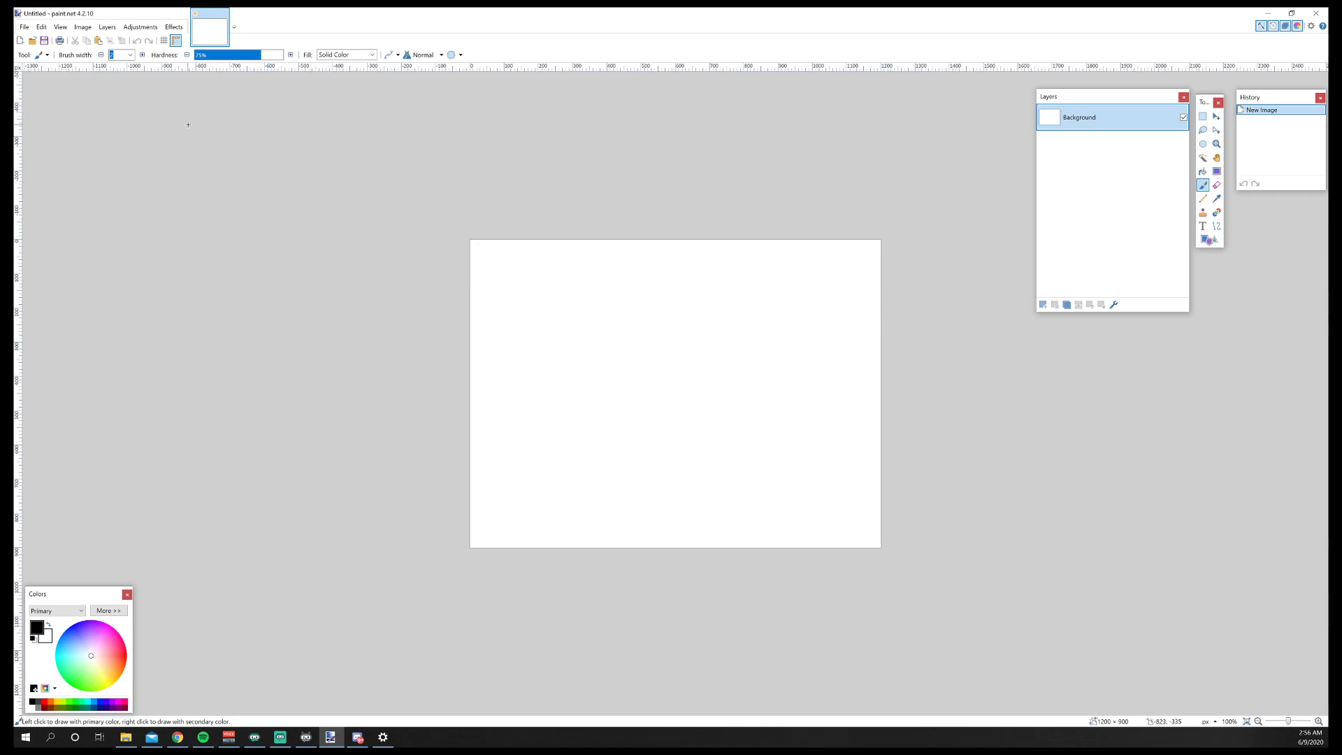
# Create a new image 1500 pixels wide and 500 pixels high.
pyautogui.click(24, 27)
pyautogui.click(39, 39)
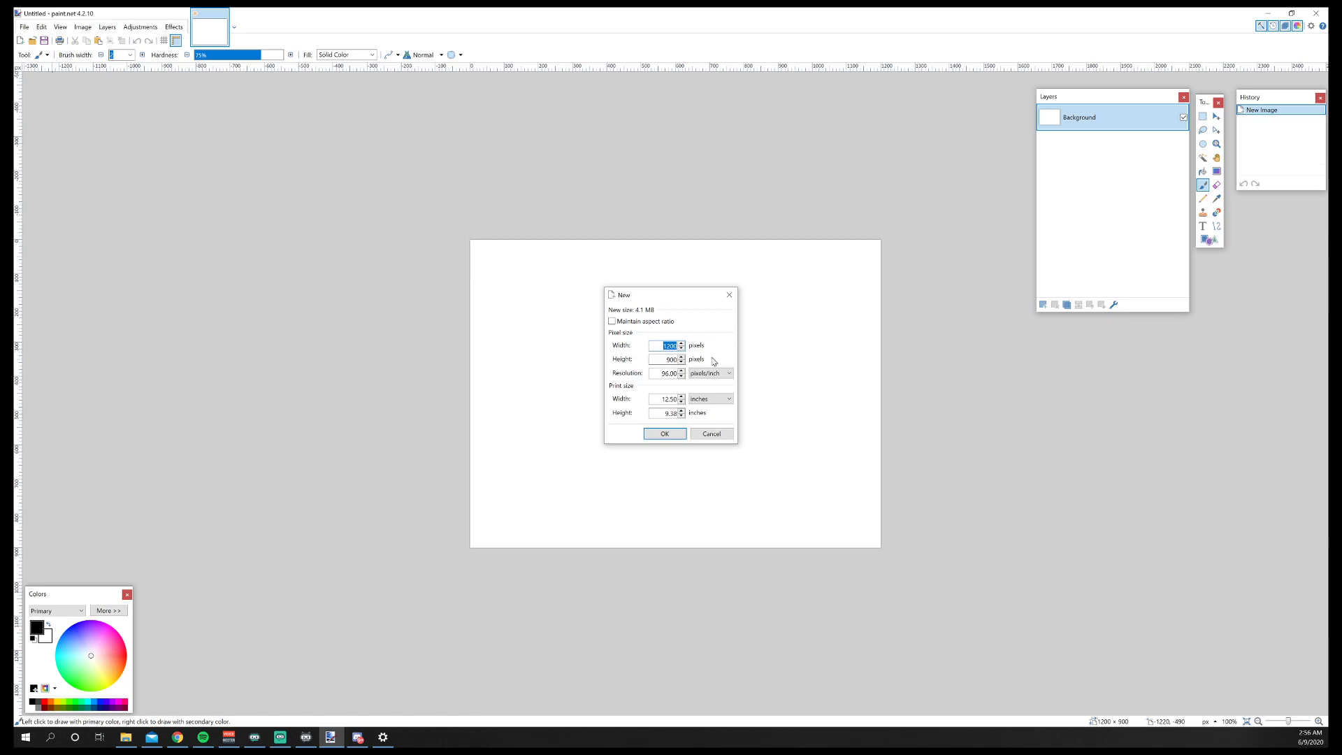
pyautogui.write('1500')
pyautogui.press('Tab')
pyautogui.write('500')
pyautogui.press('Return')
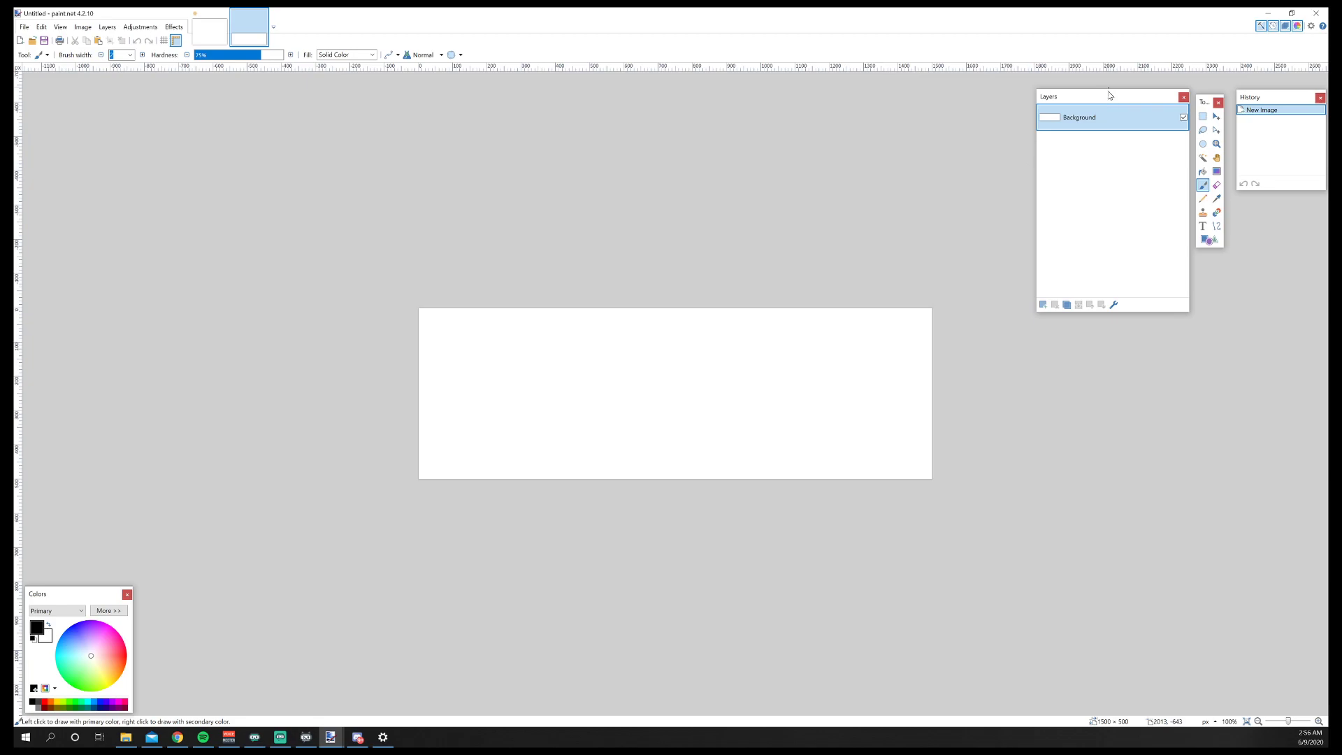
# Move the Layers window below the Tools window, clear of the canvas.
pyautogui.moveTo(1111, 97); pyautogui.dragTo(1186, 282)
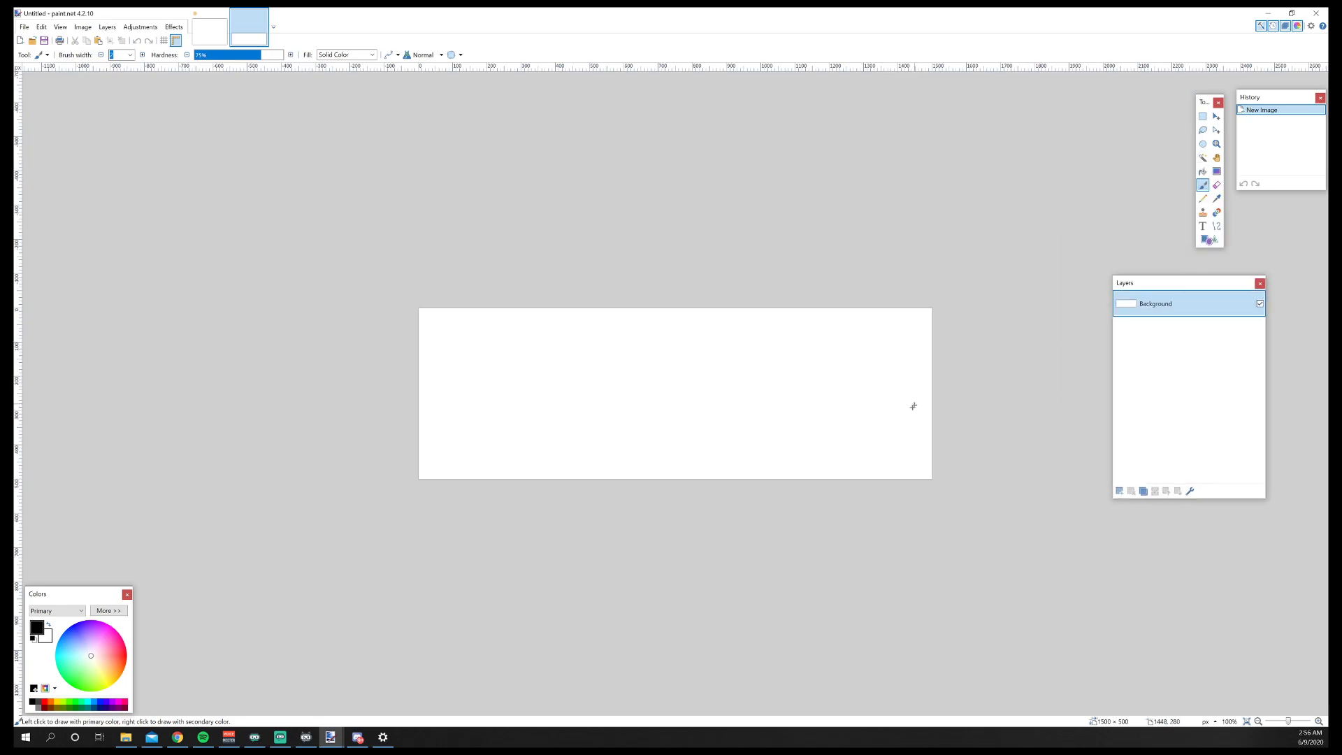
pyautogui.moveTo(1227, 283); pyautogui.dragTo(1234, 308)
# Try drawing a filled black circle about 185 pixels across over the canvas's lower-left edge, and undo it.
pyautogui.click(1208, 239)
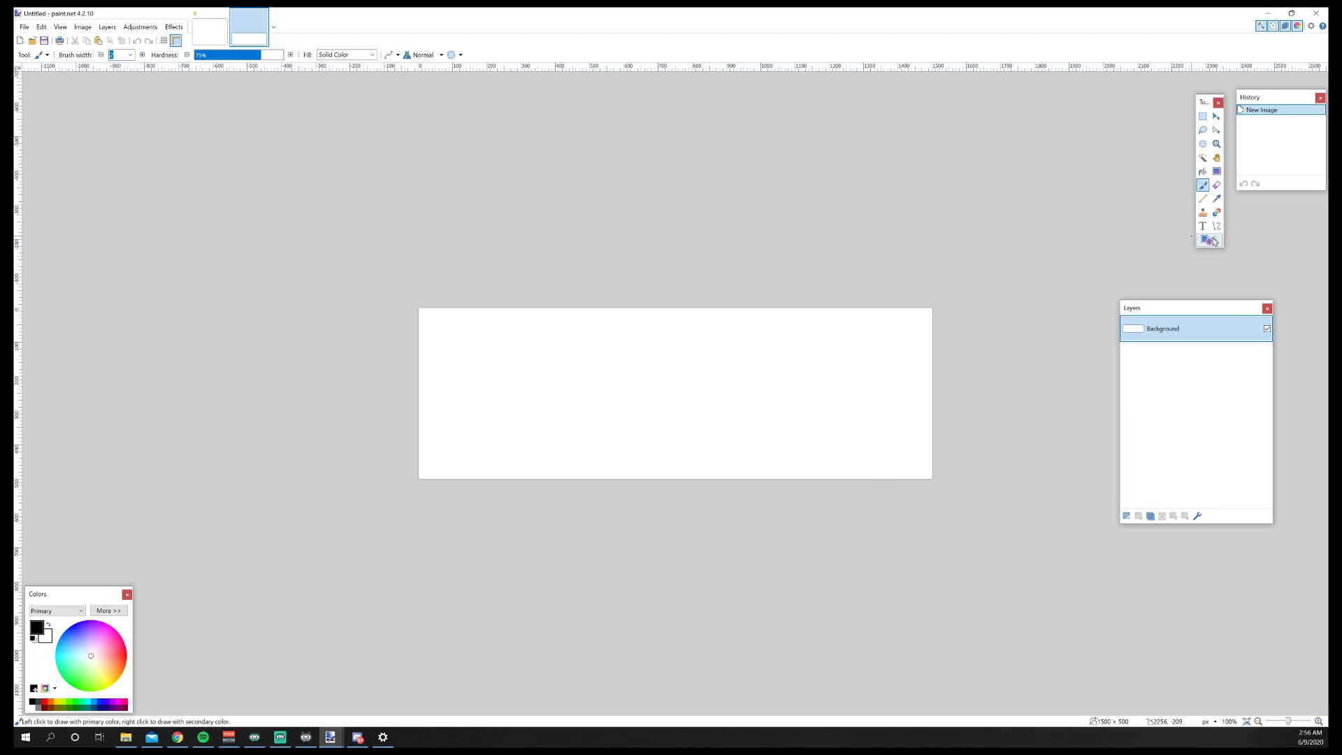
pyautogui.click(82, 55)
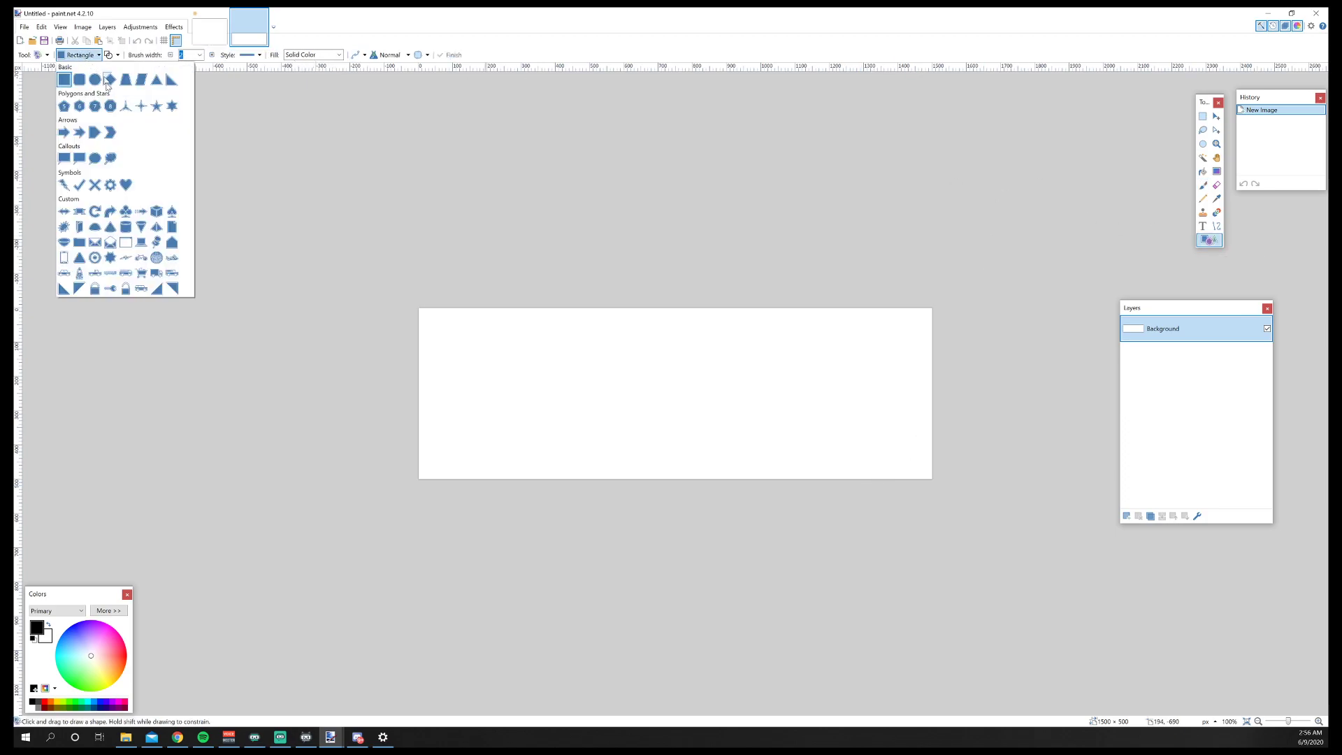
pyautogui.click(95, 79)
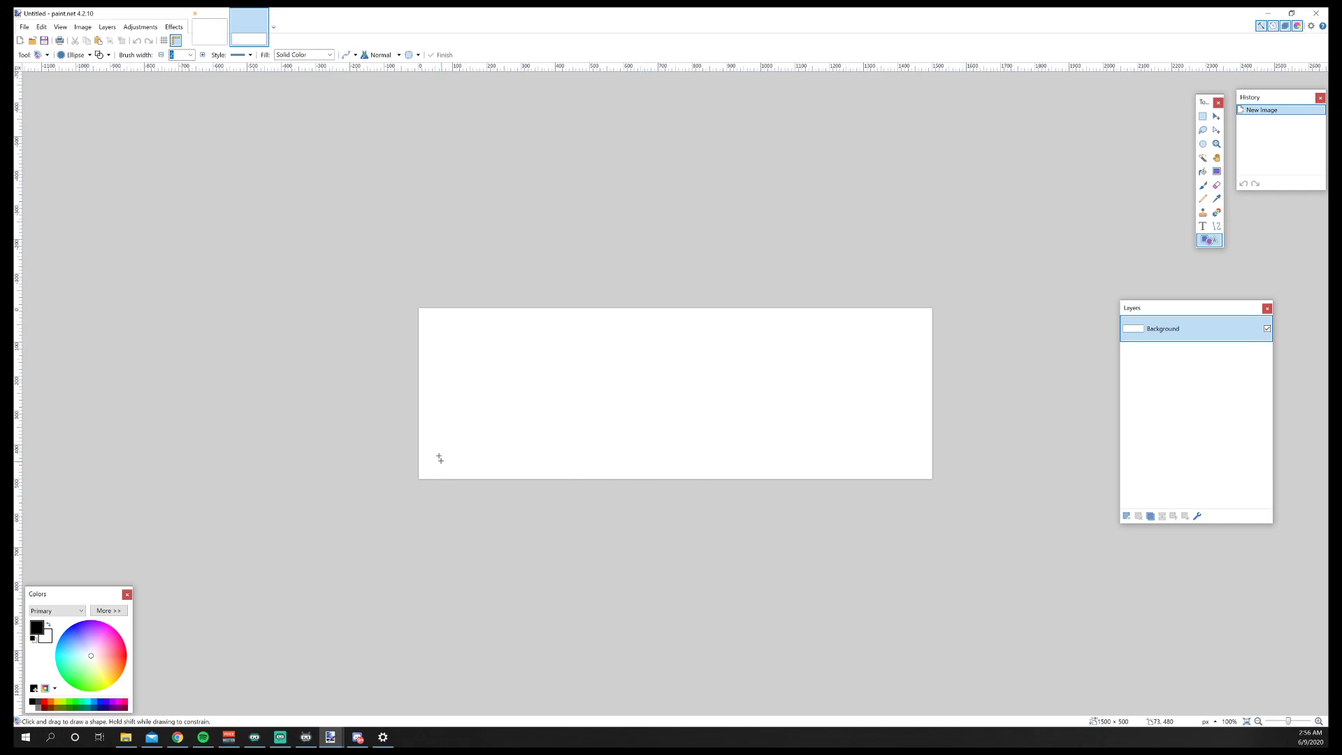
pyautogui.click(109, 56)
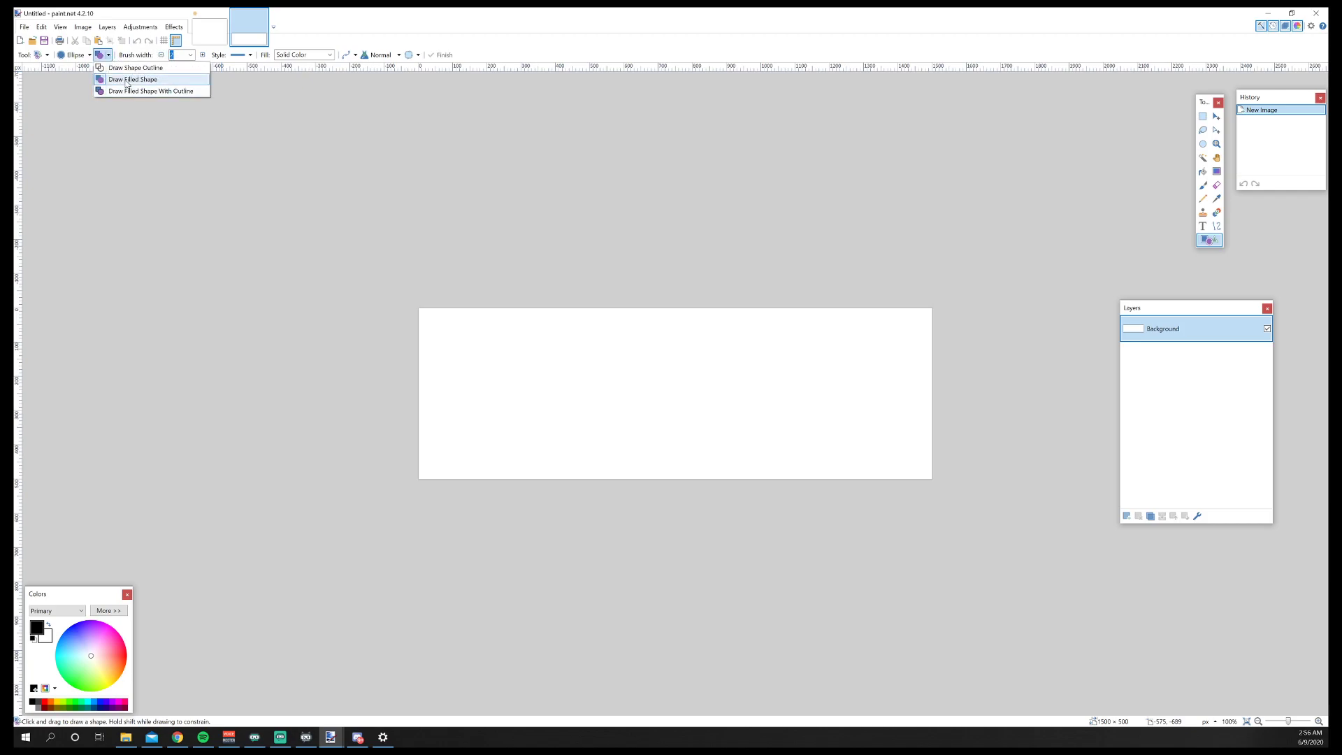
pyautogui.click(150, 91)
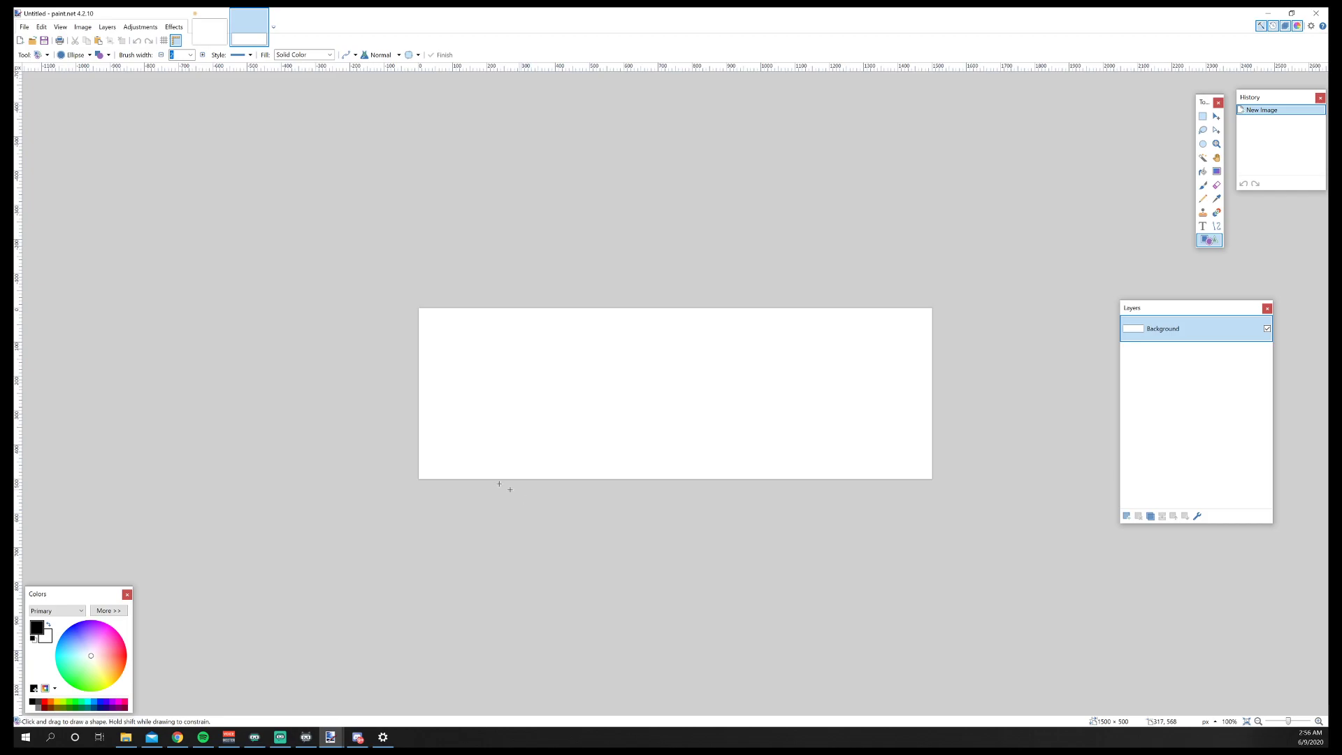
pyautogui.moveTo(438, 451)
pyautogui.mouseDown()
pyautogui.moveTo(503, 485)
pyautogui.moveTo(442, 454)
pyautogui.moveTo(511, 524)
pyautogui.moveTo(524, 515)
pyautogui.mouseUp()
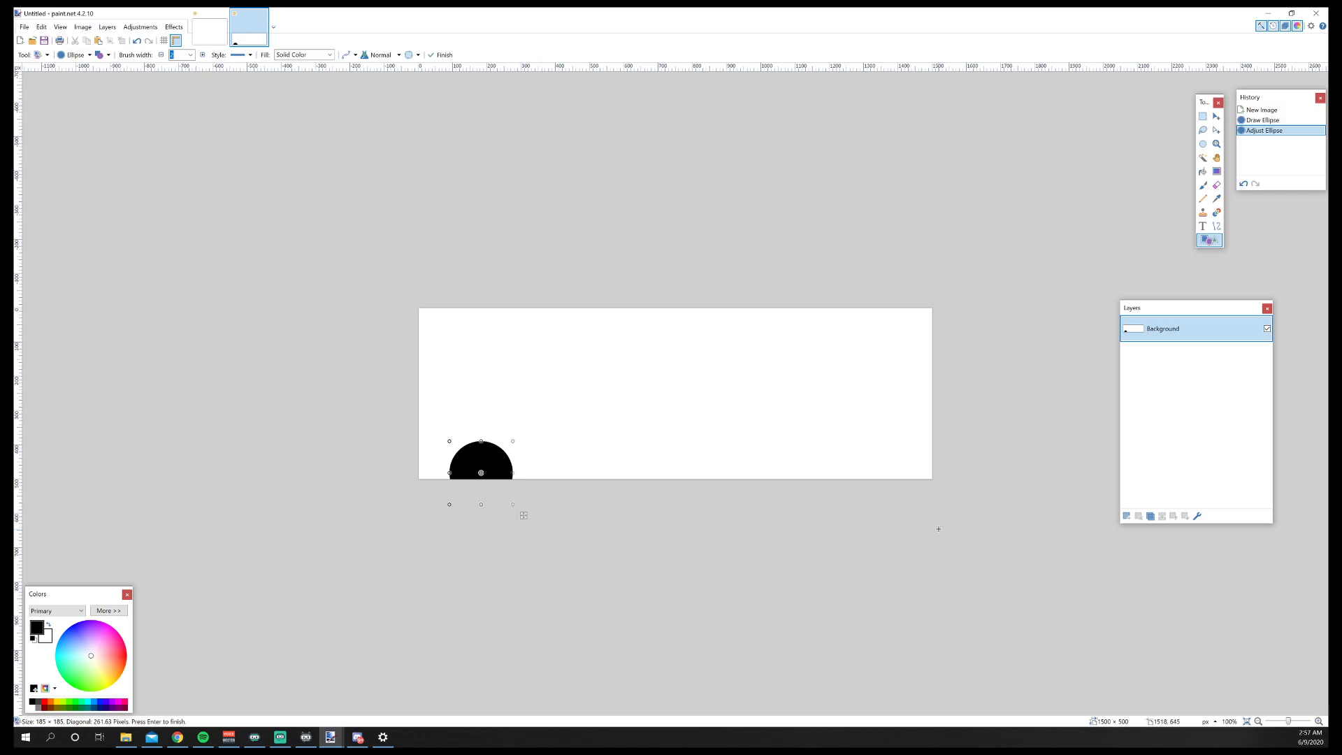
pyautogui.hotkey('ctrl', 'z')
pyautogui.hotkey('ctrl', 'z')
pyautogui.hotkey('ctrl', 'a')
pyautogui.click(1079, 464)
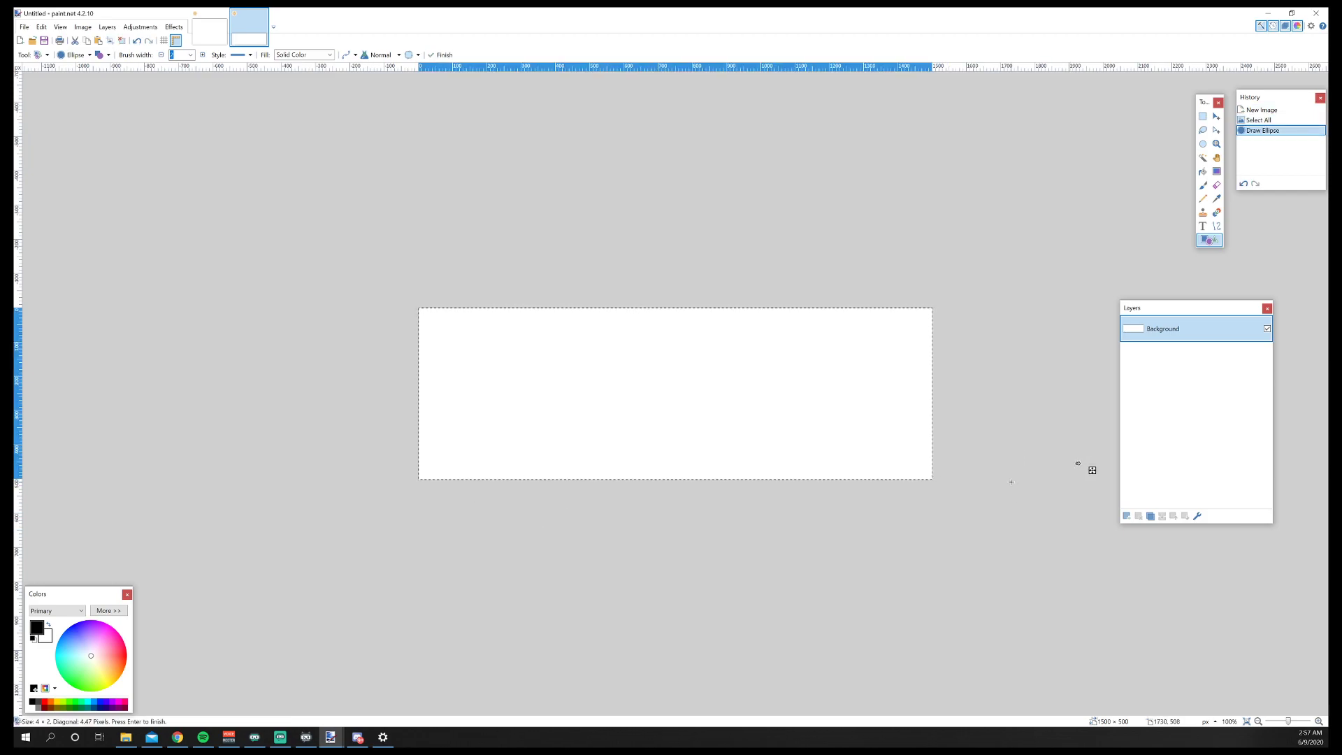
pyautogui.hotkey('ctrl', 'd')
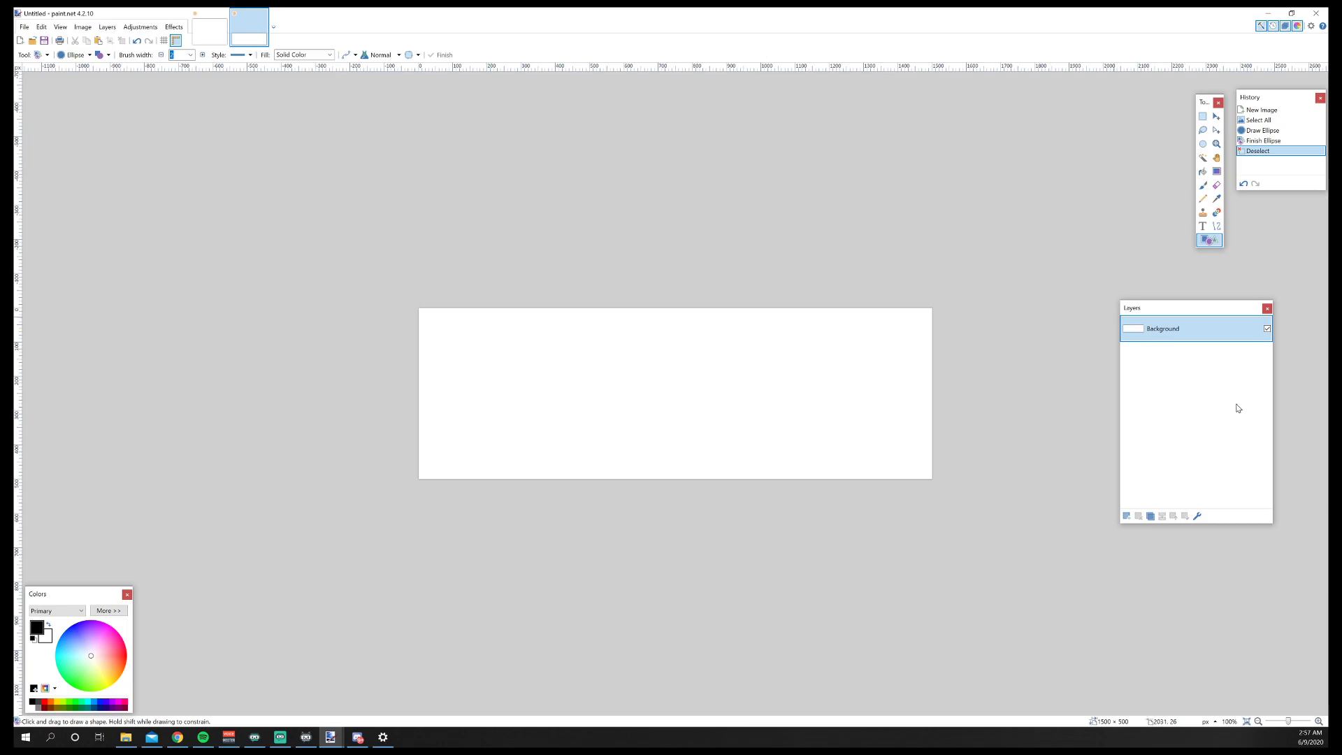
# Shift the Layers window aside and erase the entire white fill of the Background layer.
pyautogui.moveTo(1206, 309); pyautogui.dragTo(1239, 300)
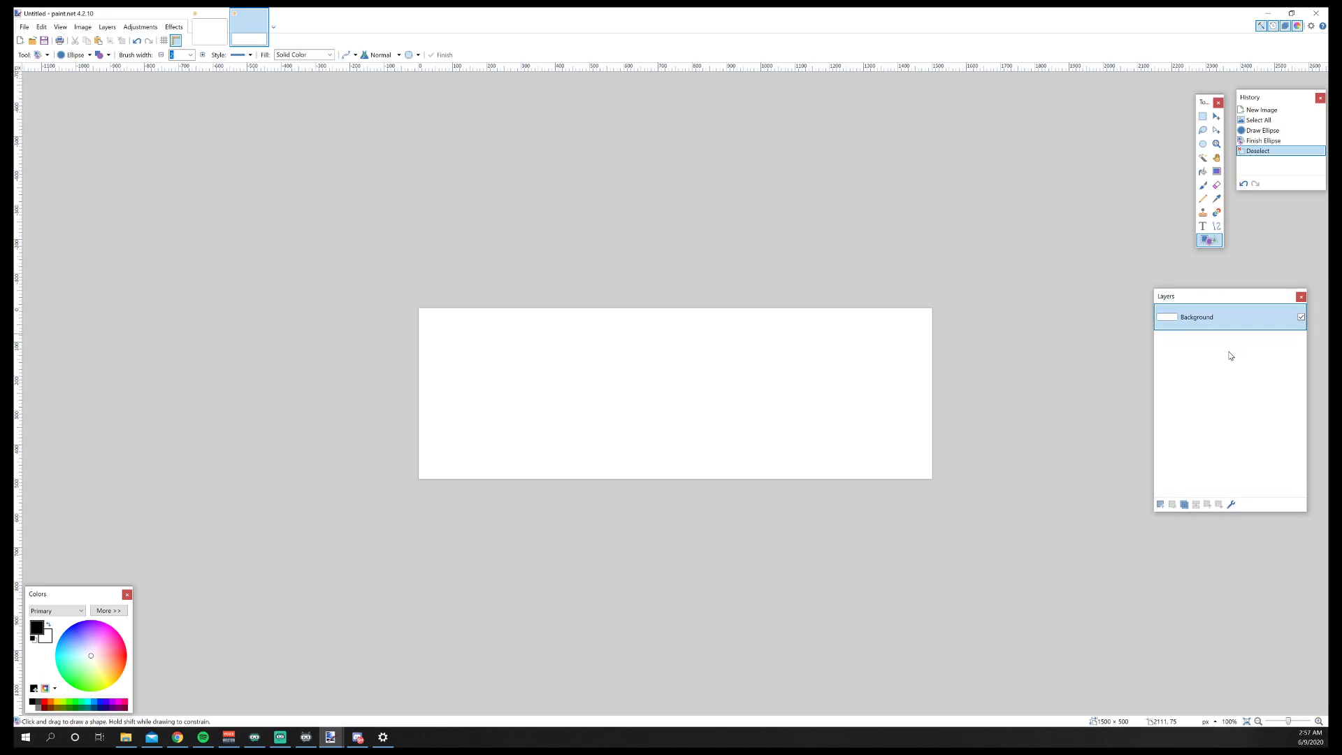
pyautogui.hotkey('ctrl', 'a')
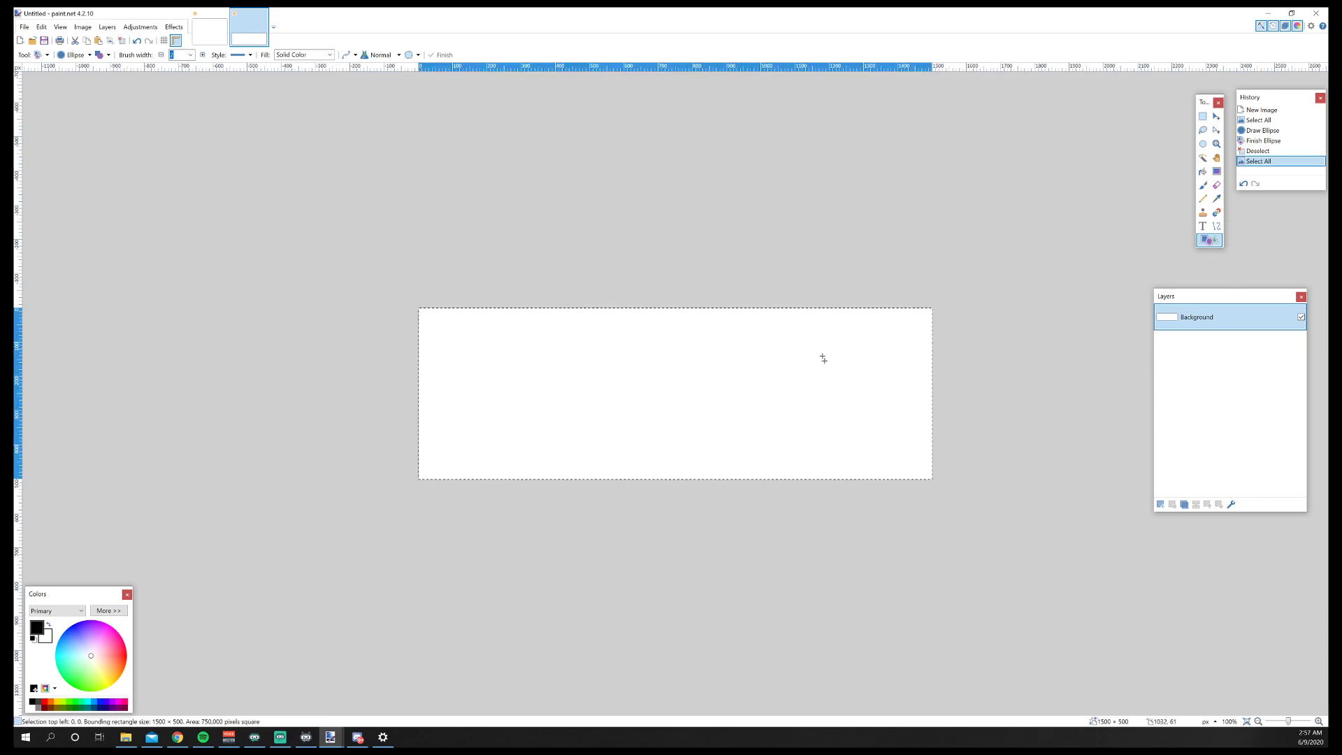
pyautogui.press('Delete')
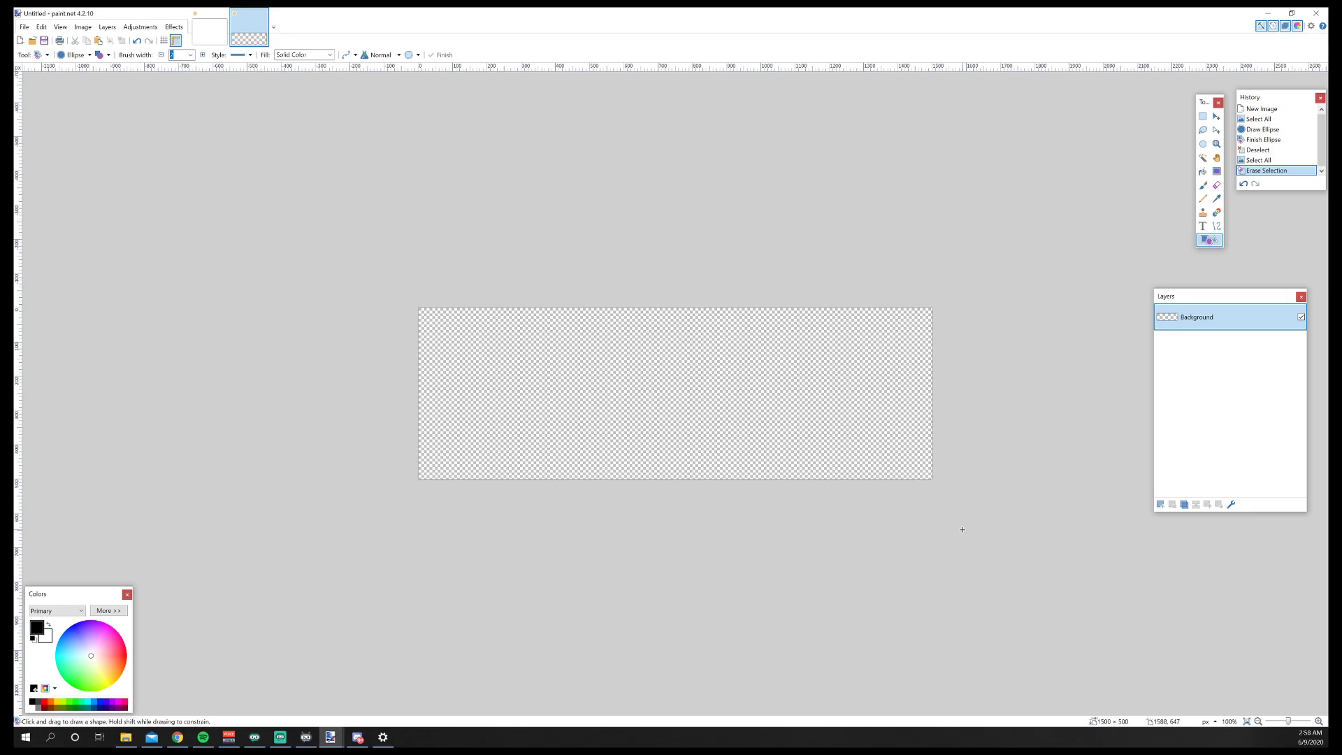
# Switch to Chrome and search Google for "carbon fiber hd wallpaper", showing the image results.
pyautogui.hotkey('alt', 'Tab')
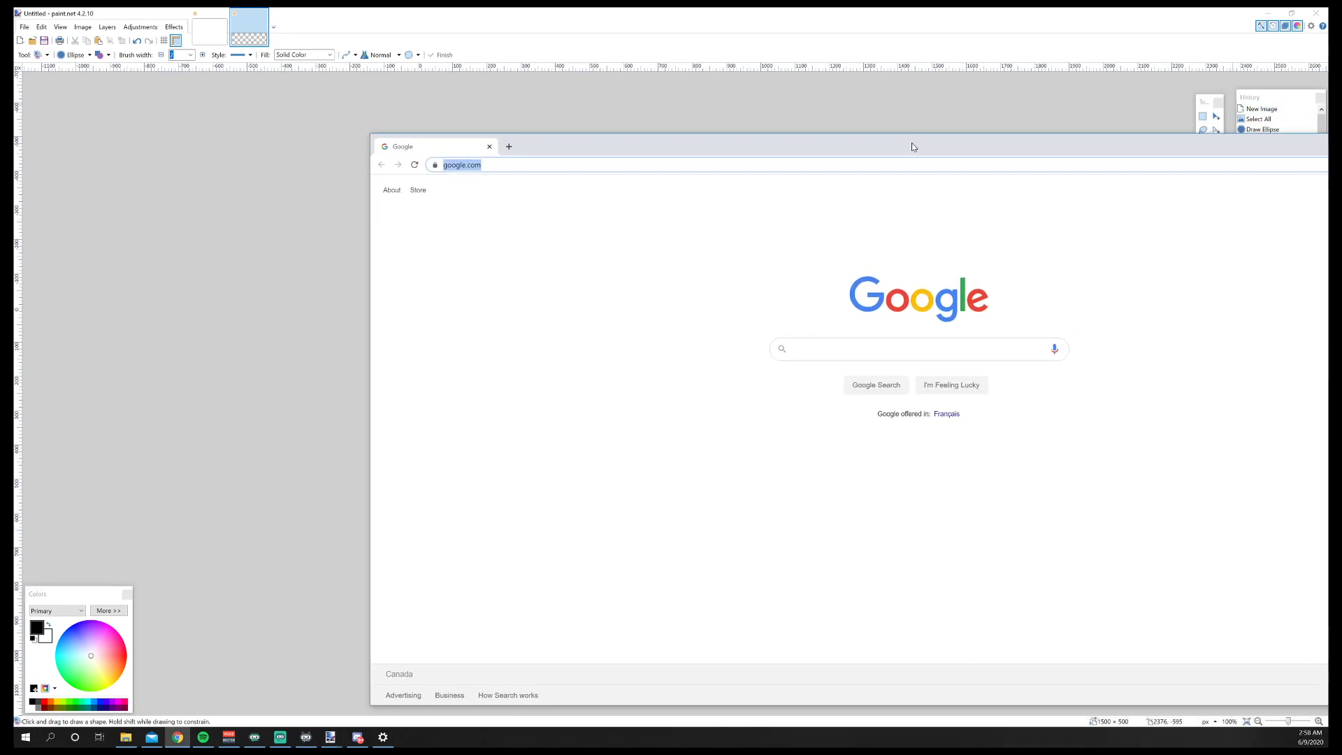
pyautogui.moveTo(1086, 149); pyautogui.dragTo(855, 143)
pyautogui.click(663, 339)
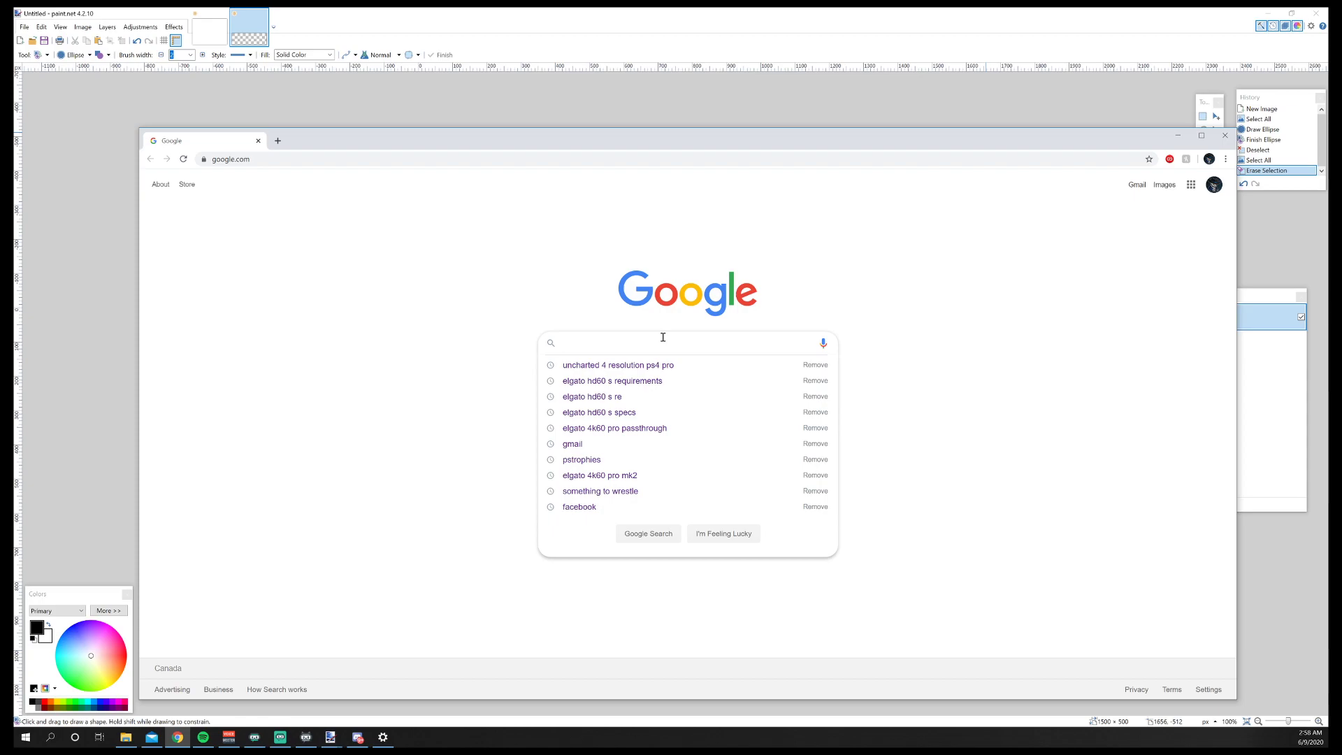
pyautogui.write('carbon')
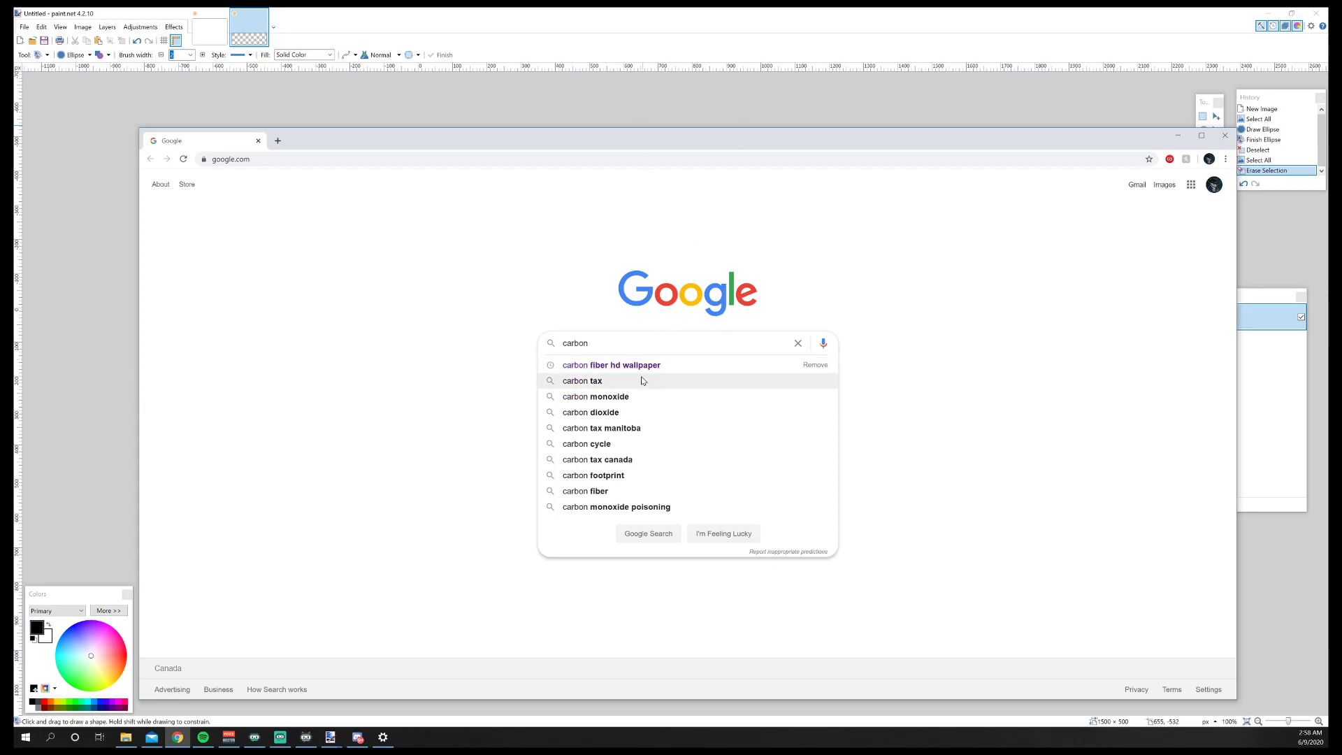
pyautogui.click(611, 365)
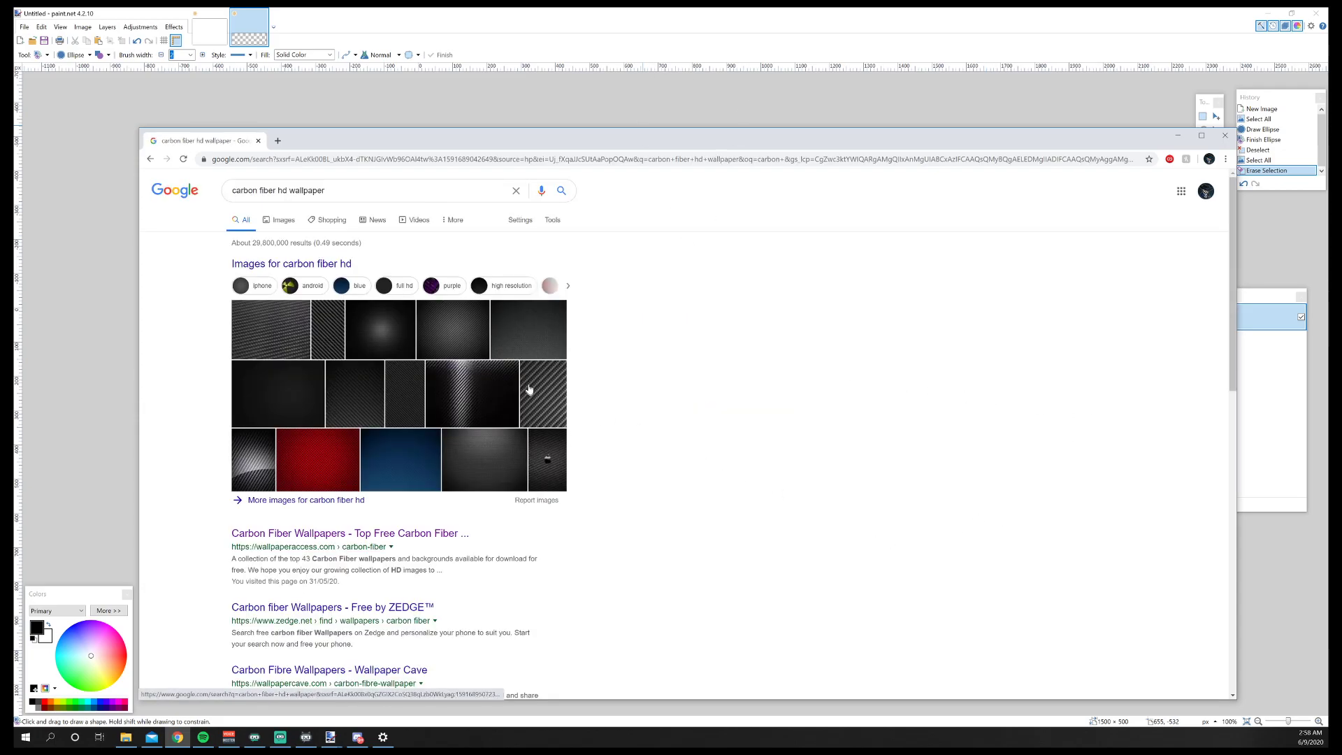
pyautogui.click(542, 449)
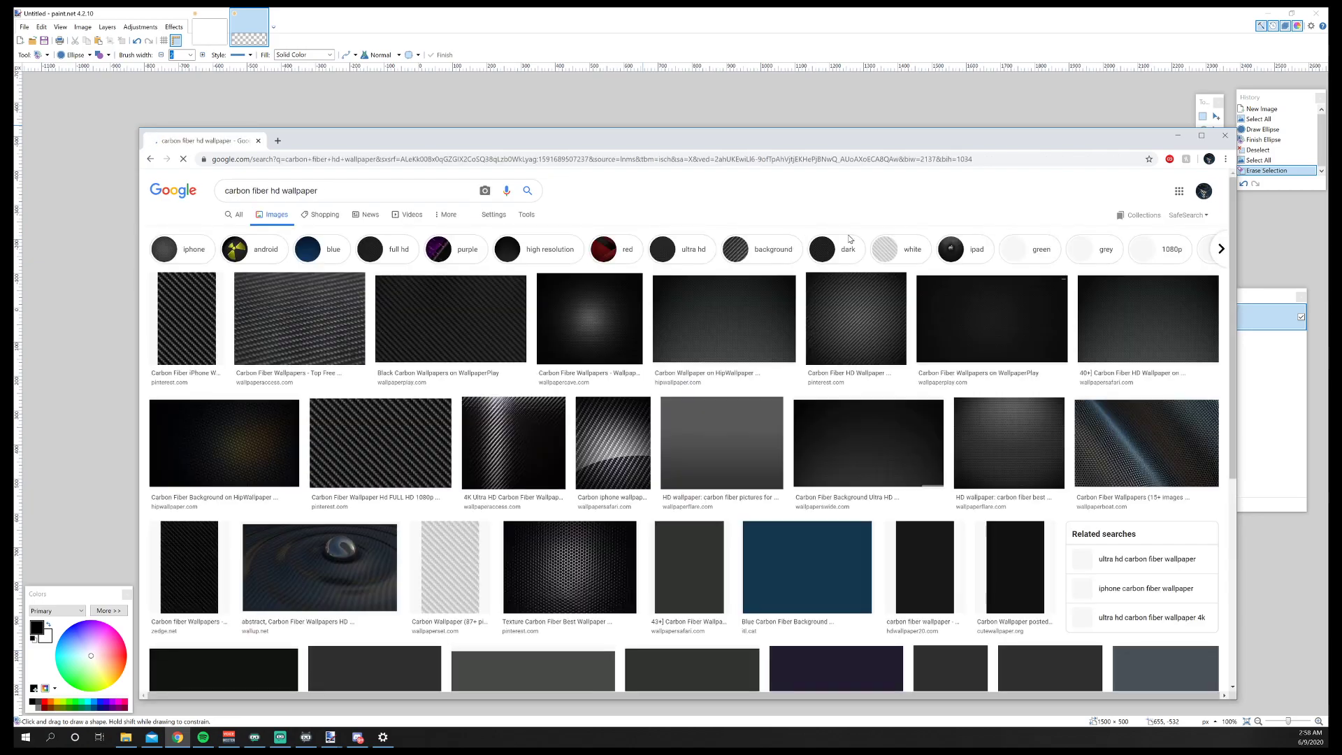
# Copy the coarse-weave "Carbon Fiber Wallpaper Hd FULL HD 1080p" image from the Pinterest result.
pyautogui.click(412, 460)
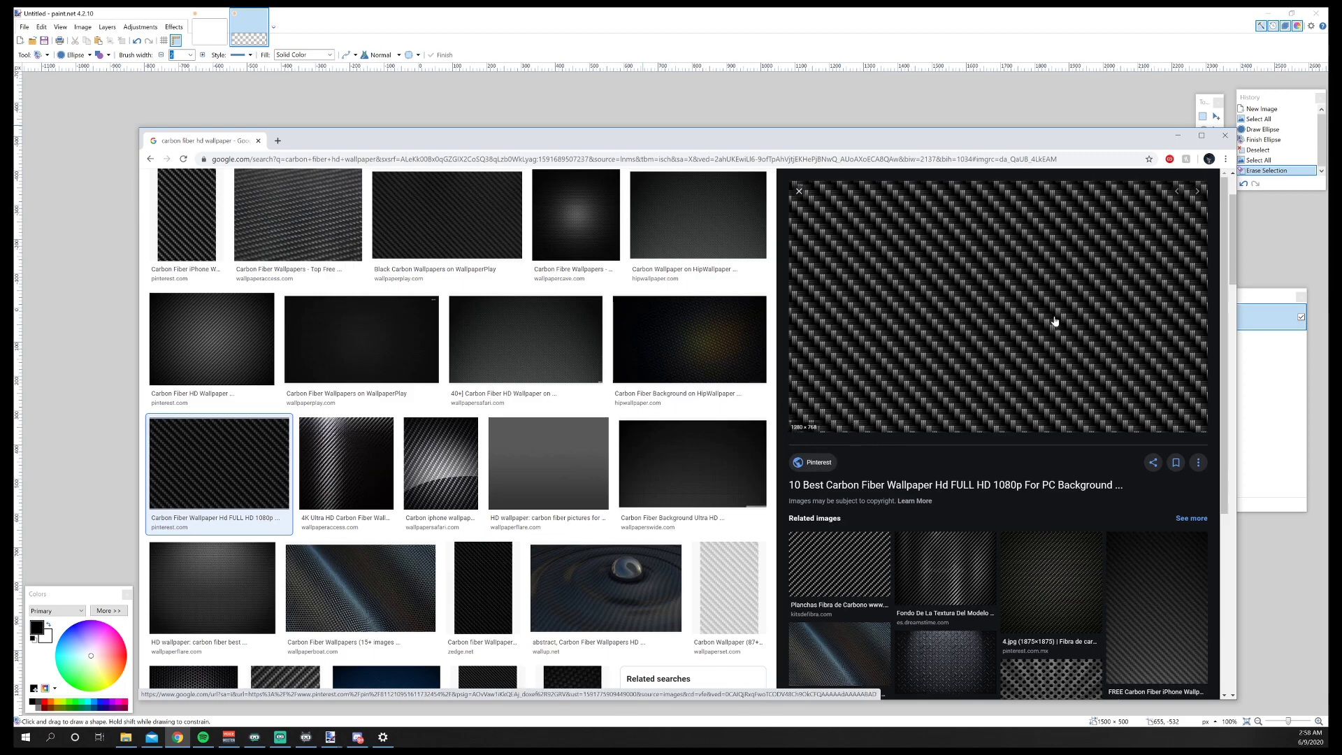
pyautogui.rightClick(979, 278)
pyautogui.click(1034, 383)
# Back in paint.net, try fitting the pasted carbon fiber image to the canvas, keeping the canvas size, and erase it.
pyautogui.click(1178, 135)
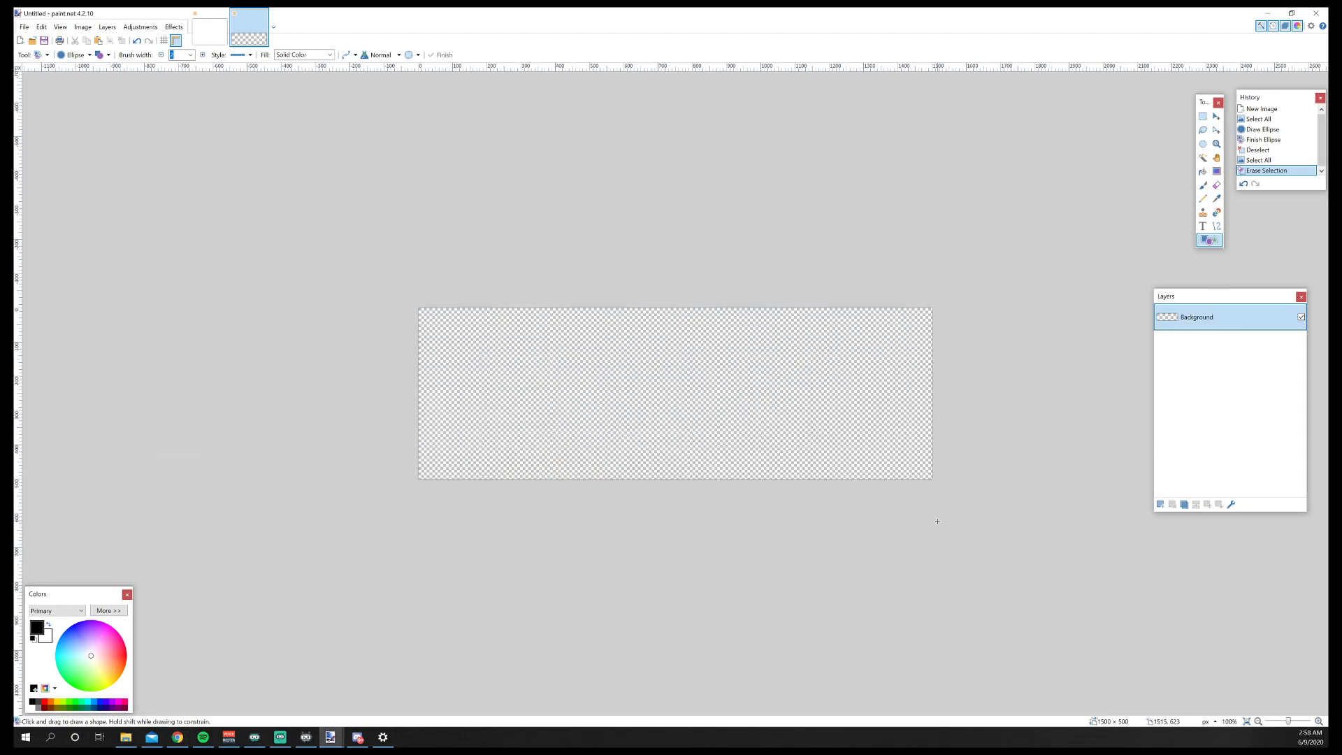
pyautogui.hotkey('ctrl', 'v')
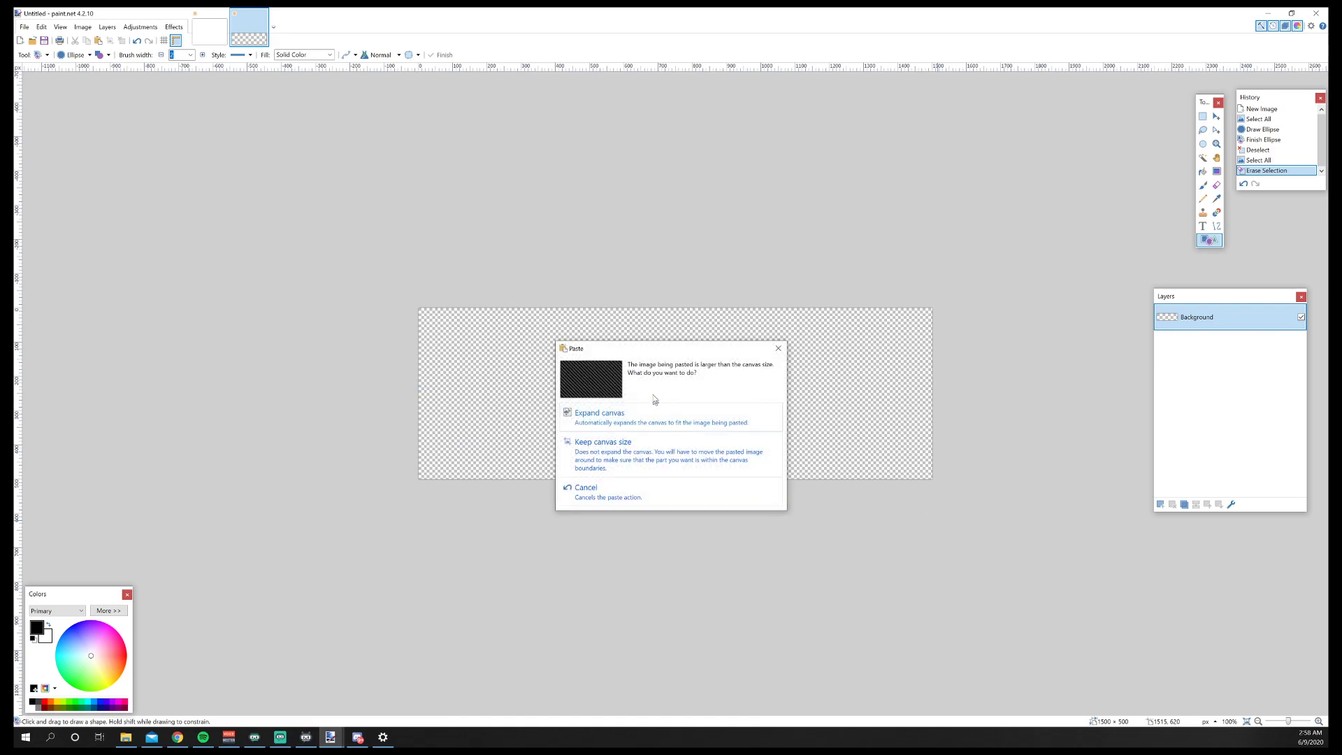
pyautogui.moveTo(670, 355); pyautogui.dragTo(696, 289)
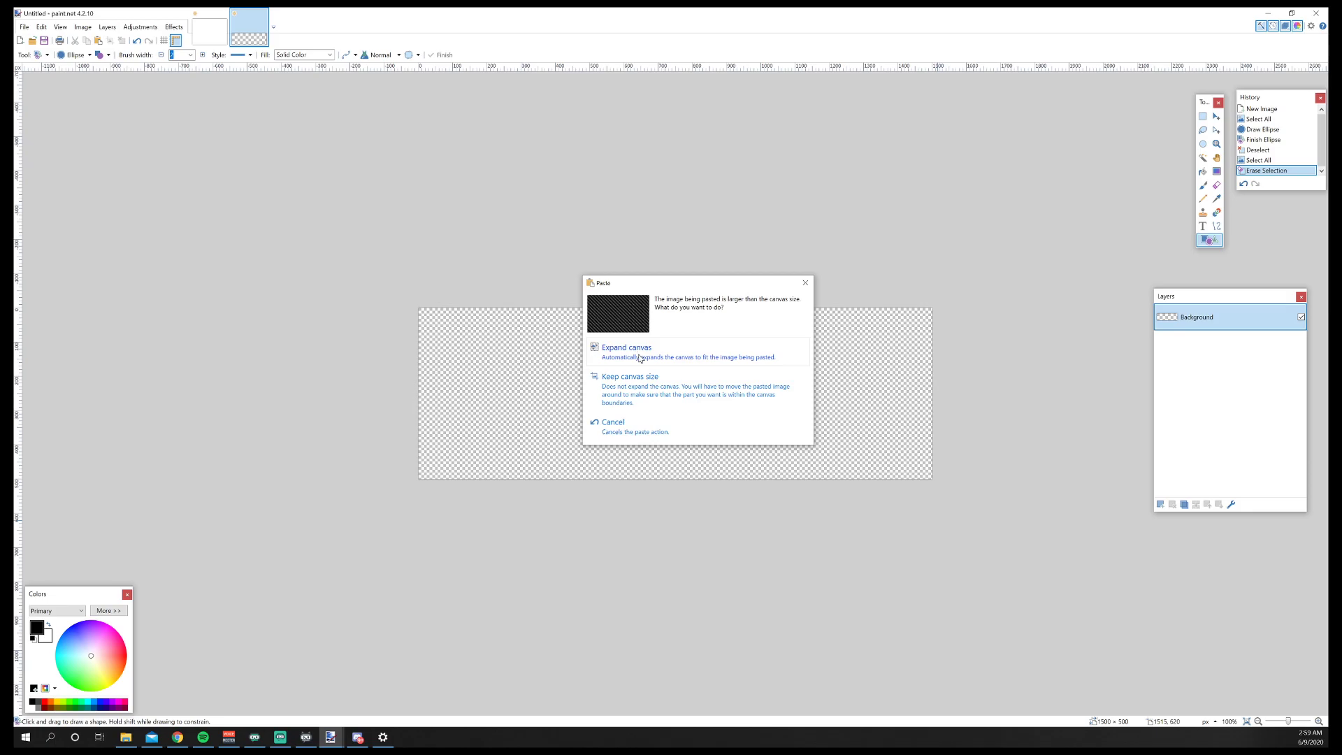
pyautogui.click(688, 386)
pyautogui.moveTo(797, 525); pyautogui.dragTo(836, 488)
pyautogui.moveTo(888, 533); pyautogui.dragTo(821, 512)
pyautogui.press('Delete')
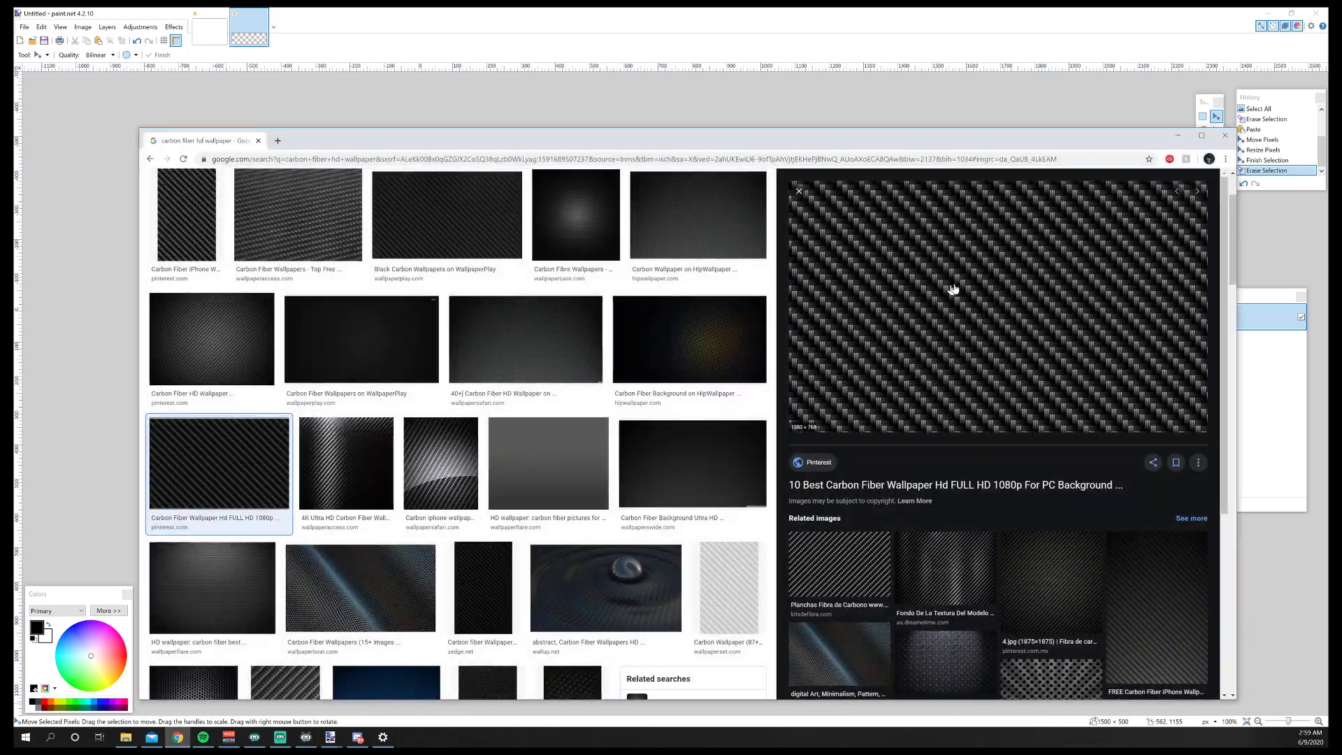
# Switch to Chrome and copy the 1920 × 1080 "40+] Carbon Fiber HD Wallpaper on WallpaperSafari" image.
pyautogui.click(177, 737)
pyautogui.scroll(-1, 538, 308)
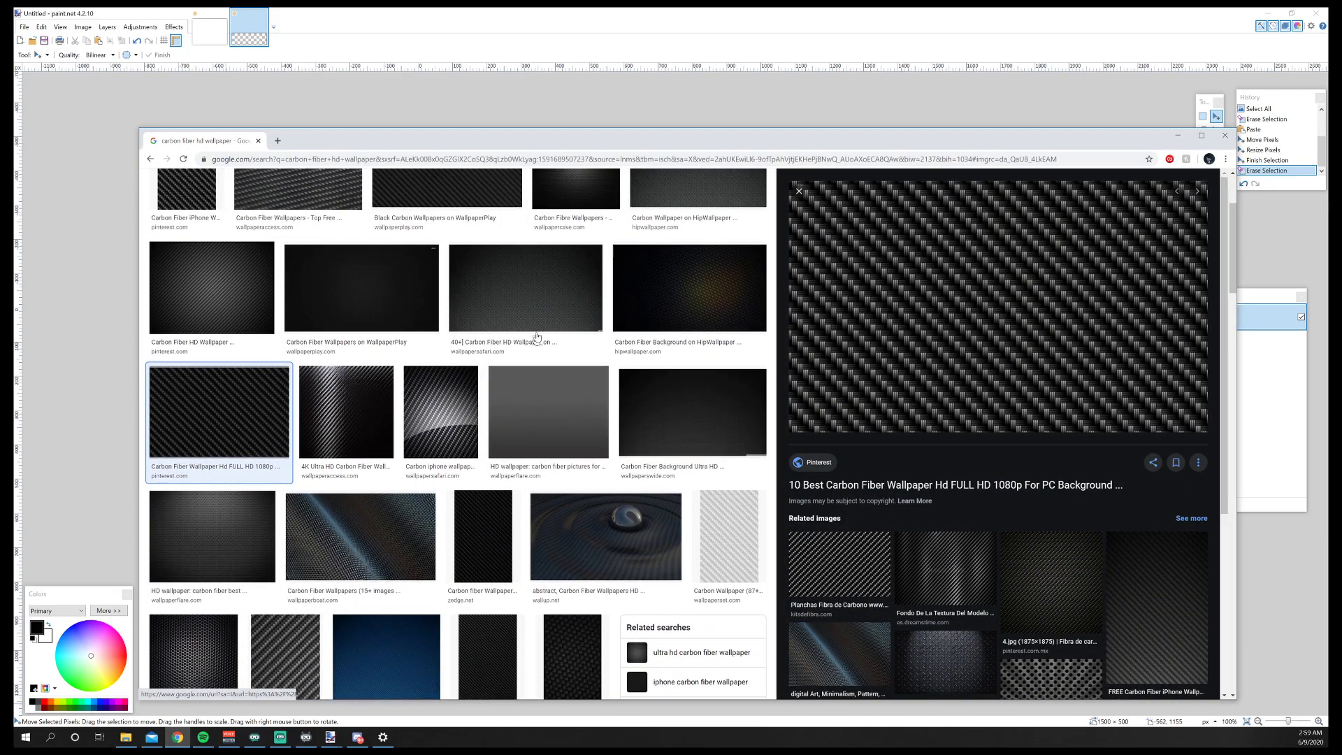
pyautogui.click(543, 310)
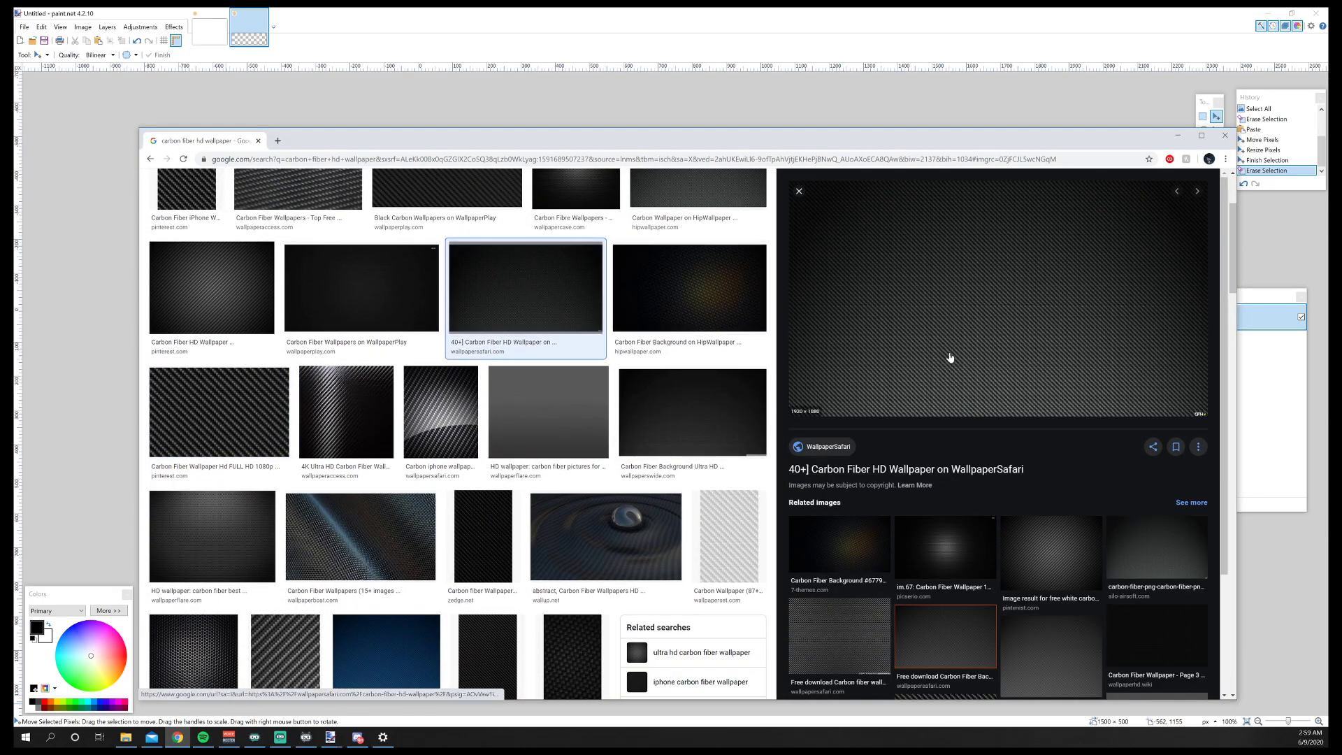
pyautogui.scroll(3, 953, 363)
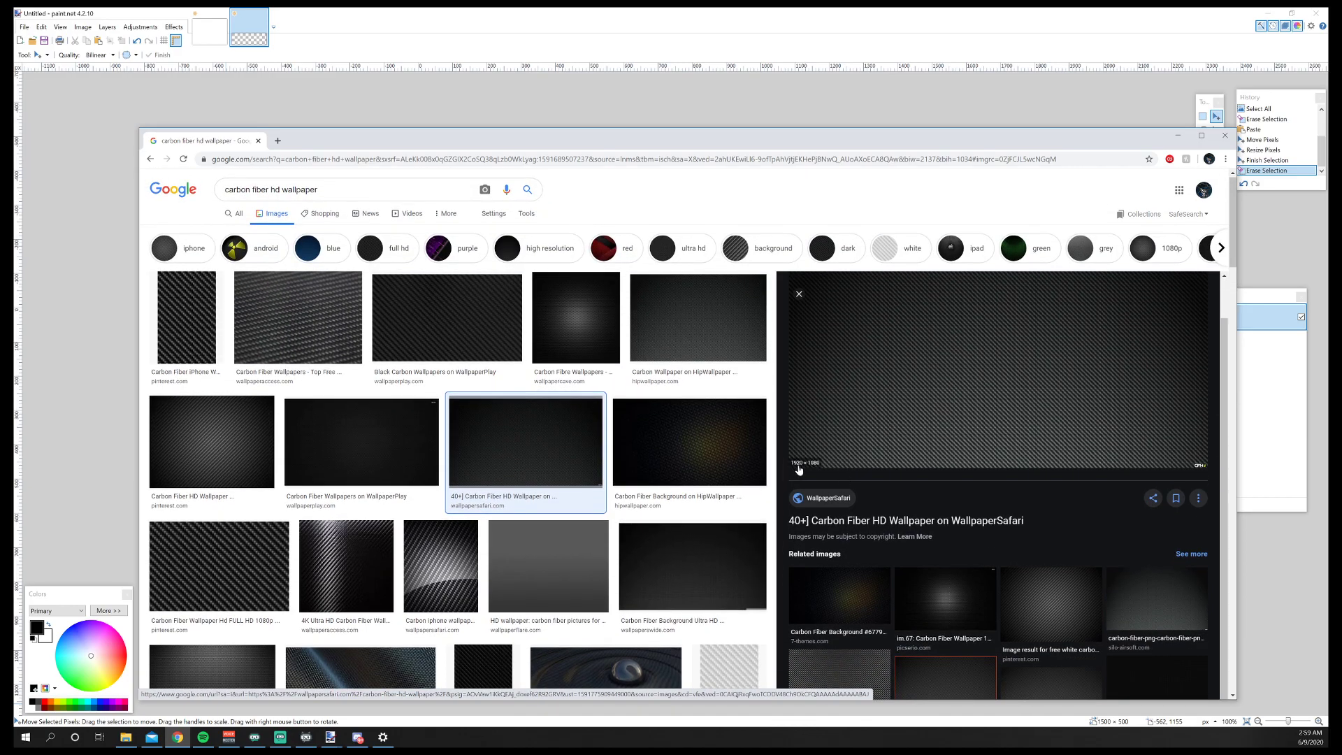
pyautogui.rightClick(908, 415)
pyautogui.click(936, 518)
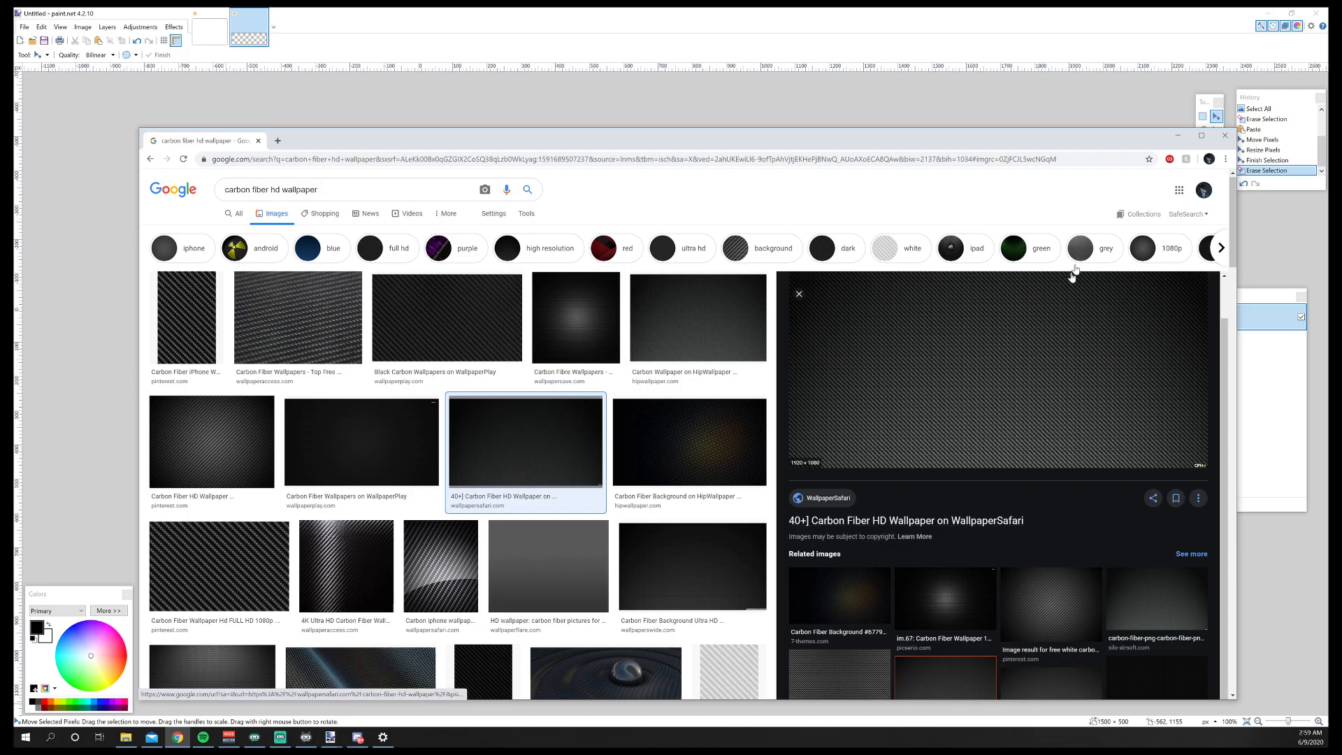
# Paste the carbon fiber image into paint.net, keeping the canvas size, and scale it to about 1557 × 876 pixels, positioned to cover the canvas.
pyautogui.click(1177, 135)
pyautogui.hotkey('ctrl', 'v')
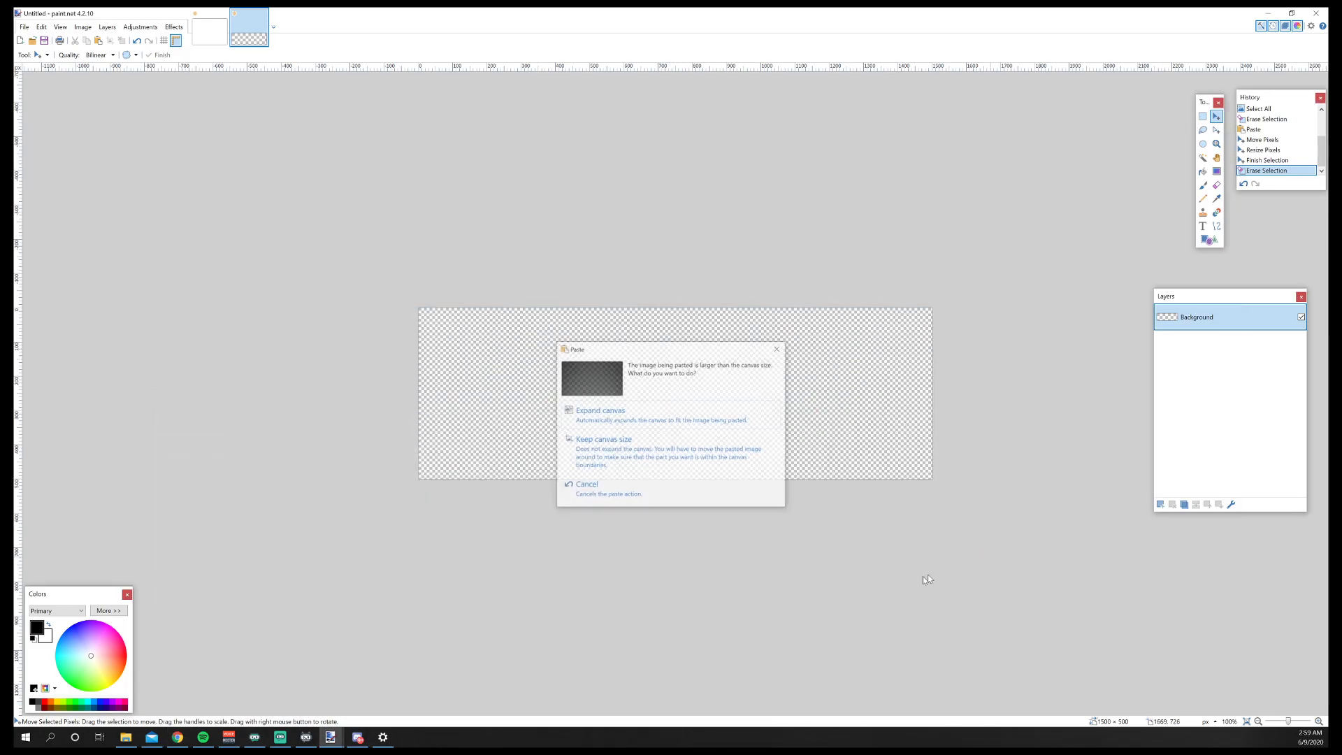
pyautogui.click(629, 439)
pyautogui.moveTo(838, 497); pyautogui.dragTo(783, 437)
pyautogui.moveTo(1022, 606); pyautogui.dragTo(904, 540)
pyautogui.moveTo(791, 470); pyautogui.dragTo(813, 508)
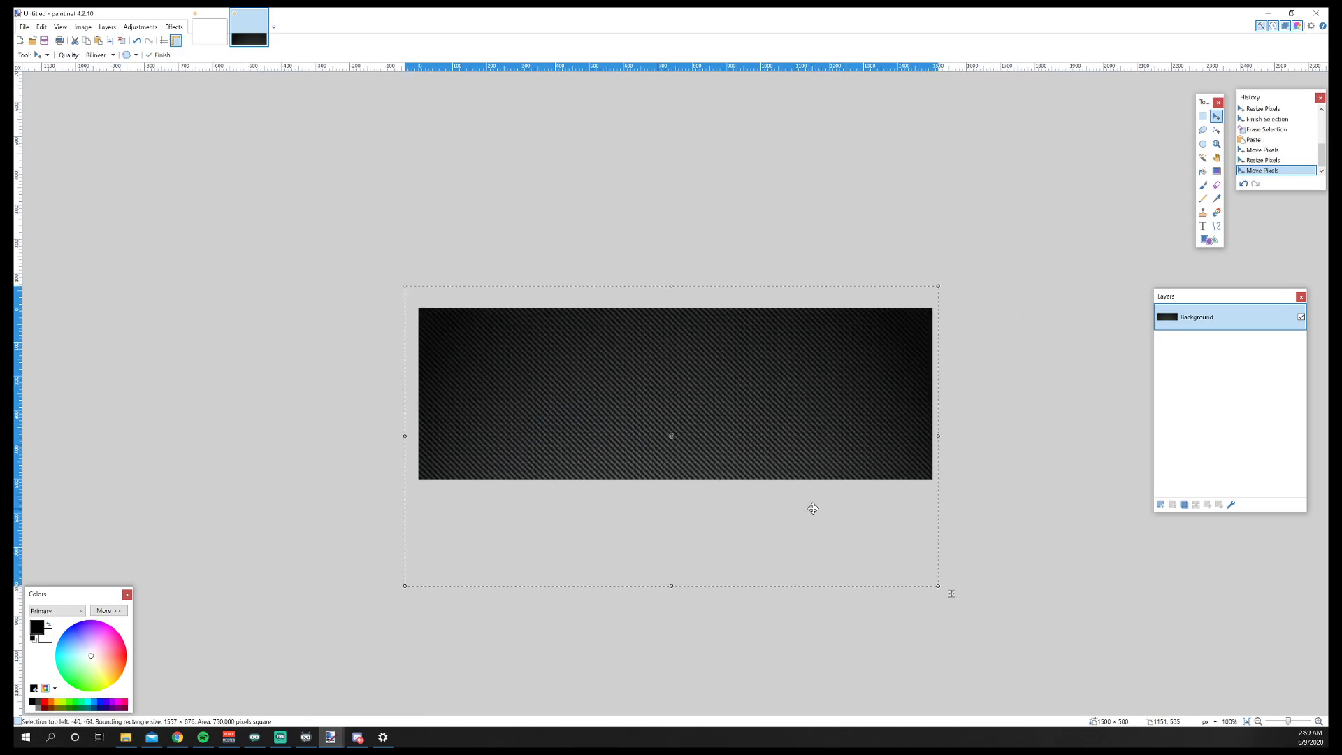
# Undo the carbon fiber image's scaling and last move, and try rescaling it to about 1202 × 676 pixels.
pyautogui.hotkey('ctrl', 'z')
pyautogui.hotkey('ctrl', 'z')
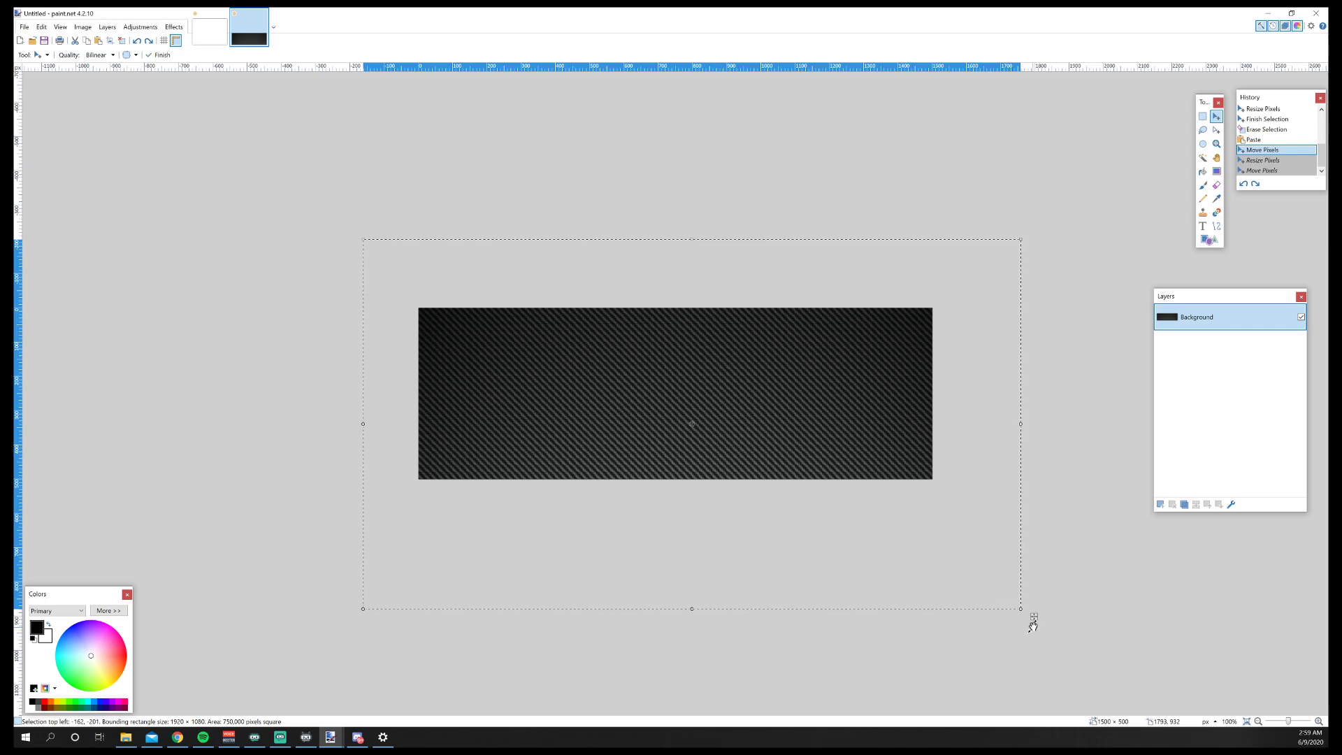
pyautogui.moveTo(1021, 608); pyautogui.dragTo(958, 527)
pyautogui.hotkey('ctrl', 'z')
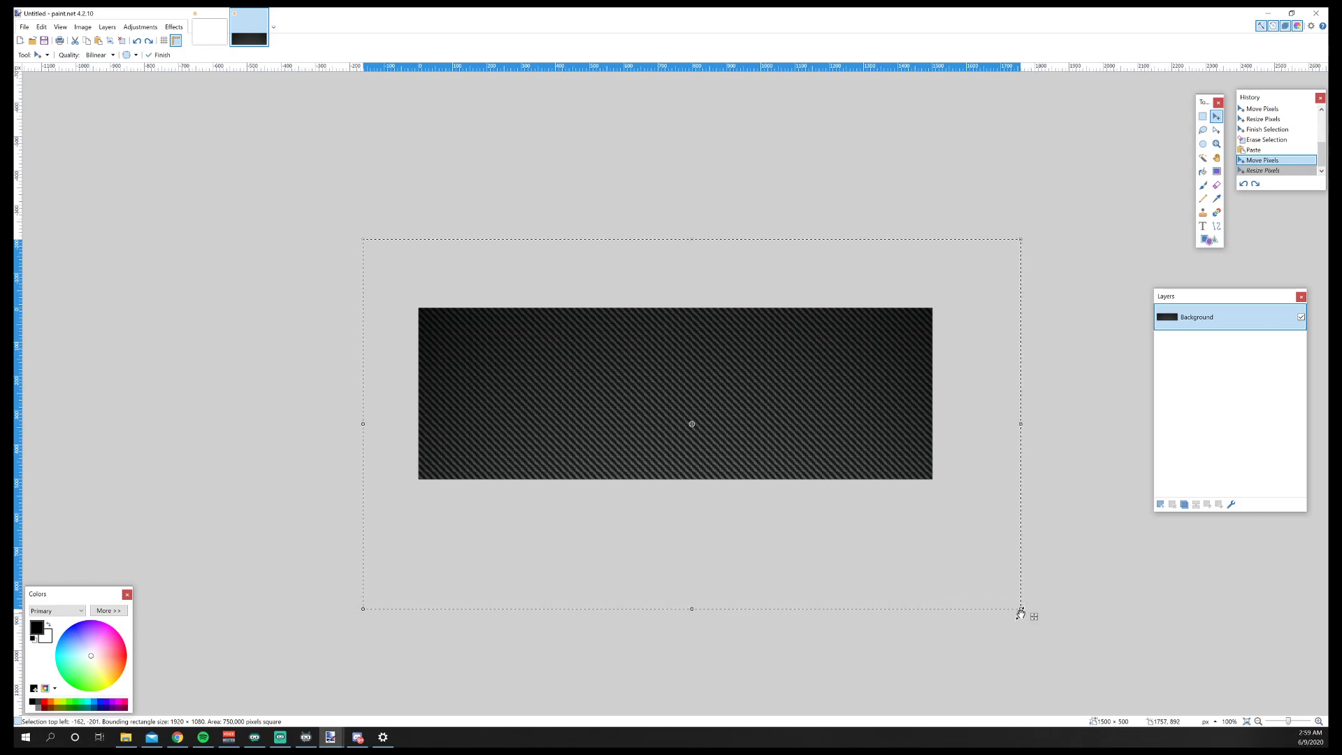
pyautogui.moveTo(1021, 609); pyautogui.dragTo(861, 501)
pyautogui.hotkey('ctrl', 'z')
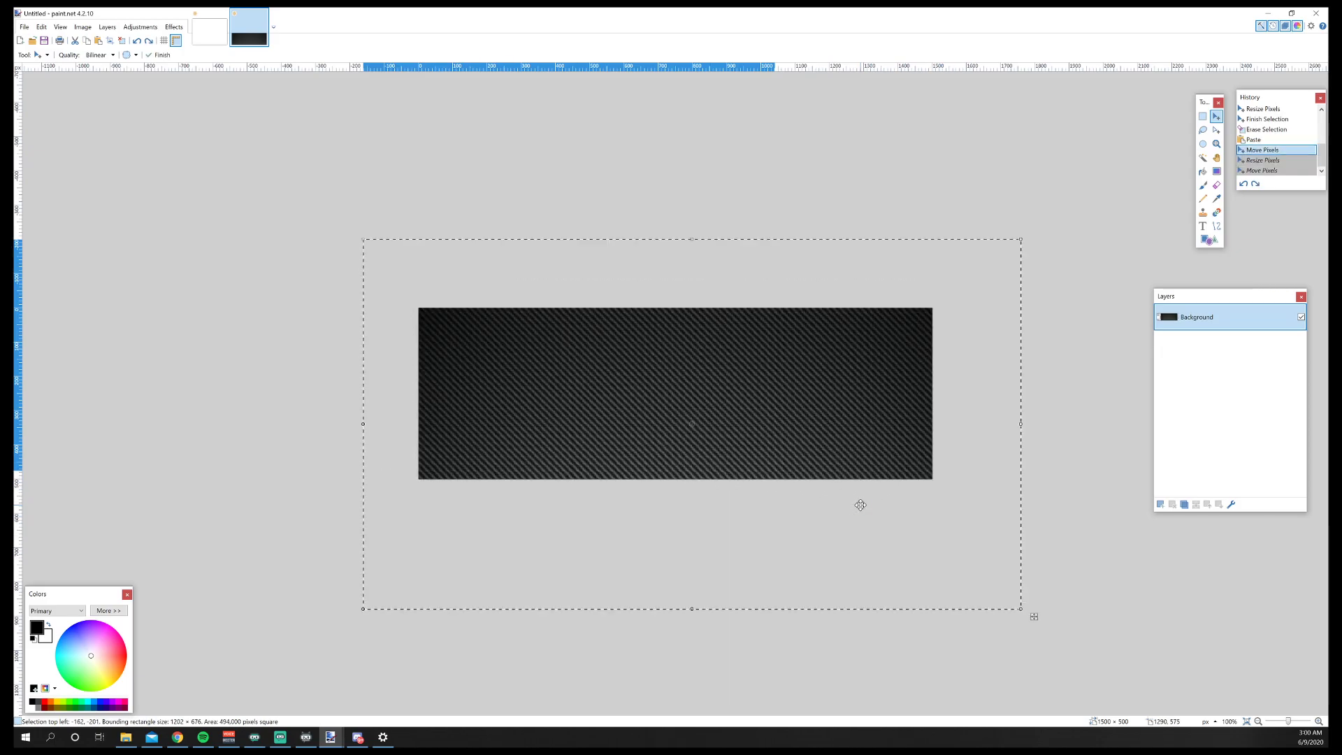
pyautogui.hotkey('ctrl', 'z')
# Scale the pasted carbon fiber image down proportionally, position it to cover the whole canvas, and deselect it.
pyautogui.moveTo(1023, 615); pyautogui.dragTo(899, 542)
pyautogui.moveTo(800, 503); pyautogui.dragTo(854, 524)
pyautogui.hotkey('ctrl', 'd')
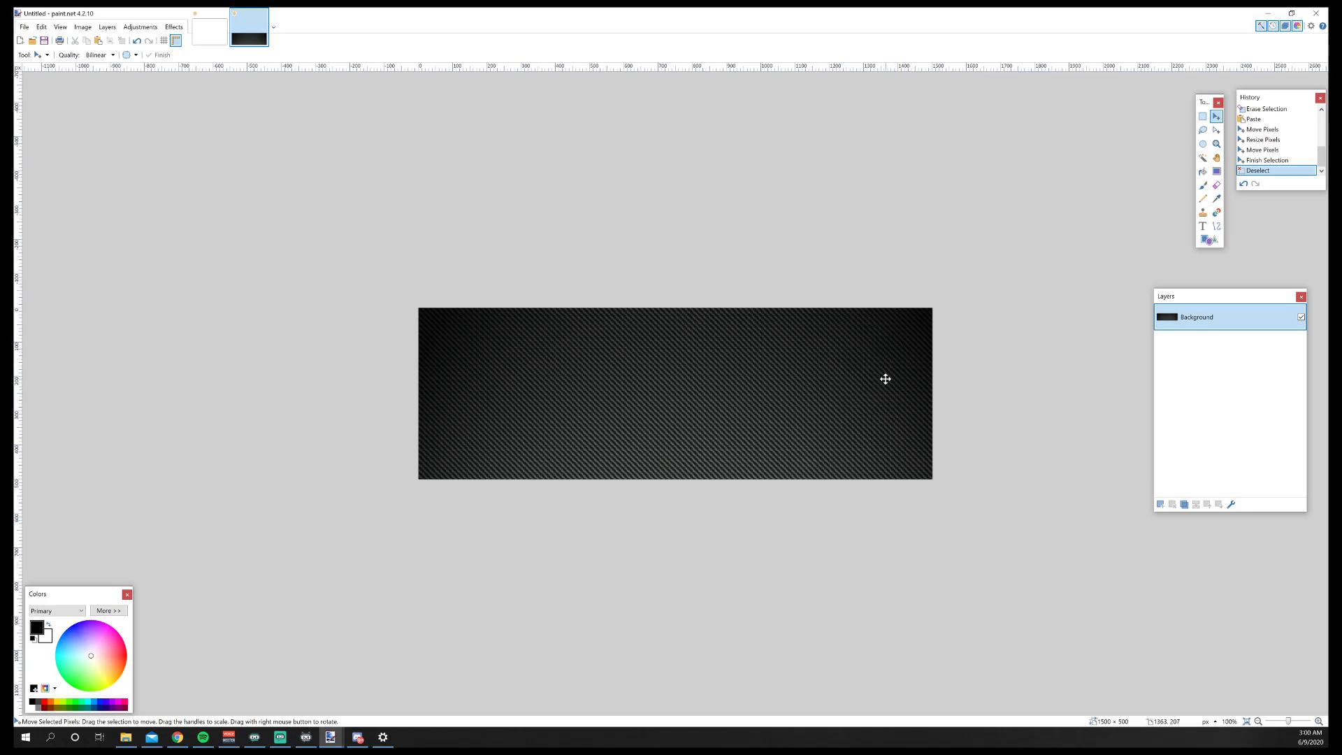
# Add a new layer above the carbon fiber background and inspect both layers' properties without changing them.
pyautogui.click(1160, 504)
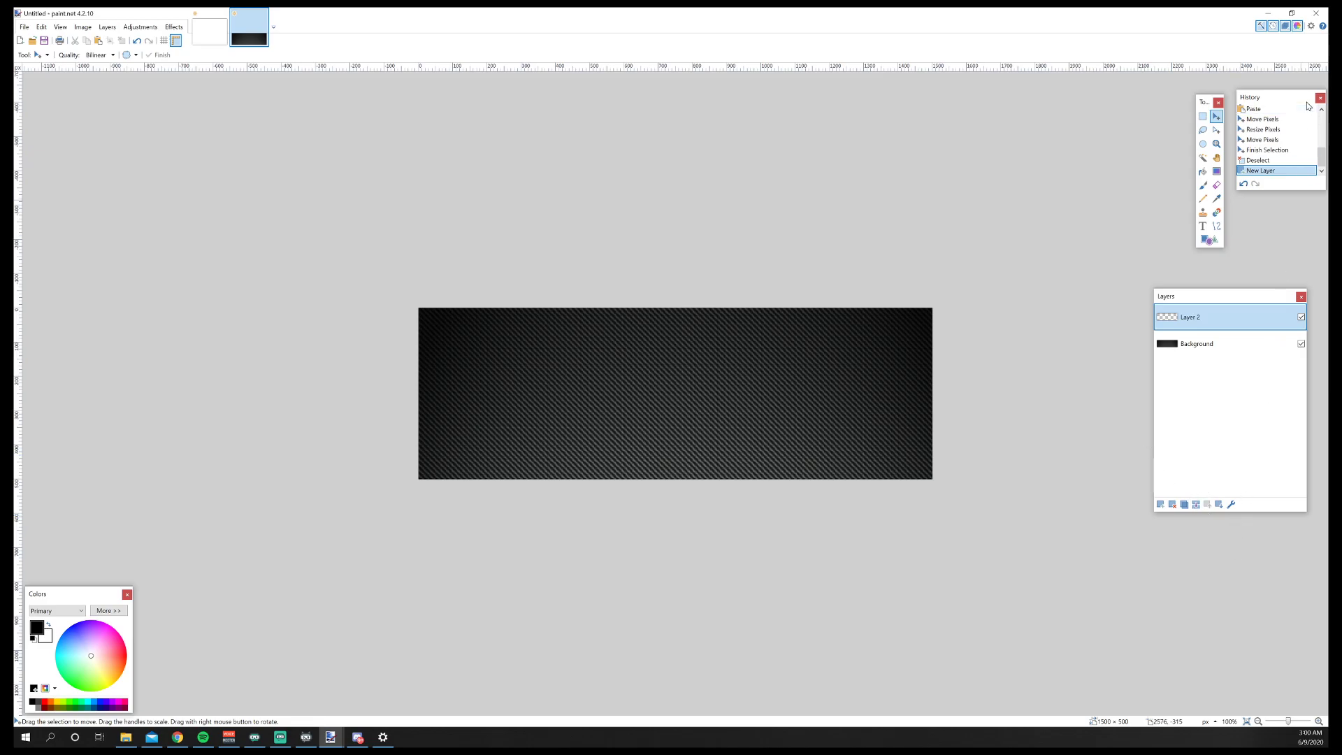
pyautogui.doubleClick(1227, 342)
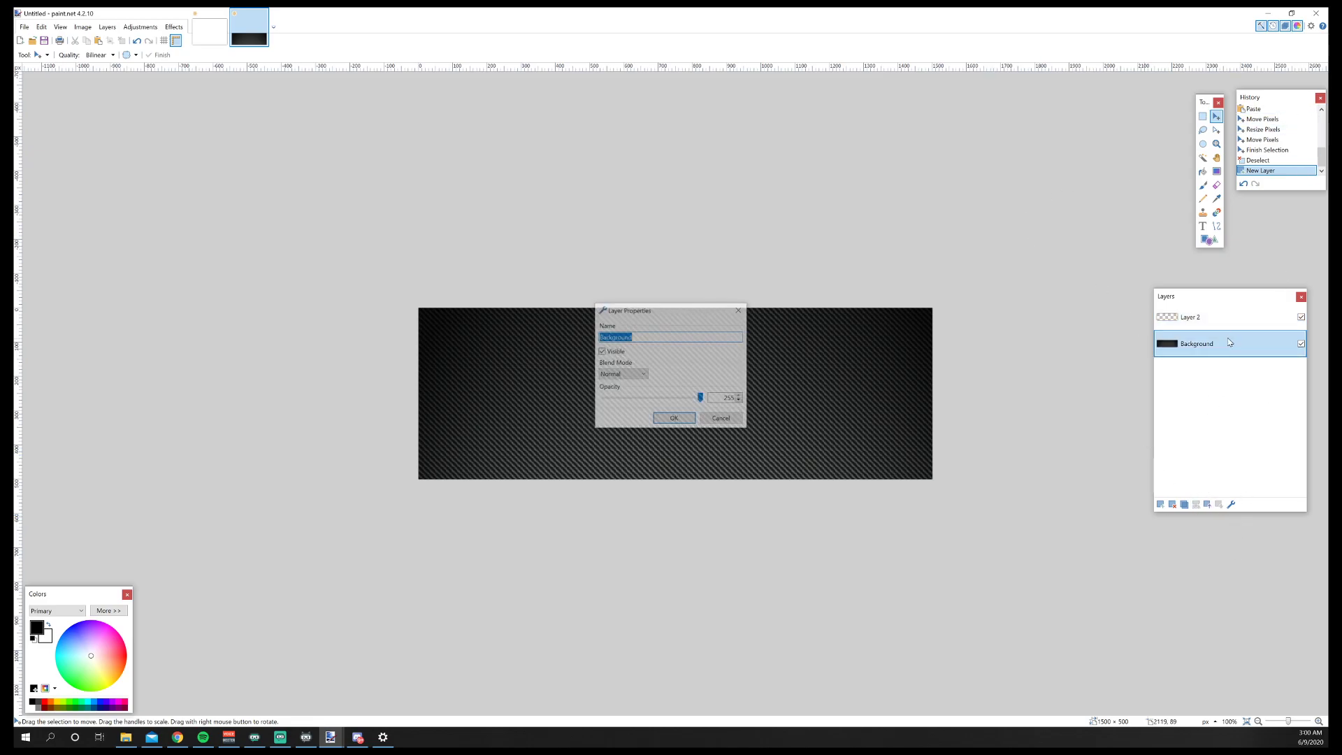
pyautogui.click(688, 421)
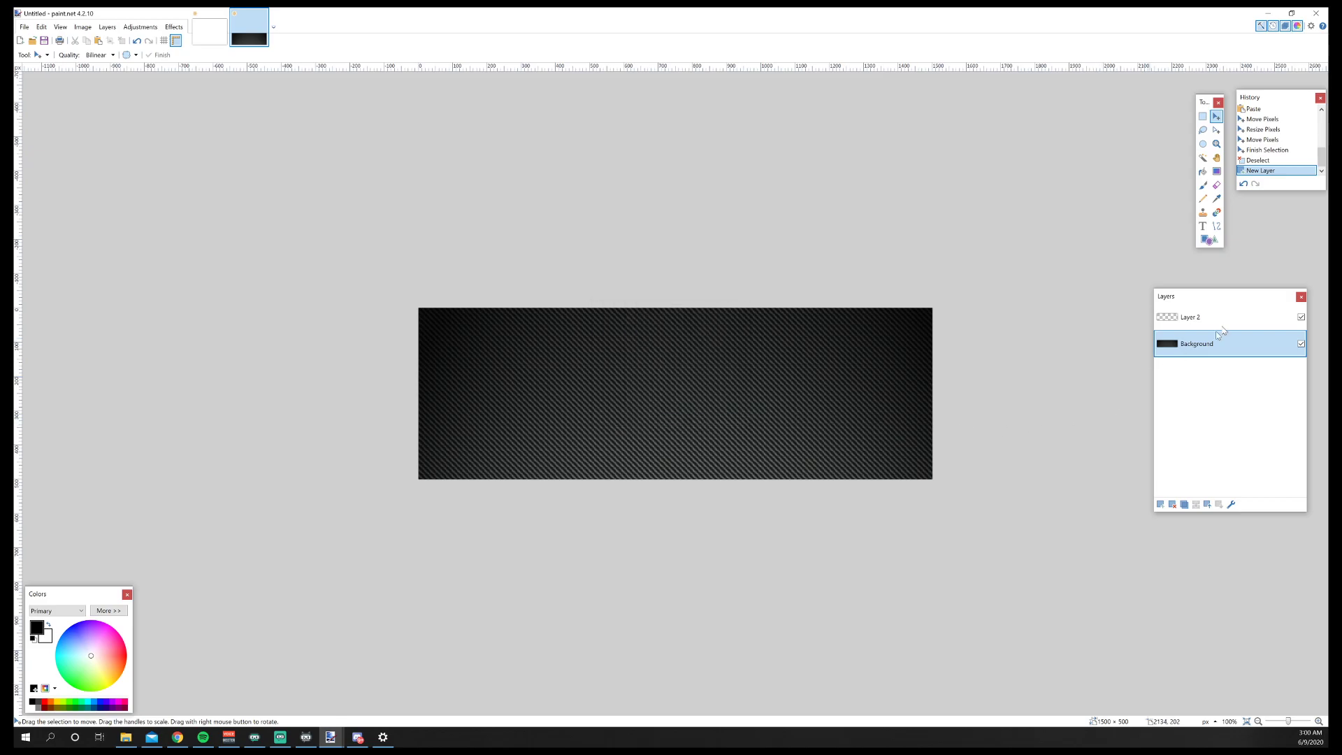
pyautogui.click(1193, 323)
pyautogui.doubleClick(1195, 321)
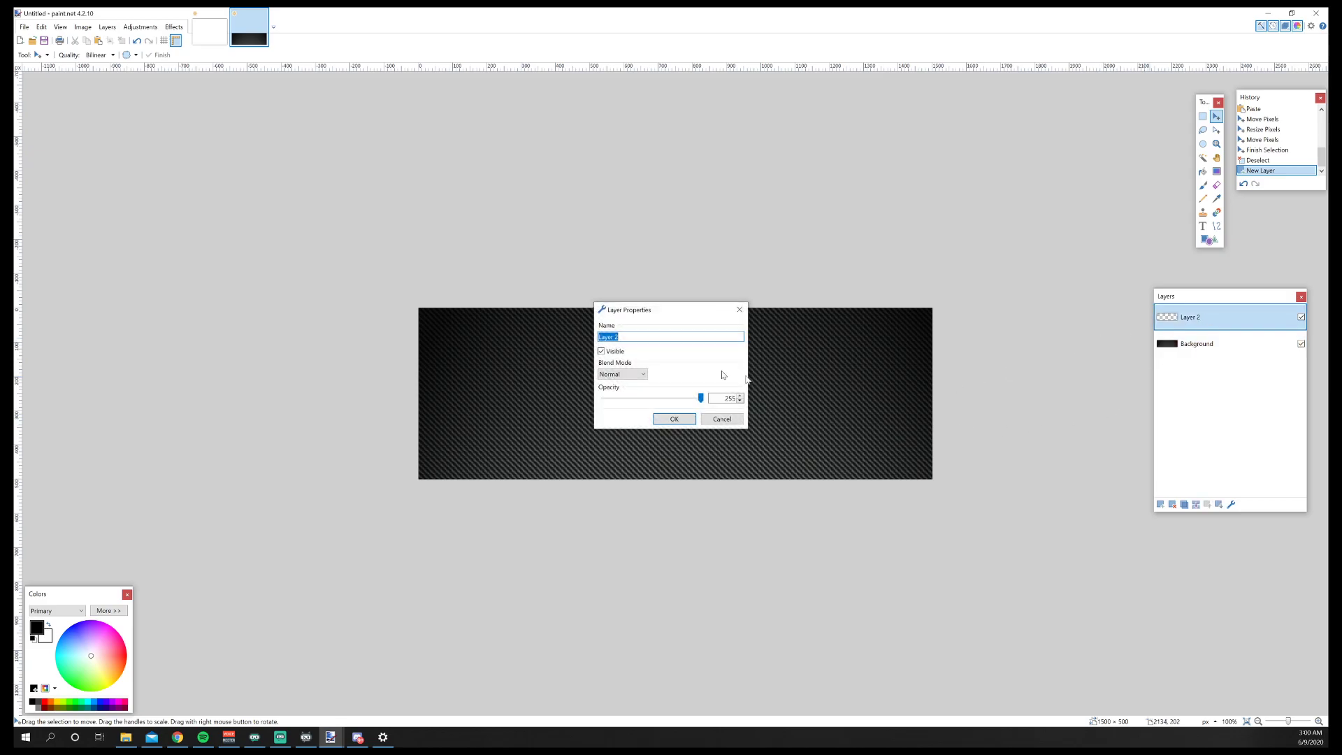
pyautogui.click(722, 419)
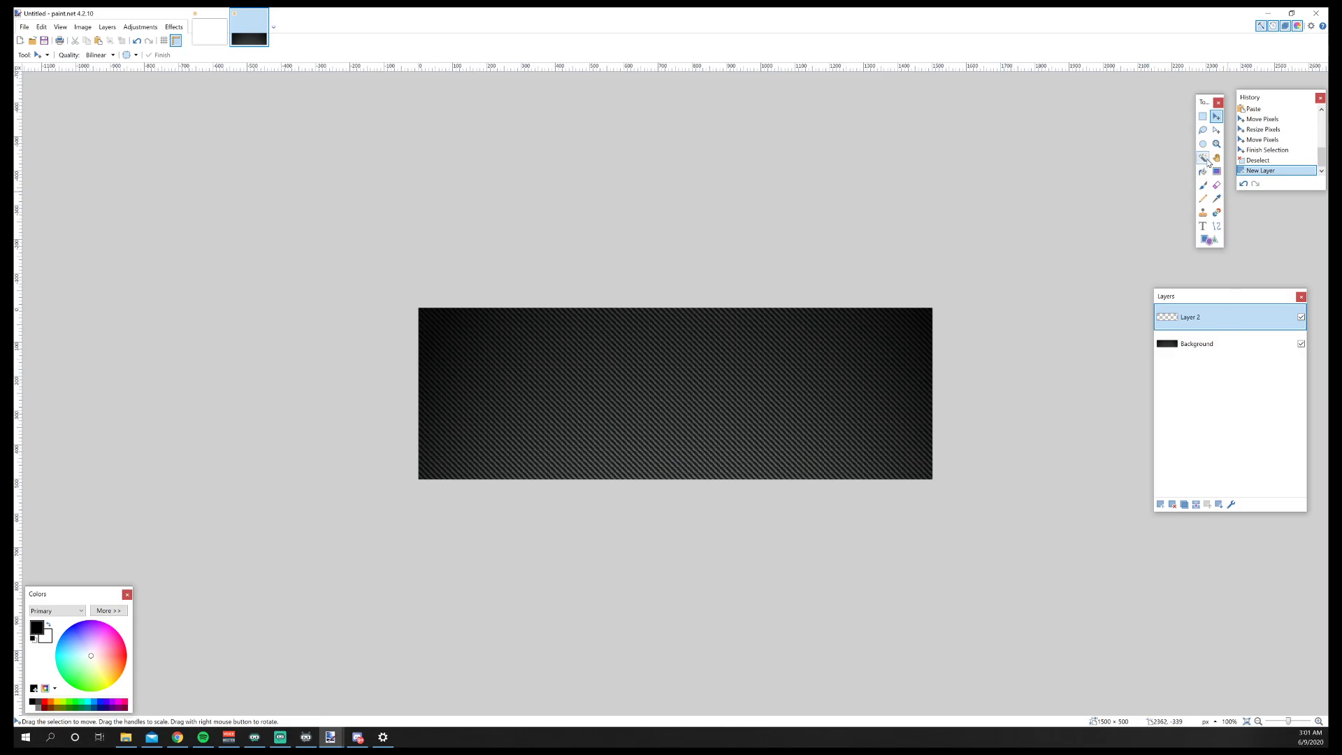
# On Layer 2, draw a solid black rectangle covering about 538 × 500 pixels at the canvas's right end, and deselect.
pyautogui.hotkey('ctrl', 'a')
pyautogui.click(1217, 252)
pyautogui.click(1209, 240)
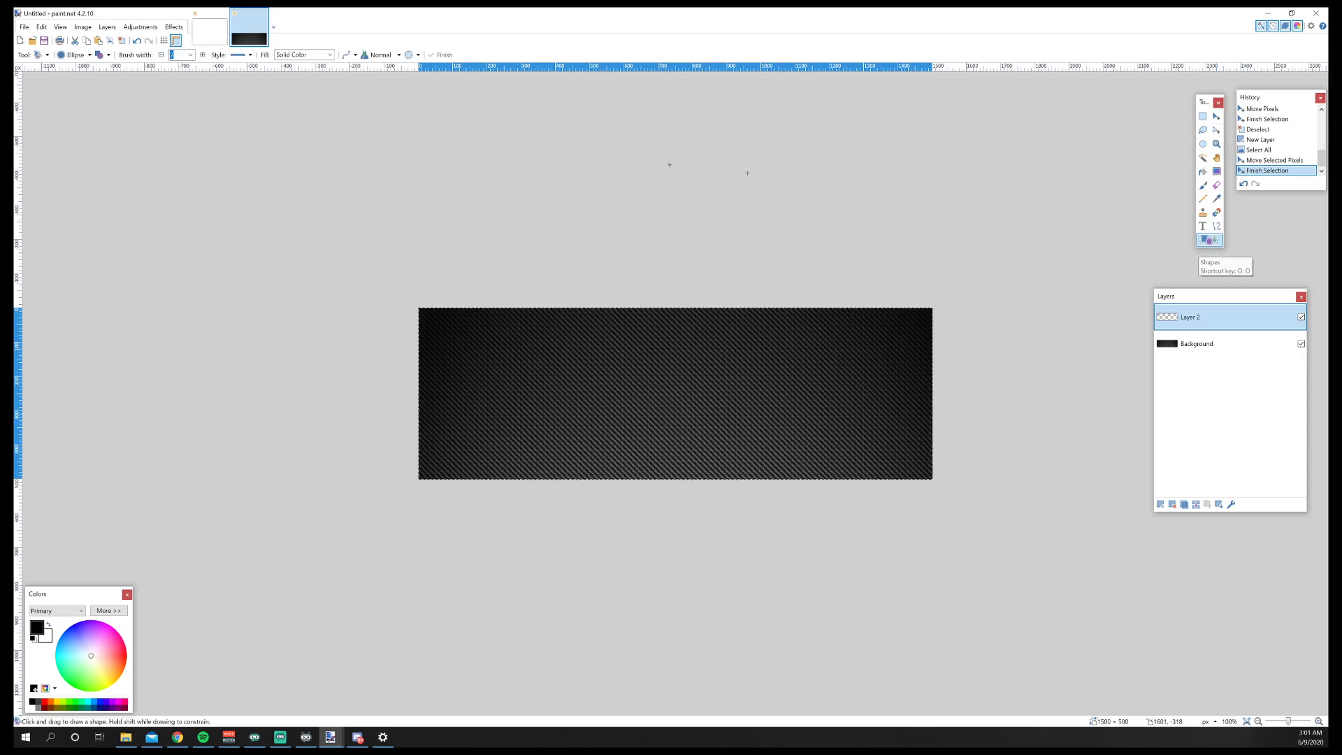
pyautogui.click(75, 54)
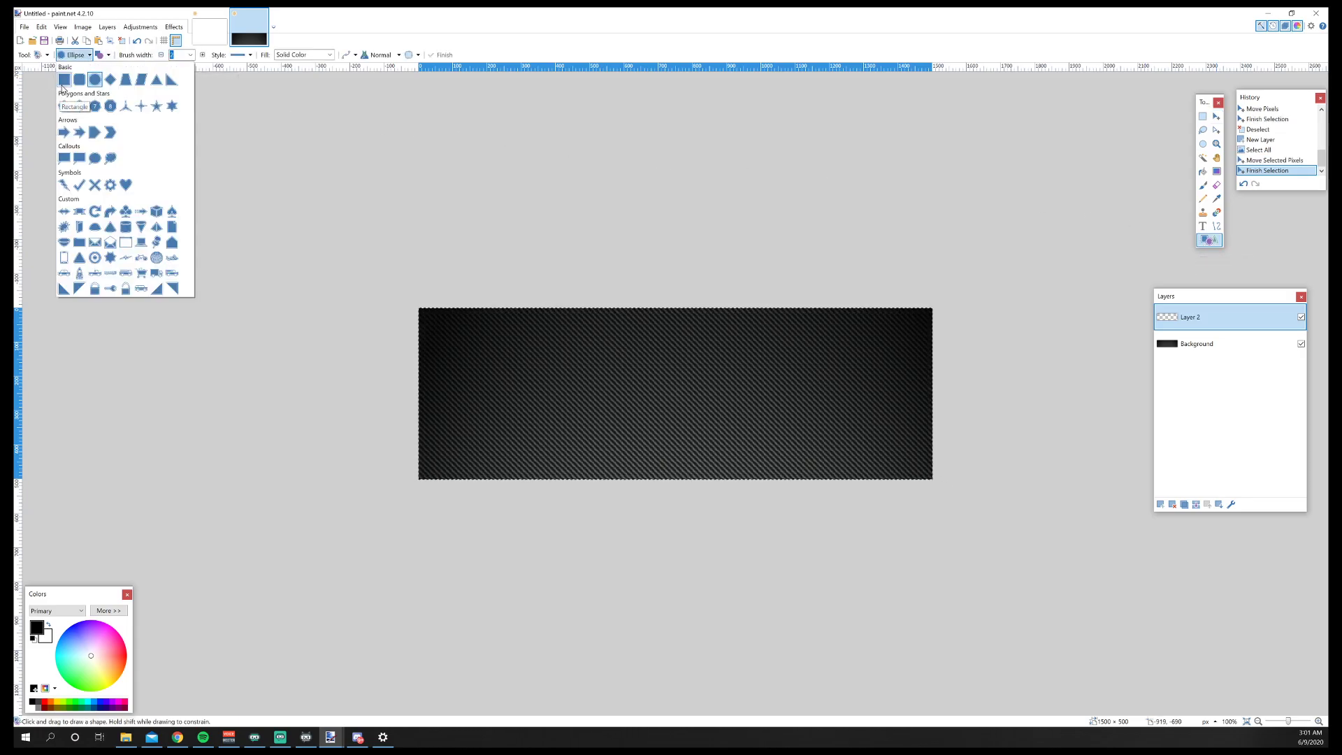
pyautogui.click(64, 80)
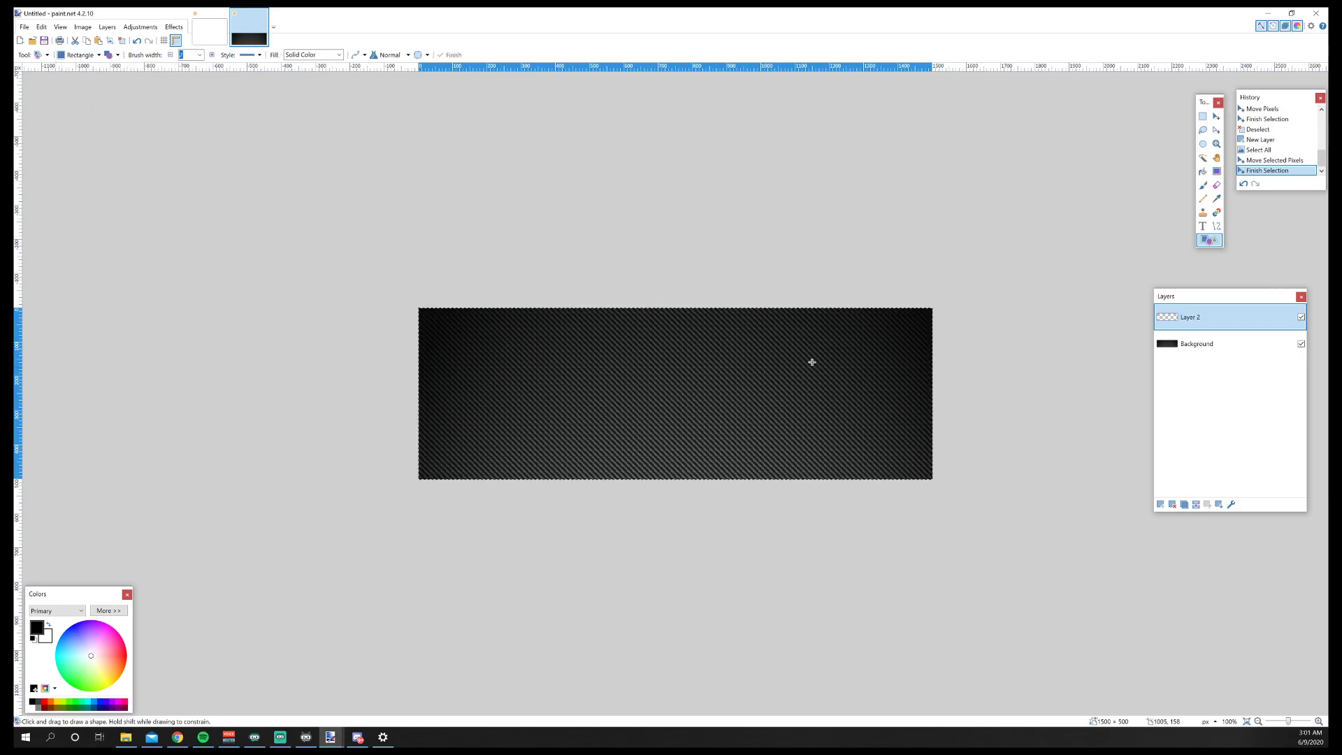
pyautogui.moveTo(680, 236)
pyautogui.mouseDown()
pyautogui.moveTo(719, 312)
pyautogui.moveTo(899, 490)
pyautogui.moveTo(1028, 558)
pyautogui.mouseUp()
pyautogui.moveTo(887, 425)
pyautogui.mouseDown()
pyautogui.moveTo(976, 429)
pyautogui.moveTo(920, 434)
pyautogui.moveTo(959, 434)
pyautogui.moveTo(911, 420)
pyautogui.moveTo(959, 426)
pyautogui.mouseUp()
pyautogui.press('Return')
pyautogui.hotkey('ctrl', 'd')
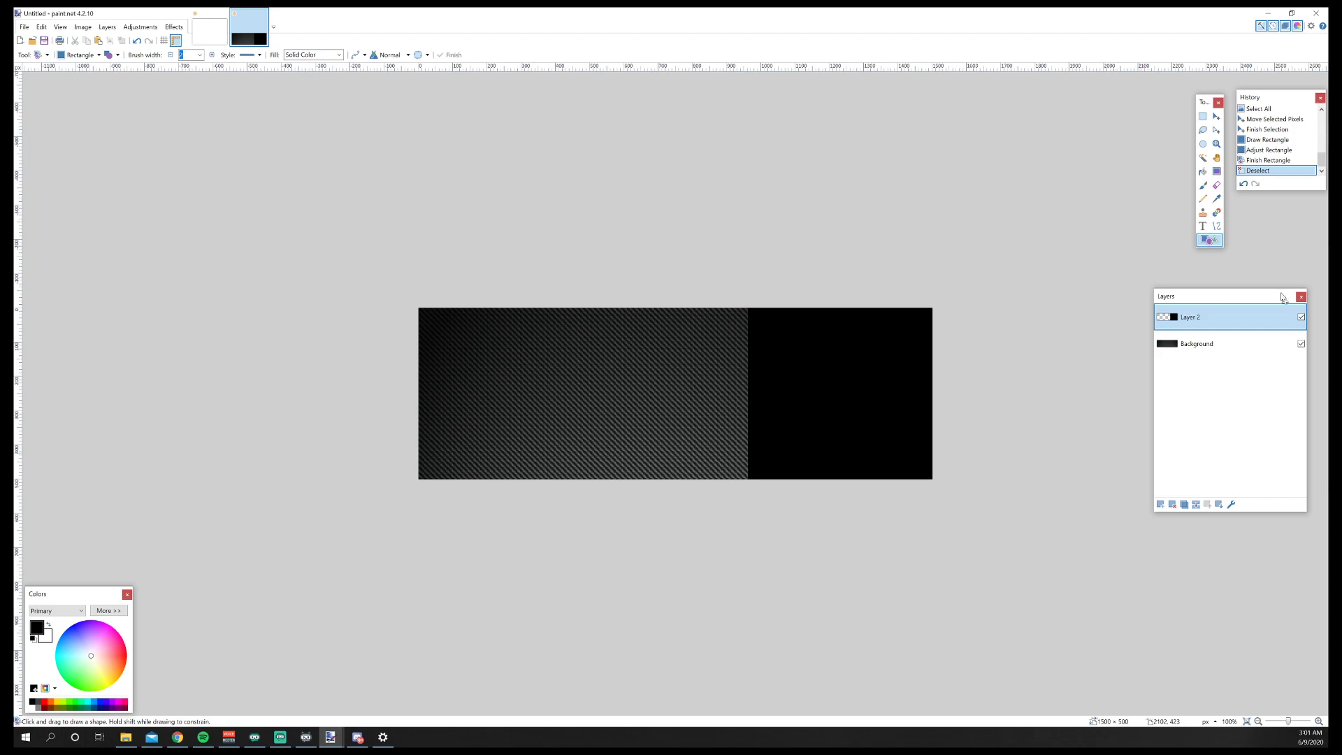
# Select the black rectangle's area with the Magic Wand and erase that area from the Background layer.
pyautogui.click(1203, 160)
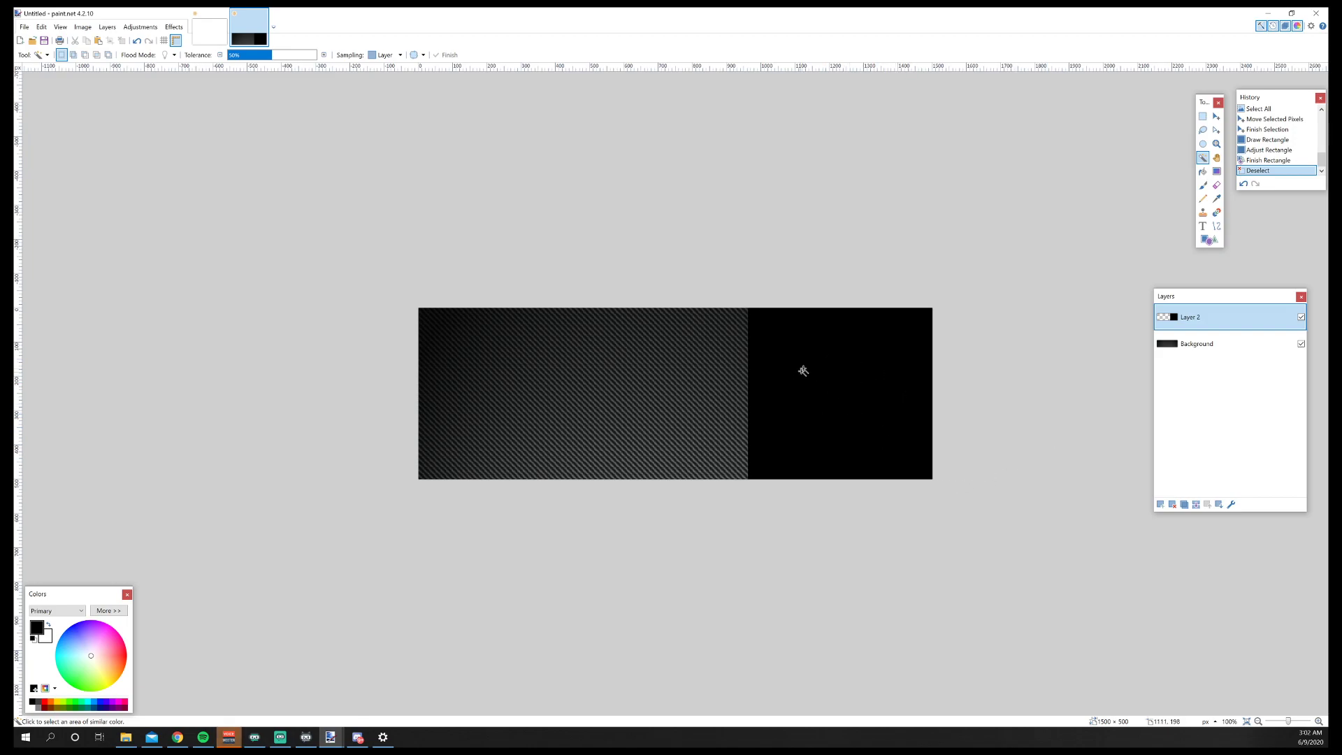
pyautogui.click(839, 389)
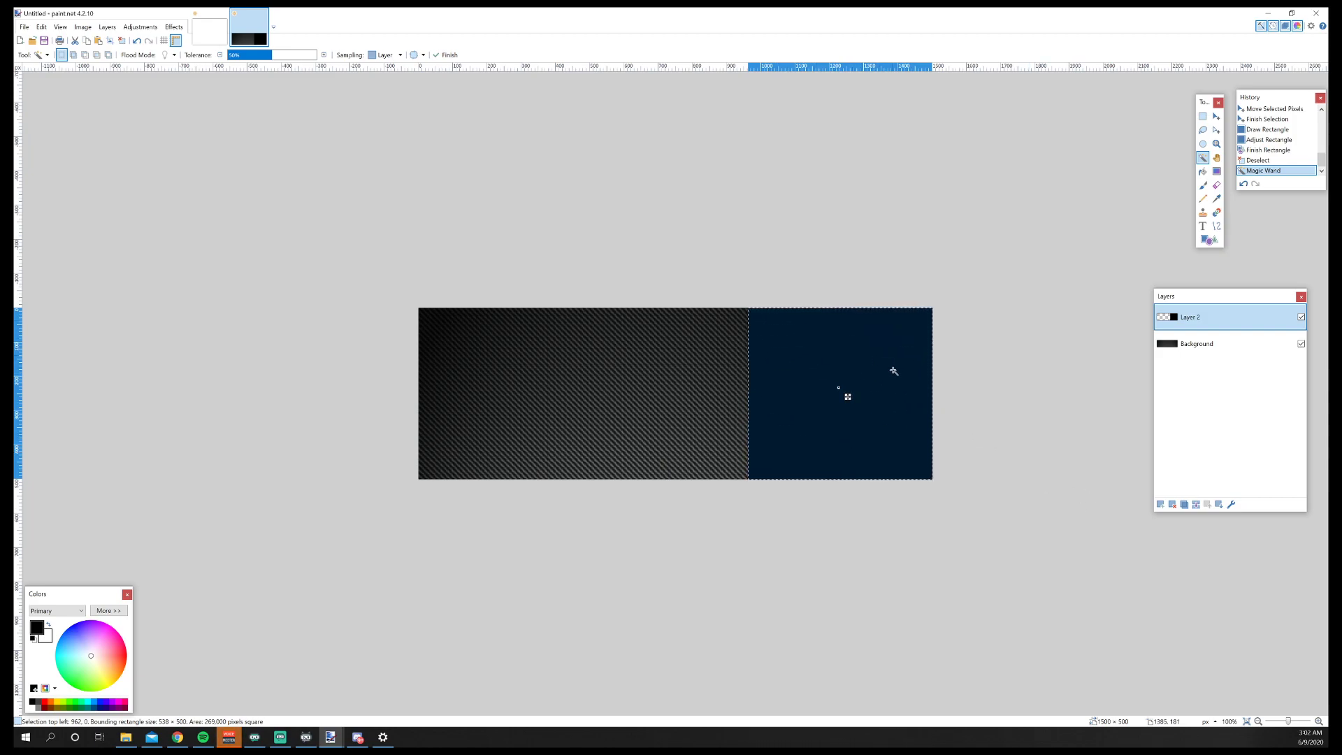
pyautogui.click(1214, 350)
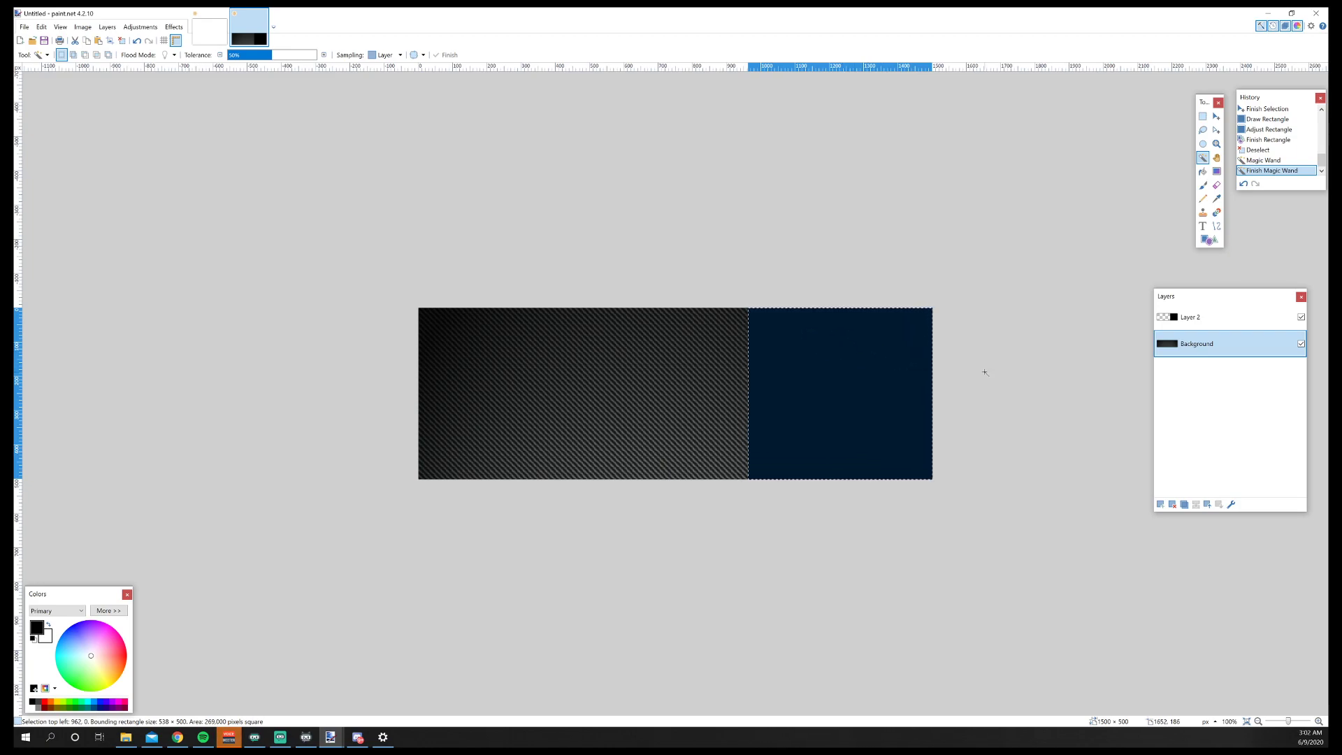
pyautogui.press('Delete')
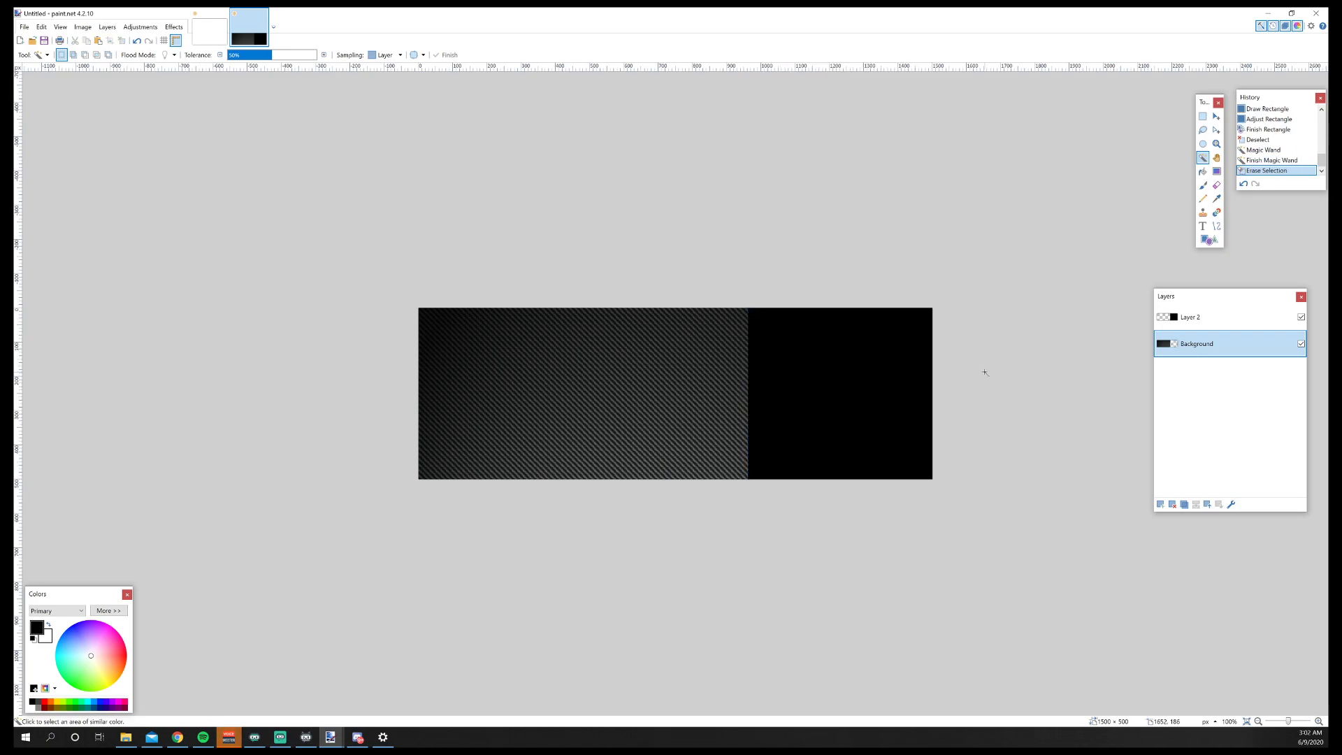
# Delete the layer with the black rectangle and add a new empty layer above the Background.
pyautogui.click(1213, 323)
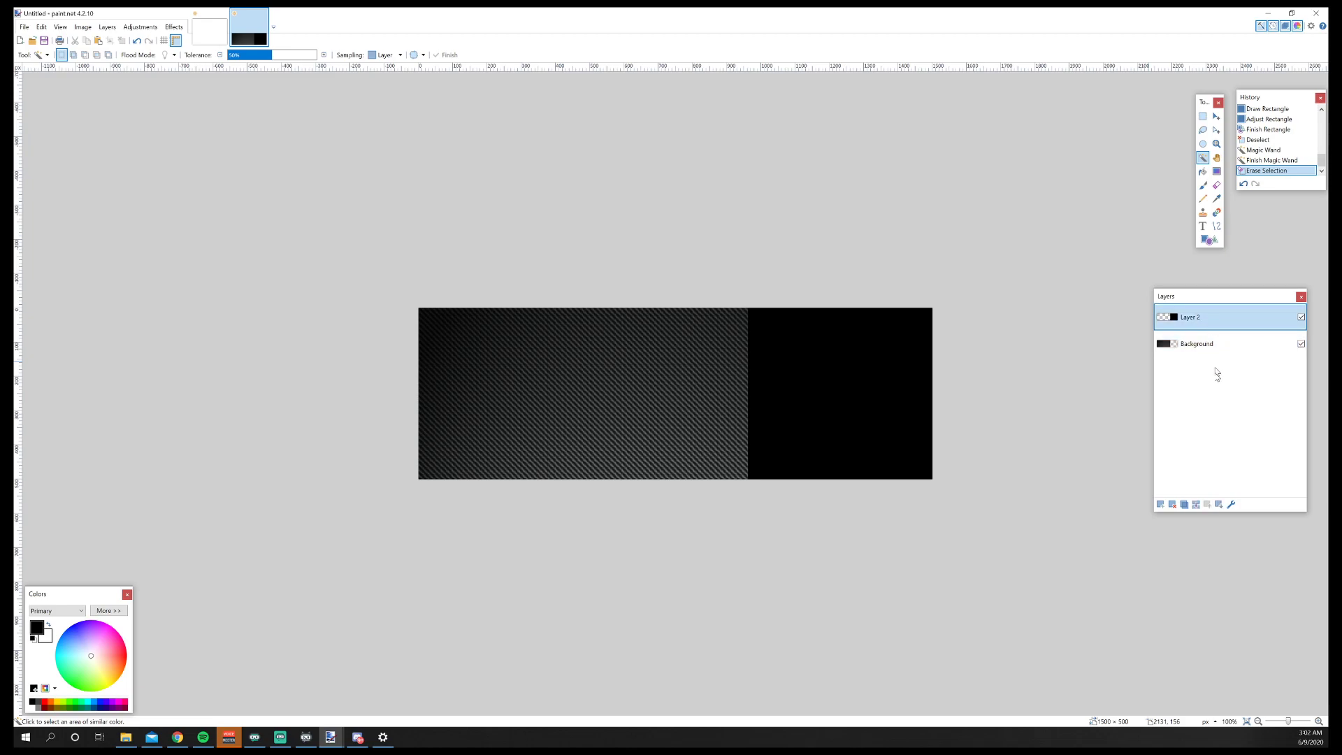
pyautogui.click(1173, 505)
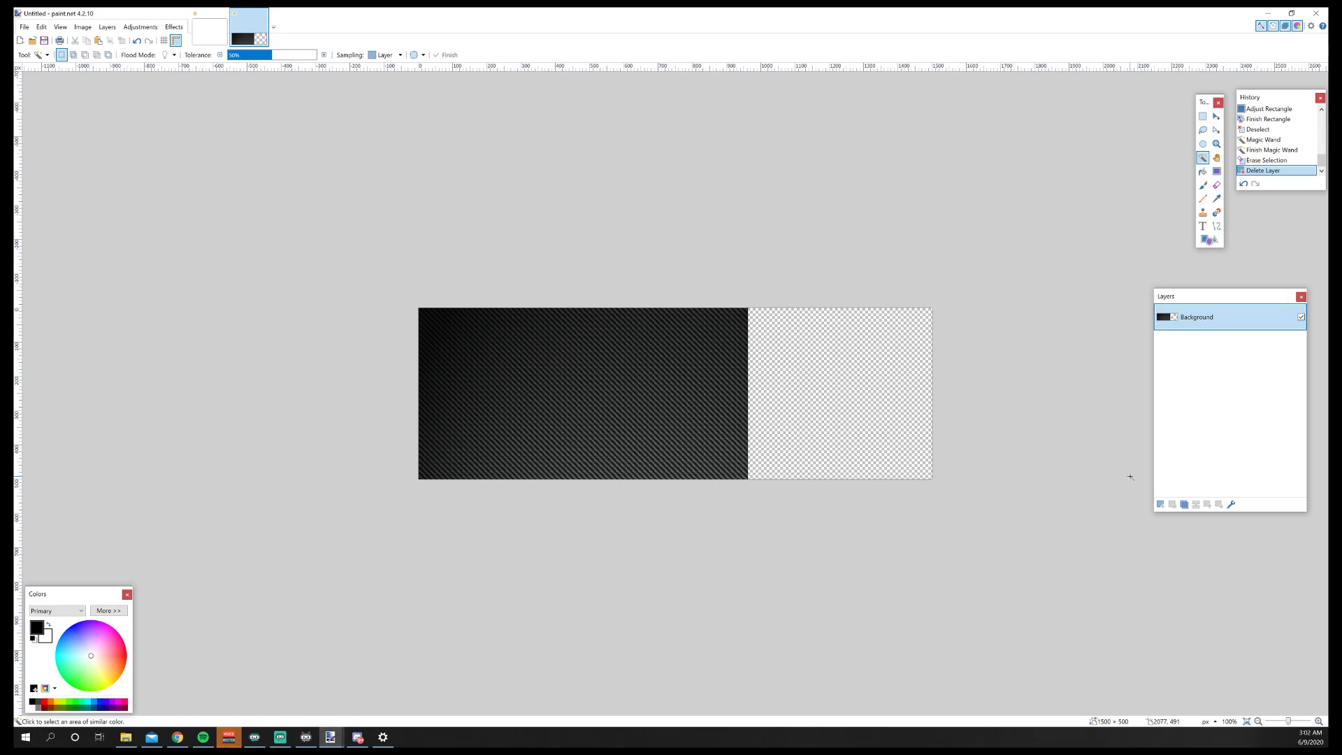
pyautogui.click(1161, 504)
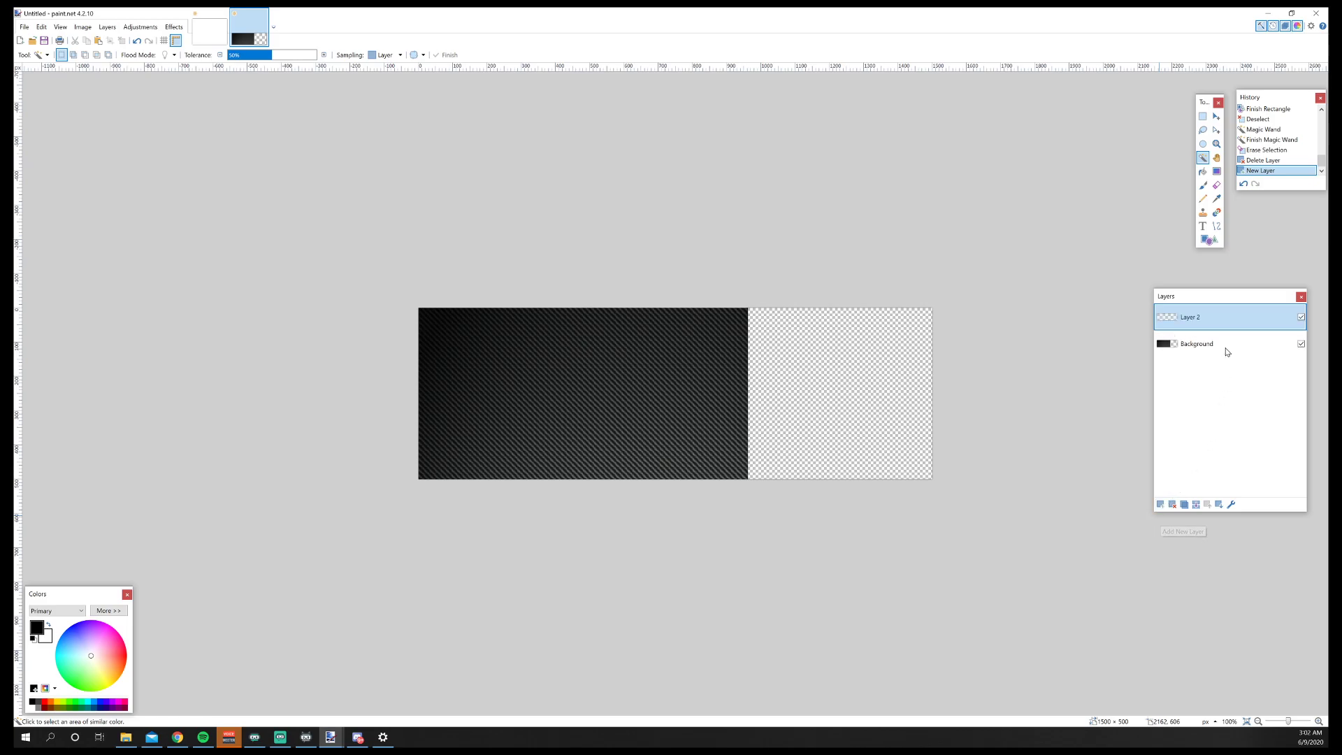
# Switch to File Explorer and copy the Original image from folder 1 inside The Gunslinger emotes.
pyautogui.moveTo(1341, 123); pyautogui.dragTo(612, 124)
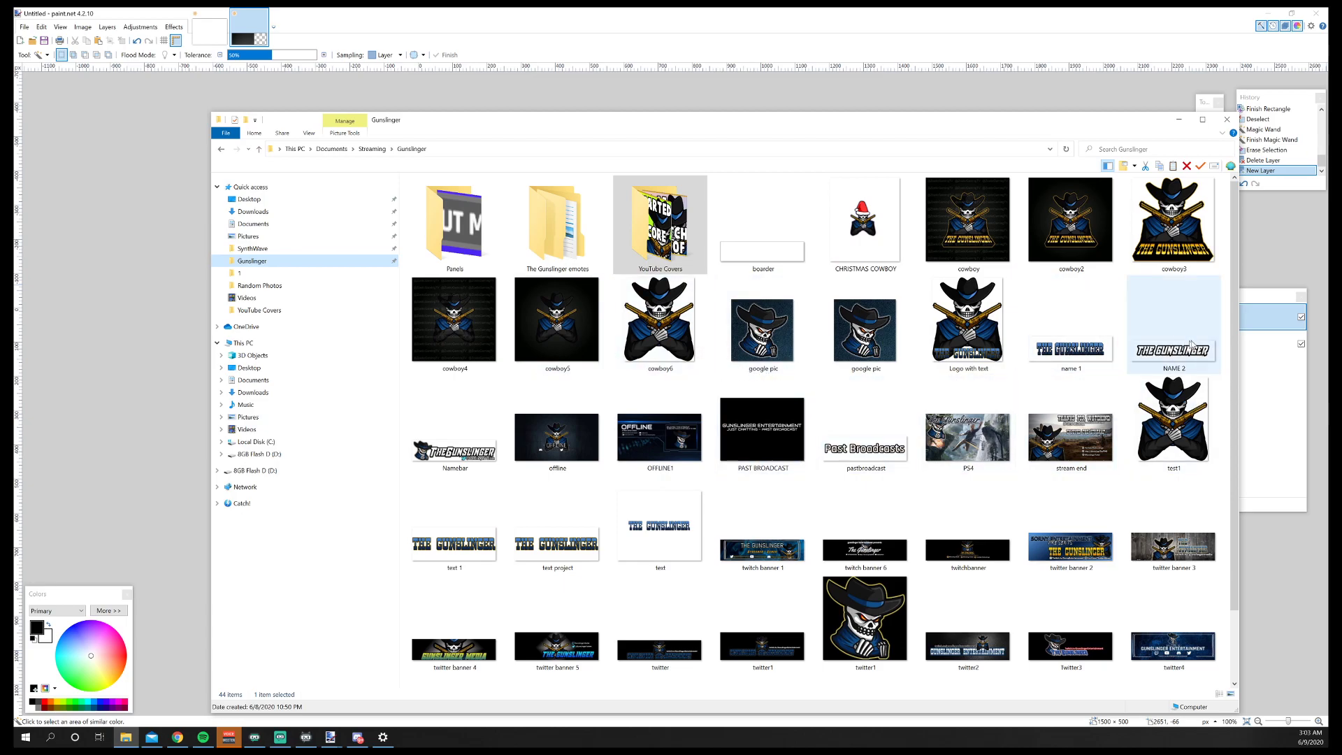
pyautogui.doubleClick(557, 223)
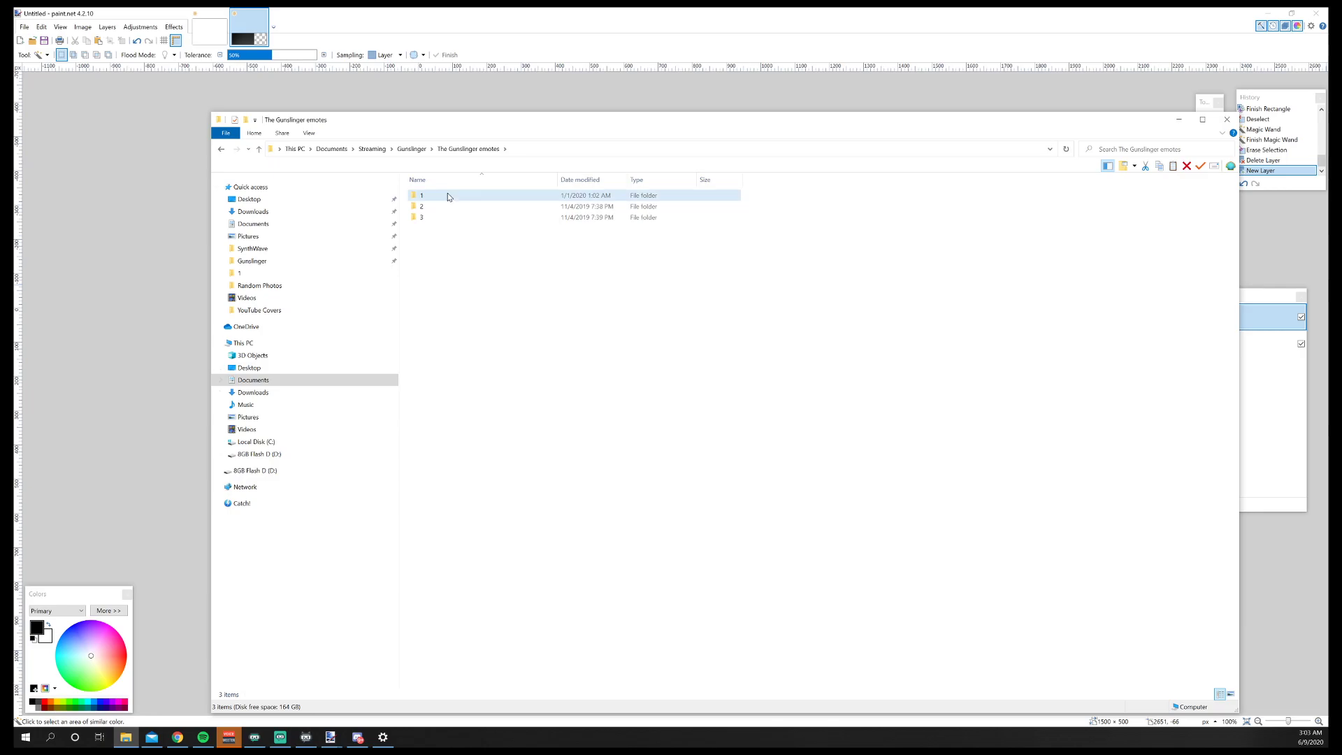
pyautogui.doubleClick(448, 198)
pyautogui.click(600, 216)
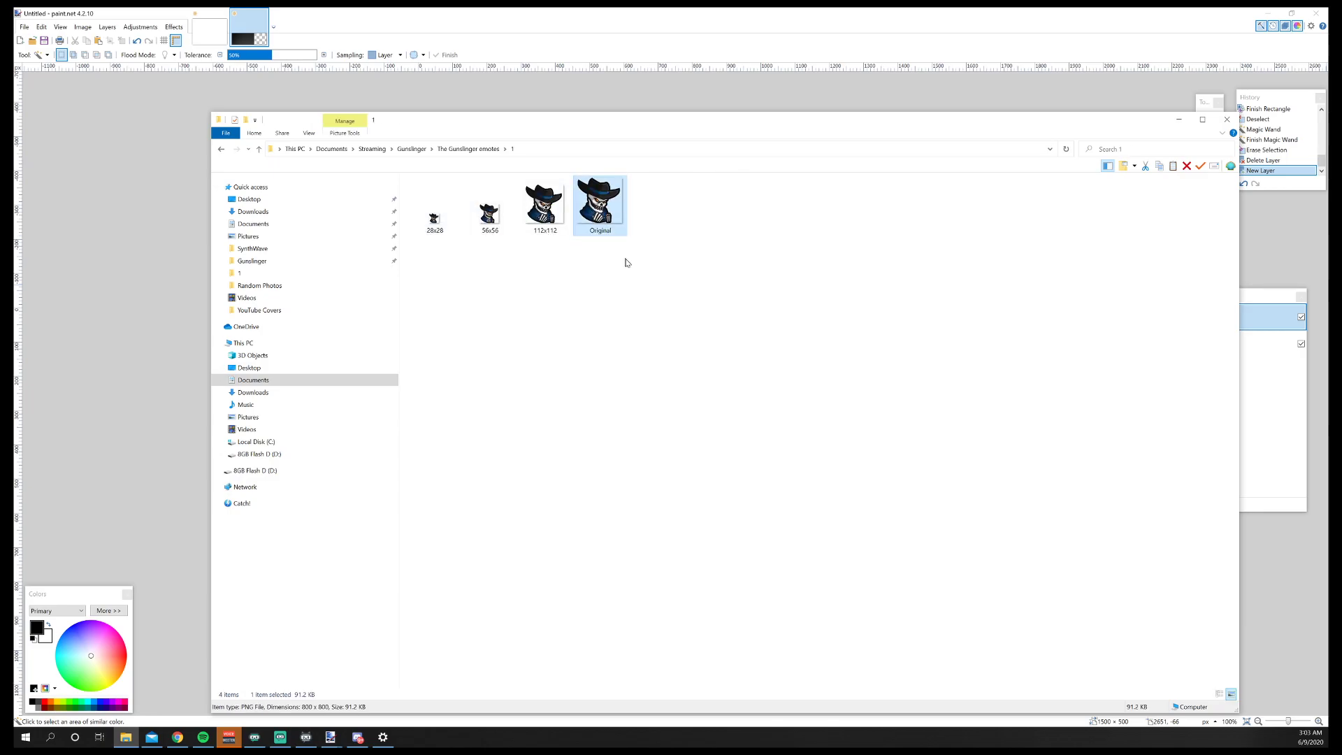
pyautogui.rightClick(602, 223)
pyautogui.click(677, 487)
pyautogui.click(1179, 119)
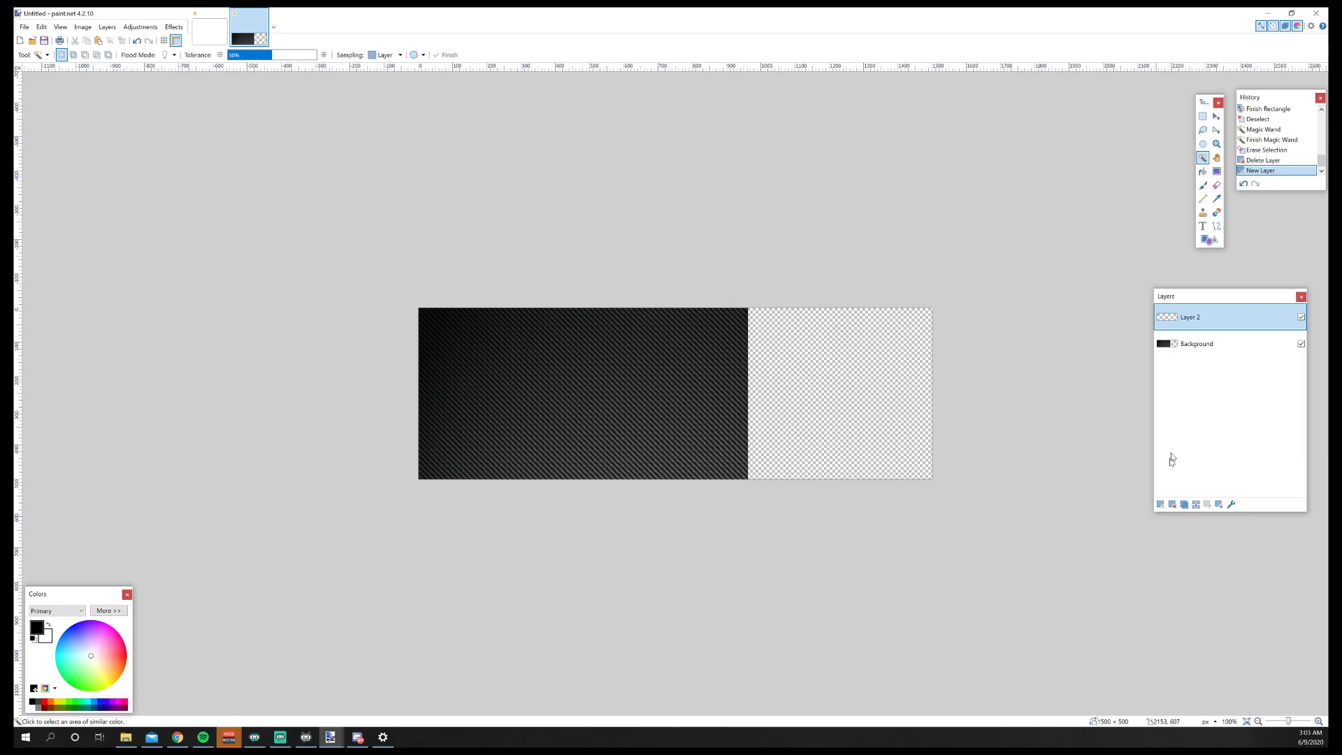
# Back in paint.net, try pasting the cowboy skull image at the kept canvas size and resizing it, and undo the paste.
pyautogui.hotkey('ctrl', 'v')
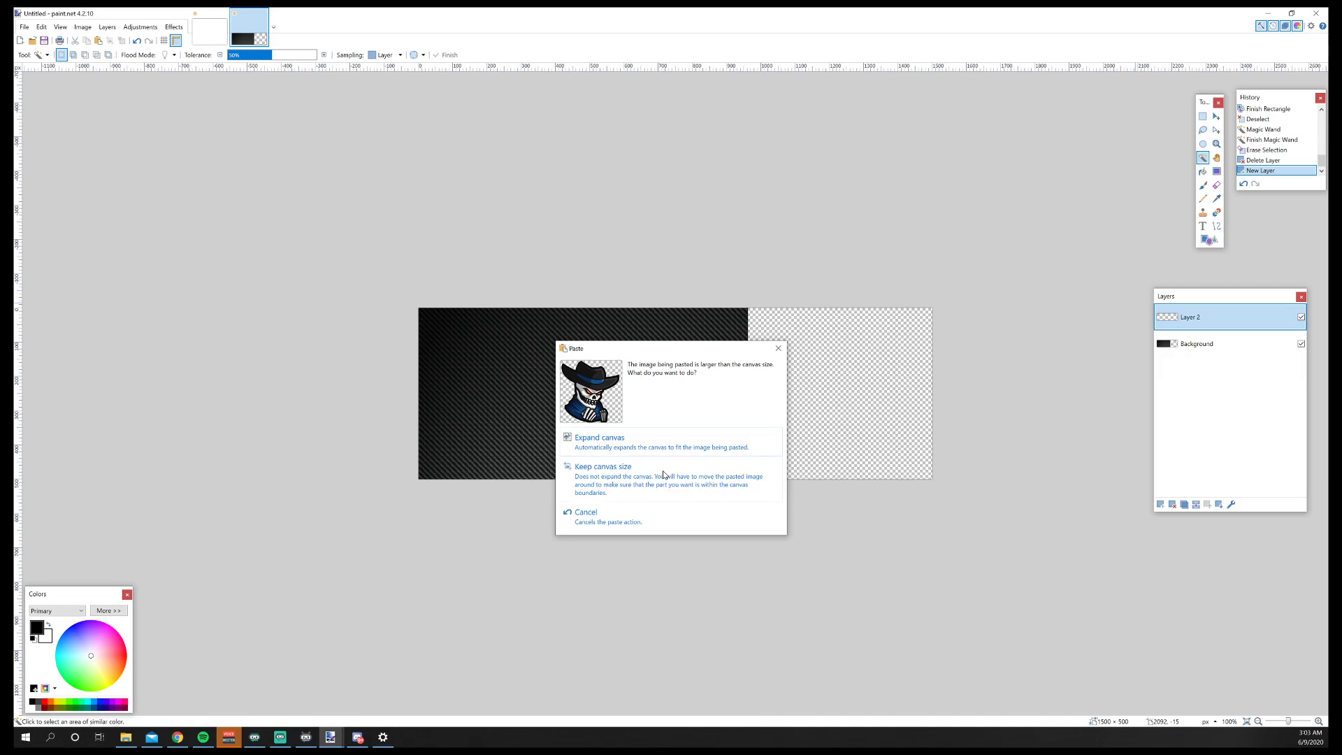
pyautogui.click(618, 483)
pyautogui.moveTo(557, 441); pyautogui.dragTo(690, 408)
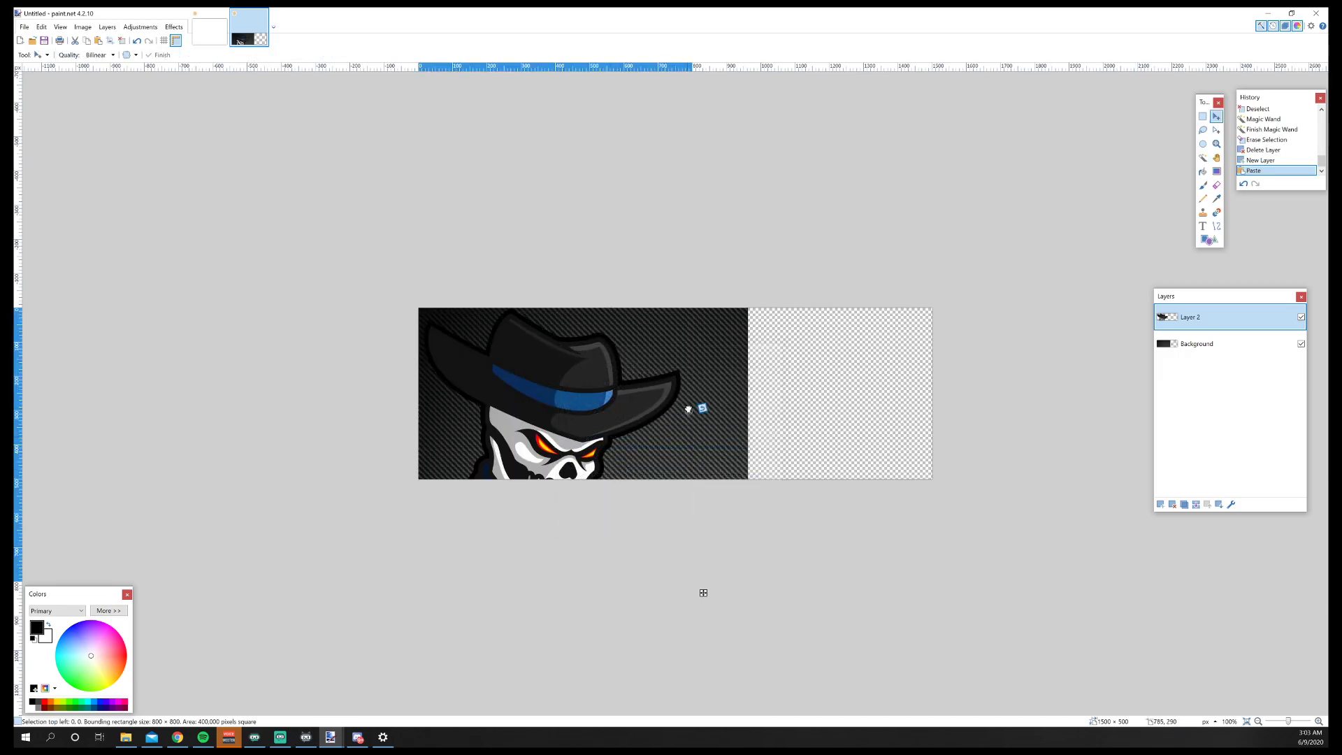
pyautogui.moveTo(605, 397); pyautogui.dragTo(686, 367)
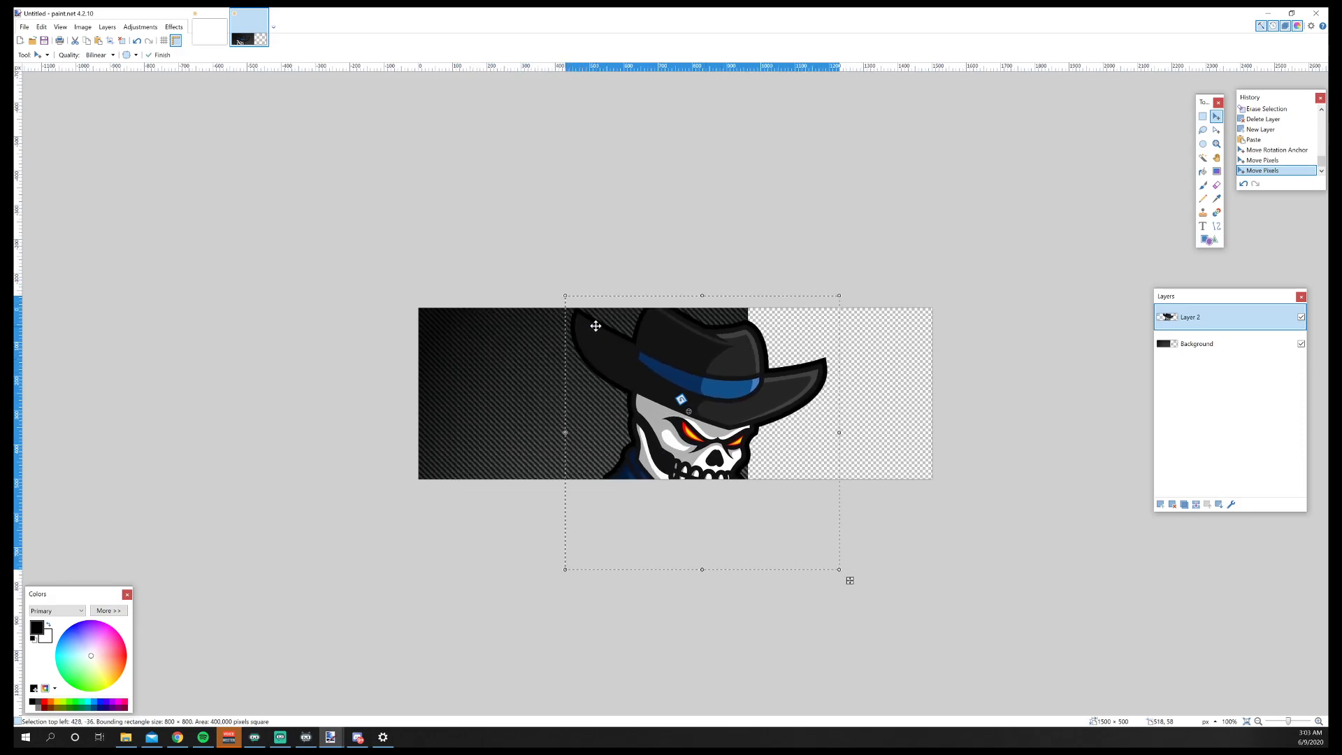
pyautogui.moveTo(563, 296); pyautogui.dragTo(562, 396)
pyautogui.moveTo(636, 449); pyautogui.dragTo(647, 364)
pyautogui.moveTo(569, 314); pyautogui.dragTo(637, 349)
pyautogui.hotkey('ctrl', 'z')
pyautogui.hotkey('ctrl', 'z')
pyautogui.hotkey('ctrl', 'z')
pyautogui.hotkey('ctrl', 'z')
pyautogui.hotkey('ctrl', 'z')
pyautogui.hotkey('ctrl', 'z')
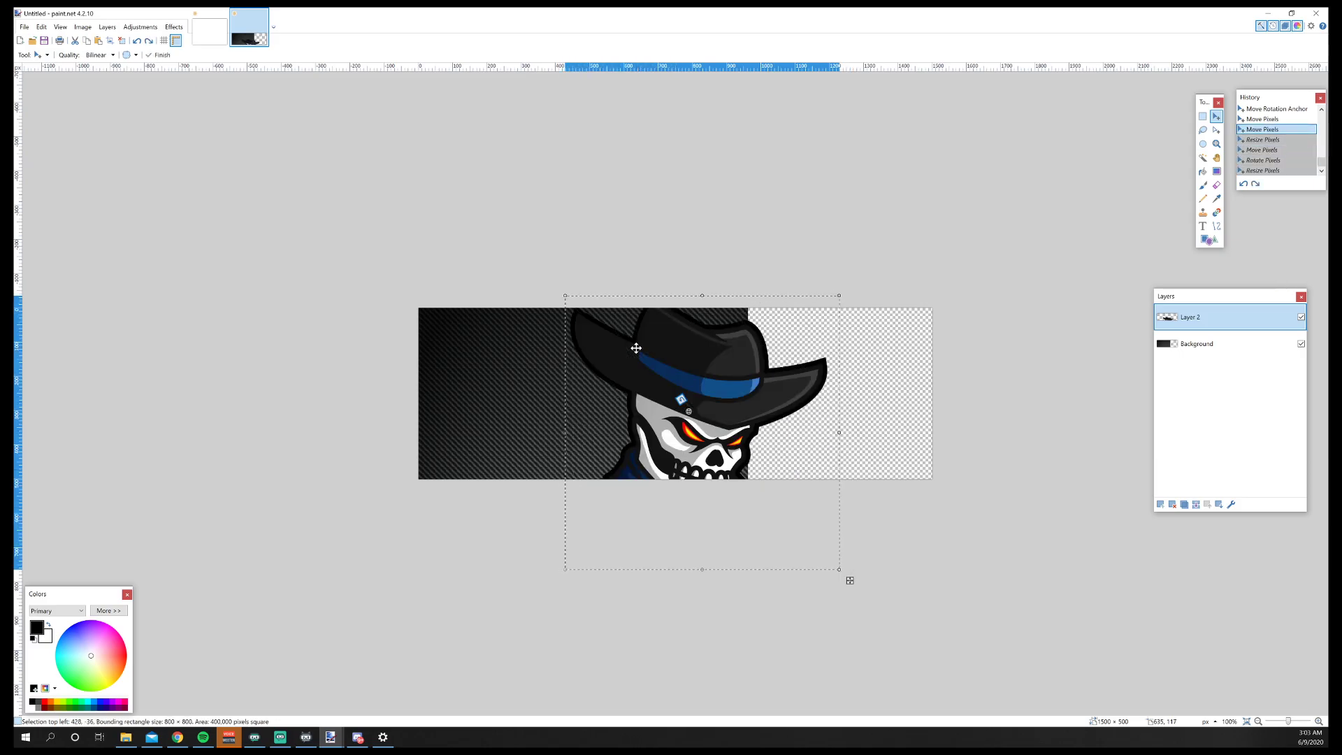
pyautogui.hotkey('ctrl', 'z')
pyautogui.hotkey('ctrl', 'z')
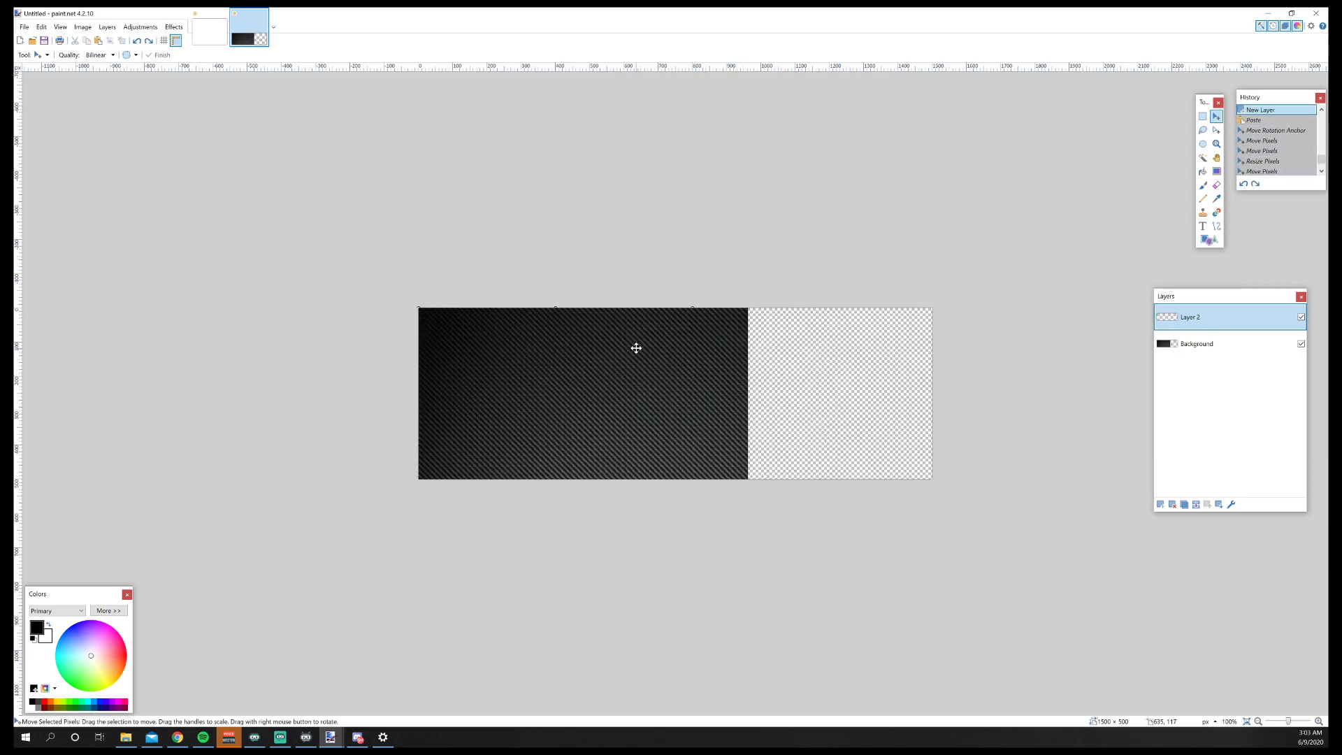
# Paste the cowboy skull image onto Layer 2, keeping the canvas size, scale it down to fit, center it on the banner, and deselect.
pyautogui.hotkey('ctrl', 'v')
pyautogui.click(614, 470)
pyautogui.moveTo(617, 458); pyautogui.dragTo(646, 392)
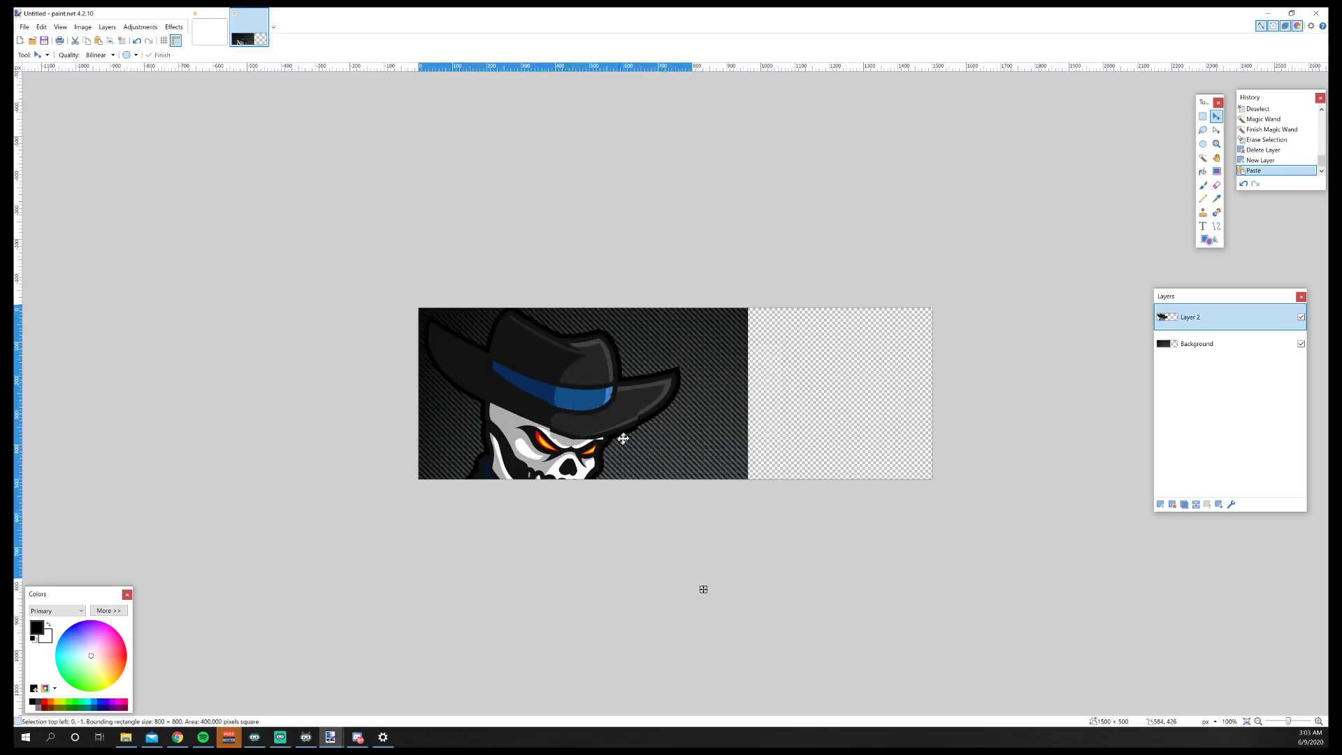
pyautogui.moveTo(448, 242); pyautogui.dragTo(580, 397)
pyautogui.moveTo(698, 473); pyautogui.dragTo(680, 410)
pyautogui.hotkey('ctrl', 'd')
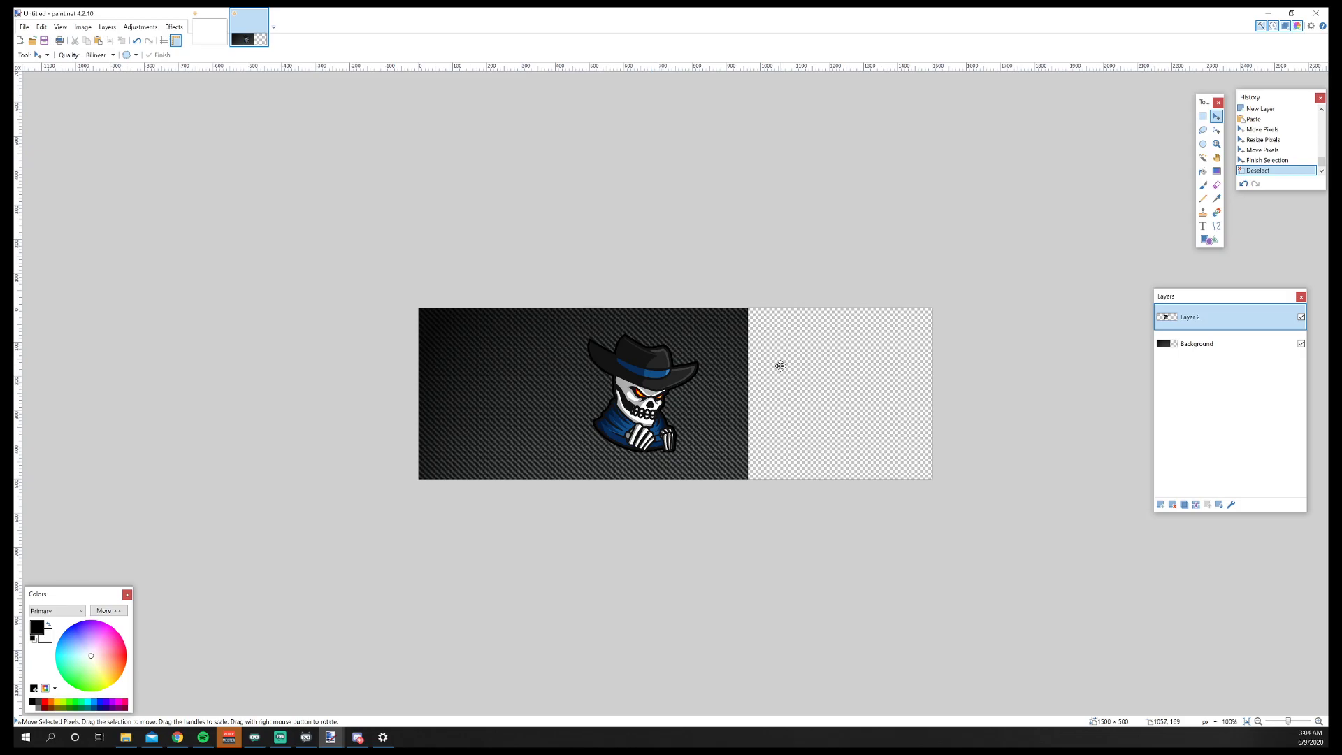
# Sample the scarf's dark blue as the secondary color and the hat band's lighter blue as the primary color.
pyautogui.click(1217, 200)
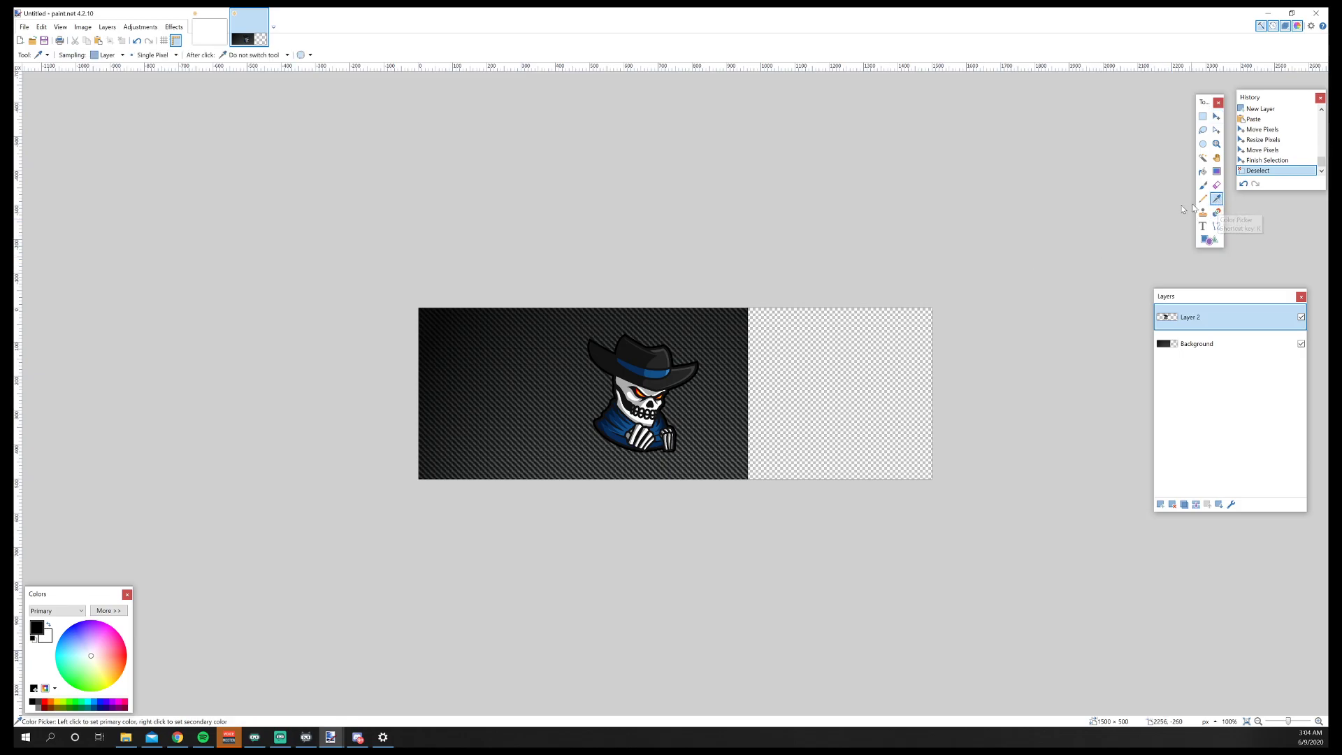
pyautogui.click(1319, 722)
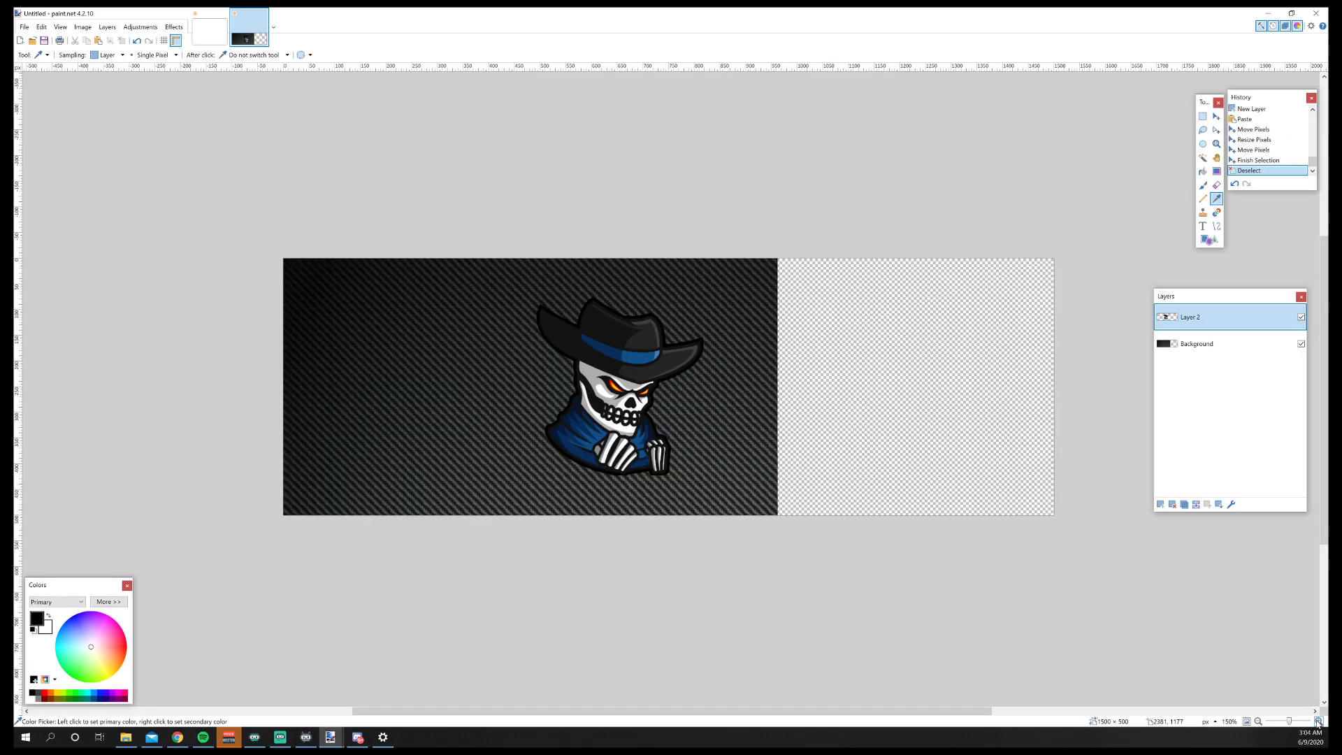
pyautogui.click(1318, 721)
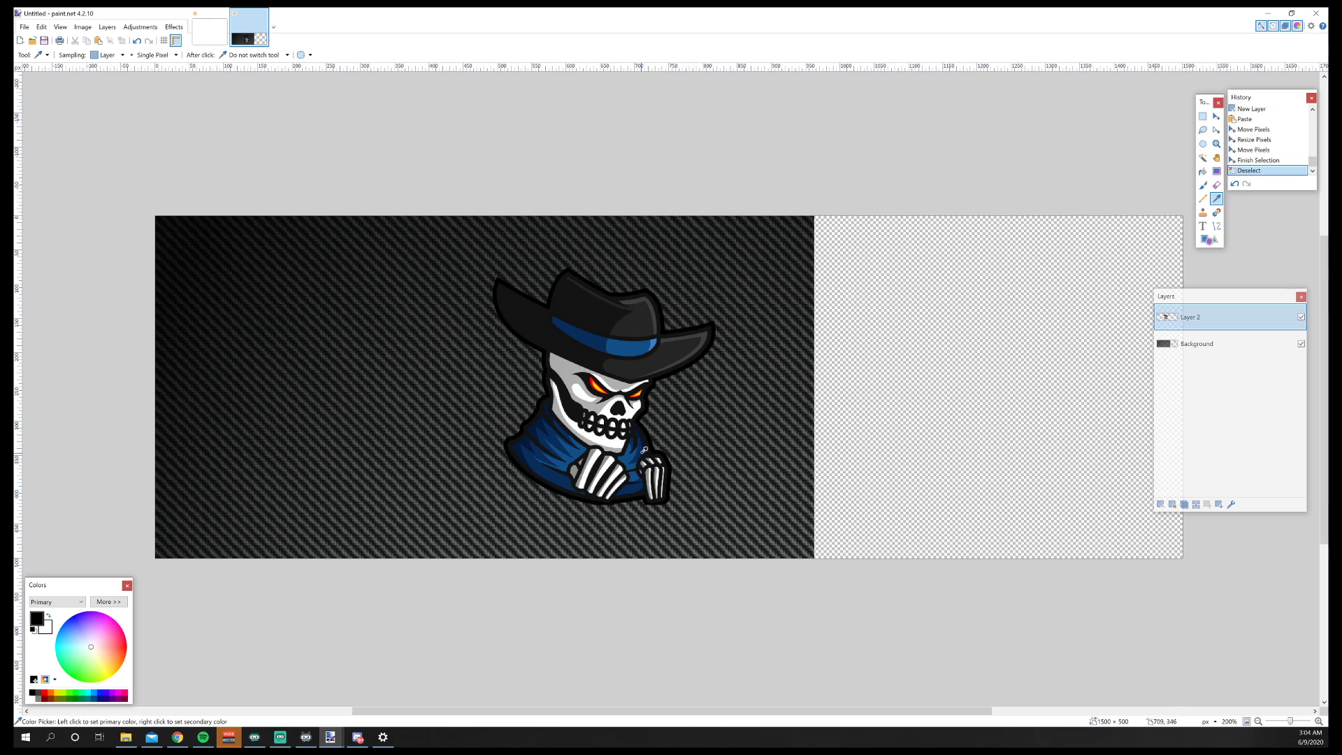
pyautogui.click(531, 439)
pyautogui.click(50, 616)
pyautogui.click(658, 340)
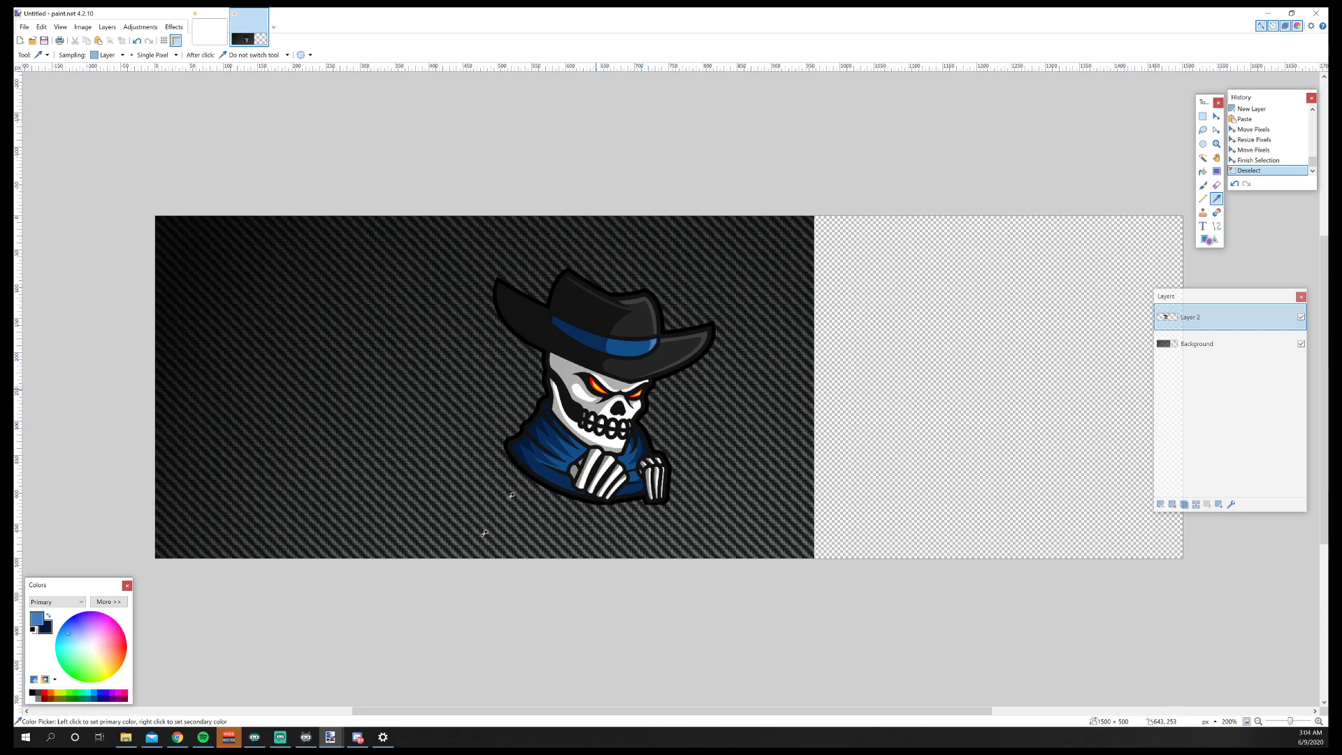
# Swap the primary and secondary colors, add a new layer, and rename the skull's layer as Avatar.
pyautogui.click(48, 616)
pyautogui.moveTo(1250, 296); pyautogui.dragTo(1297, 398)
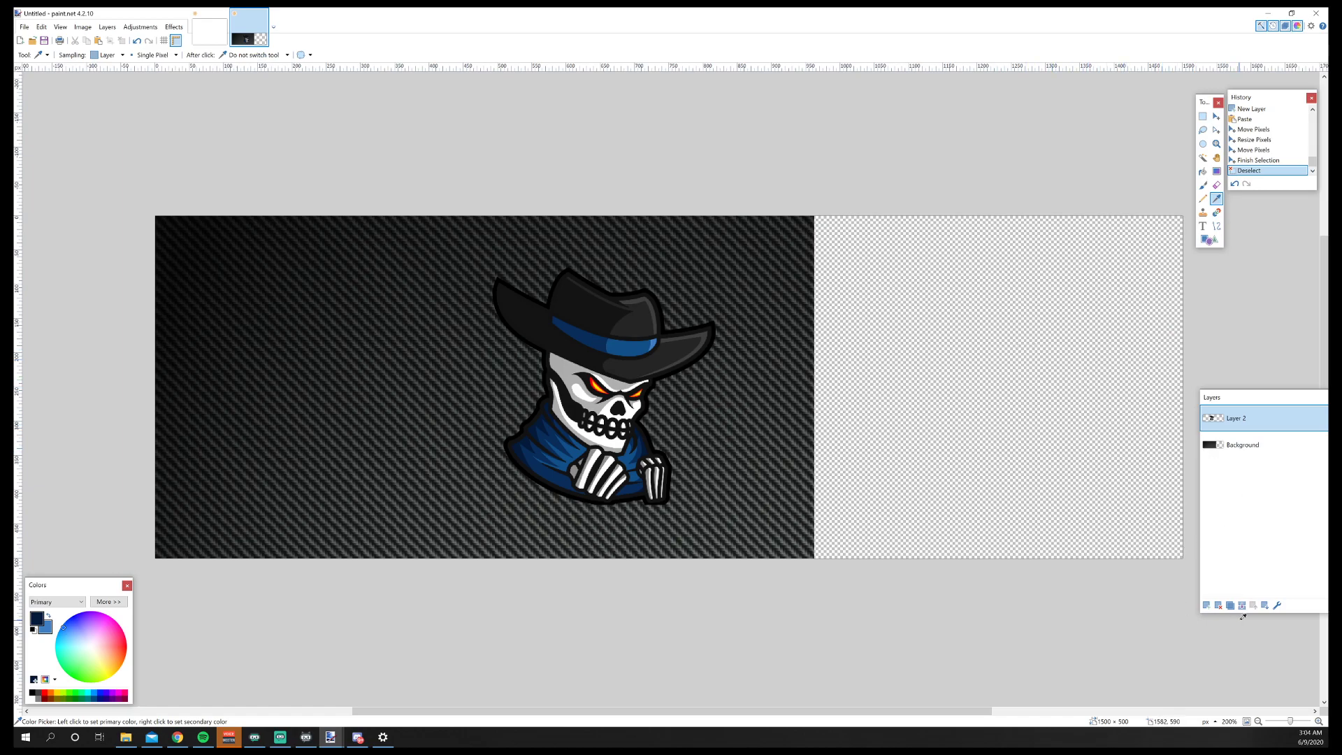
pyautogui.click(1212, 605)
pyautogui.doubleClick(1258, 447)
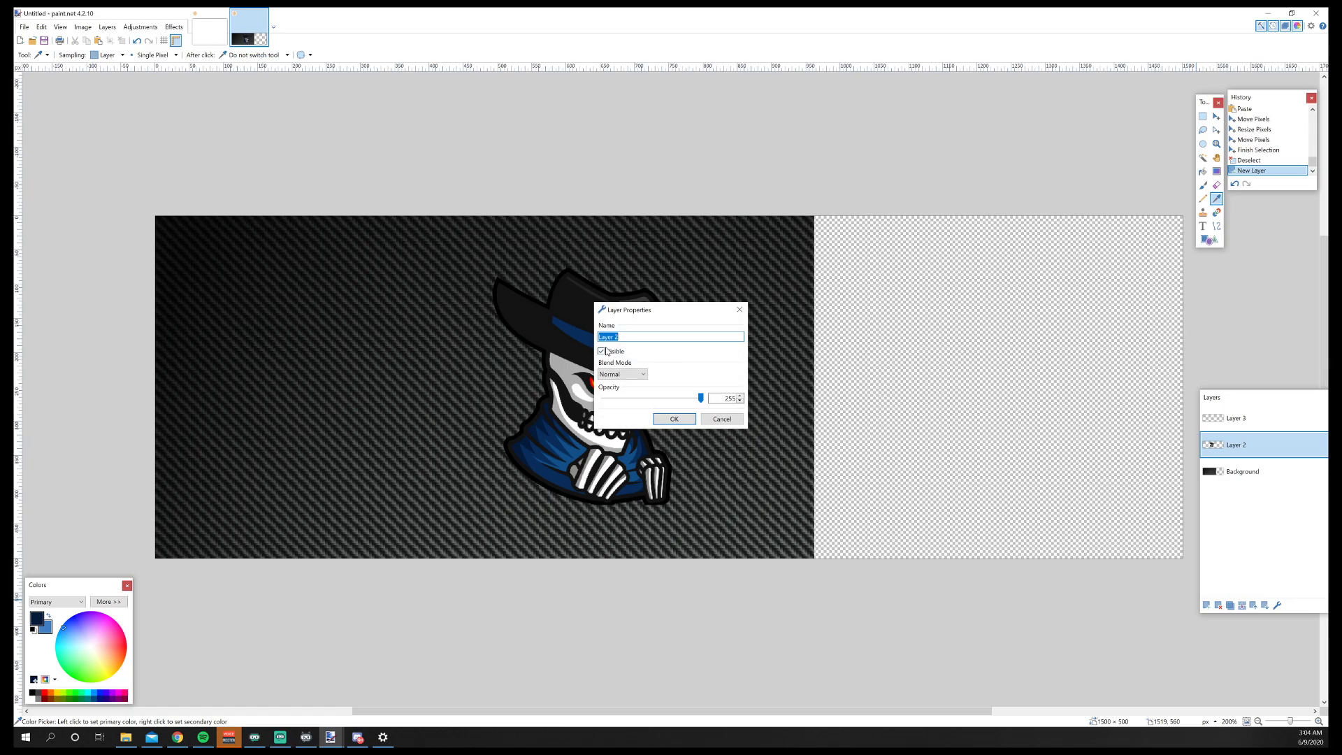
pyautogui.write('Avatar')
pyautogui.press('Return')
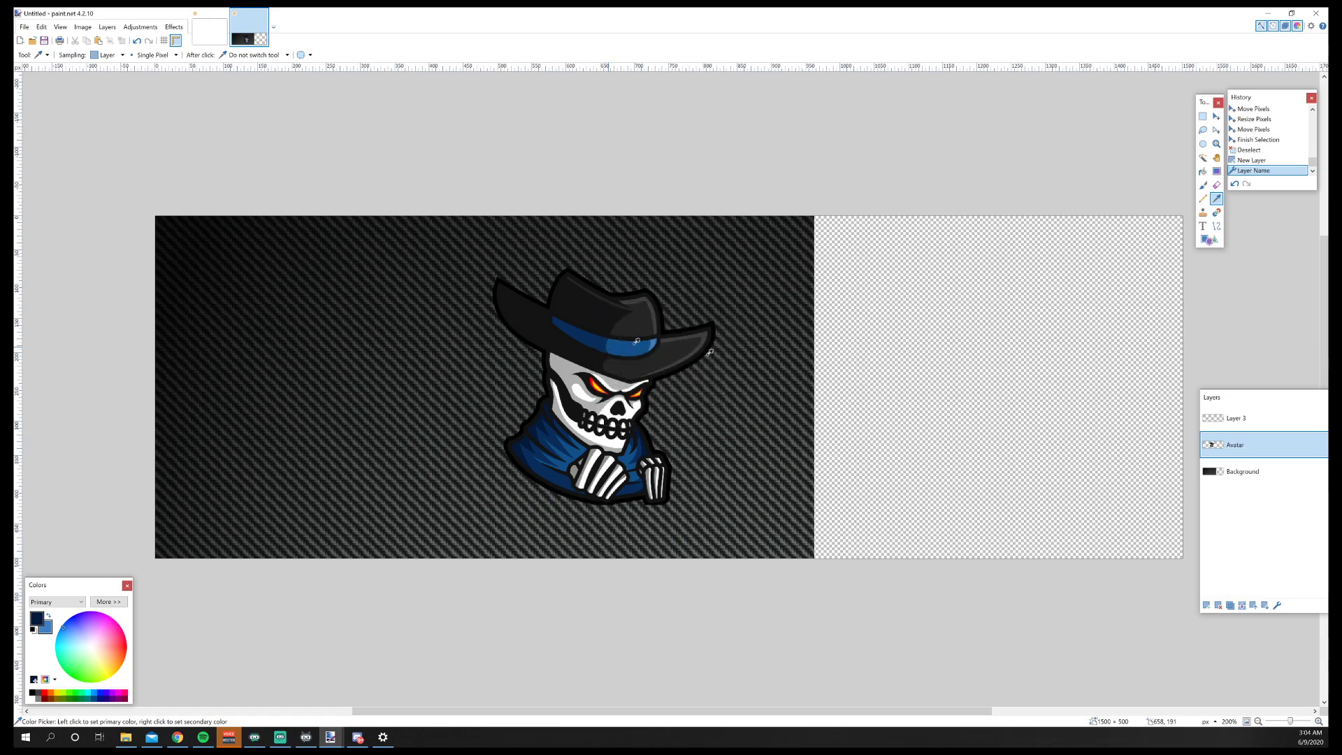
# Name the new empty layer "background 1" and move it to the bottom of the layer stack.
pyautogui.doubleClick(1252, 418)
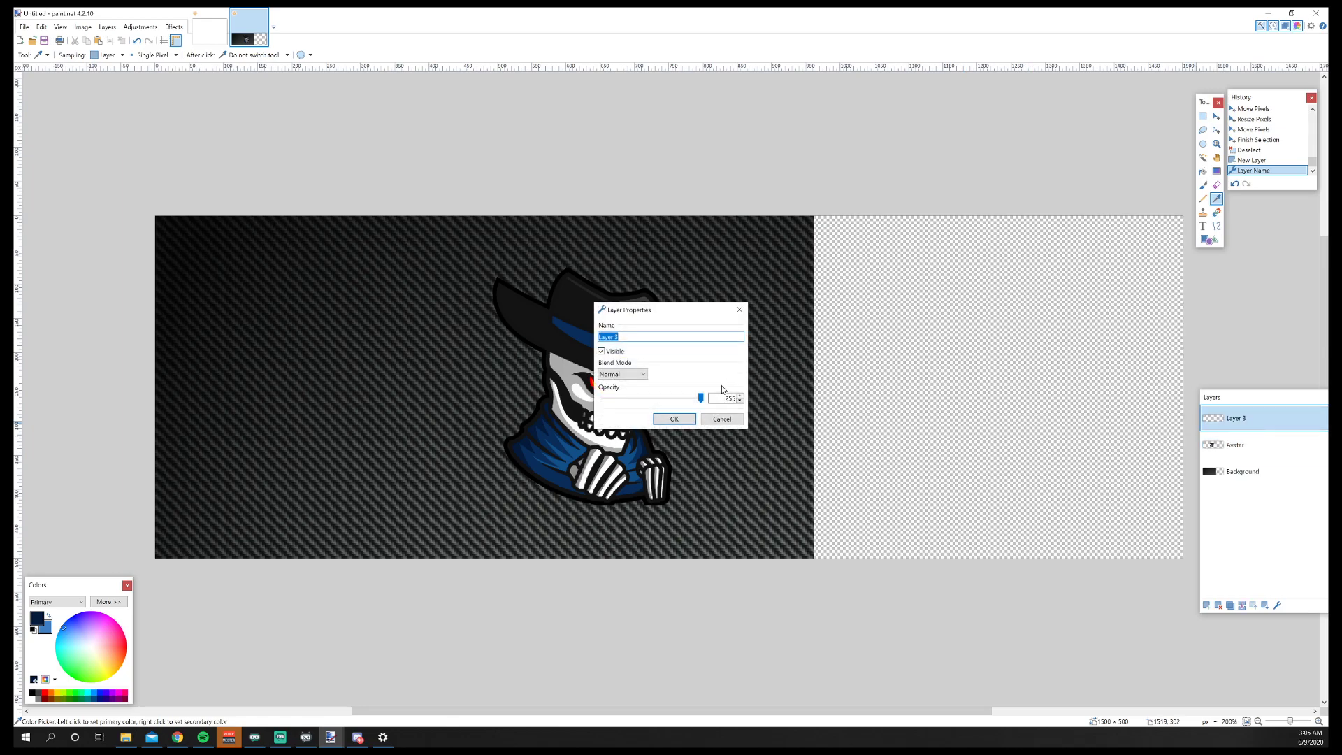
pyautogui.write('background 1')
pyautogui.press('Return')
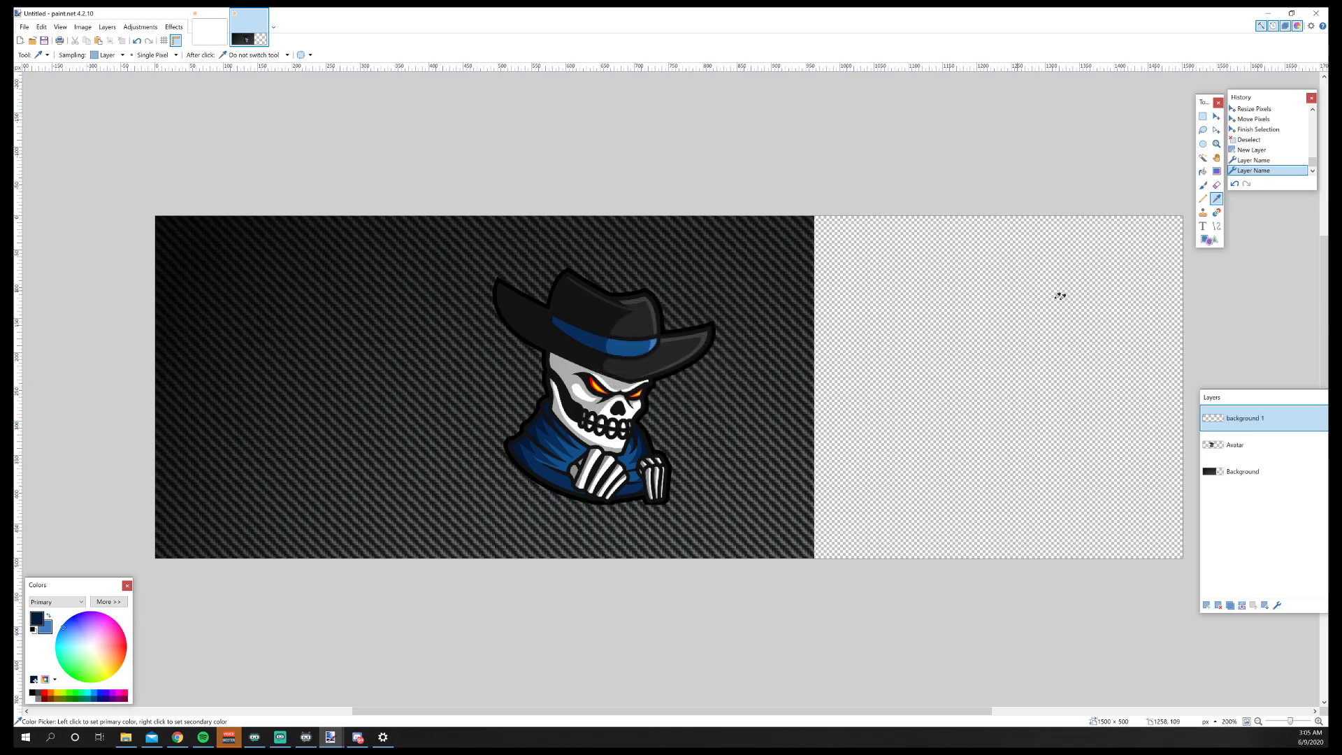
pyautogui.moveTo(1270, 397); pyautogui.dragTo(1208, 310)
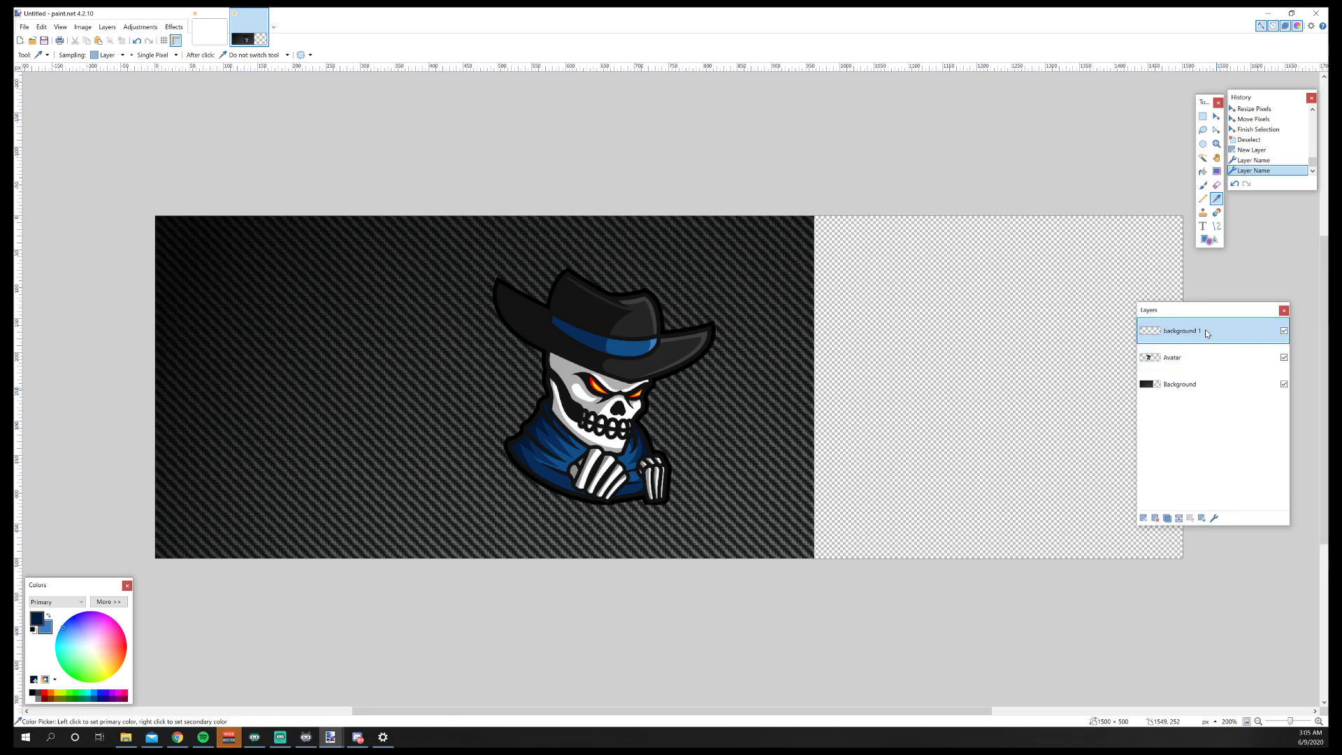
pyautogui.moveTo(1205, 329); pyautogui.dragTo(1205, 384)
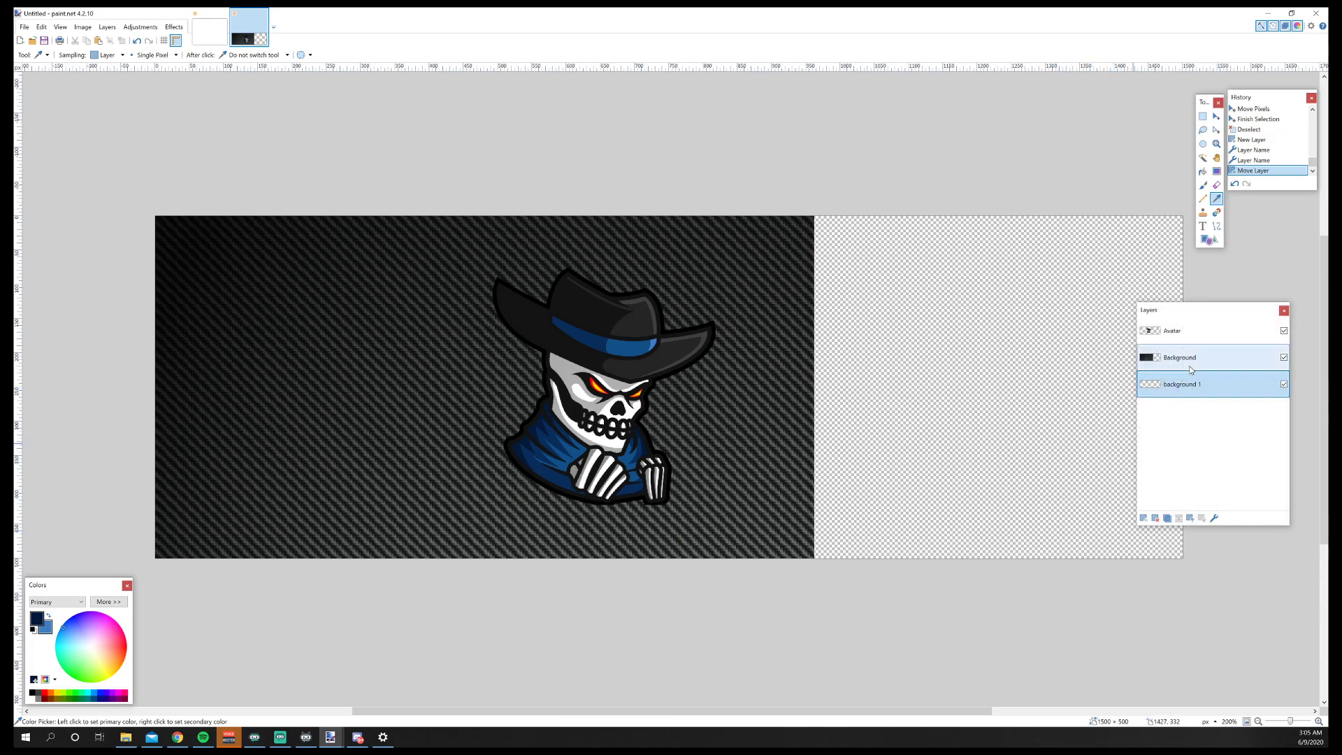
pyautogui.moveTo(1207, 313); pyautogui.dragTo(1244, 415)
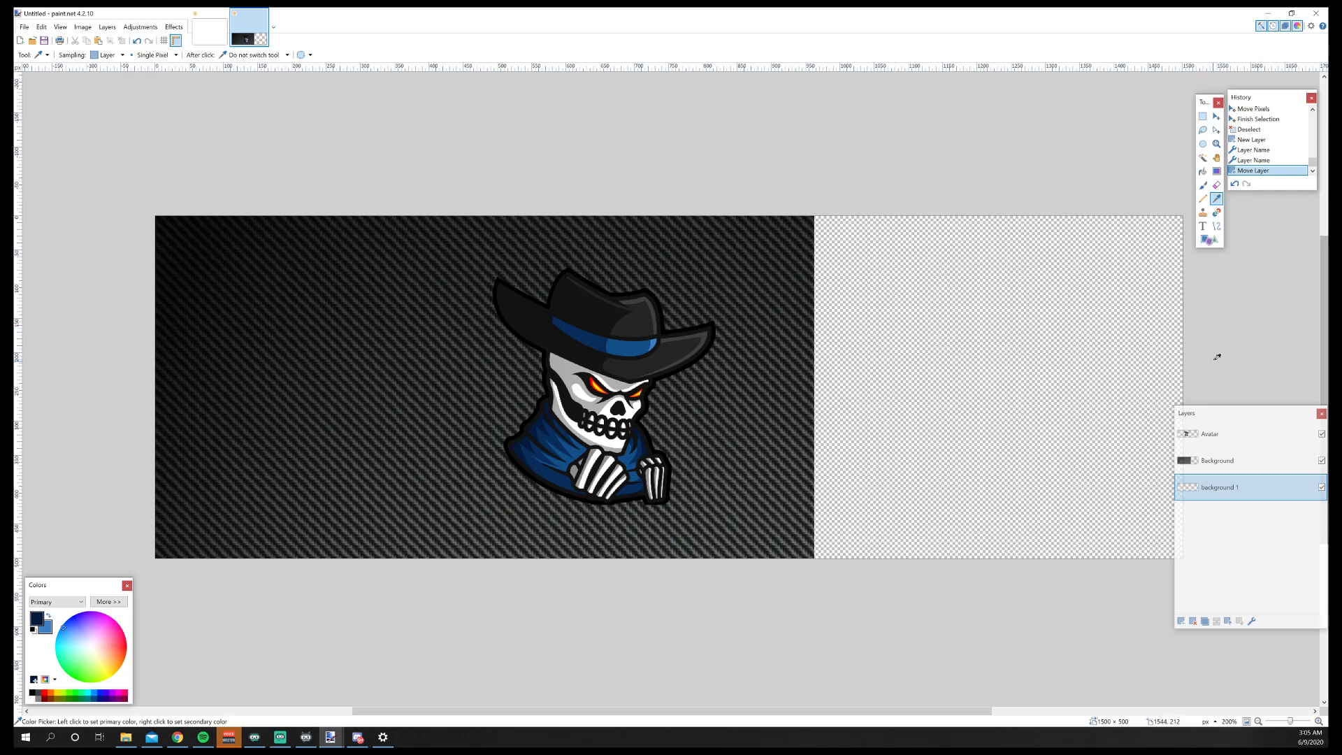
pyautogui.moveTo(1235, 418); pyautogui.dragTo(1236, 473)
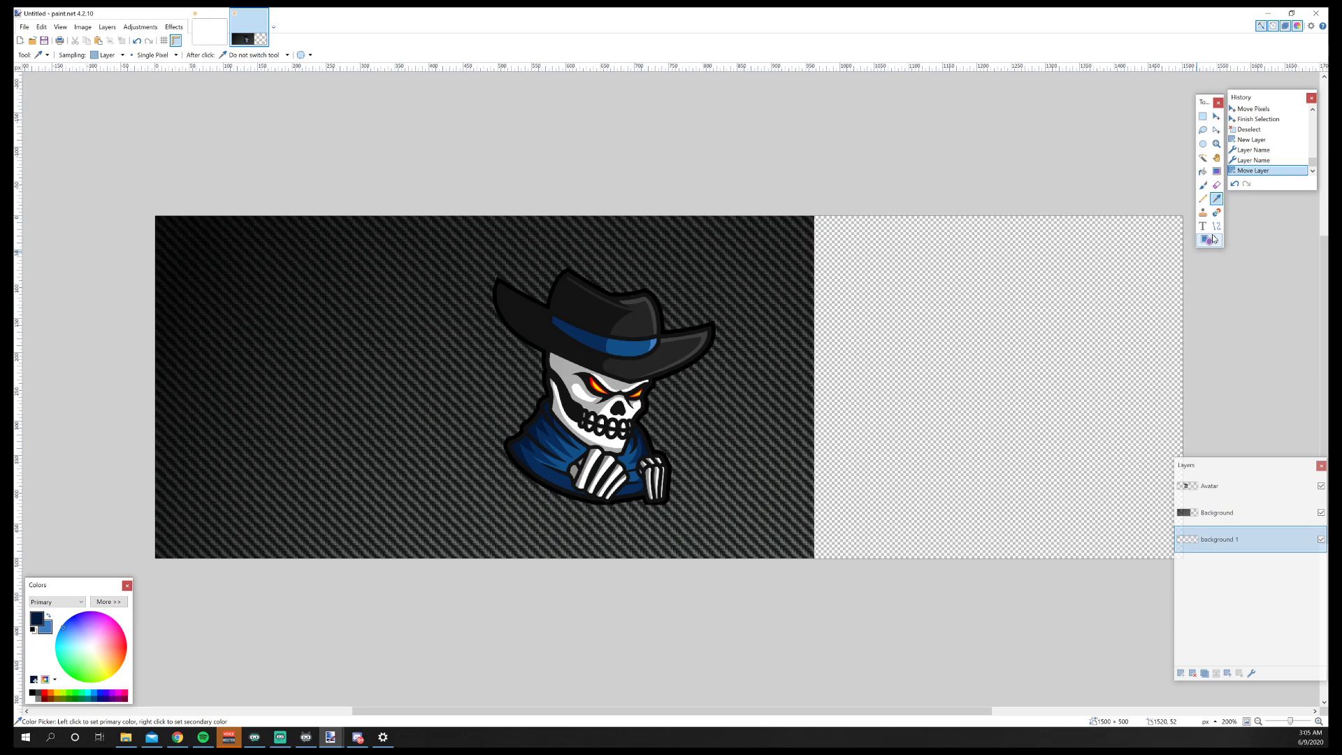
# Fill the background 1 layer with a diagonal linear gradient about 425 pixels long, from lighter blue at the lower left to dark blue at the upper right.
pyautogui.click(1217, 175)
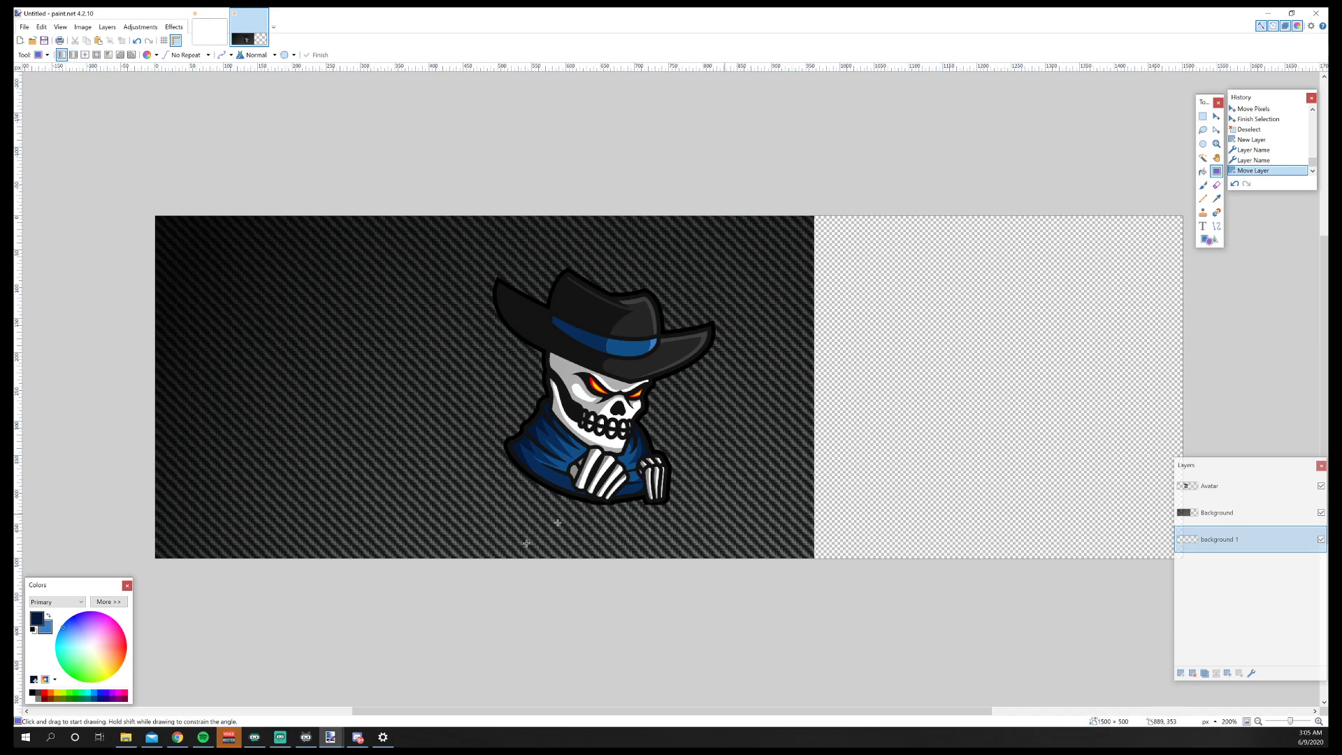
pyautogui.click(49, 616)
pyautogui.moveTo(863, 499); pyautogui.dragTo(1064, 288)
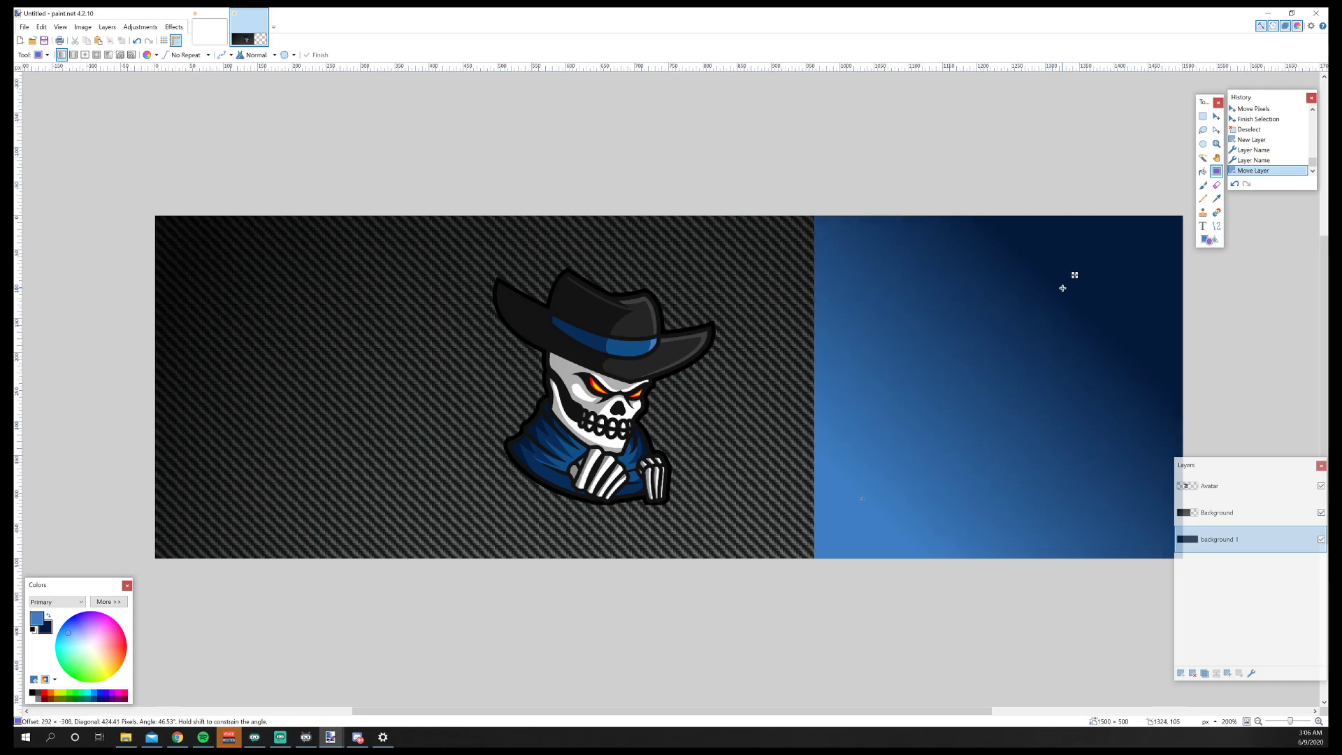
pyautogui.moveTo(1062, 288); pyautogui.dragTo(1066, 282)
pyautogui.press('Return')
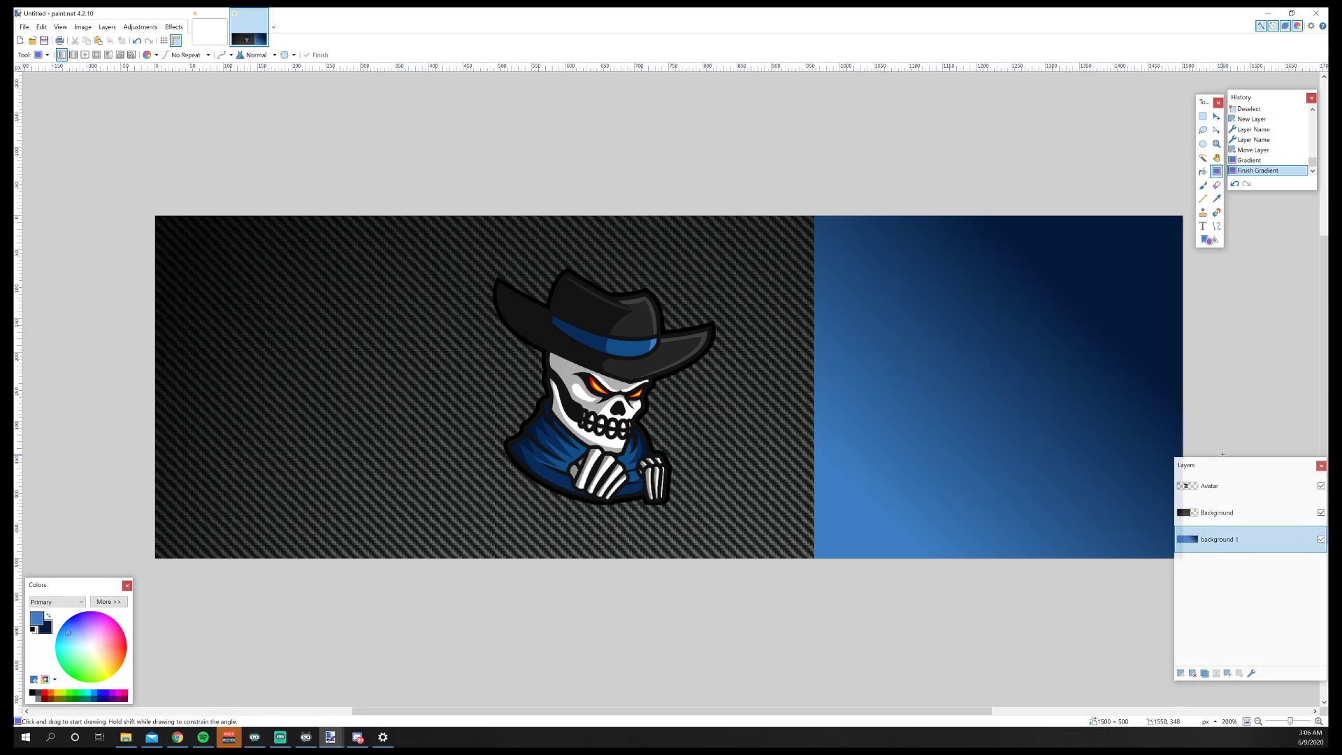
pyautogui.moveTo(1067, 402); pyautogui.dragTo(1081, 485)
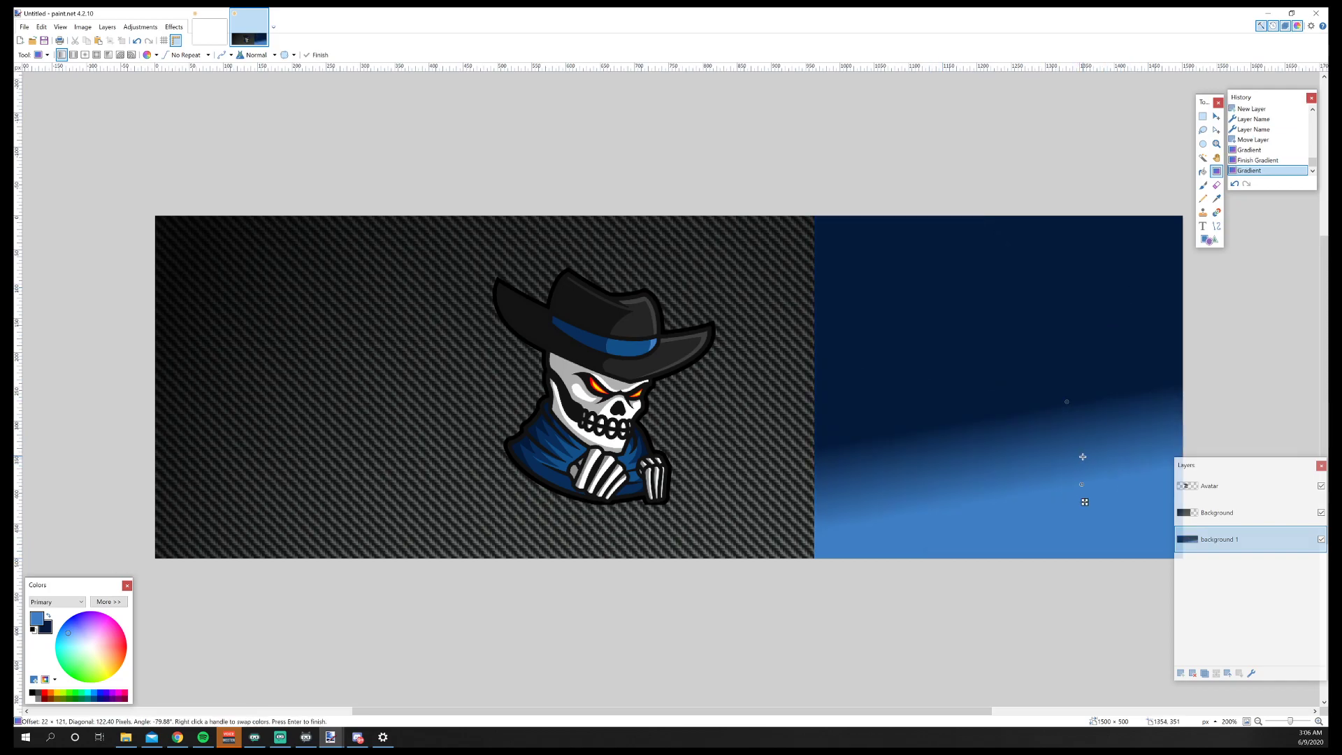
pyautogui.hotkey('ctrl', 'z')
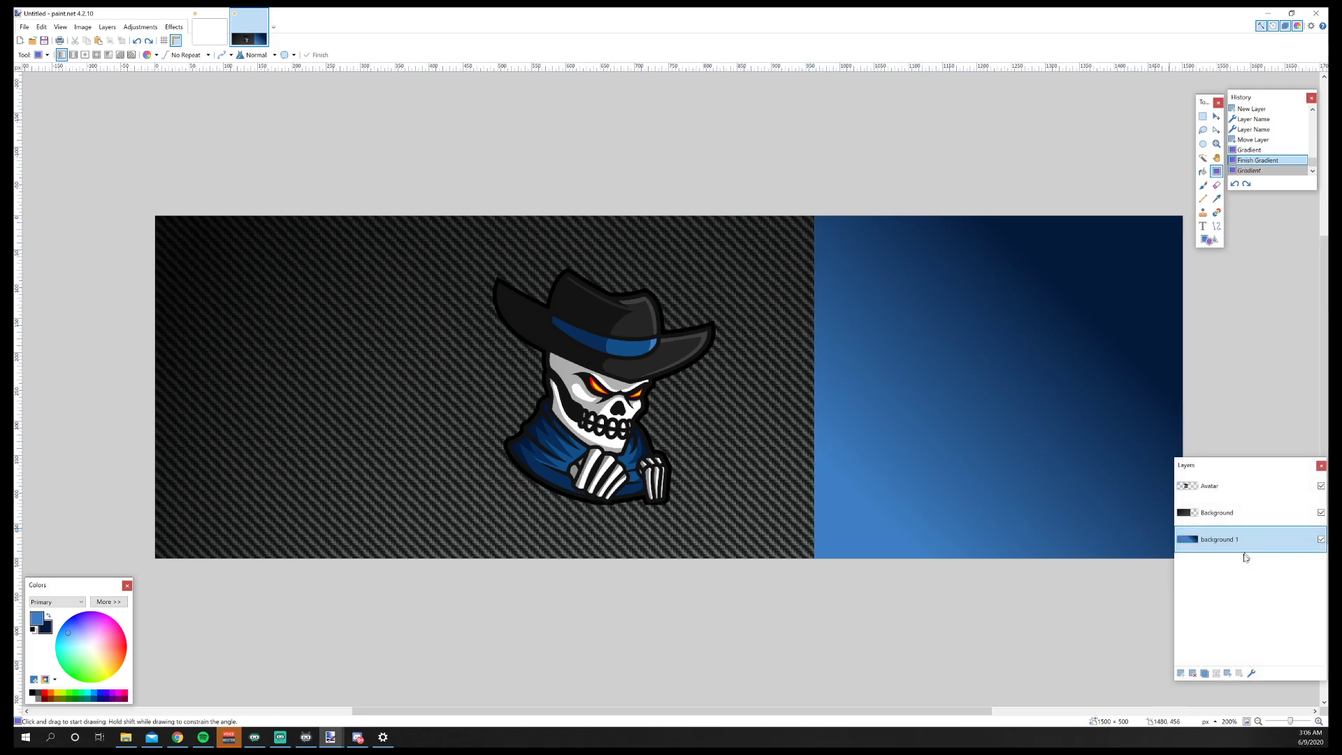
# Add a new layer named "The BAr" at the top of the layer stack.
pyautogui.click(1181, 673)
pyautogui.moveTo(1241, 545); pyautogui.dragTo(1245, 486)
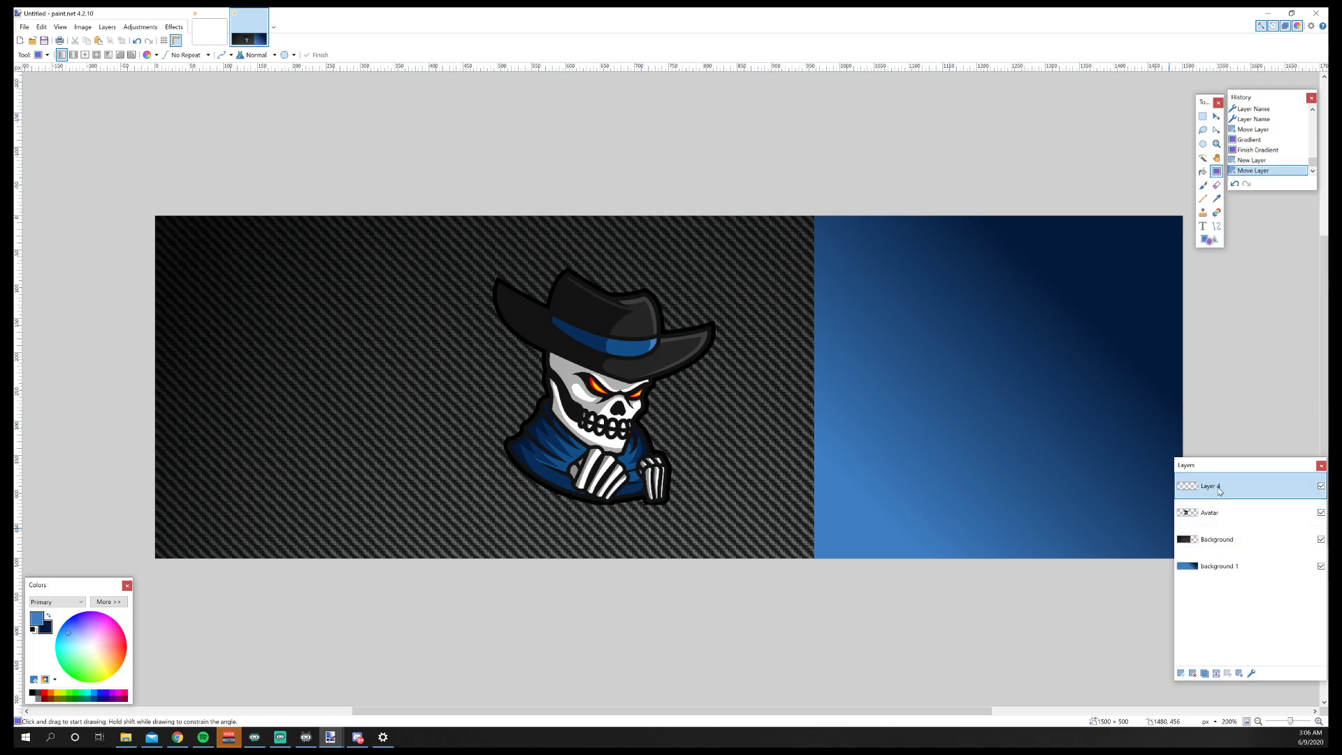
pyautogui.doubleClick(1219, 489)
pyautogui.write('ba')
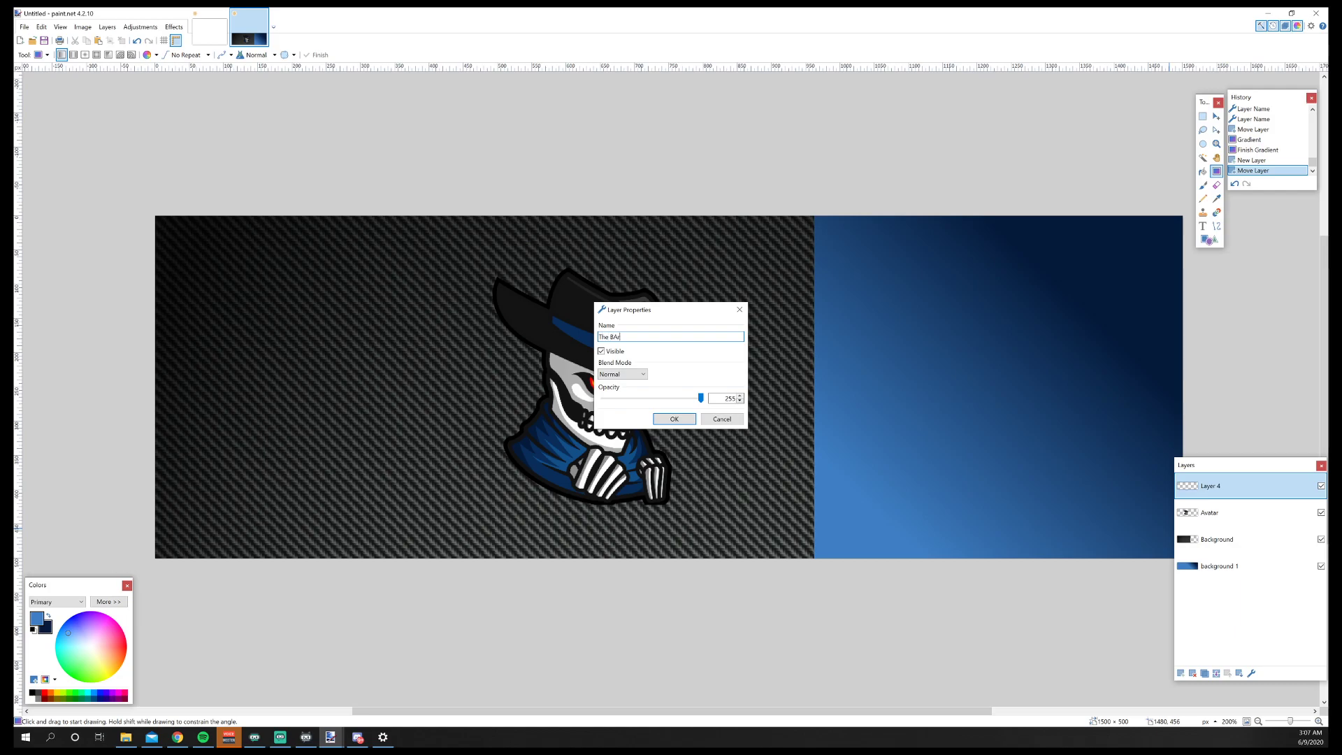
pyautogui.write('r')
pyautogui.press('Return')
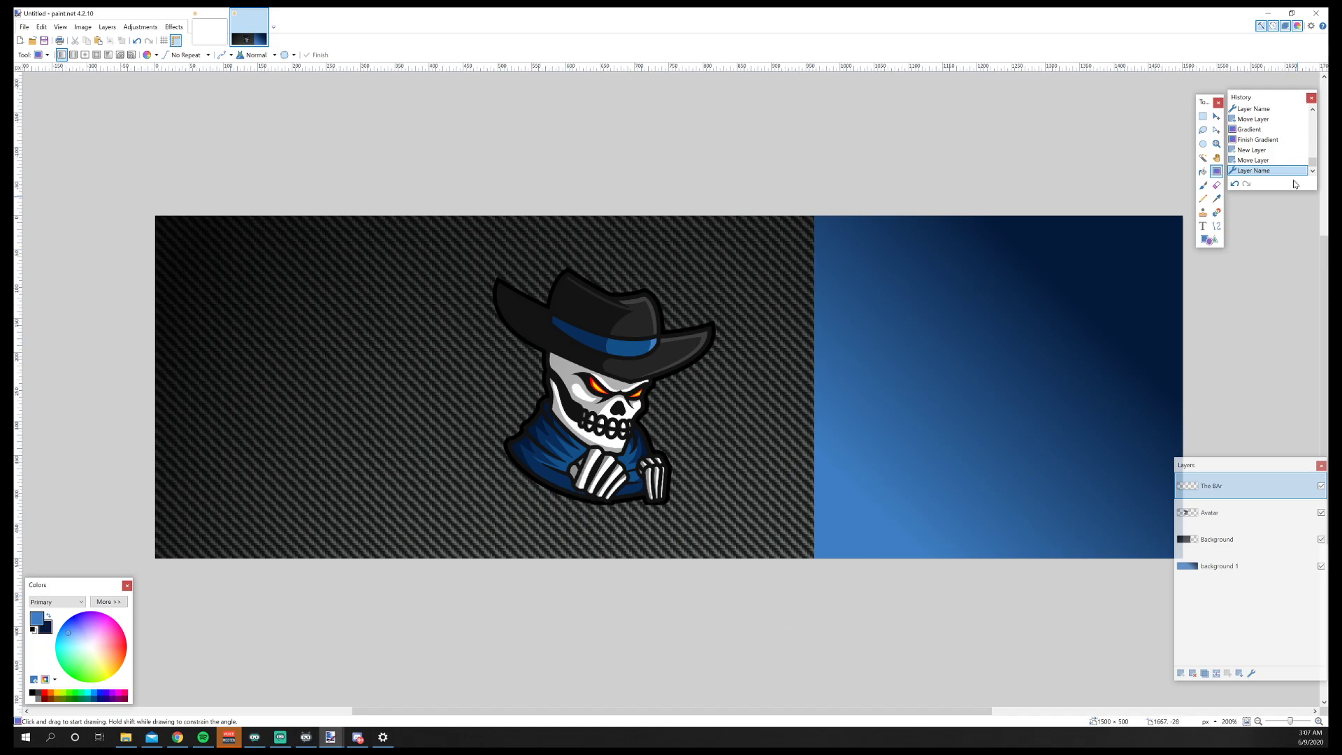
# Choose the Line/Curve tool and set its brush width to 20.
pyautogui.click(1216, 228)
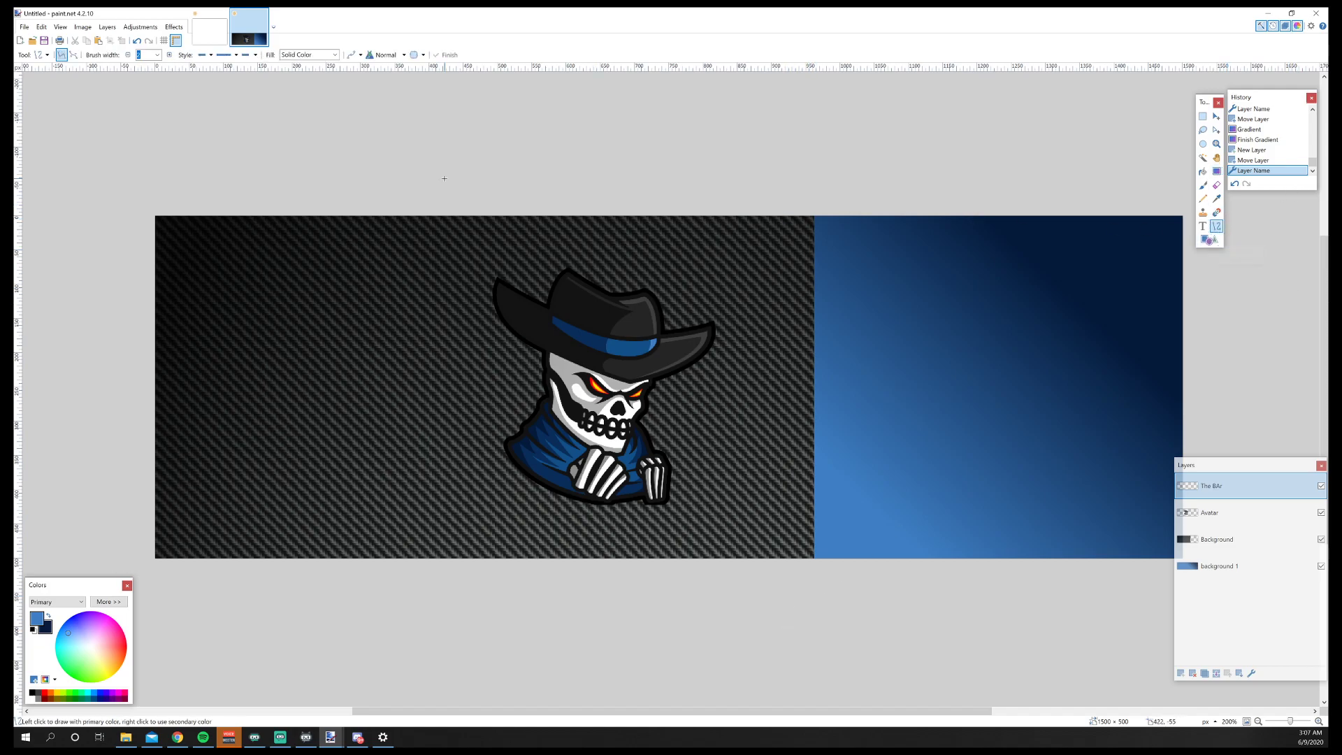
pyautogui.click(157, 55)
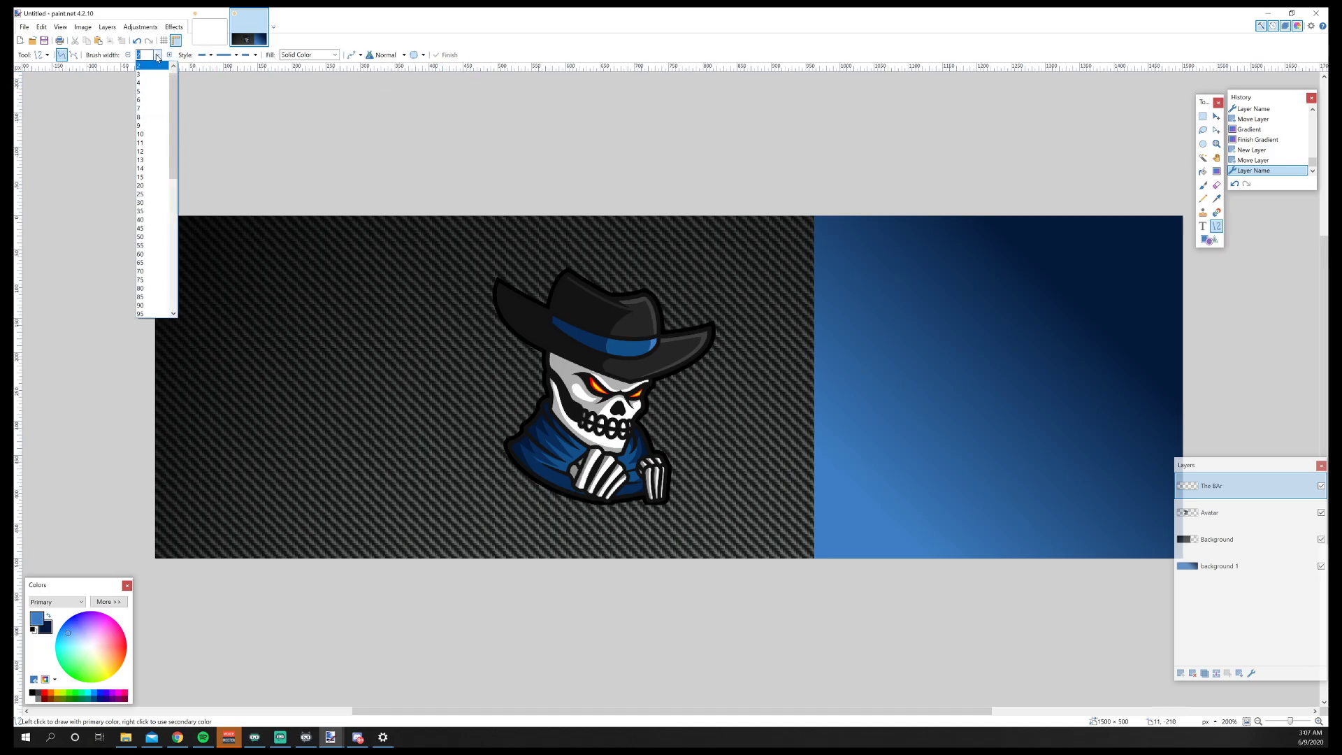
pyautogui.click(143, 185)
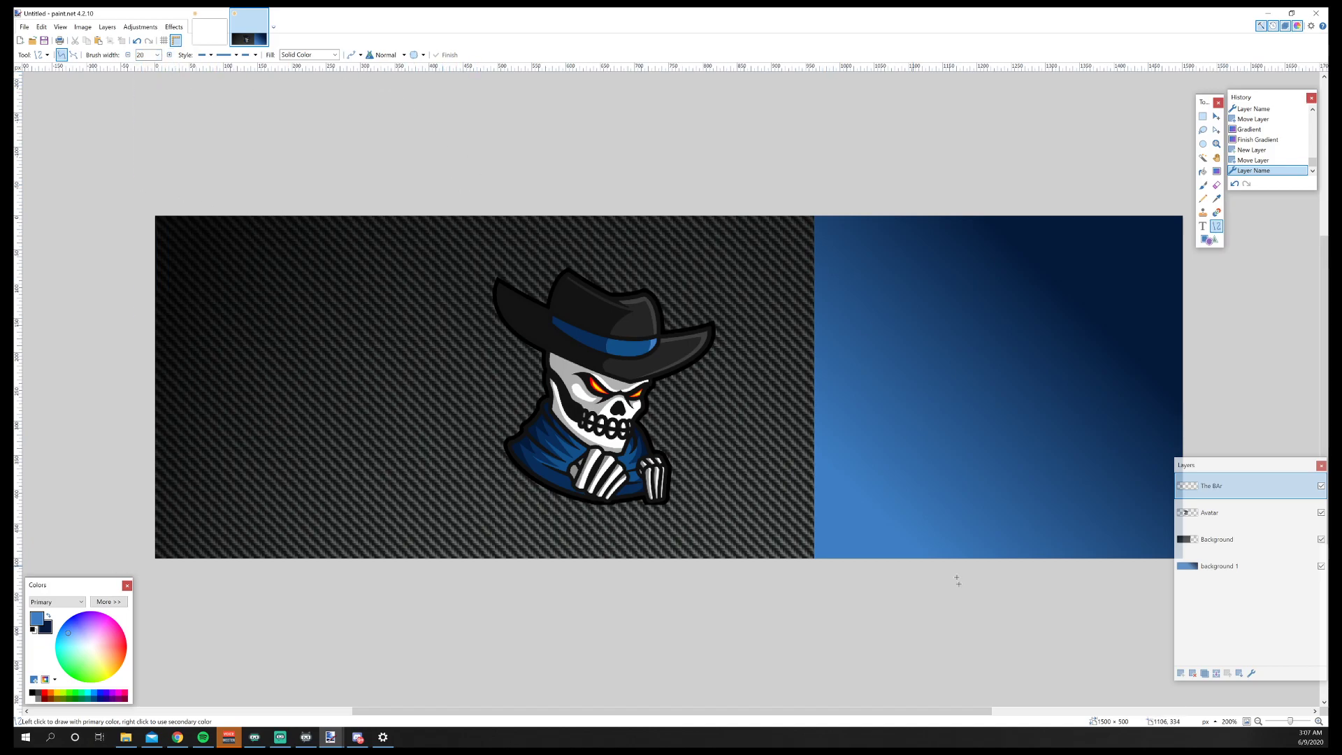
pyautogui.click(1258, 722)
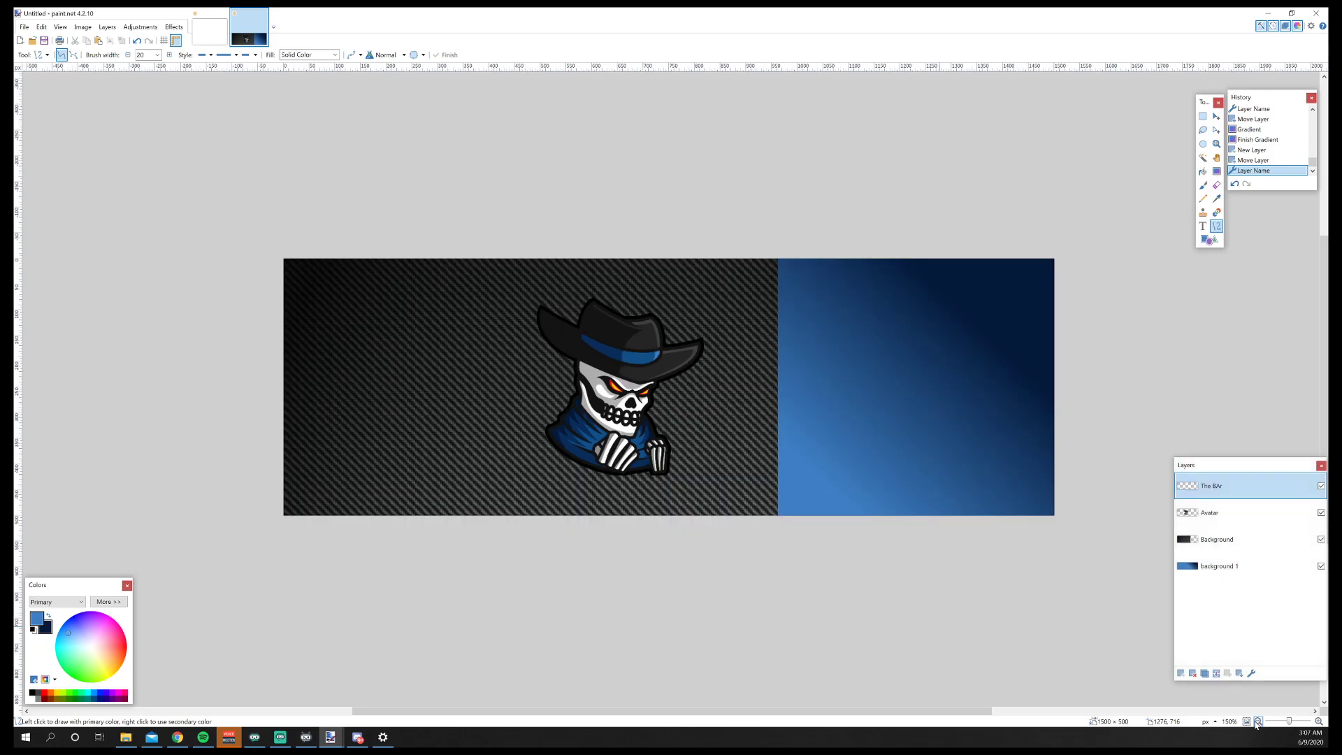
pyautogui.click(1257, 722)
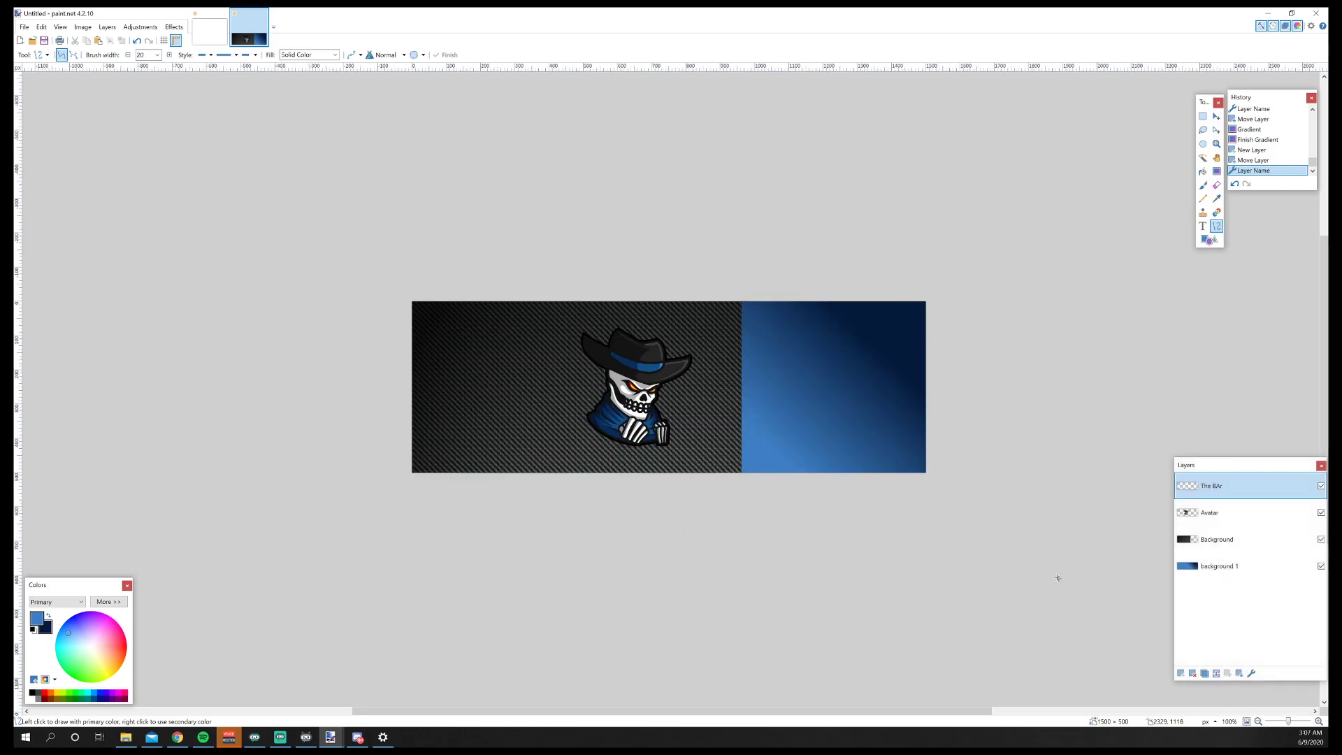
pyautogui.click(1318, 722)
pyautogui.click(1318, 722)
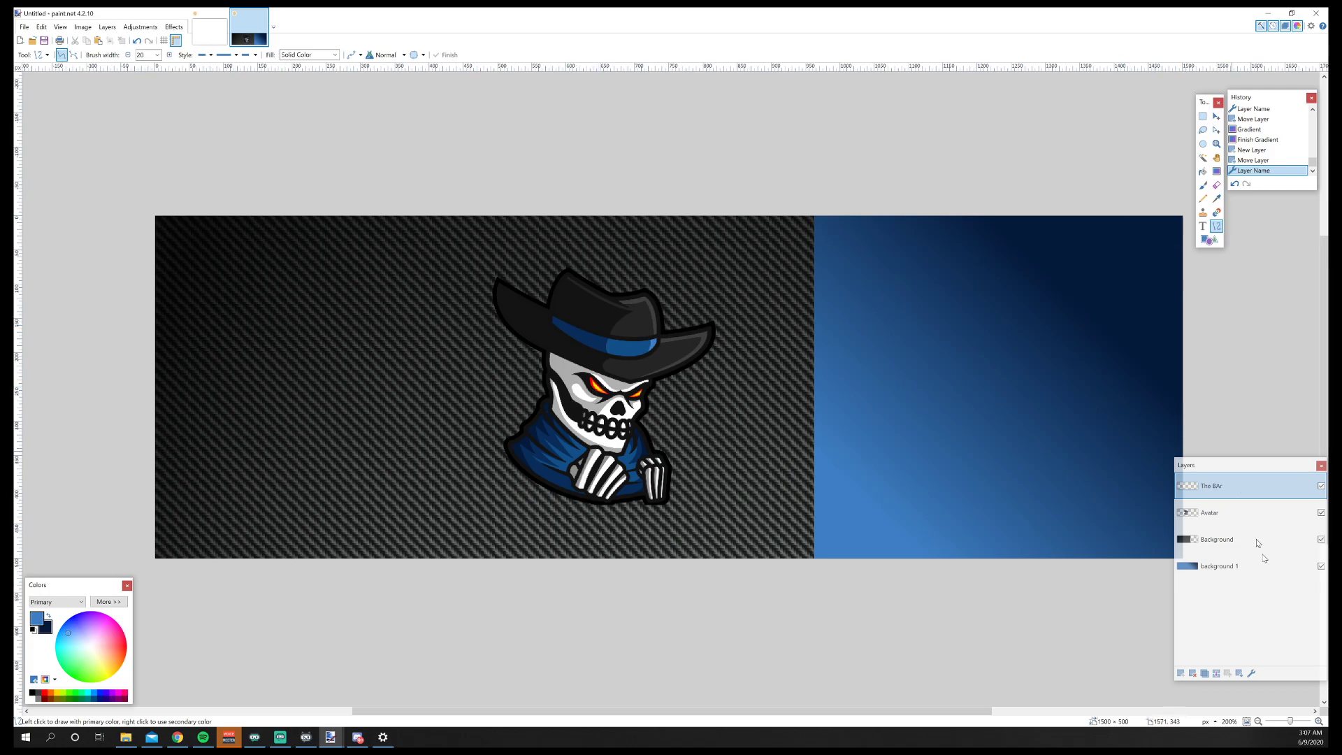
# Sample the yellow of the skull's eye from the Avatar layer as the primary color.
pyautogui.click(1247, 514)
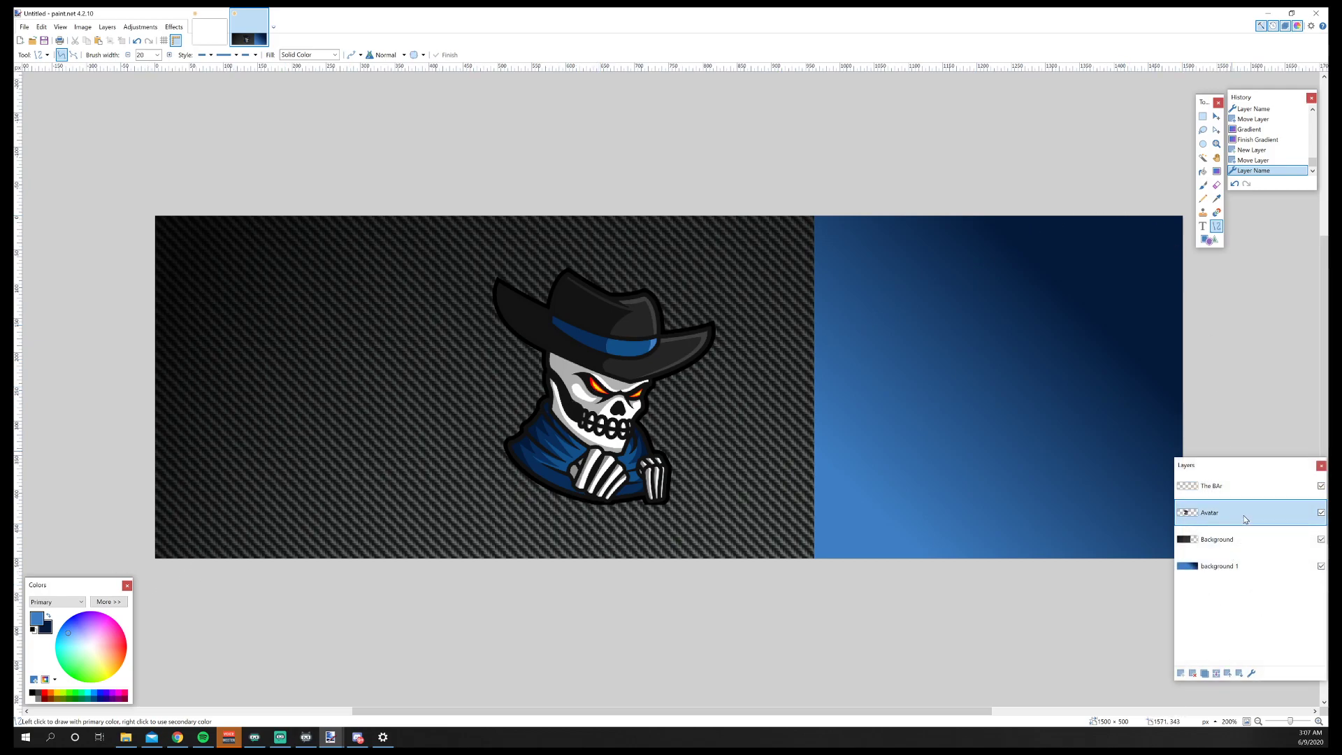
pyautogui.click(1216, 198)
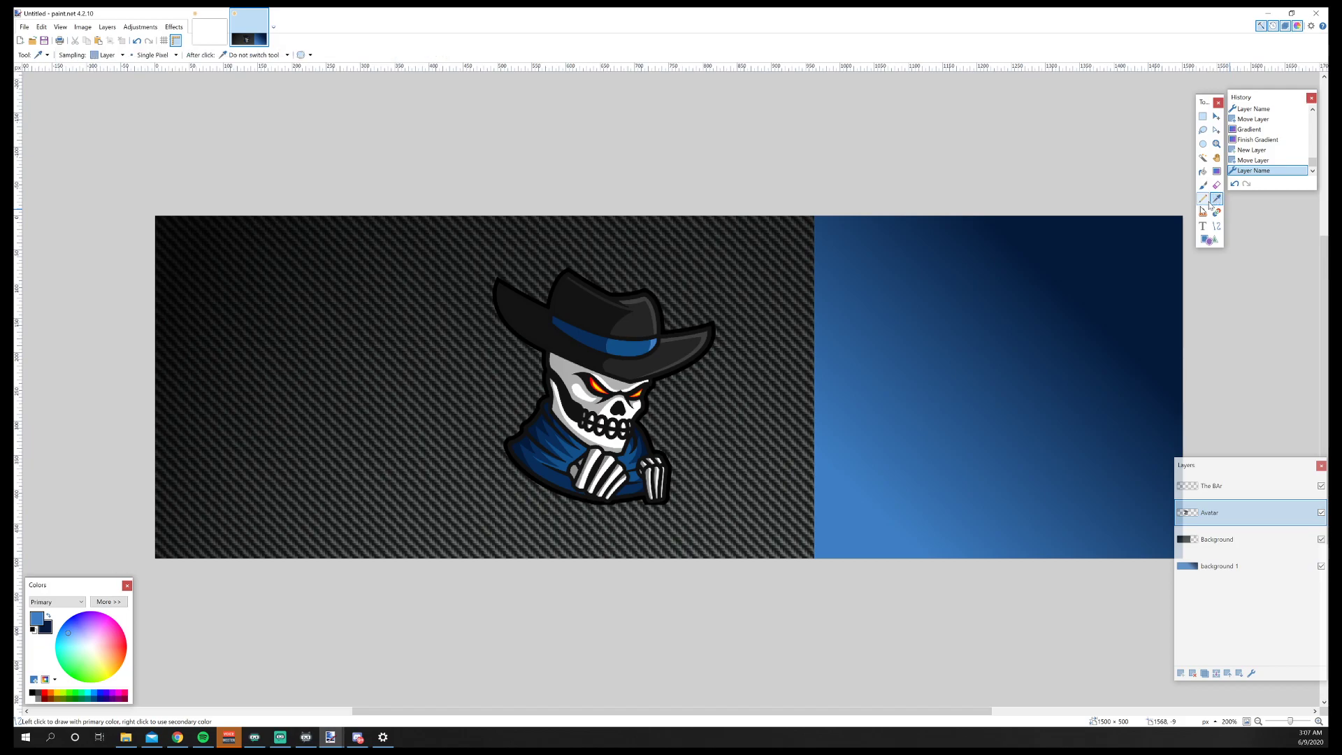
pyautogui.click(598, 381)
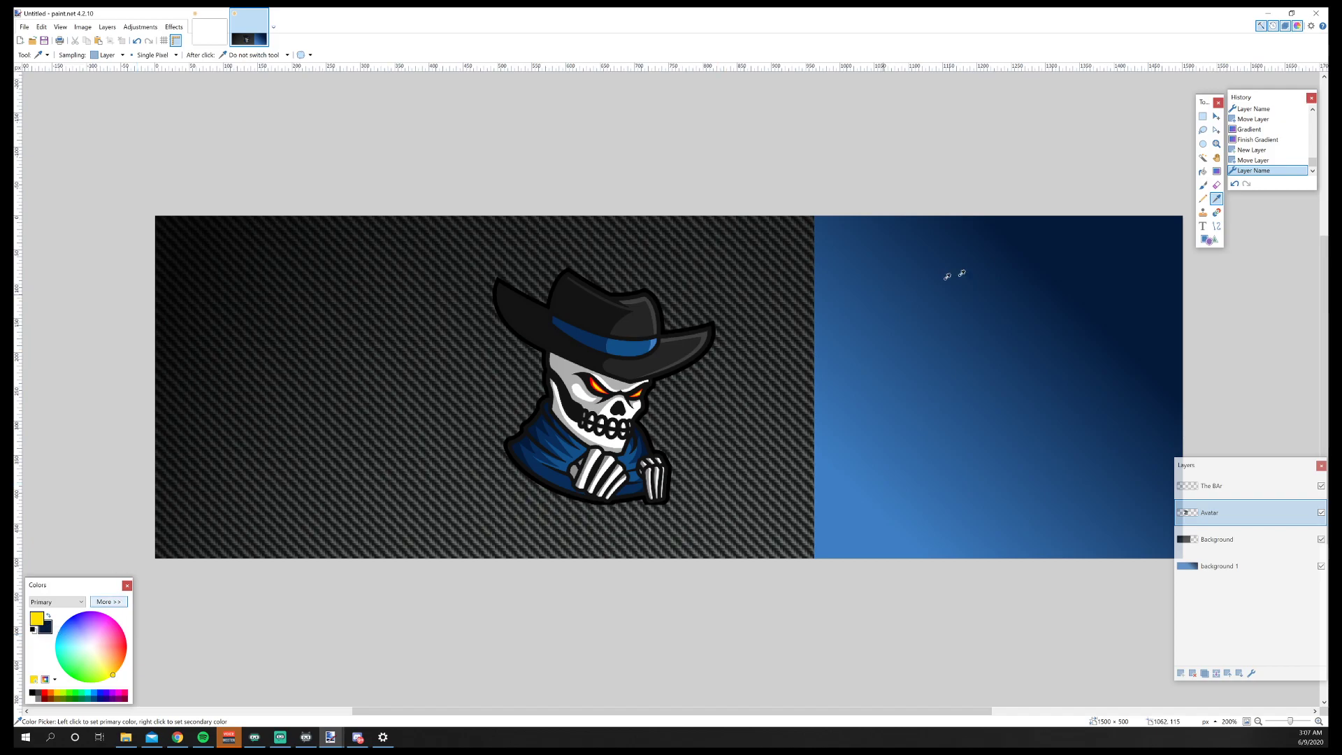
# Draw a straight vertical yellow line about 546 pixels long over the seam between the carbon fiber and the blue gradient.
pyautogui.click(1216, 226)
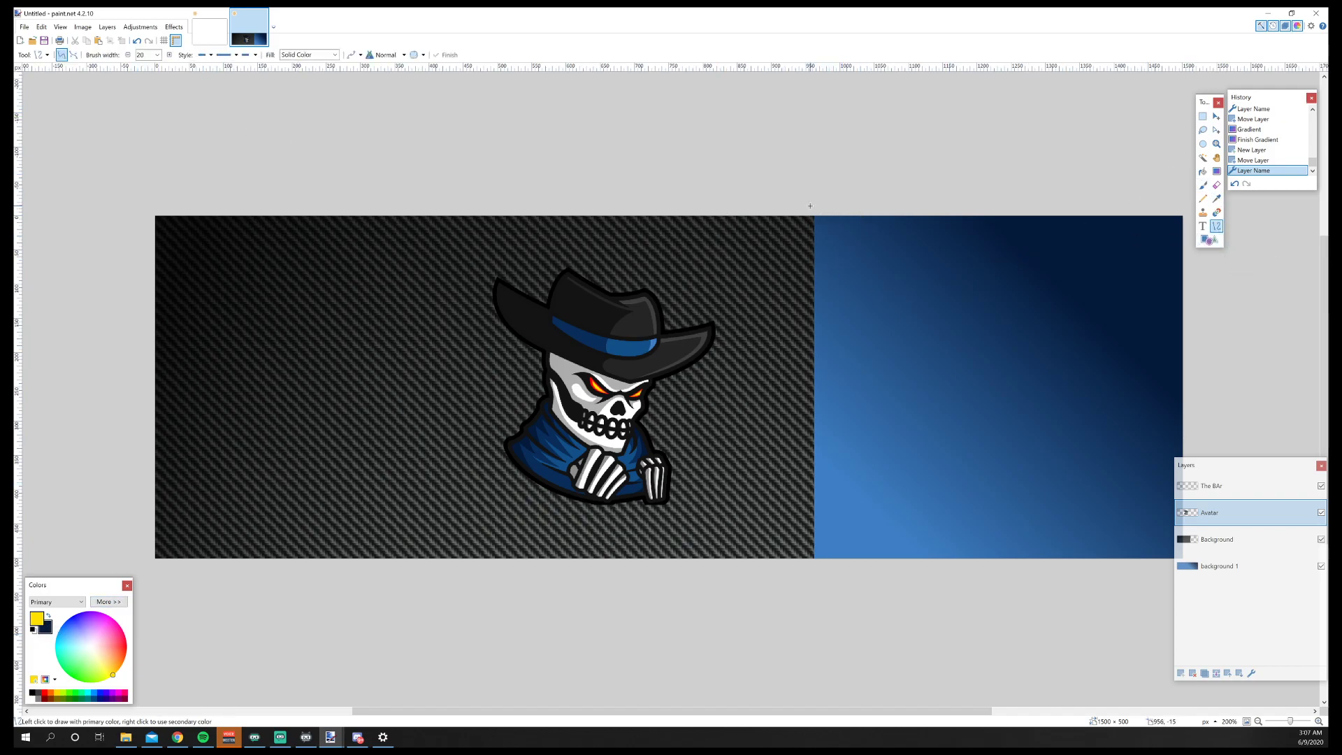
pyautogui.moveTo(813, 208); pyautogui.dragTo(809, 581)
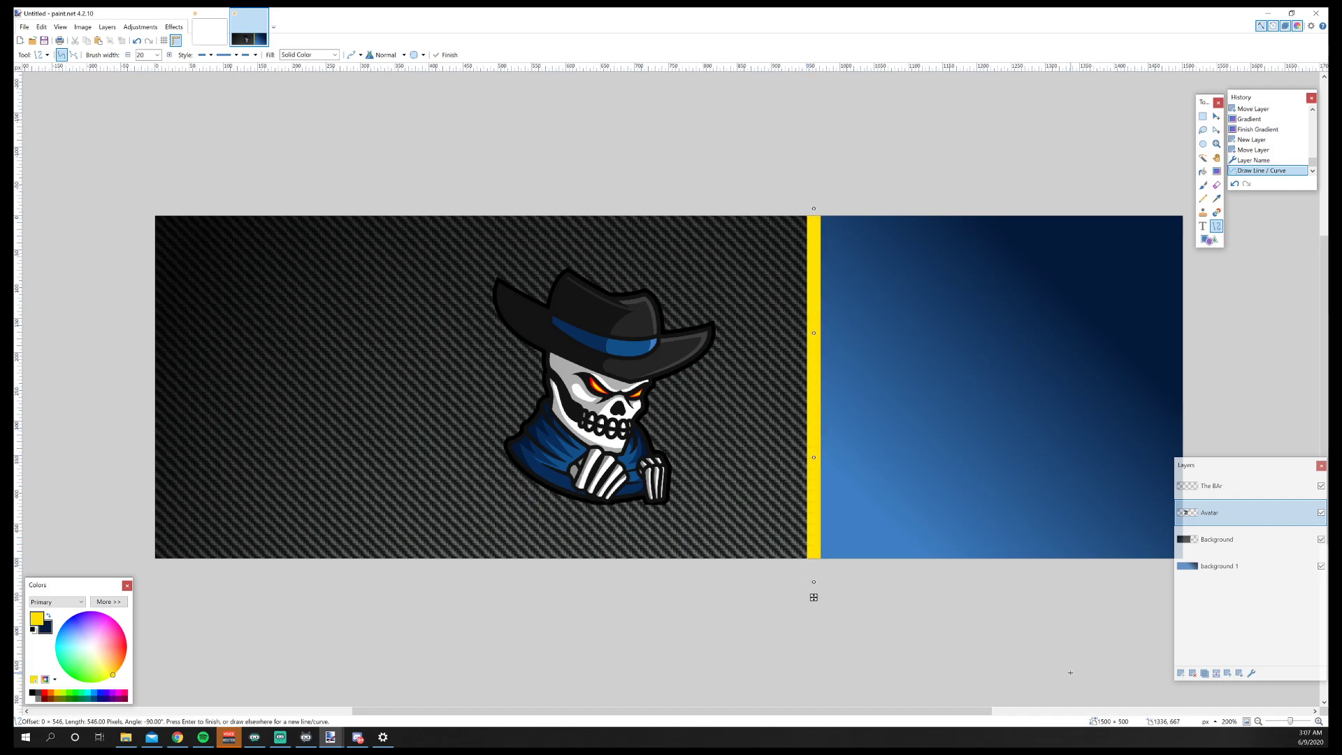
pyautogui.press('Return')
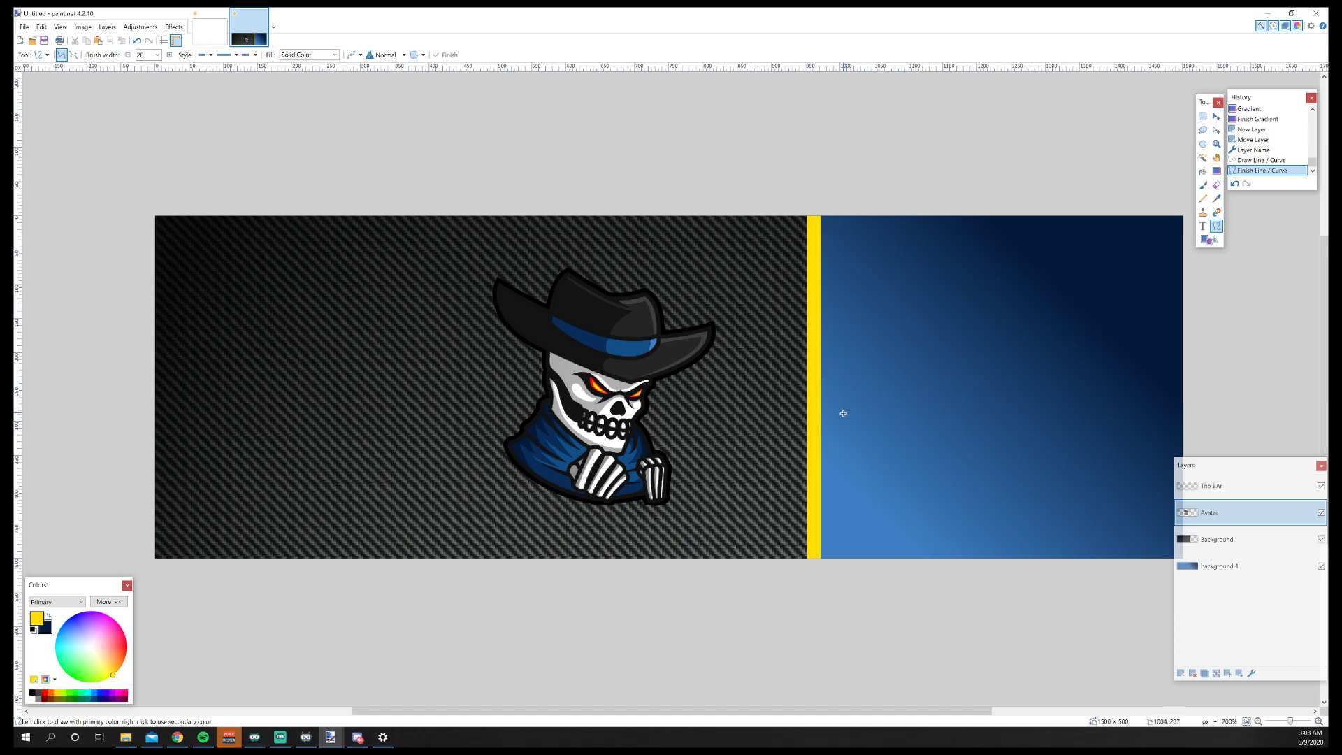
pyautogui.click(1246, 494)
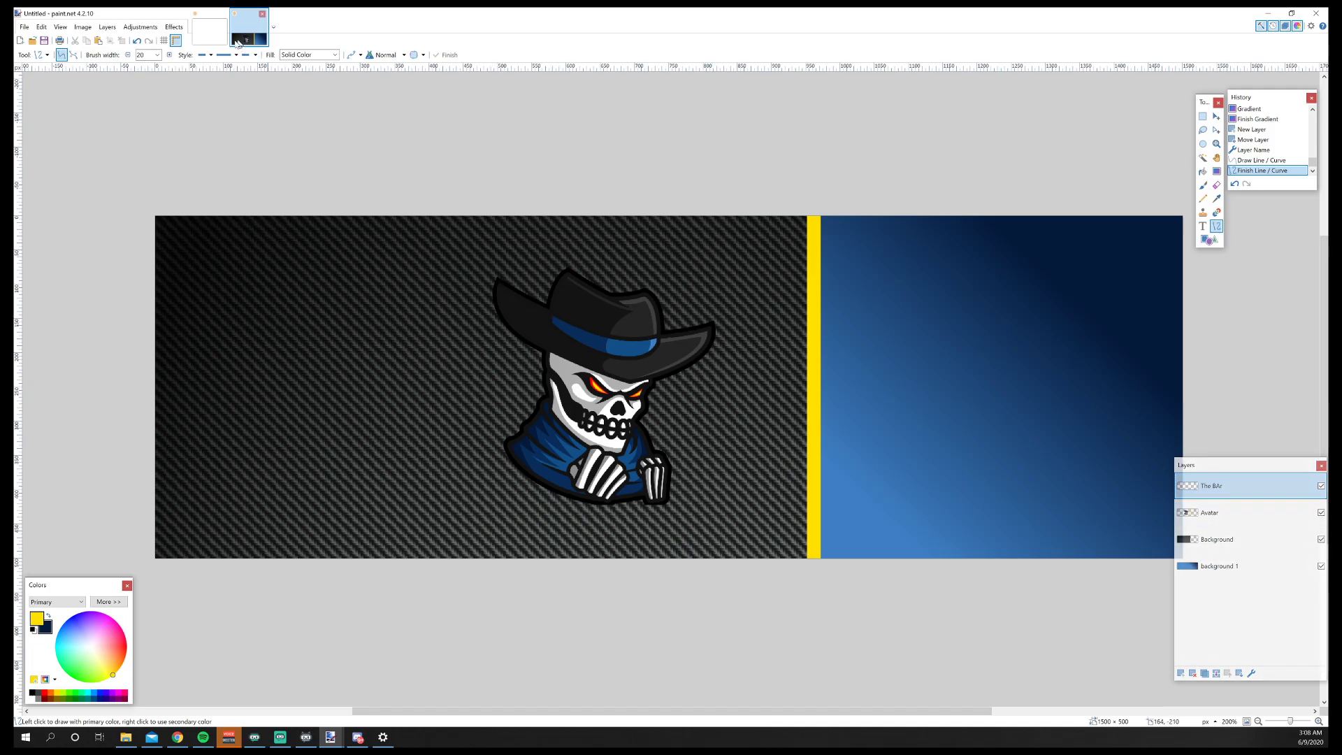
pyautogui.click(176, 28)
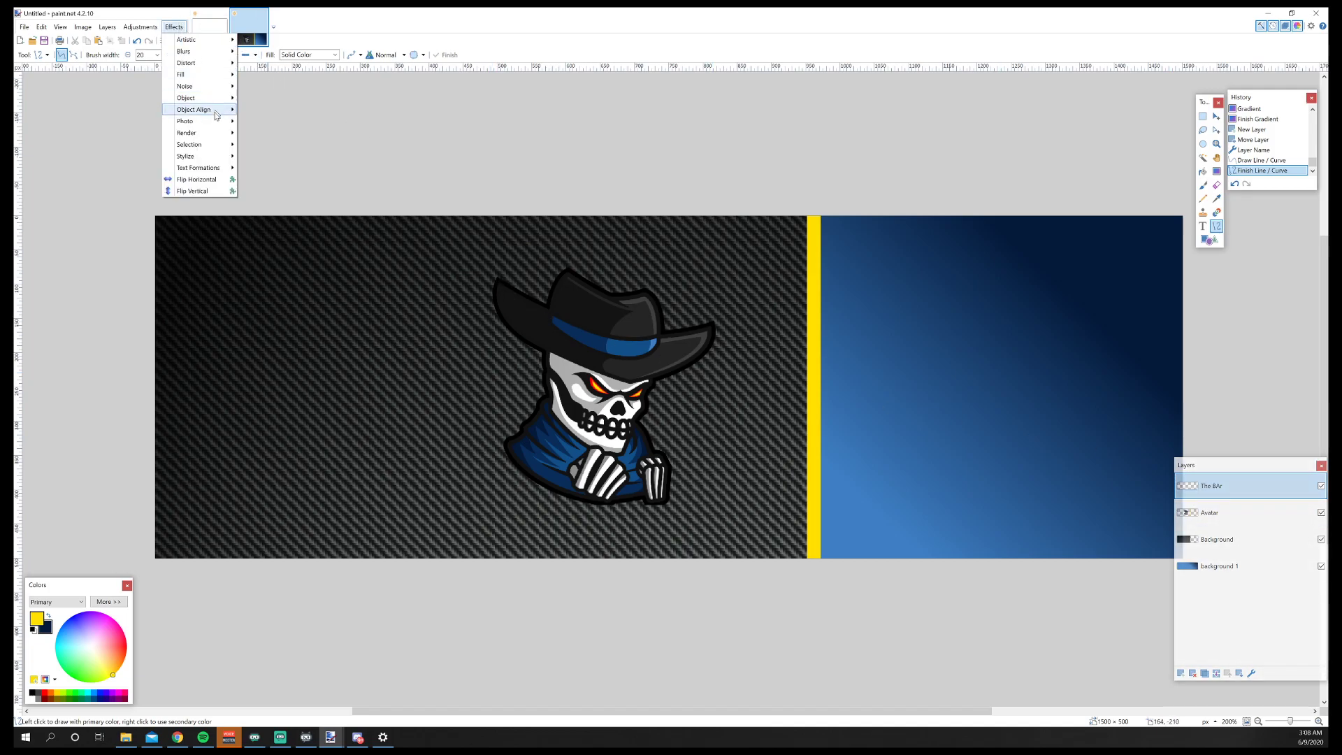
pyautogui.moveTo(216, 103)
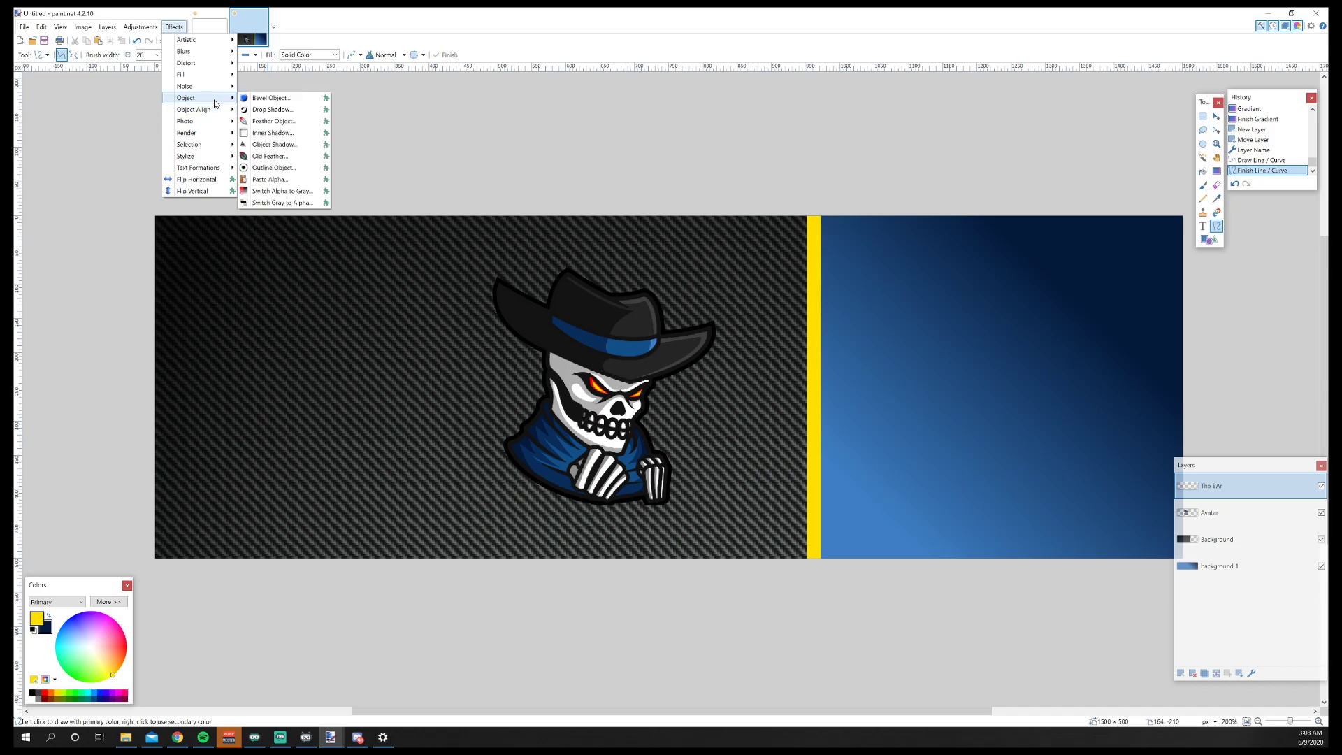
pyautogui.click(277, 110)
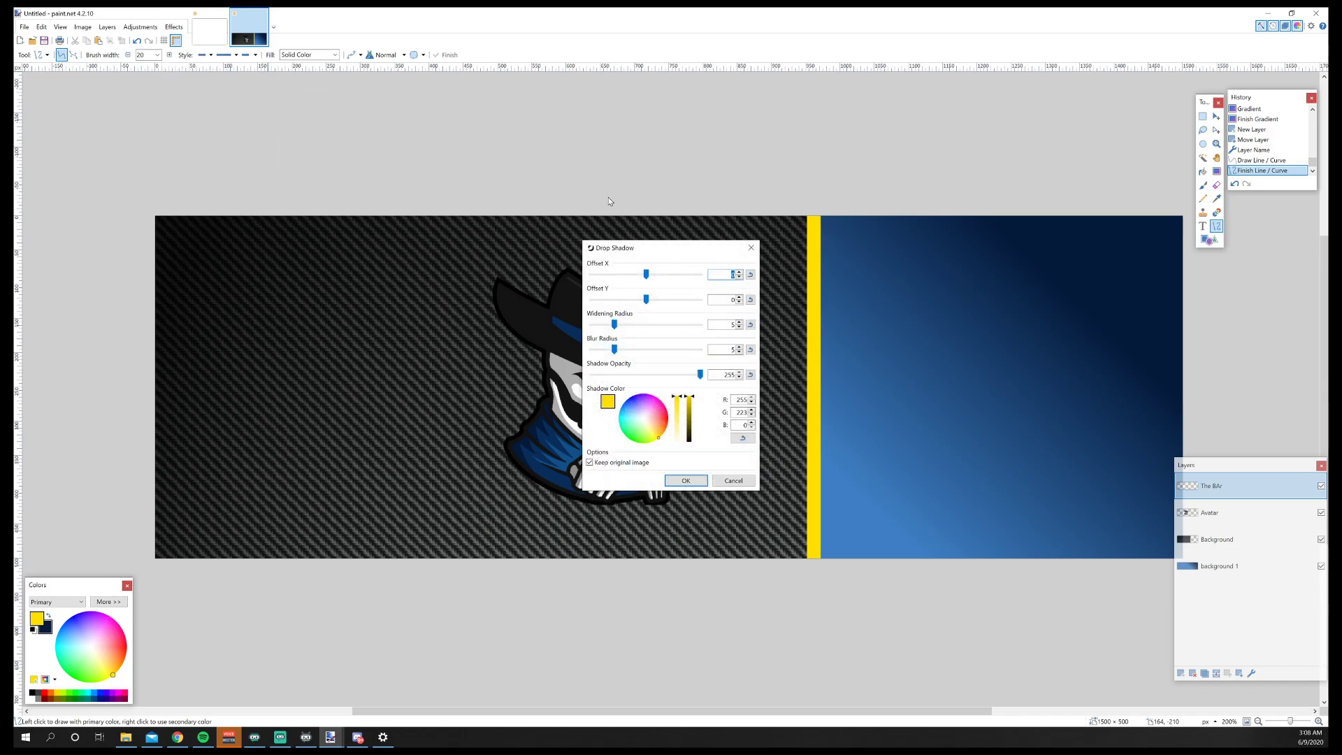
pyautogui.moveTo(849, 187); pyautogui.dragTo(465, 132)
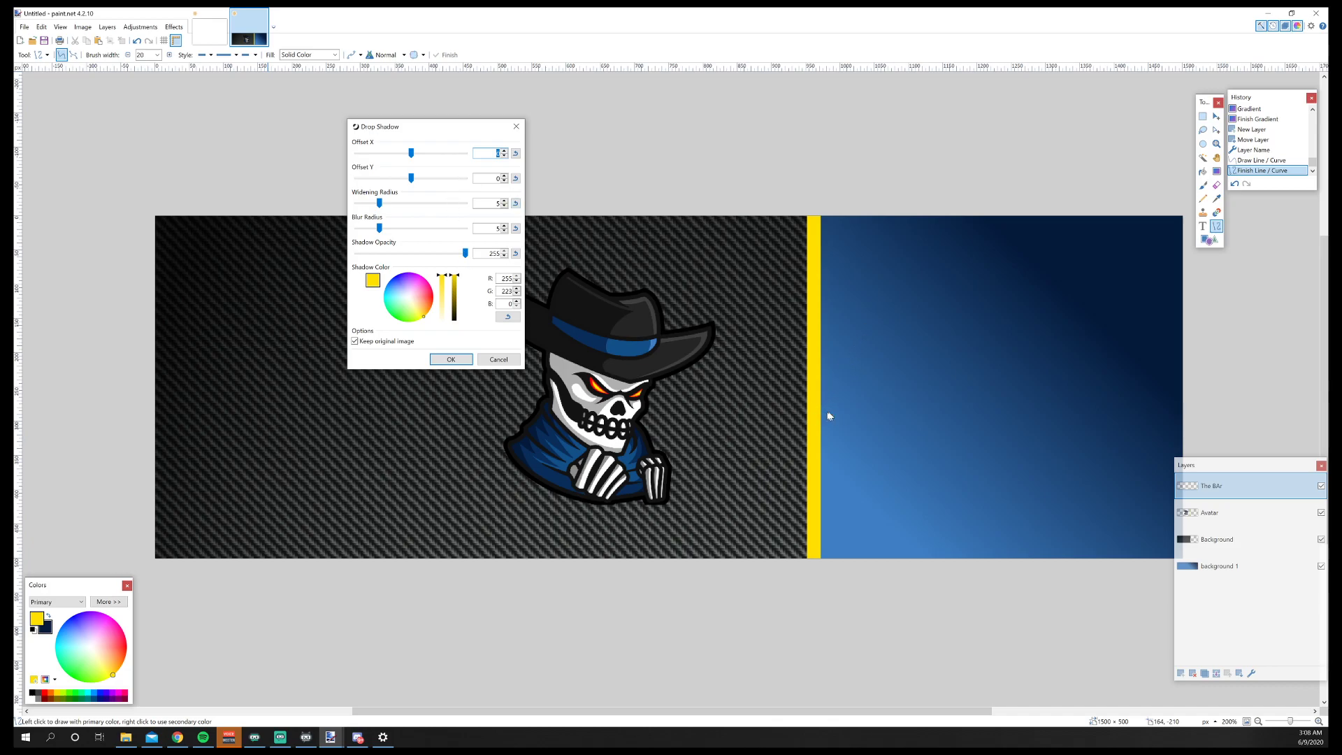
pyautogui.moveTo(453, 279); pyautogui.dragTo(453, 323)
pyautogui.moveTo(379, 202); pyautogui.dragTo(413, 231)
pyautogui.click(498, 359)
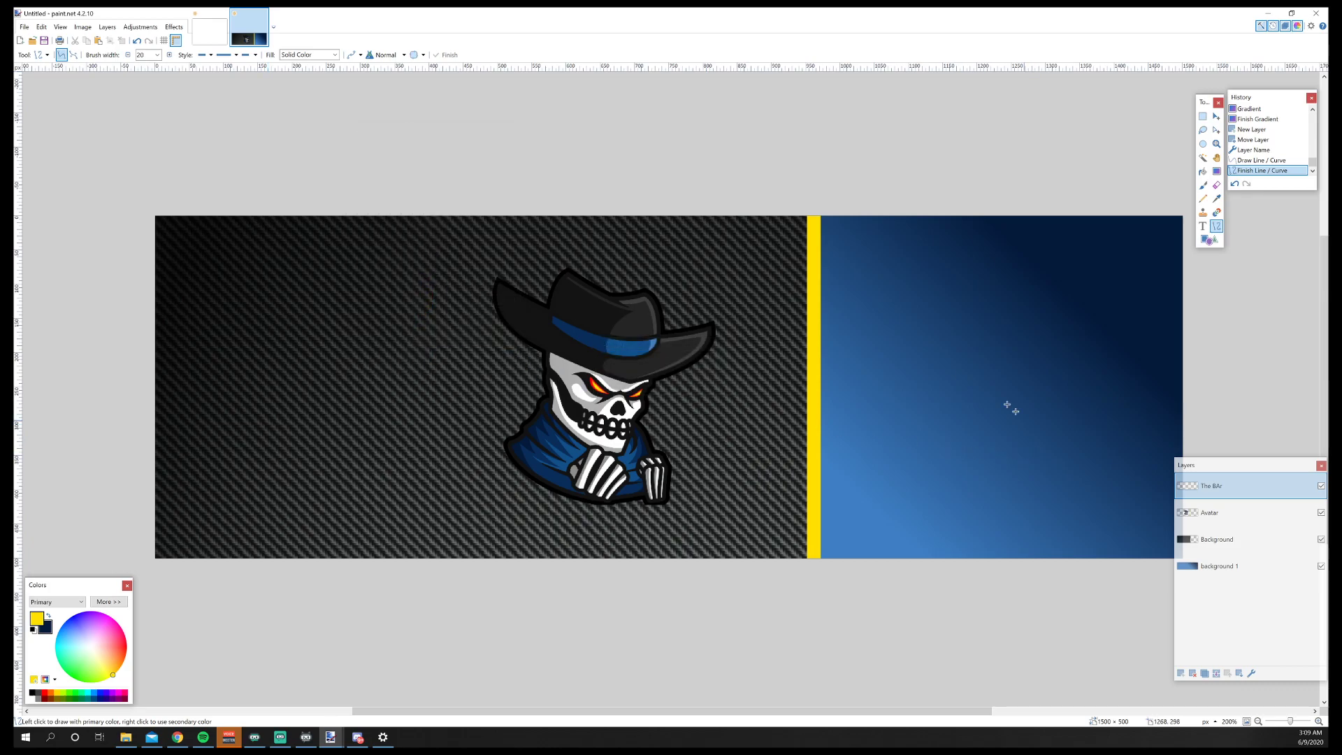
# Undo the vertical yellow line drawn over the seam.
pyautogui.moveTo(1274, 467); pyautogui.dragTo(1190, 483)
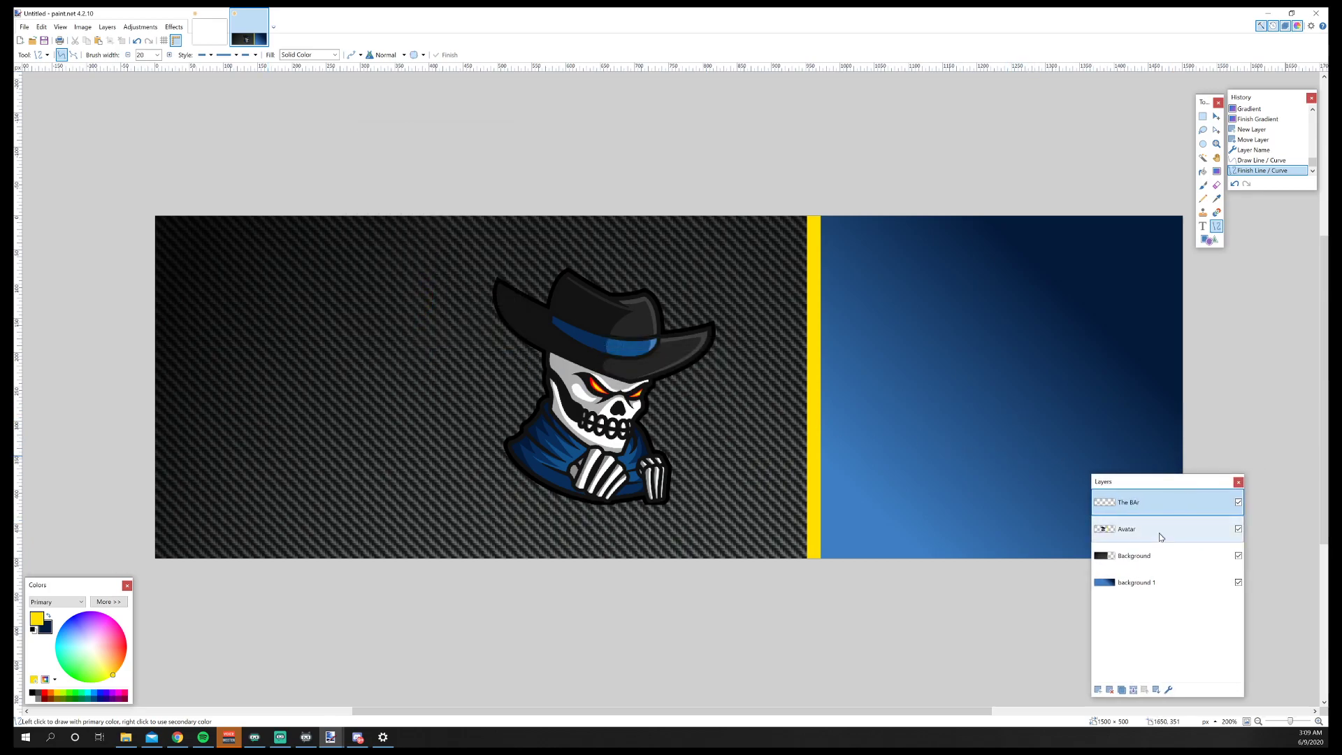
pyautogui.click(1157, 555)
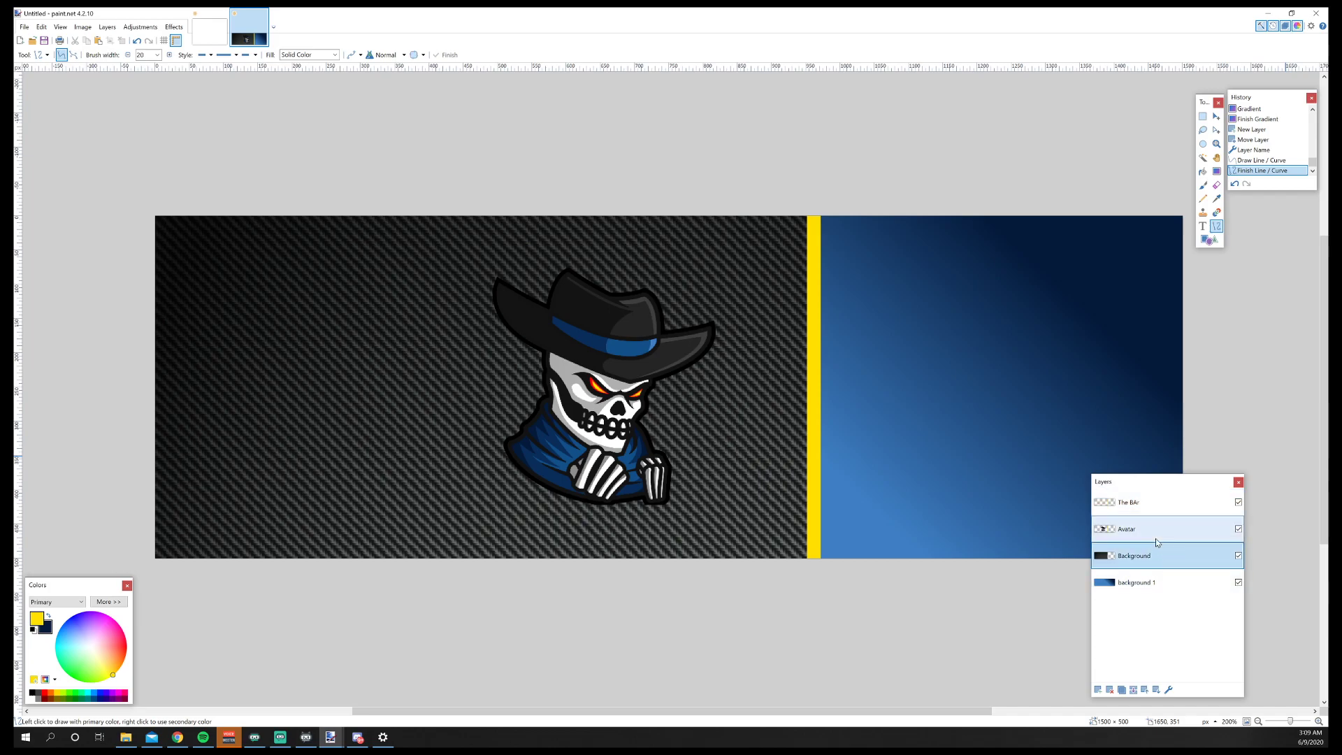
pyautogui.click(1156, 537)
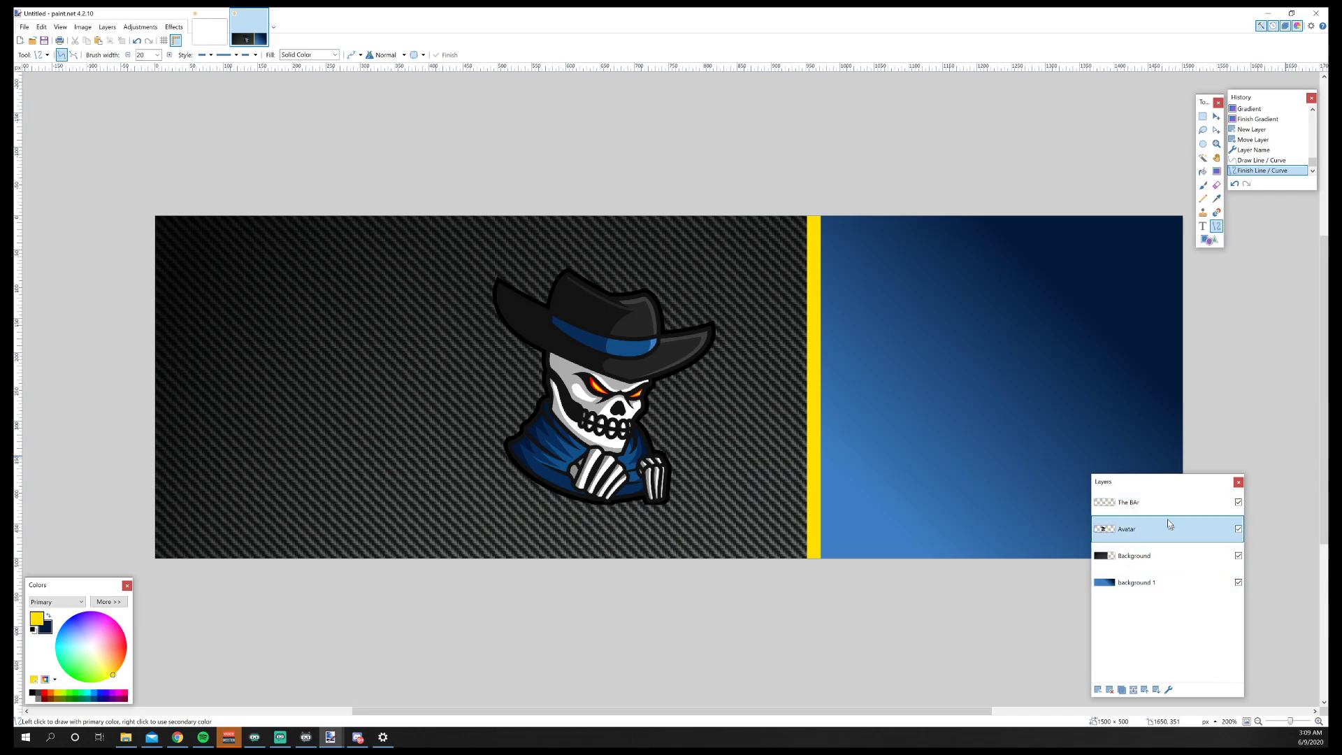
pyautogui.hotkey('ctrl', 'z')
pyautogui.hotkey('ctrl', 'z')
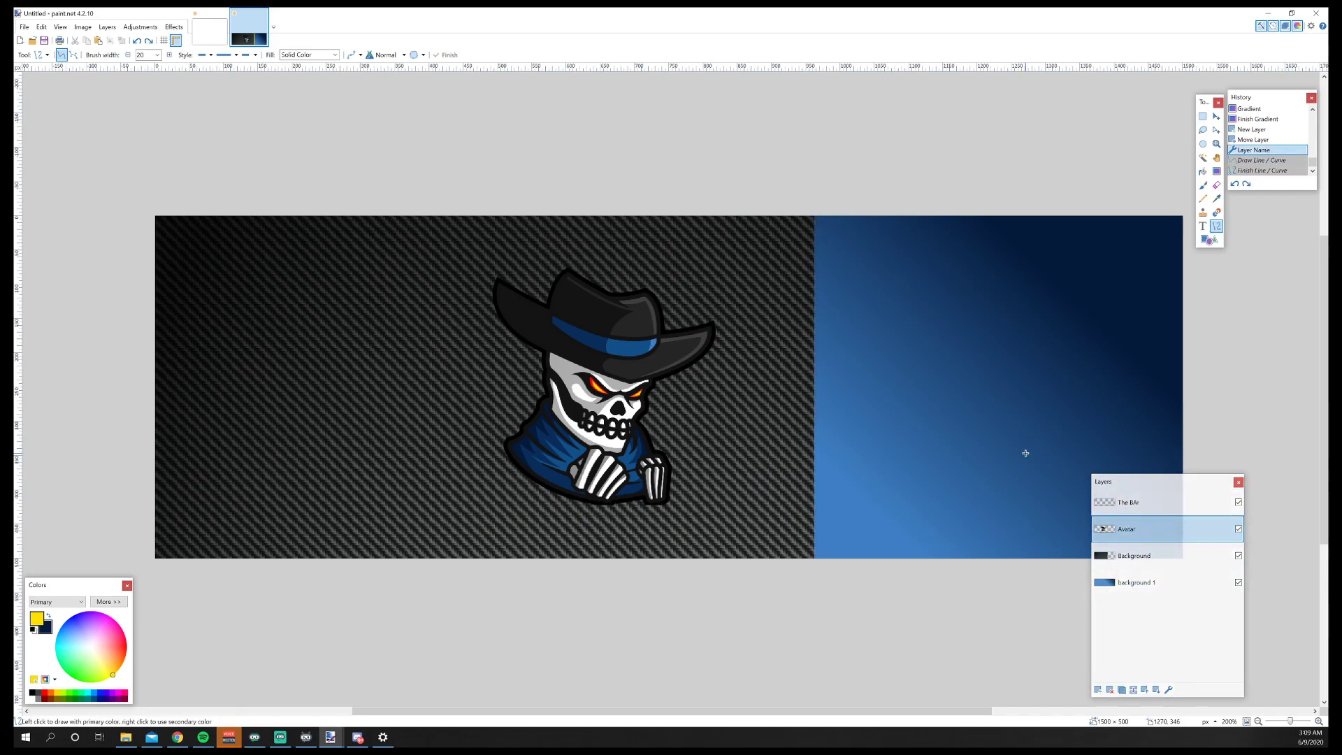
# Draw a straight vertical yellow line on the "The BAr" layer, spanning the full banner height centered on the seam.
pyautogui.click(1168, 510)
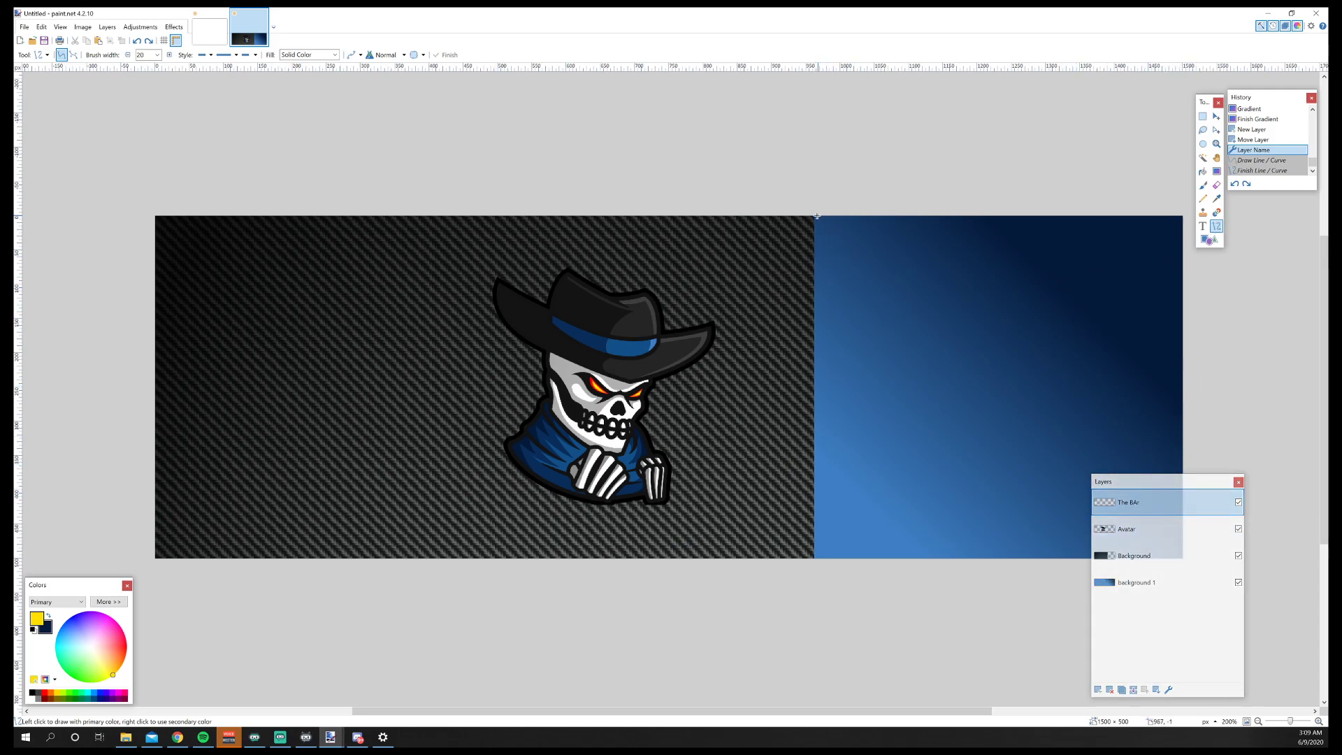
pyautogui.moveTo(812, 210); pyautogui.dragTo(812, 580)
pyautogui.press('Return')
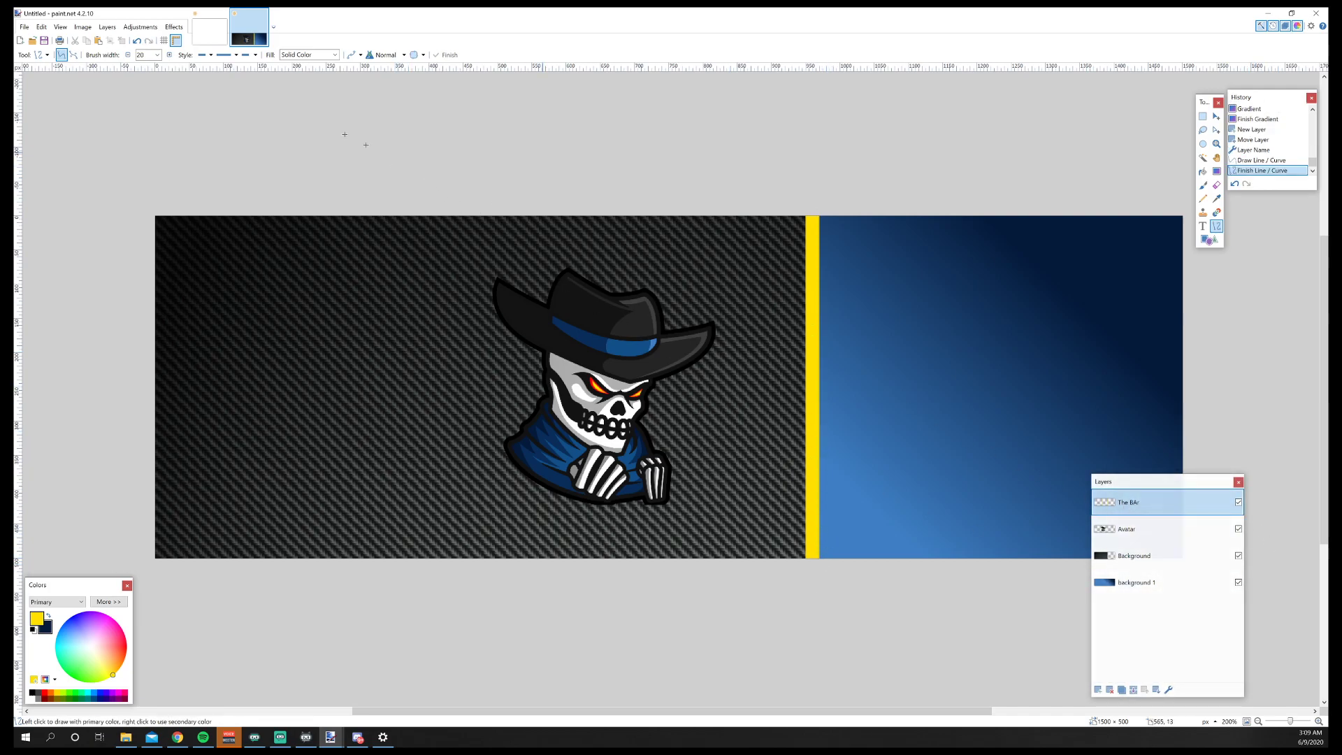
# Apply a black Drop Shadow to the yellow bar with widening radius 9, blur radius 4 and opacity 255.
pyautogui.click(174, 26)
pyautogui.moveTo(203, 98)
pyautogui.click(288, 109)
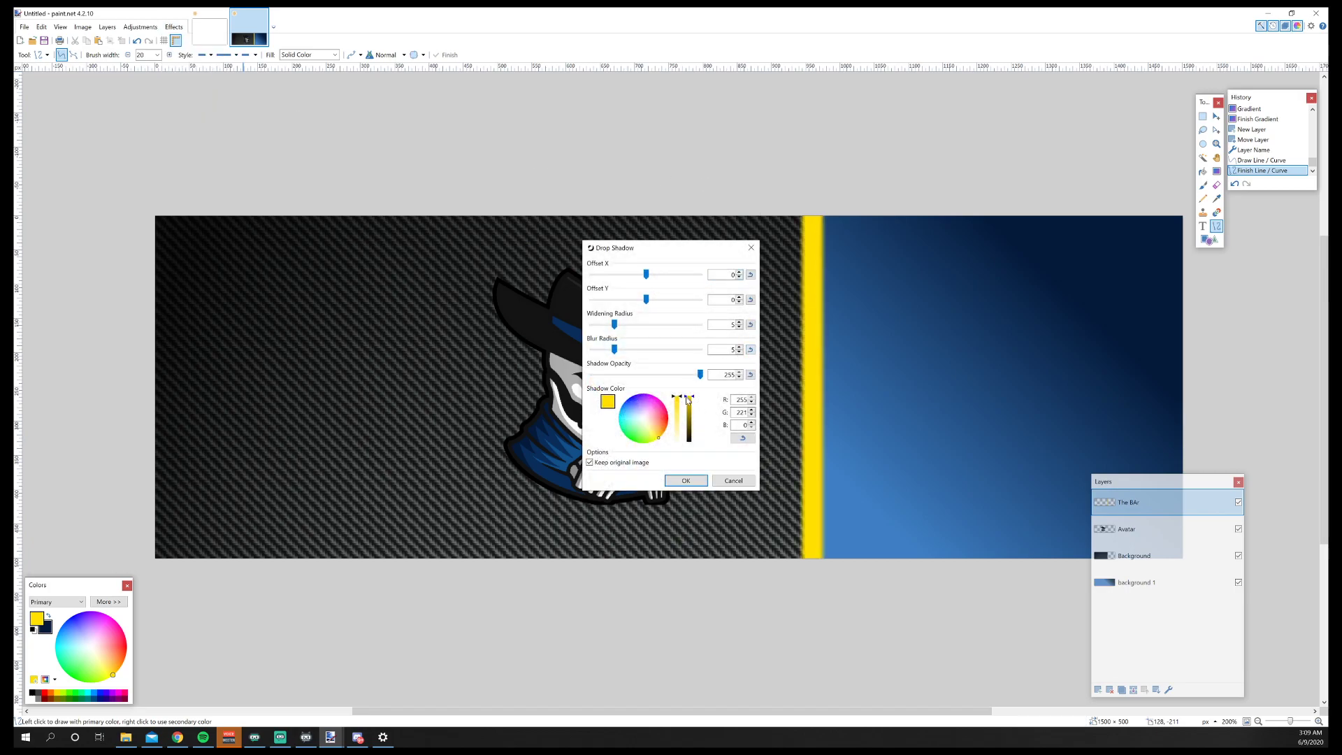
pyautogui.moveTo(689, 397); pyautogui.dragTo(690, 442)
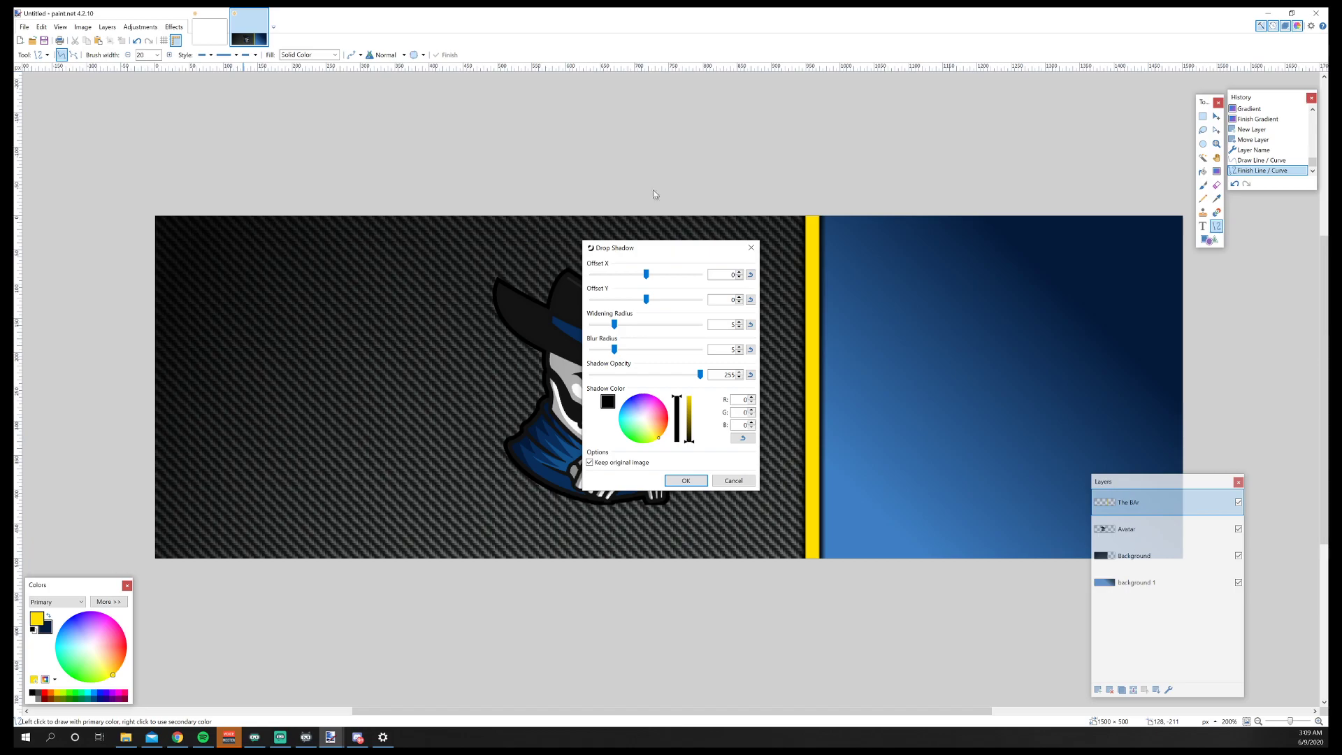
pyautogui.moveTo(678, 248); pyautogui.dragTo(651, 246)
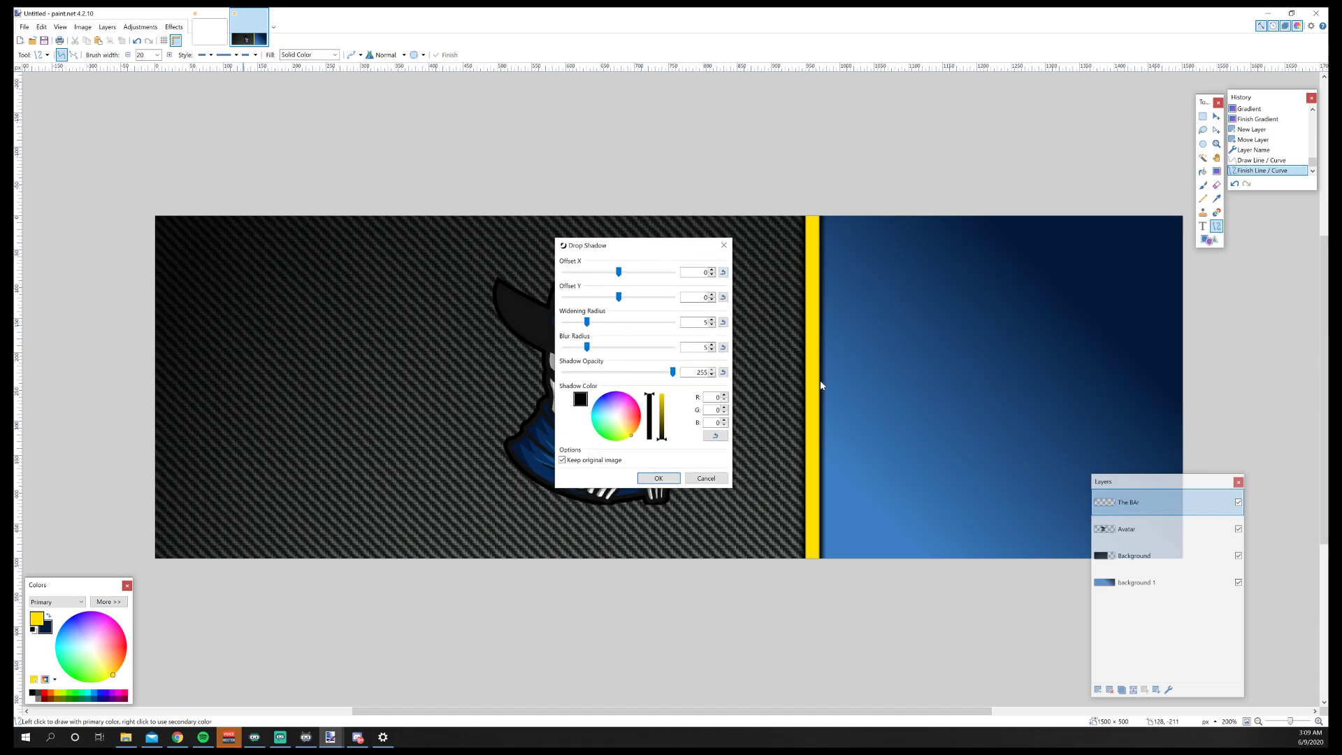
pyautogui.moveTo(587, 322); pyautogui.dragTo(583, 356)
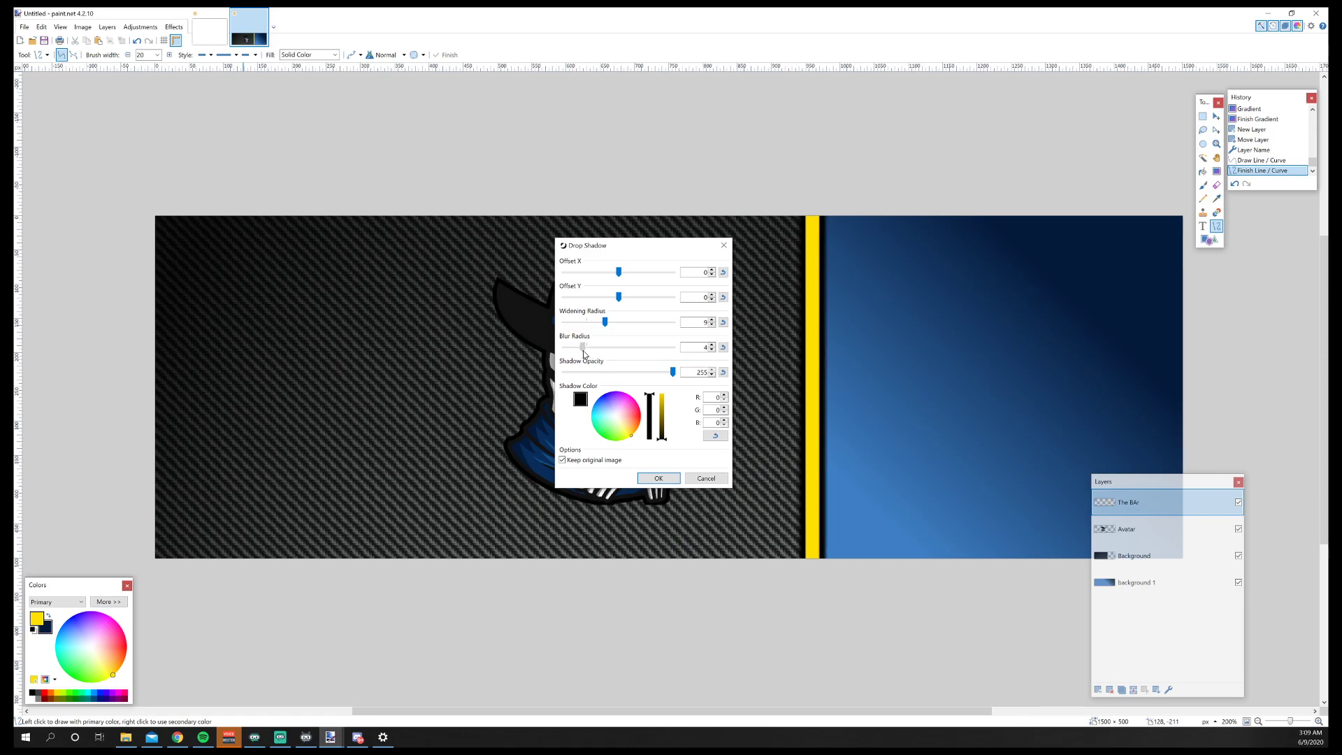
pyautogui.click(665, 481)
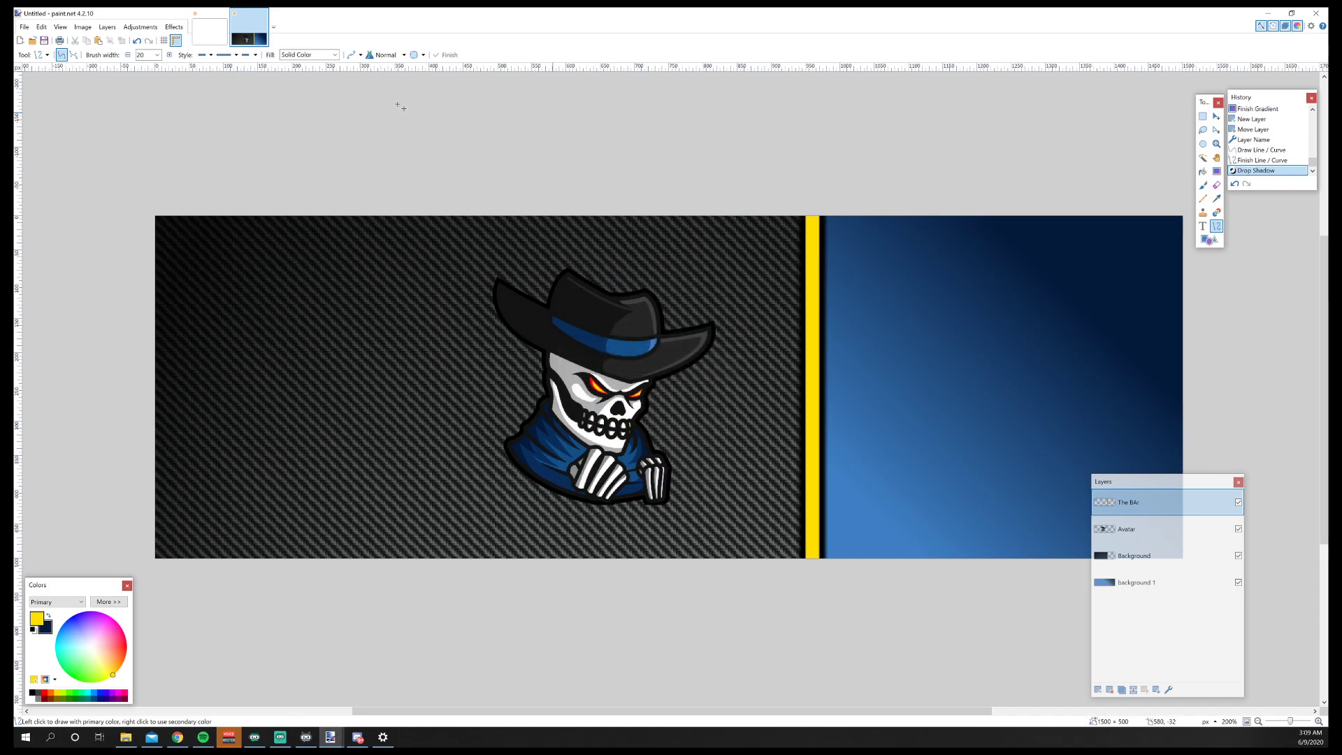
# Apply a second Drop Shadow to the bar in white with widening radius 9, blur radius 11 and opacity 255.
pyautogui.click(174, 27)
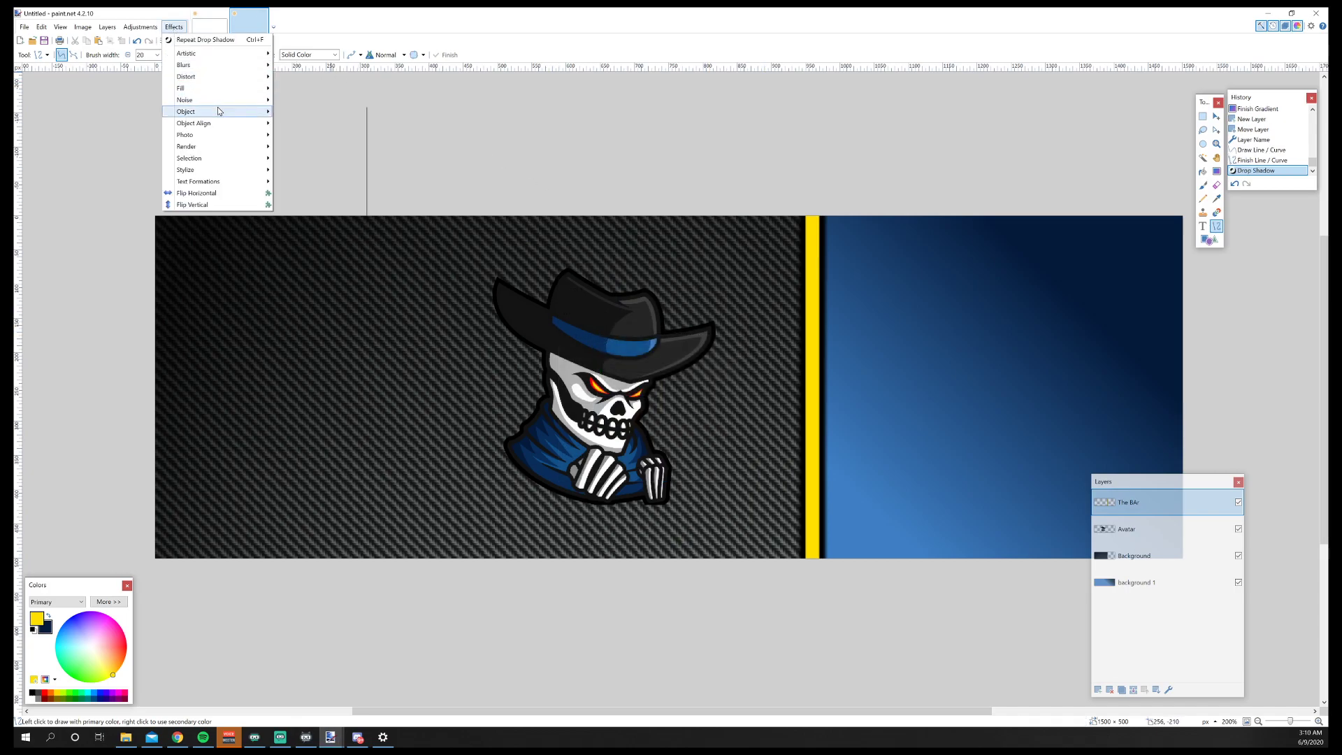
pyautogui.click(308, 130)
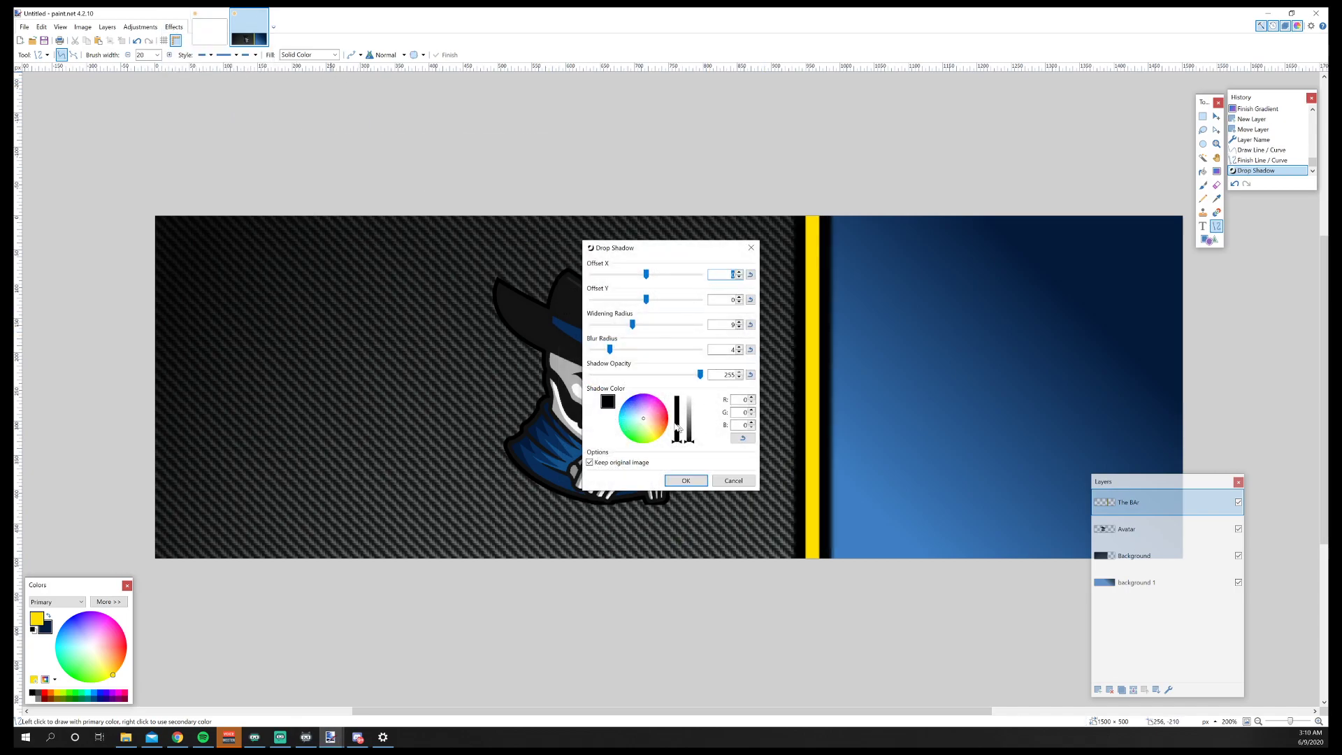
pyautogui.moveTo(693, 443); pyautogui.dragTo(688, 393)
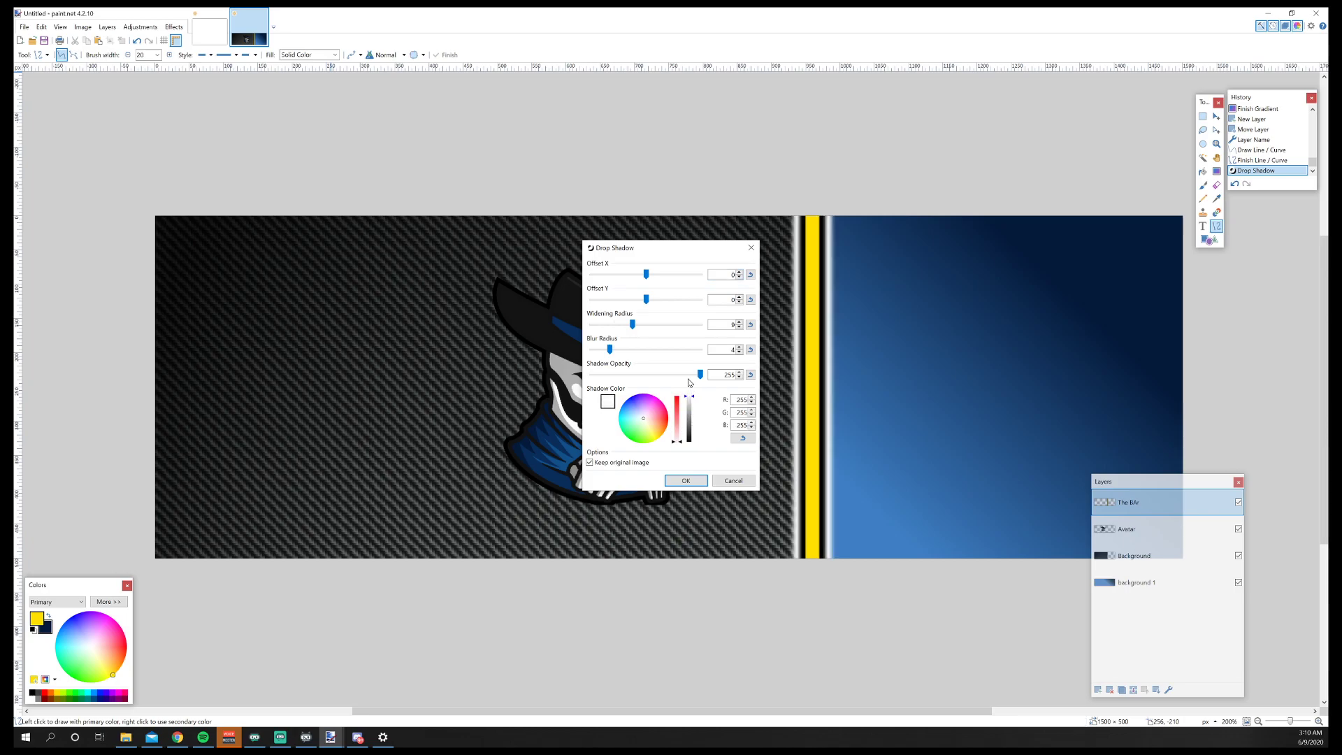
pyautogui.moveTo(692, 243); pyautogui.dragTo(643, 223)
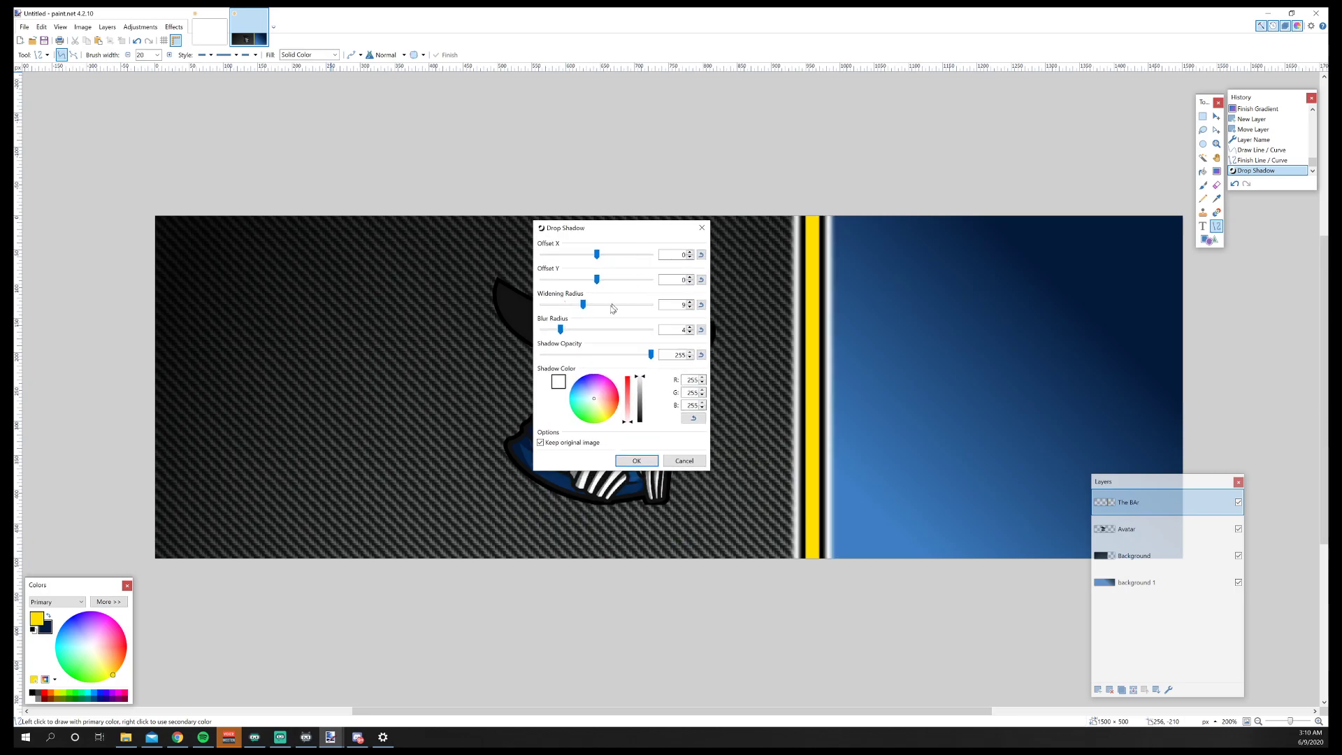
pyautogui.moveTo(583, 304)
pyautogui.mouseDown()
pyautogui.moveTo(565, 305)
pyautogui.moveTo(598, 336)
pyautogui.moveTo(585, 313)
pyautogui.mouseUp()
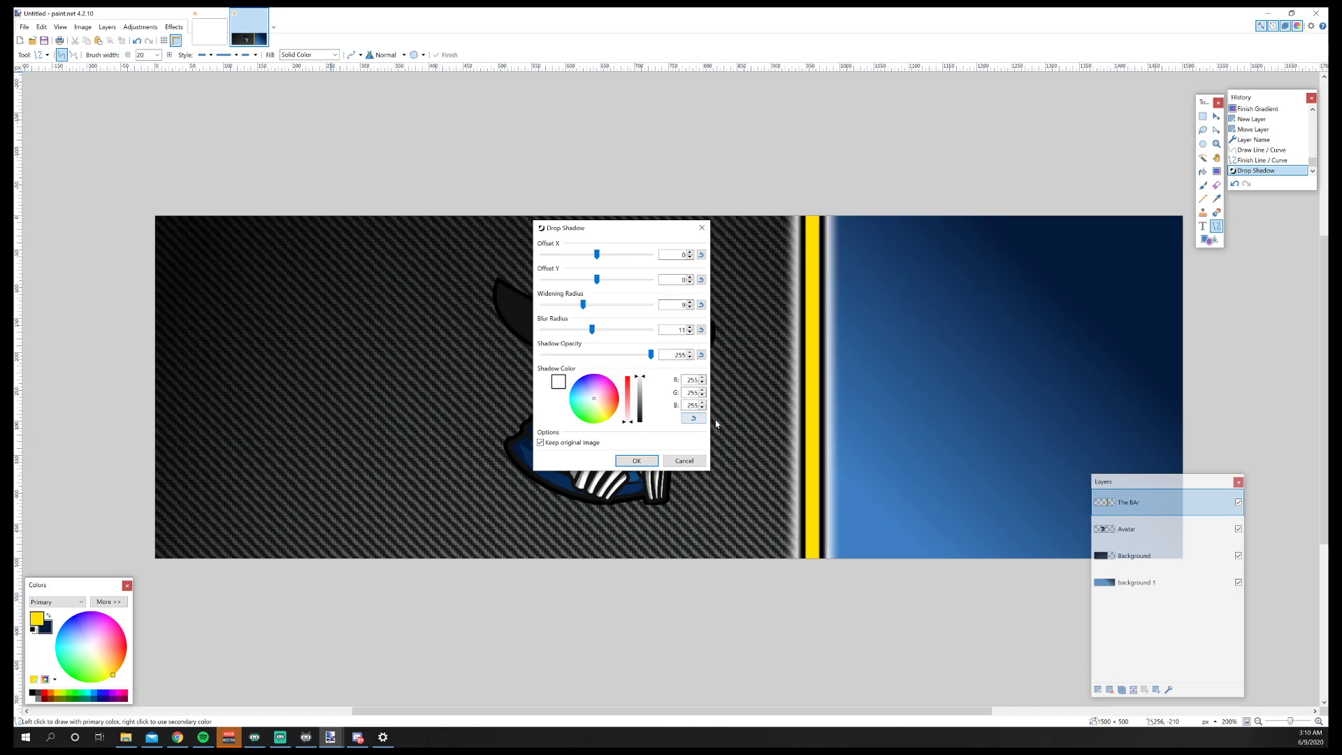
pyautogui.click(637, 462)
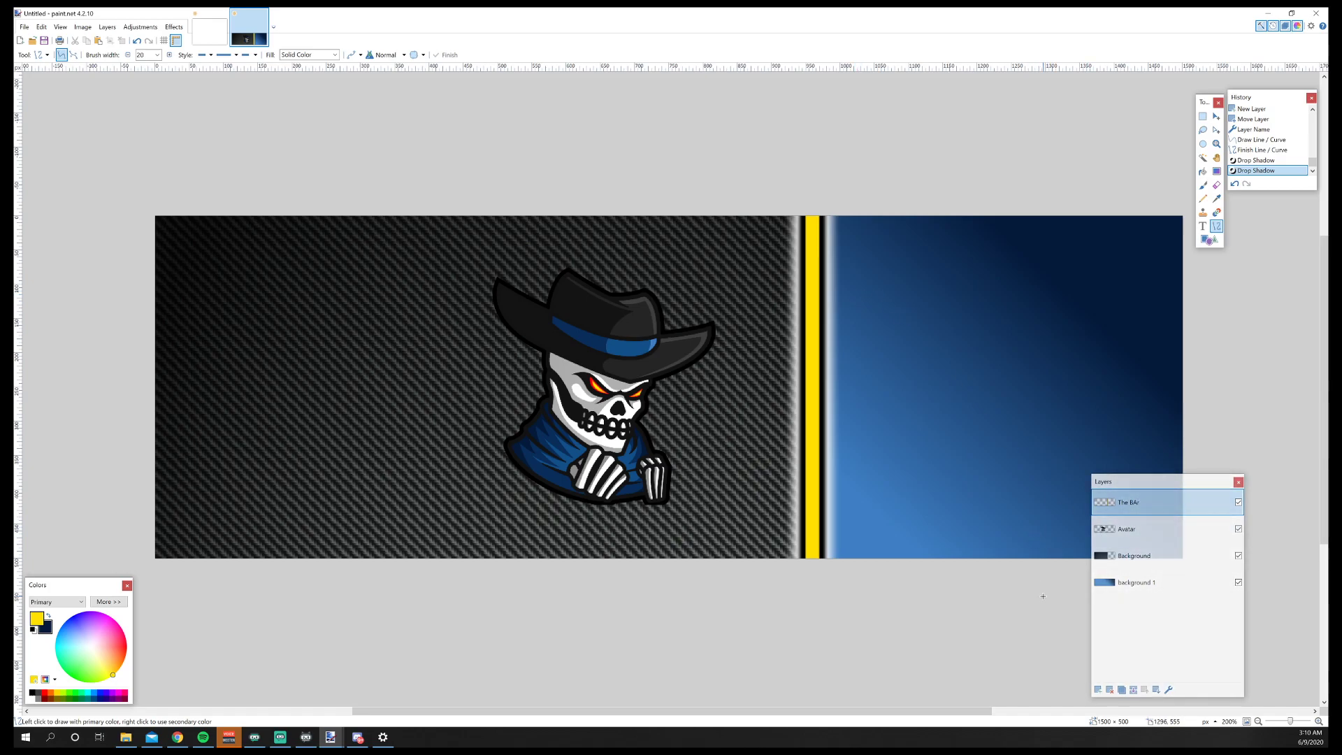
# Add a new layer above the bar layer and name it "Text 1".
pyautogui.click(1259, 722)
pyautogui.click(1258, 721)
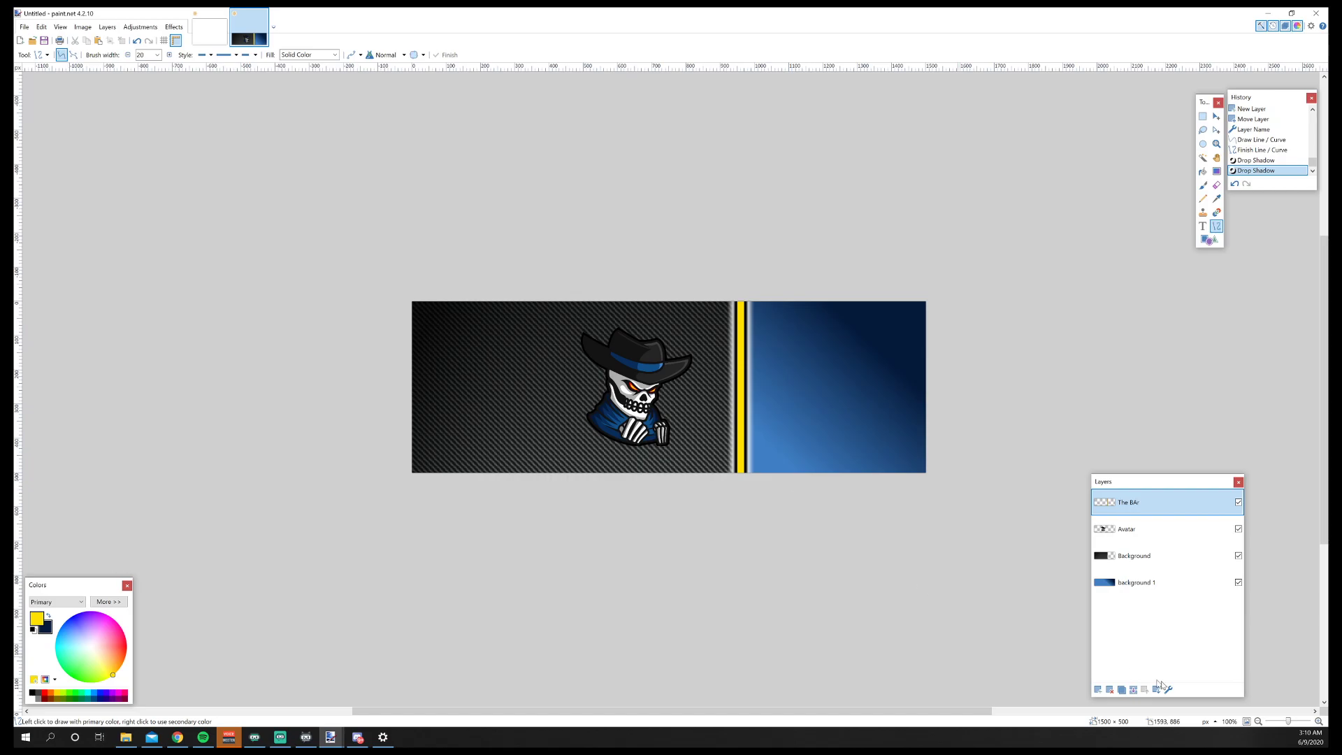
pyautogui.click(1319, 720)
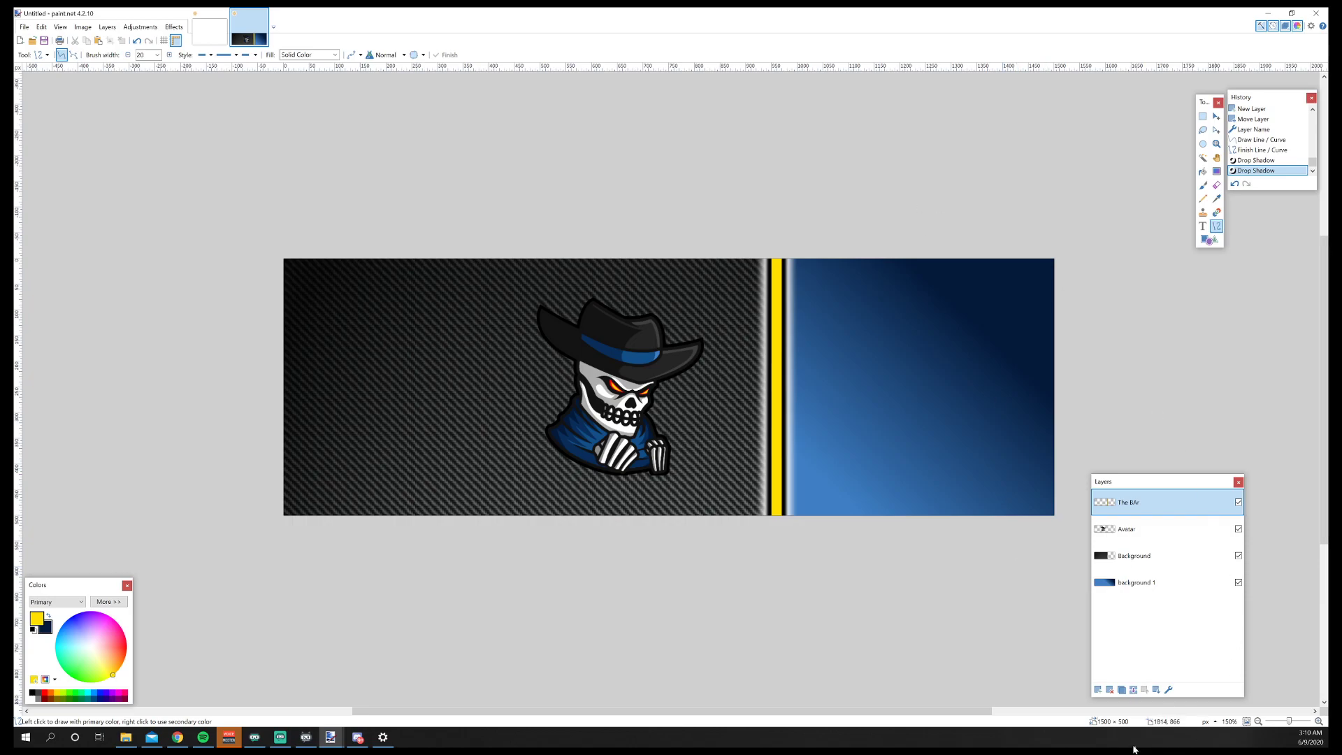
pyautogui.click(1098, 689)
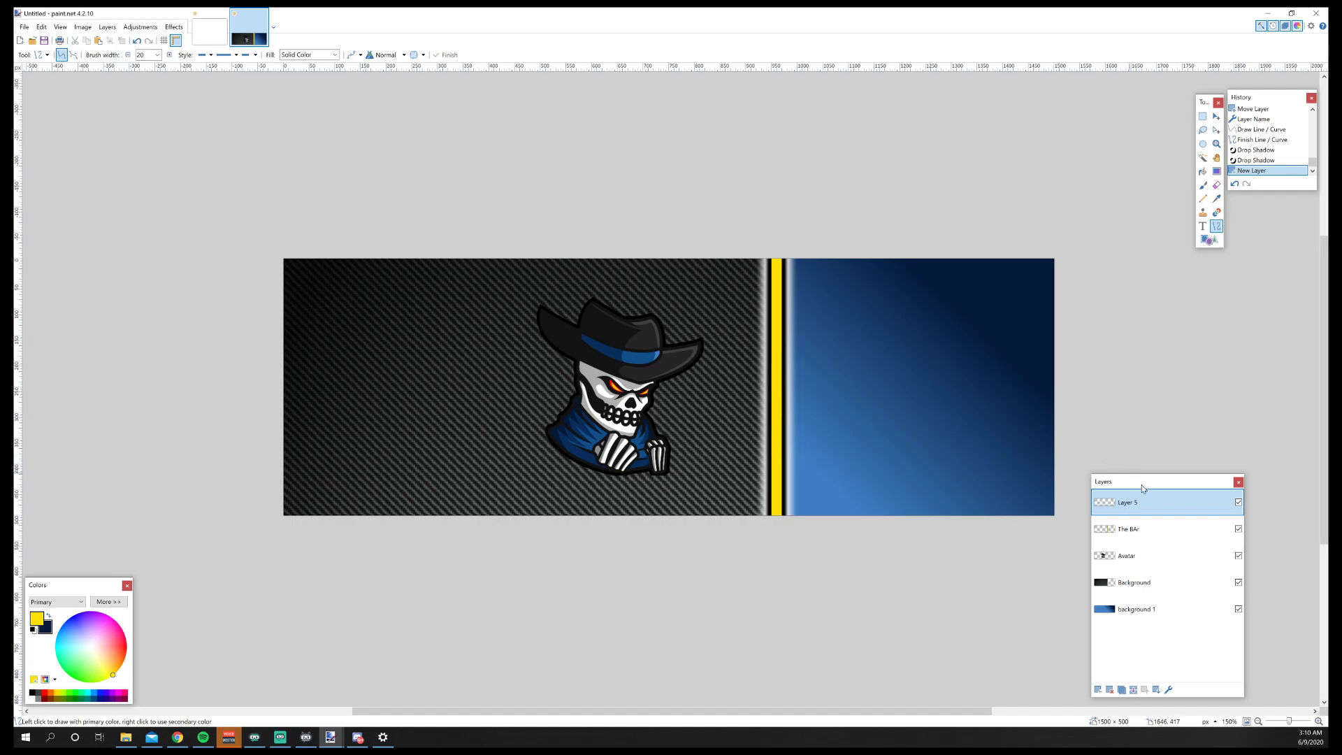
pyautogui.doubleClick(1146, 502)
pyautogui.write('Text 1')
pyautogui.press('Return')
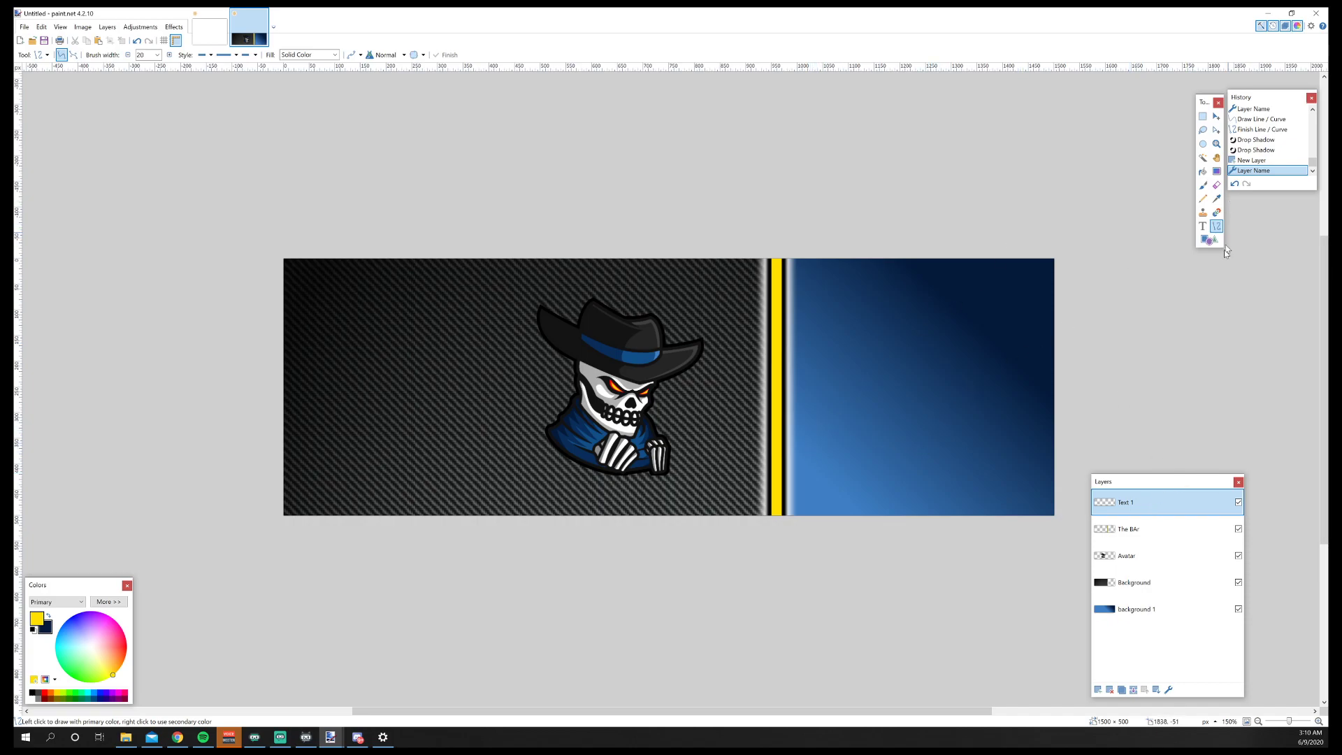
# Choose the Text tool and set its font to Raider Crusader.
pyautogui.click(1204, 228)
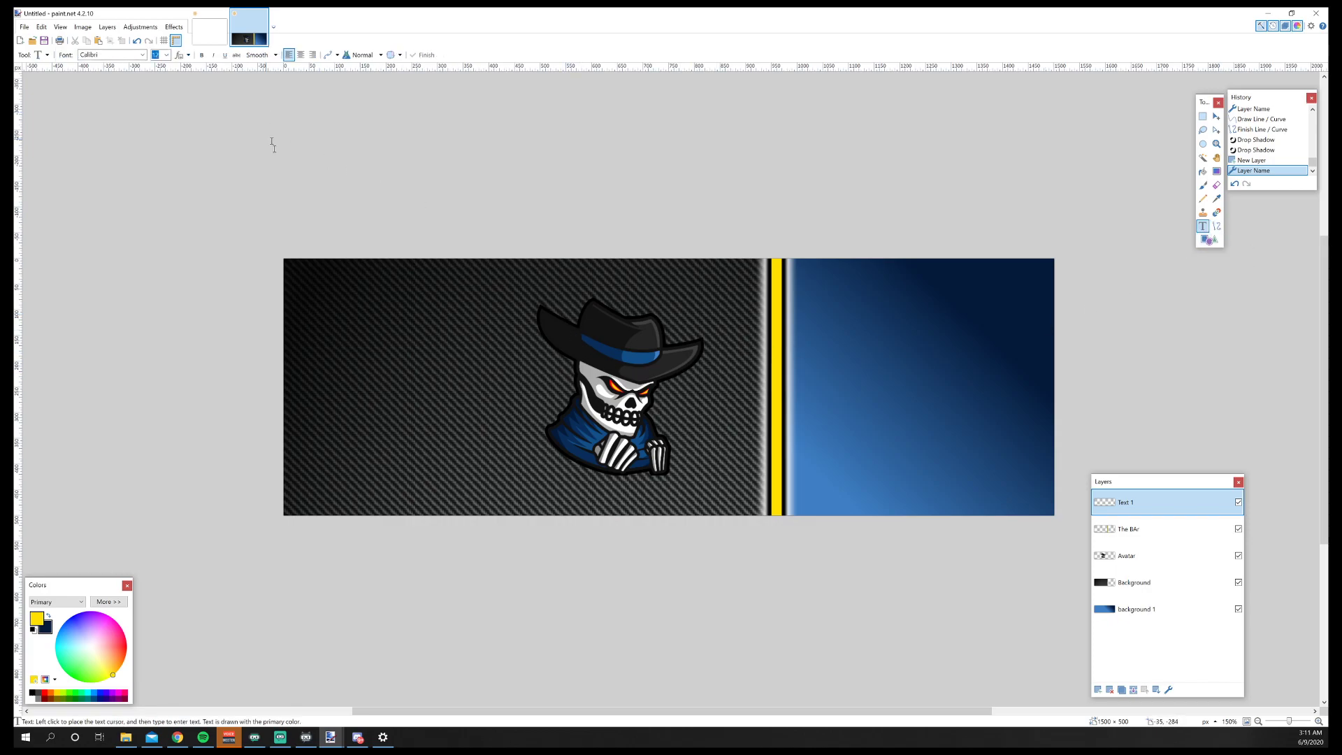
pyautogui.click(143, 54)
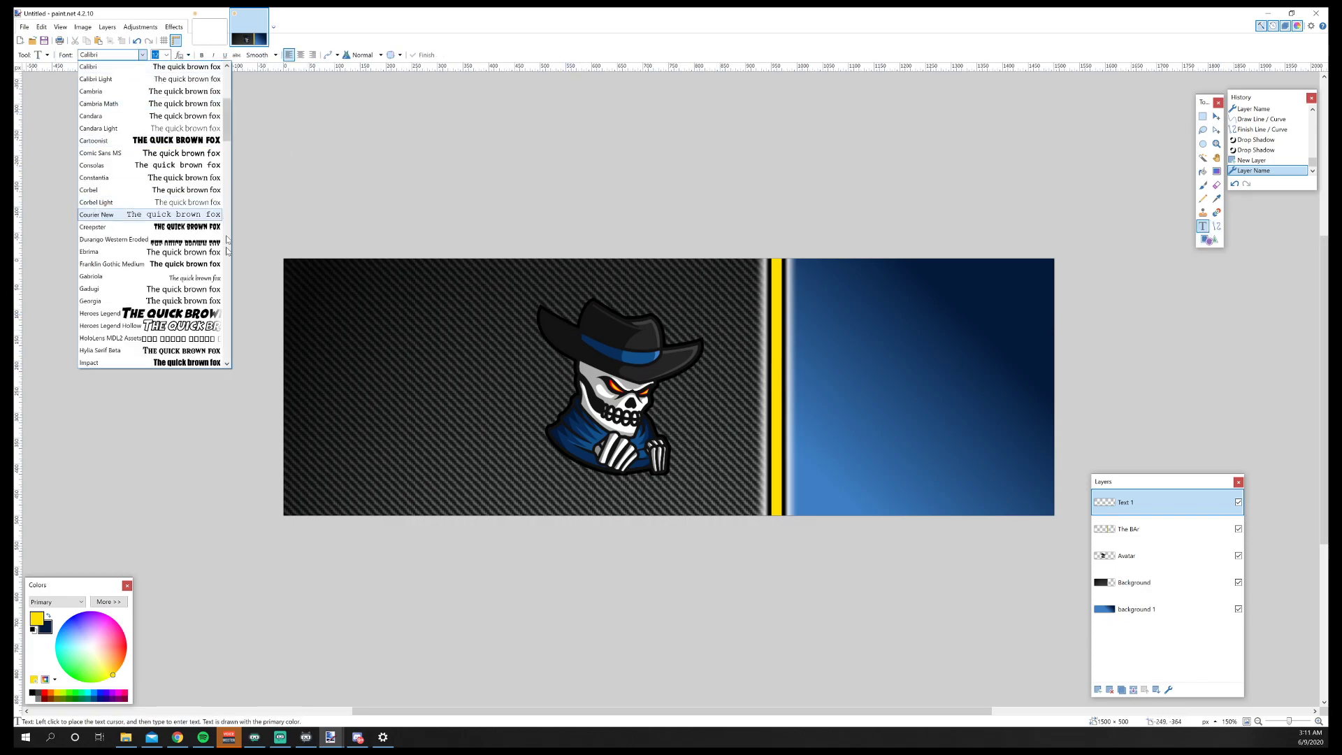
pyautogui.moveTo(228, 116); pyautogui.dragTo(234, 118)
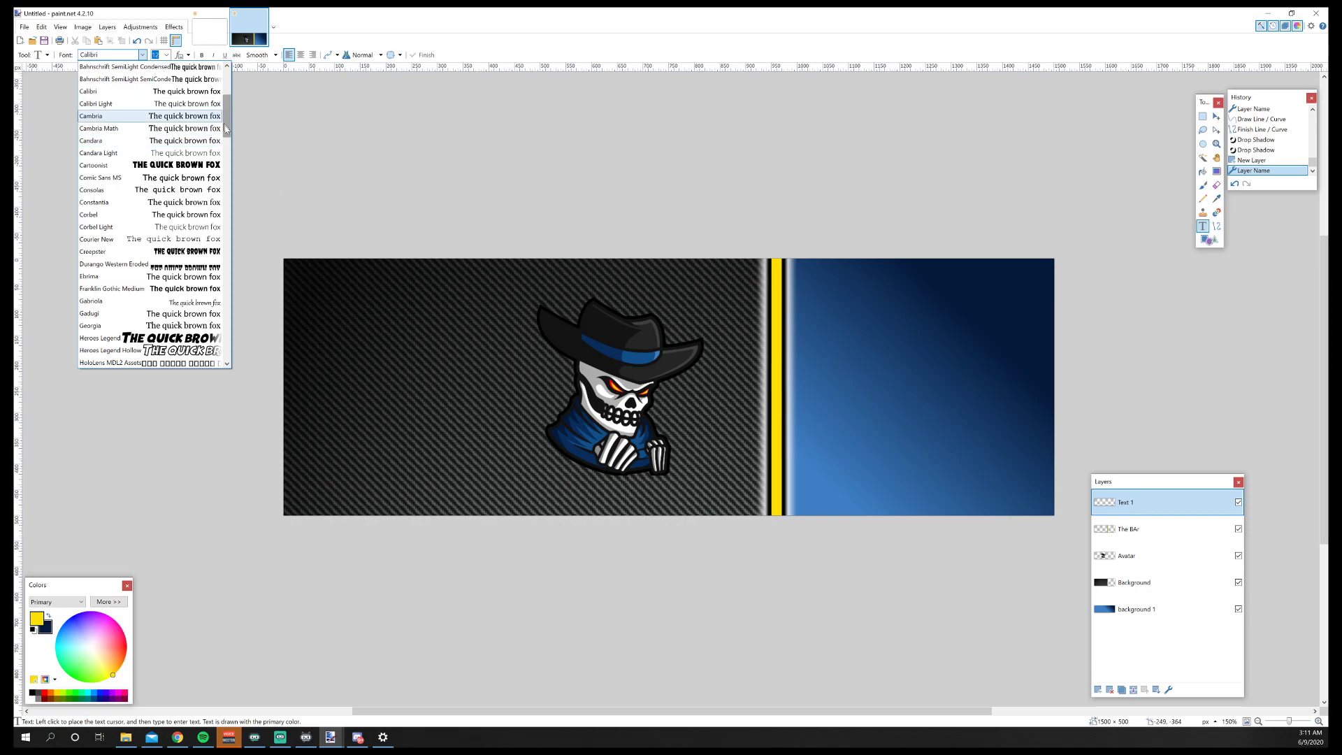
pyautogui.click(203, 141)
pyautogui.click(142, 55)
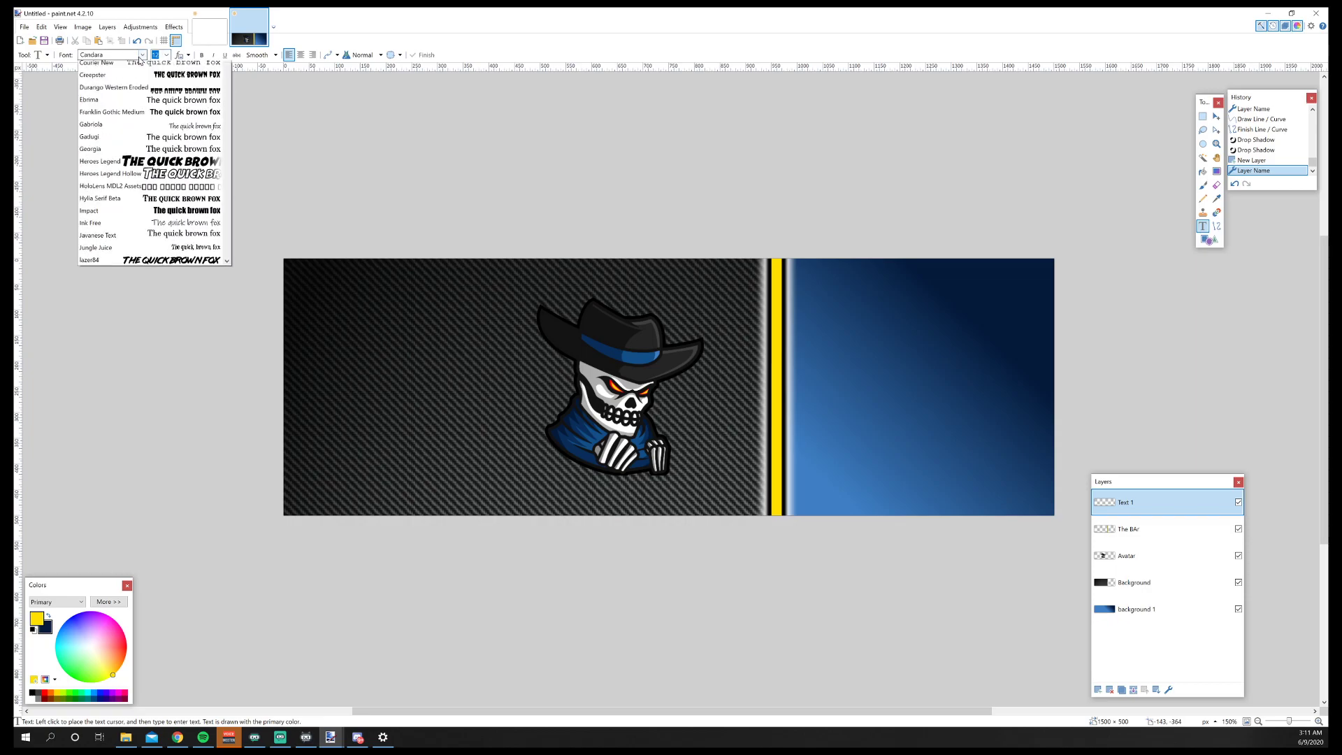
pyautogui.click(217, 128)
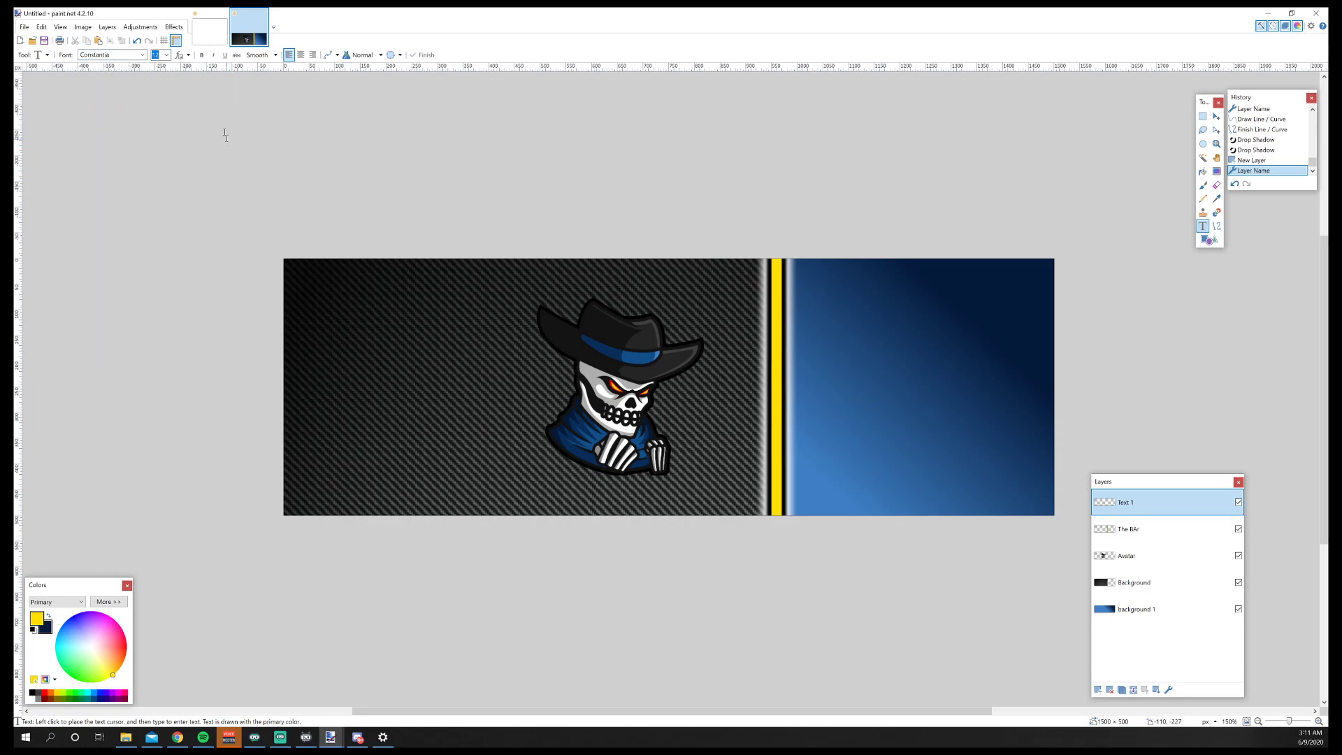
pyautogui.click(142, 55)
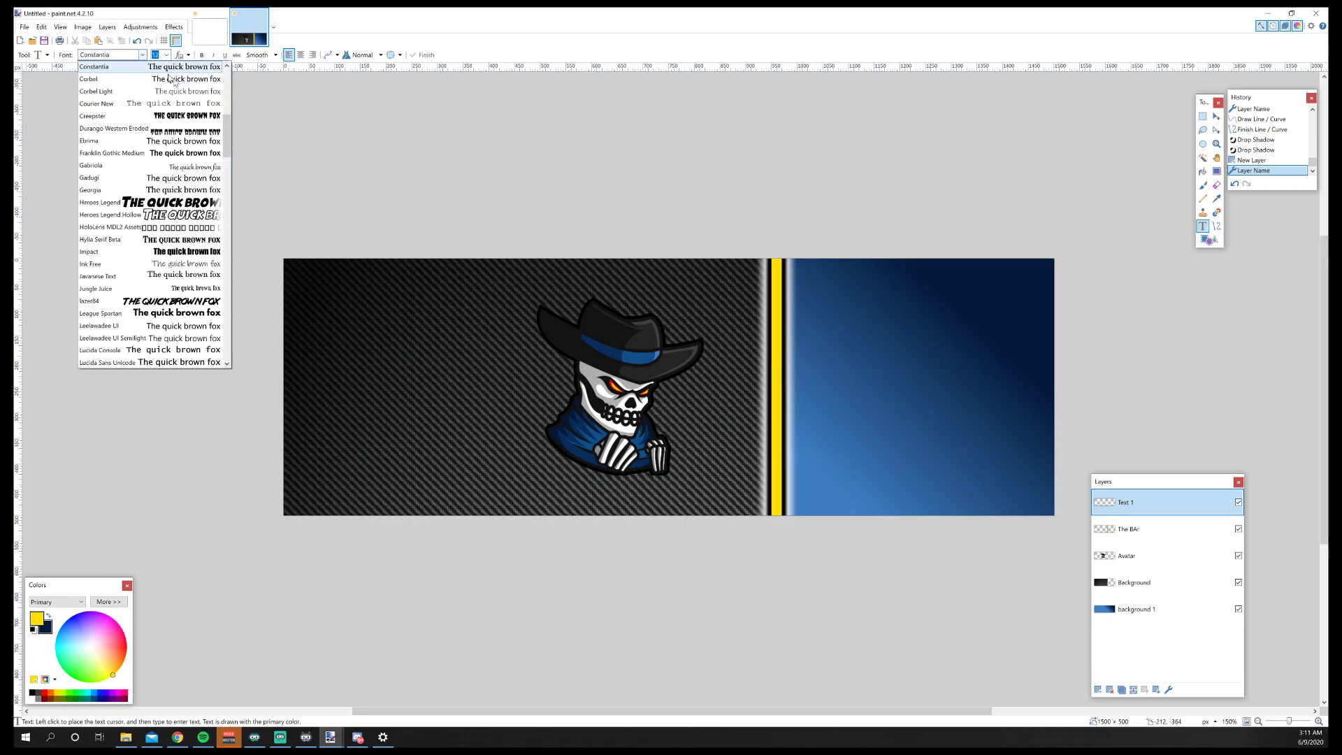
pyautogui.moveTo(227, 135); pyautogui.dragTo(233, 228)
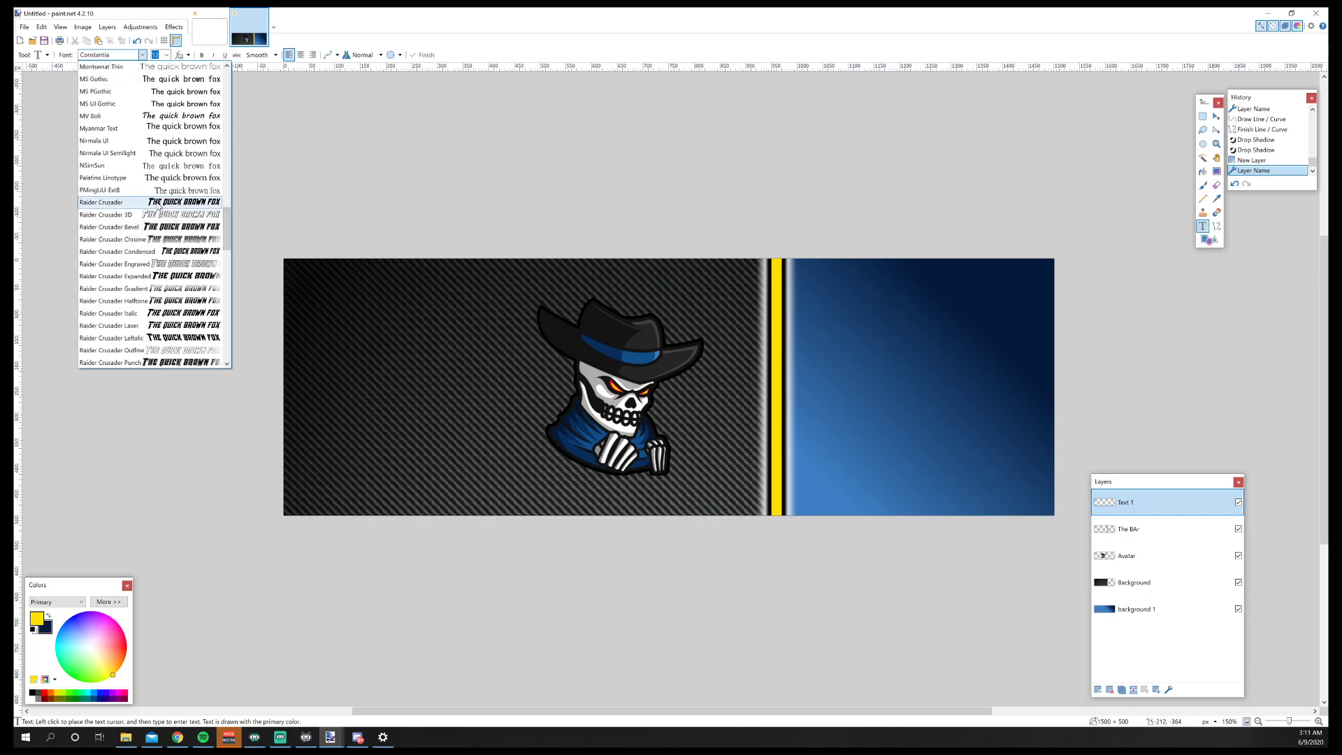
pyautogui.click(159, 204)
pyautogui.click(672, 392)
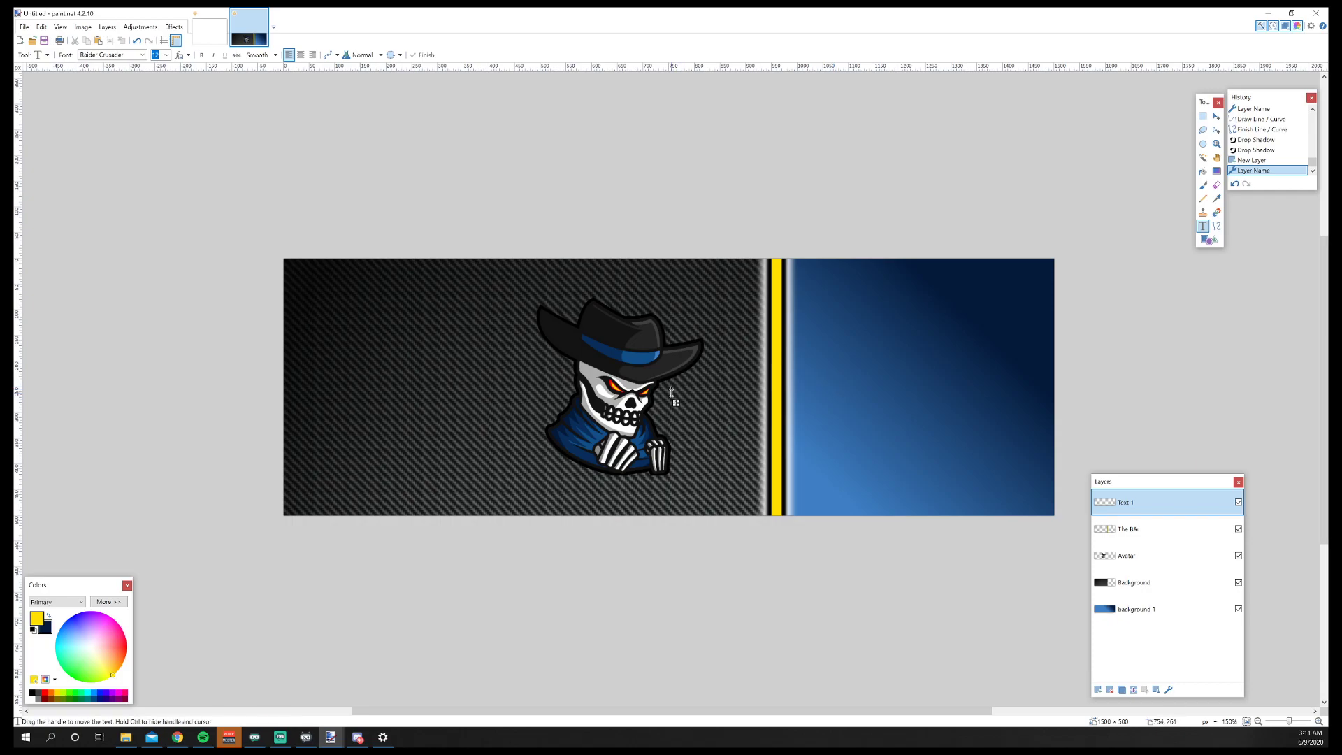
pyautogui.click(167, 59)
pyautogui.click(163, 241)
pyautogui.write('FD')
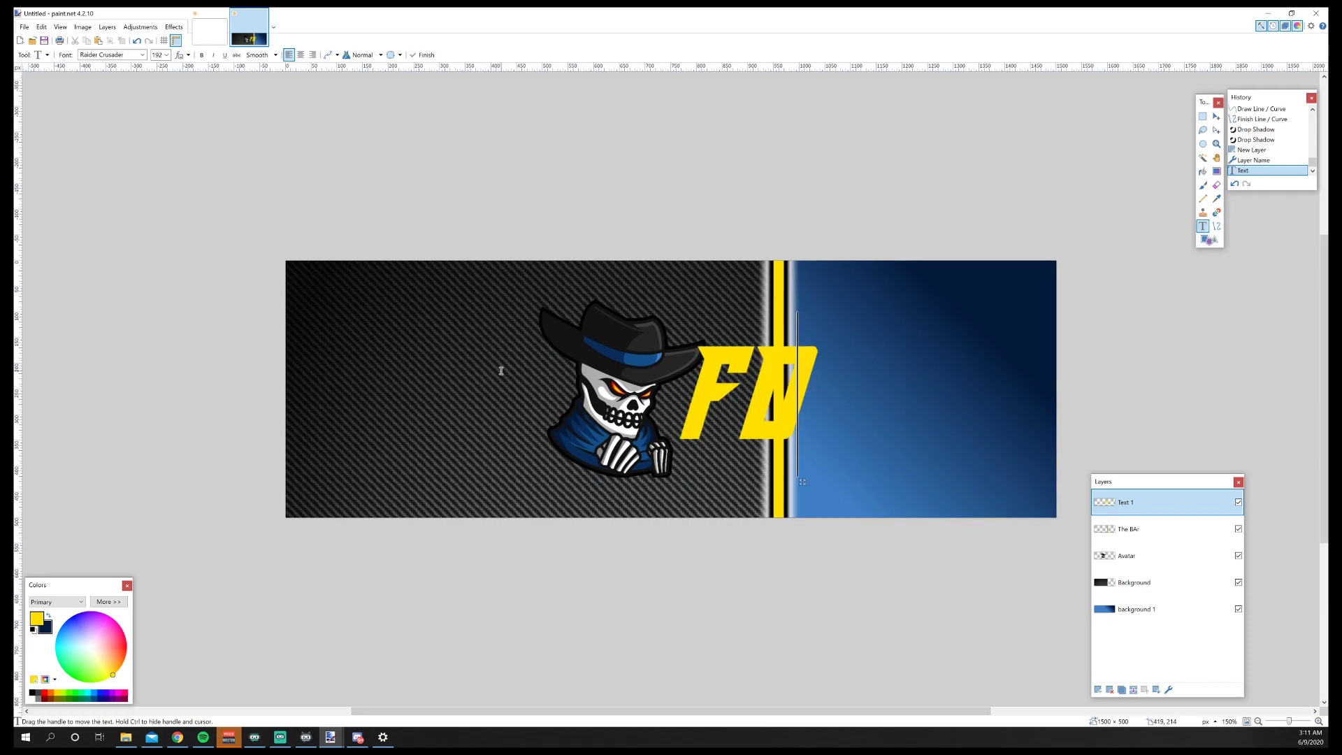
pyautogui.press('BackSpace')
pyautogui.press('BackSpace')
# Set the text size to 160 and the primary color to white, with black as secondary.
pyautogui.click(157, 55)
pyautogui.write('1')
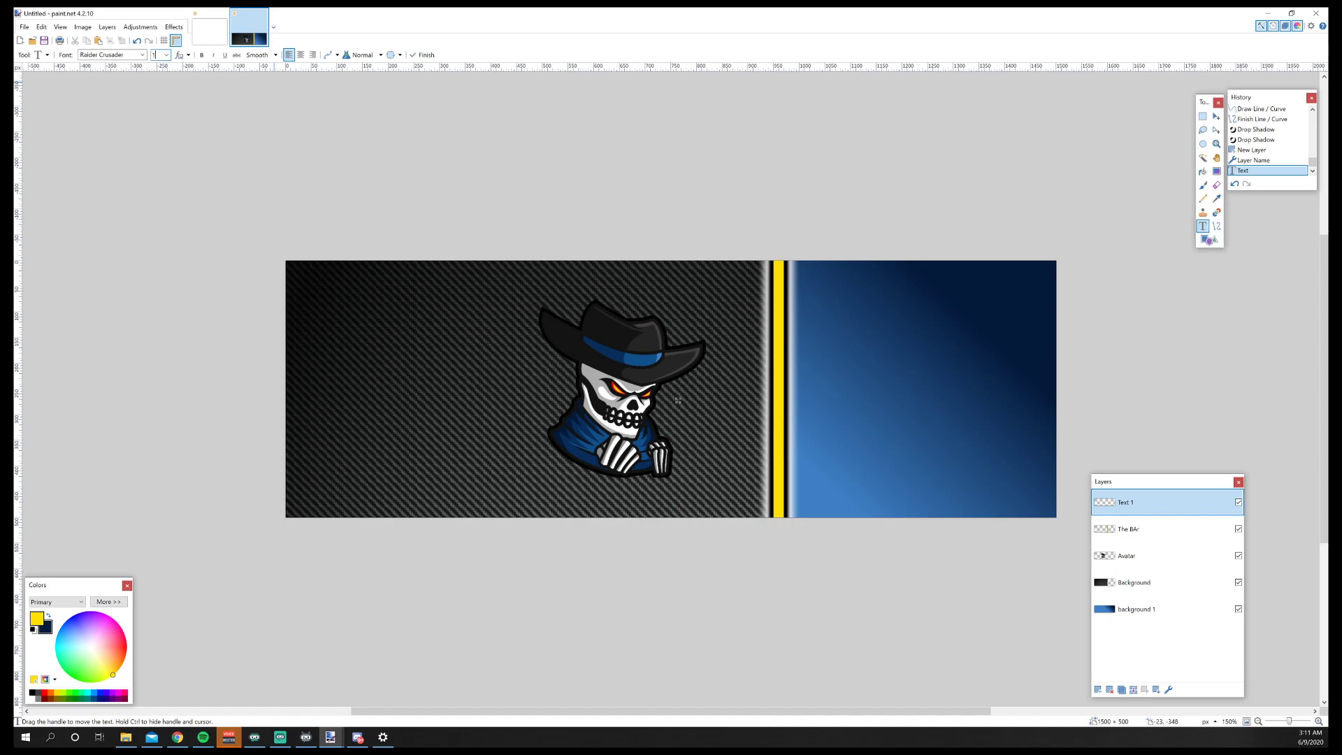
pyautogui.write('60')
pyautogui.click(33, 629)
pyautogui.click(49, 616)
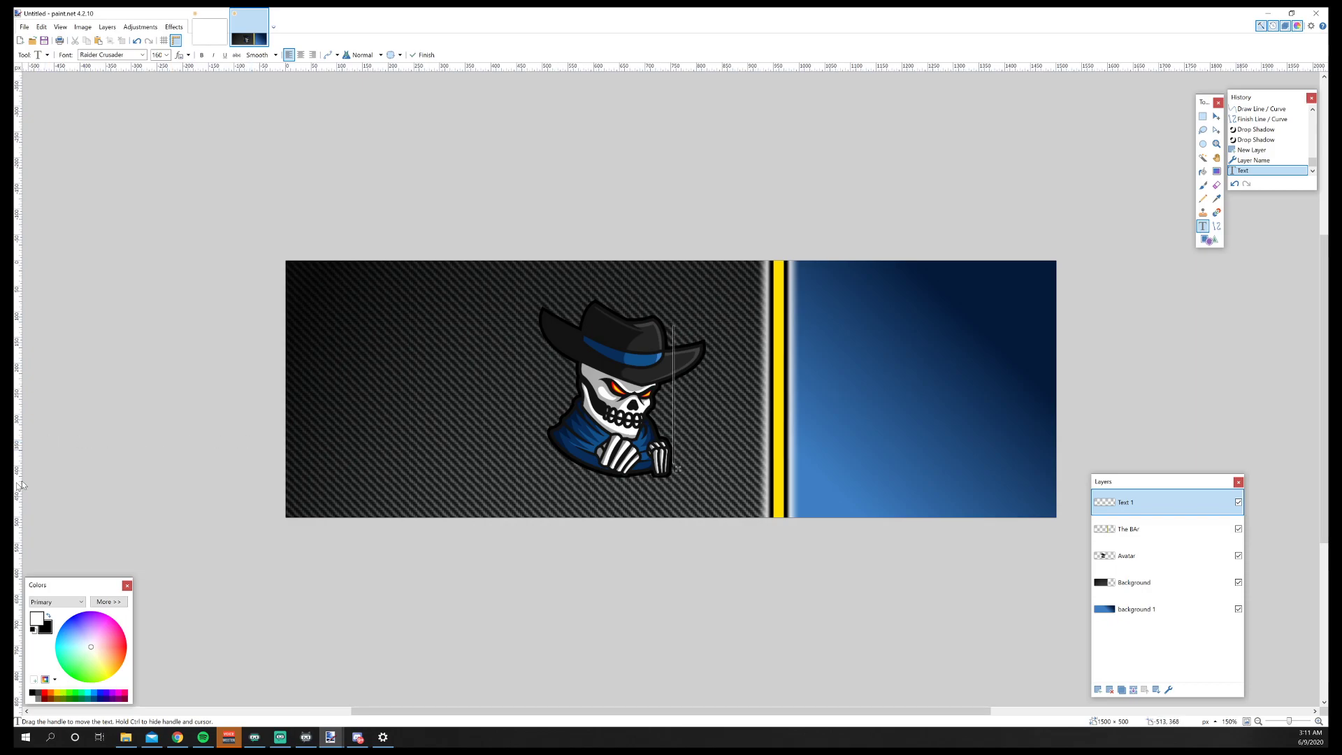
# Enter the title text "TheGunslinger" on the Text 1 layer, starting on the carbon-fiber area and running across the divider bar.
pyautogui.click(418, 320)
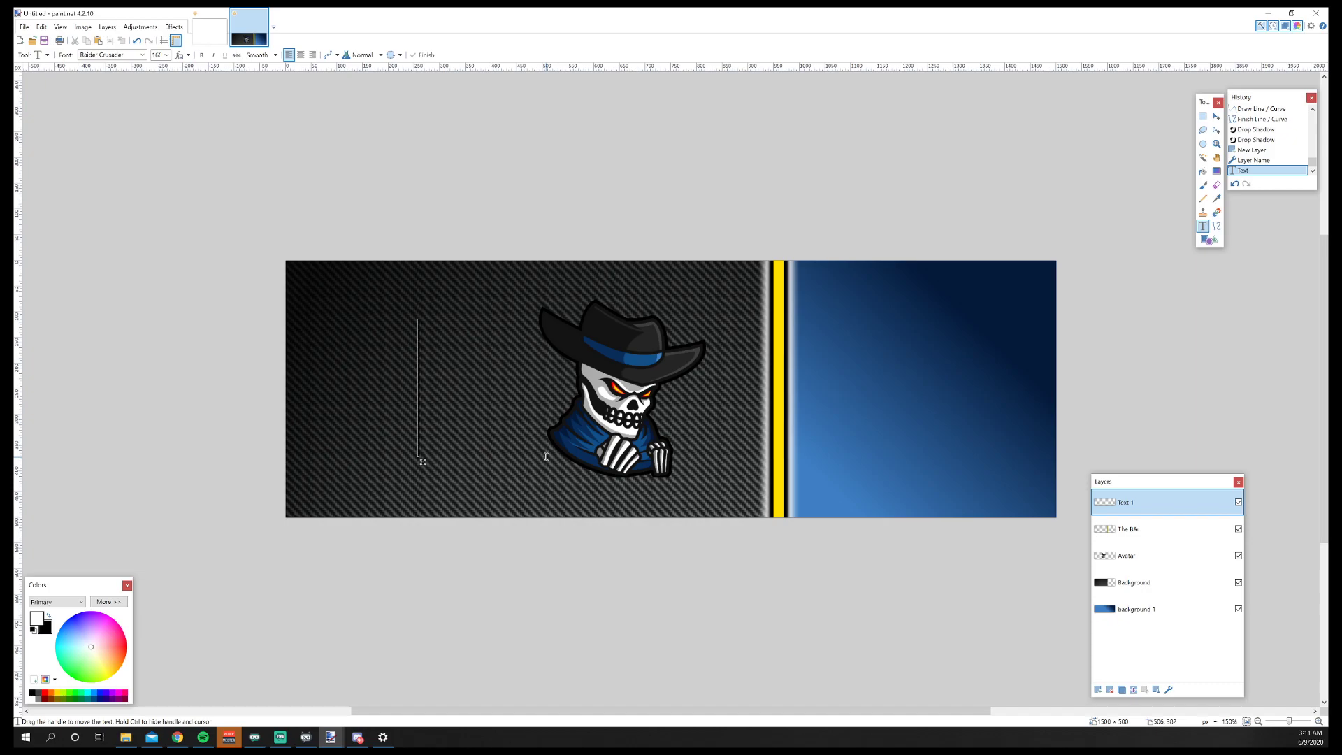
pyautogui.write('THE')
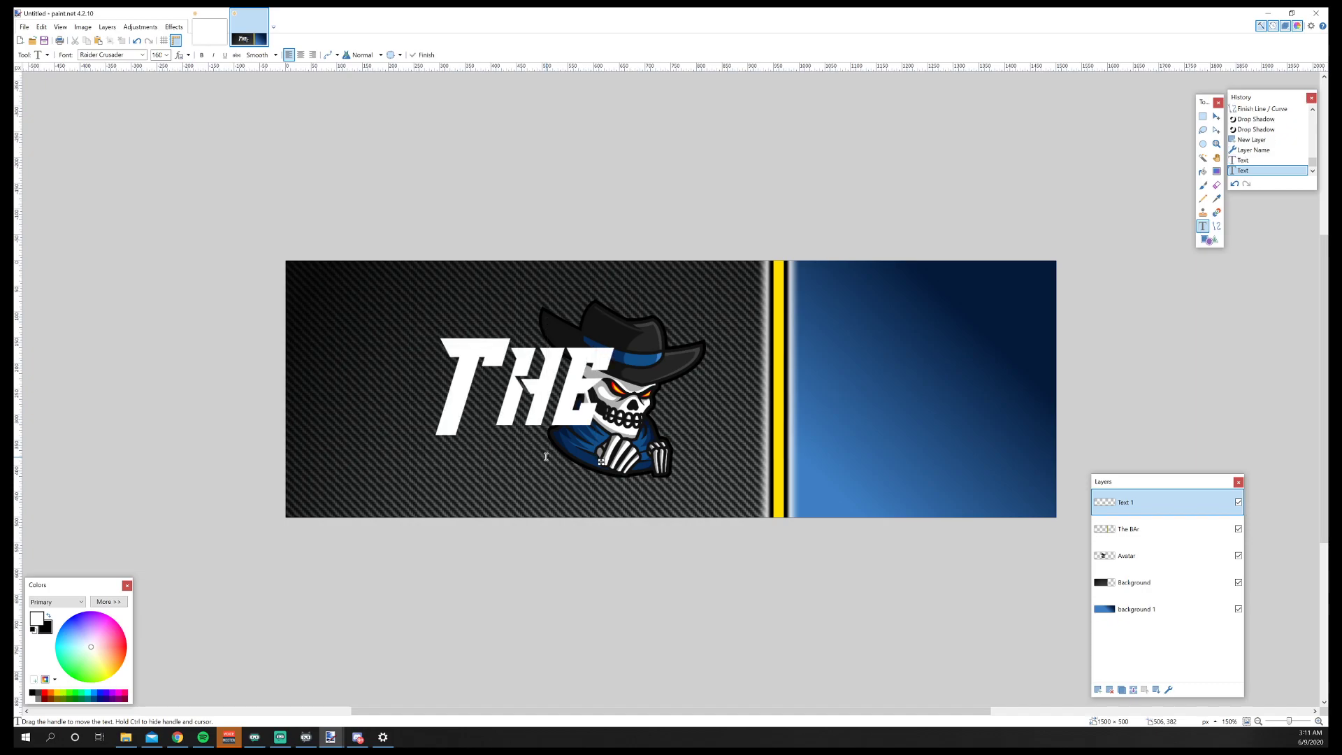
pyautogui.write('GUN')
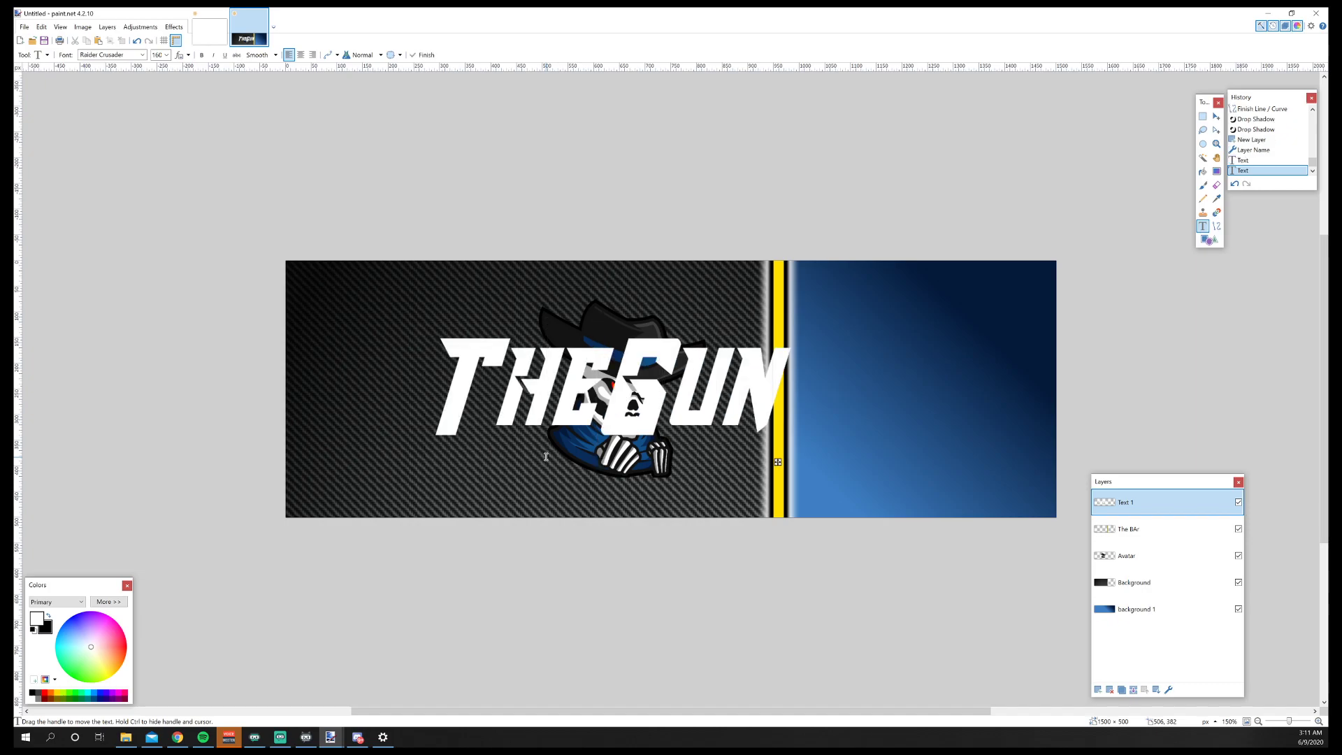
pyautogui.write('SLIO')
pyautogui.press('BackSpace')
pyautogui.write('NGE')
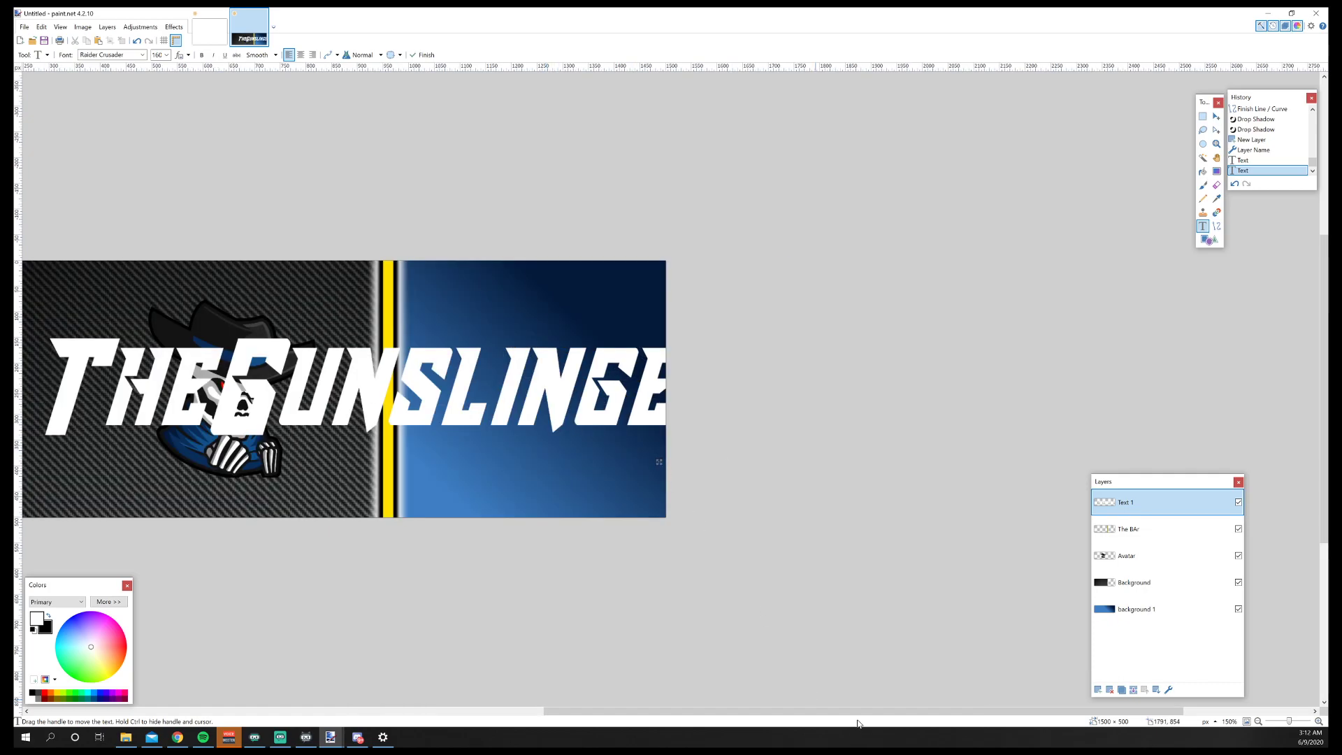
# Set the title's text size to 145 and move it left and slightly down so it fits inside the banner.
pyautogui.moveTo(860, 710); pyautogui.dragTo(738, 711)
pyautogui.doubleClick(157, 55)
pyautogui.write('160')
pyautogui.press('BackSpace')
pyautogui.press('BackSpace')
pyautogui.write('45')
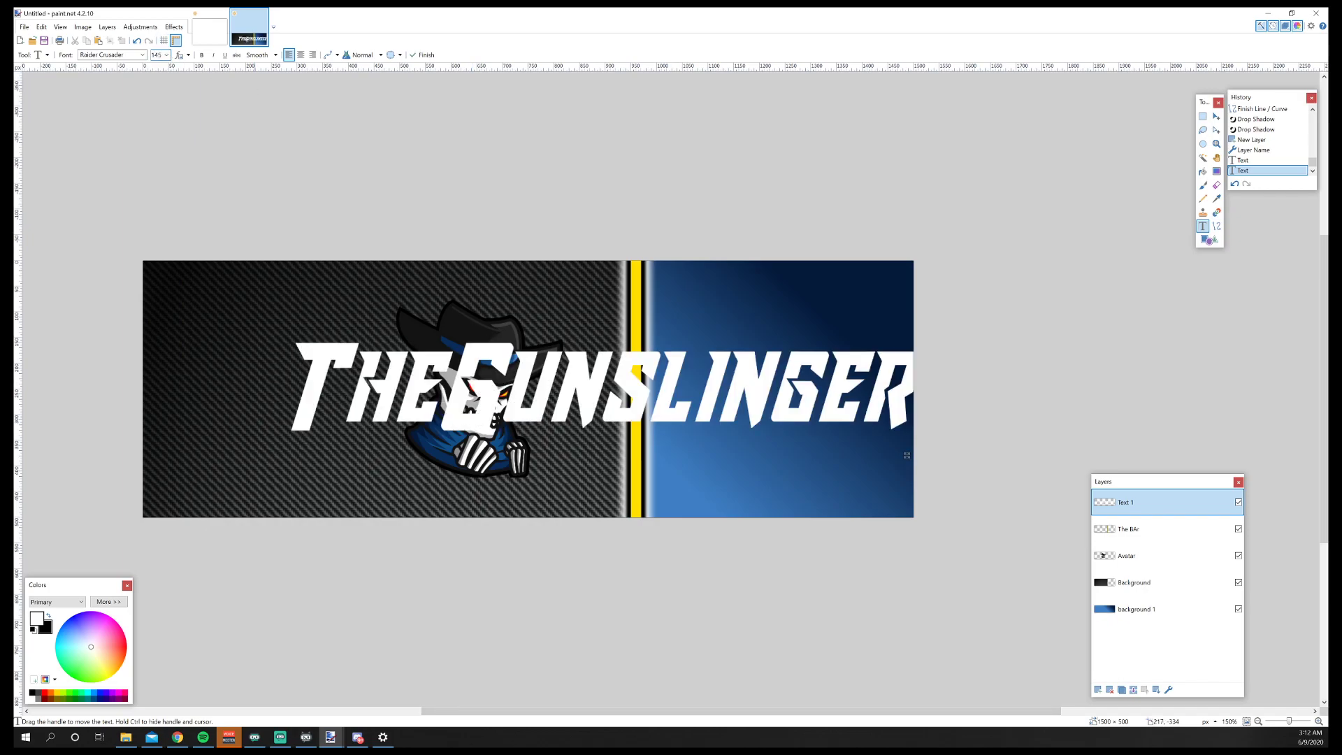
pyautogui.press('Return')
pyautogui.moveTo(907, 455); pyautogui.dragTo(878, 473)
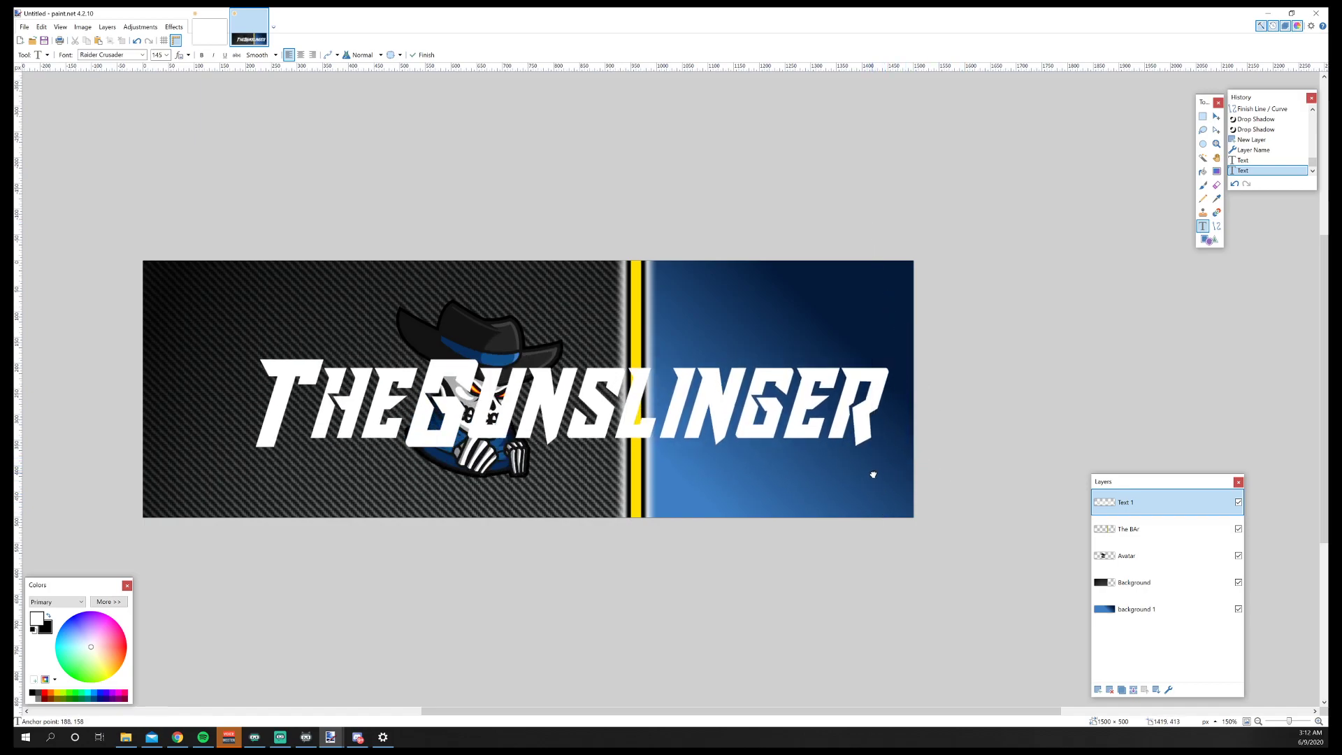
# Set the title's text size to 135 and nudge the title slightly up and right.
pyautogui.click(157, 55)
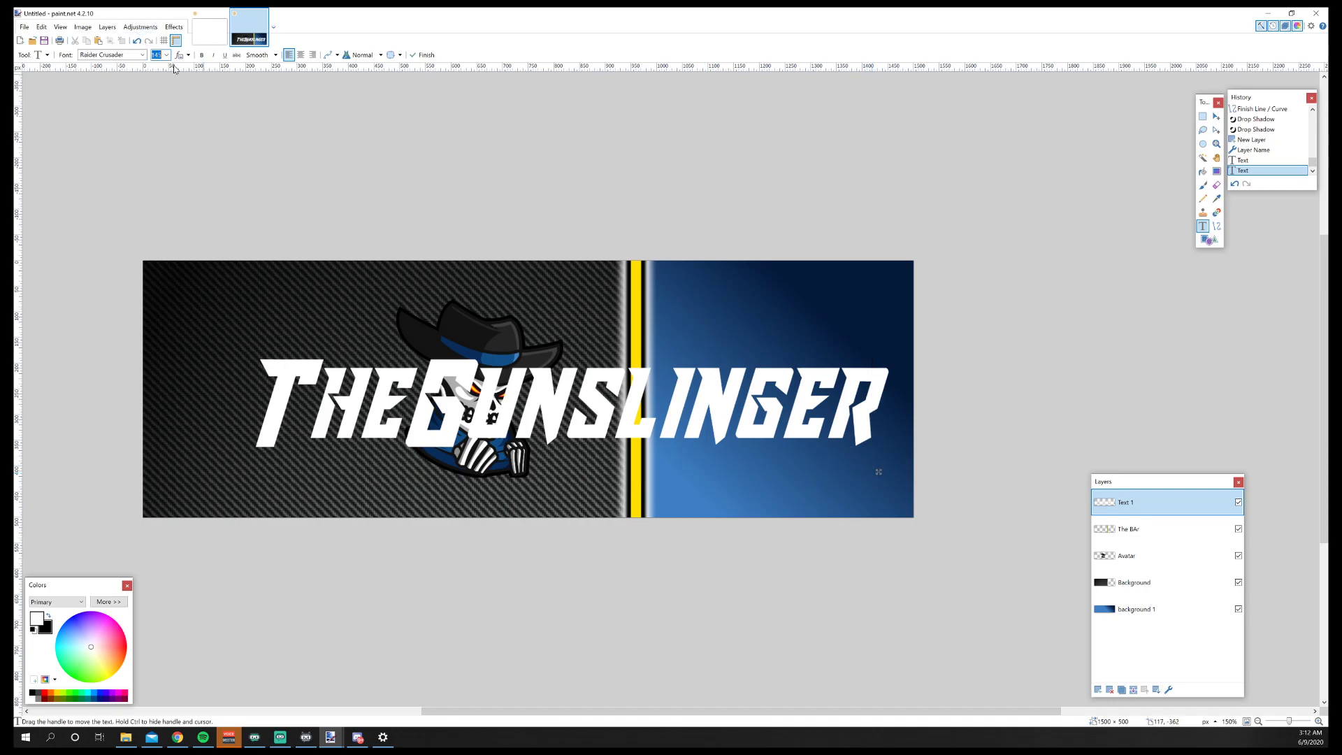
pyautogui.write('135')
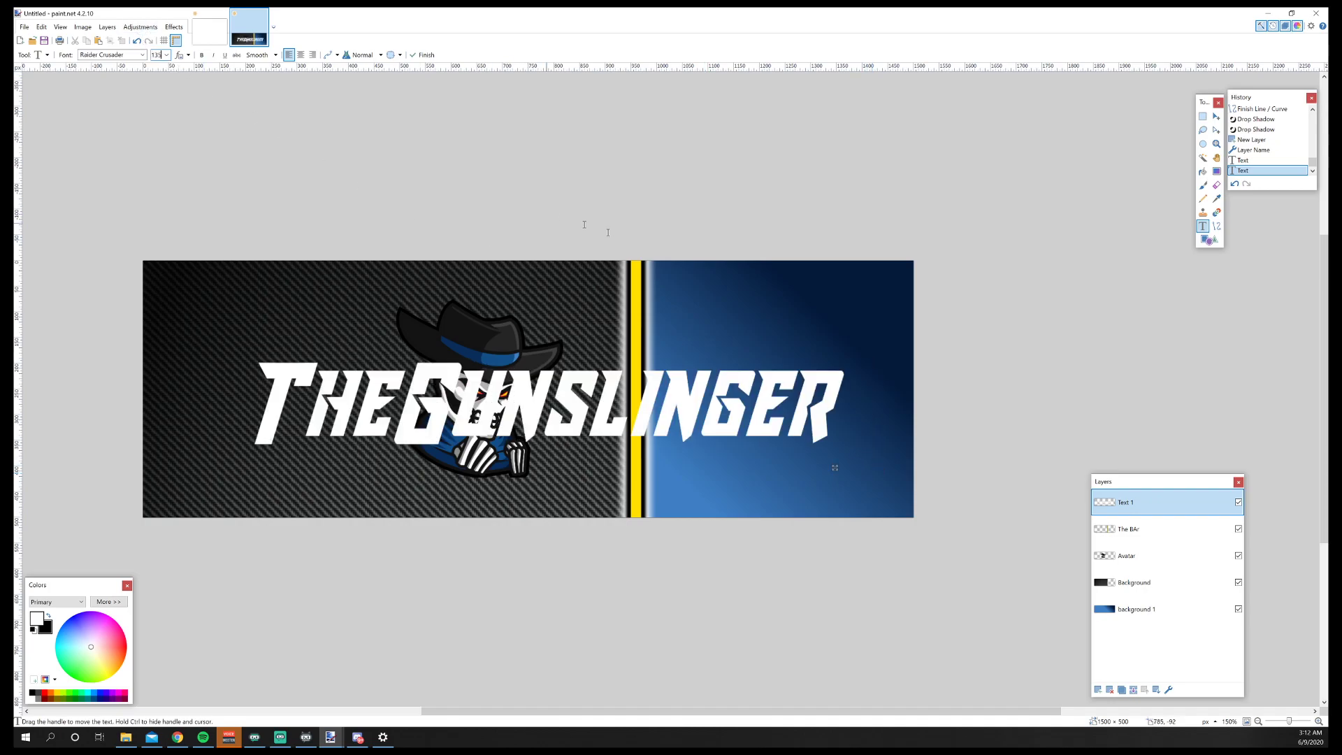
pyautogui.moveTo(834, 468)
pyautogui.mouseDown()
pyautogui.moveTo(852, 465)
pyautogui.moveTo(838, 462)
pyautogui.mouseUp()
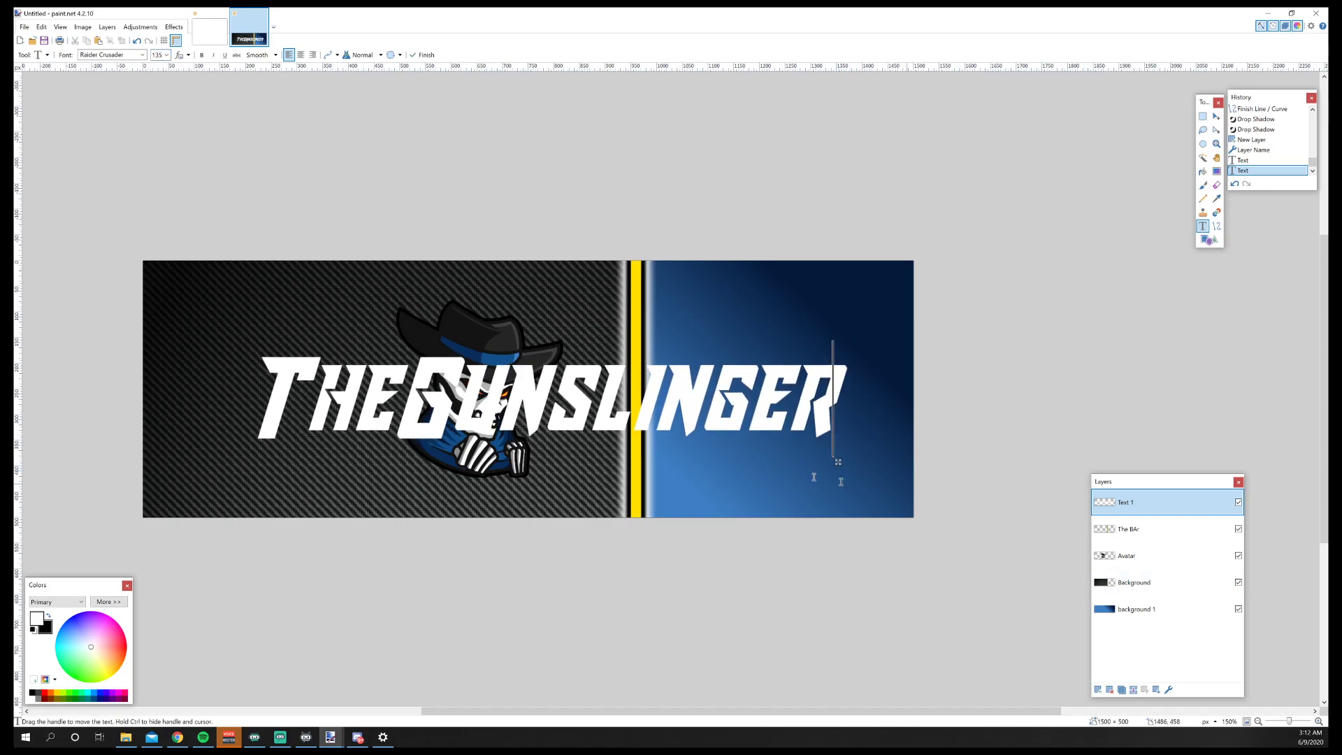
# Hide the bar, Avatar, Background and background 1 layers, leaving only the Text 1 layer visible.
pyautogui.click(1238, 529)
pyautogui.click(1239, 555)
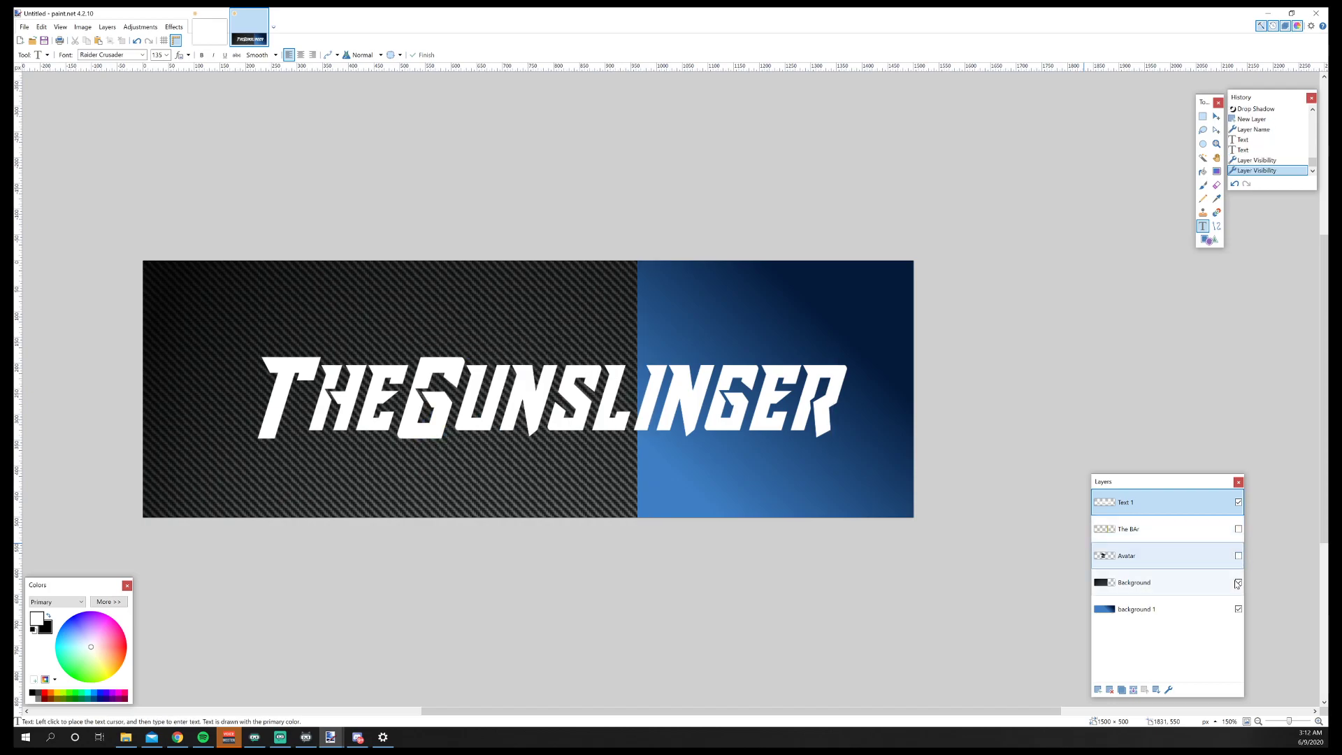
pyautogui.click(1239, 582)
pyautogui.click(1238, 609)
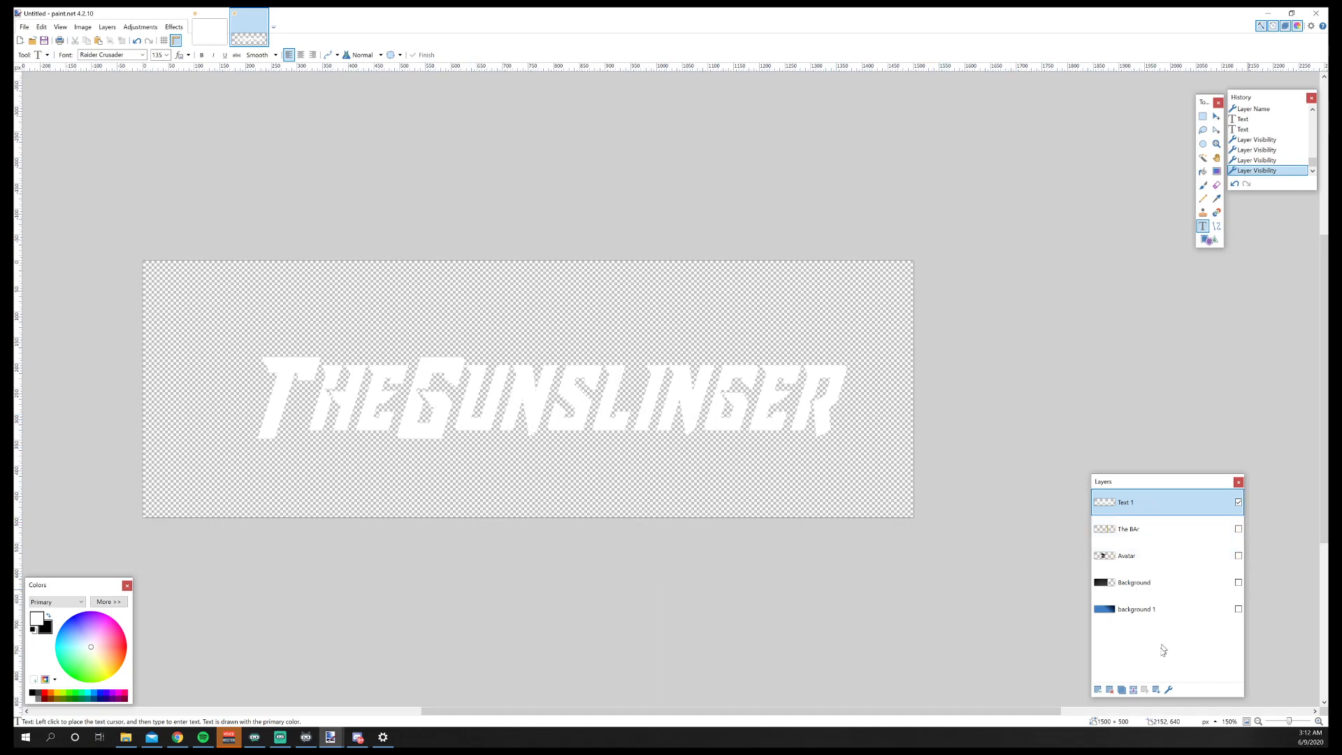
# Add a new layer above Text 1, then select the title's lower half on Text 1 with a rectangle about 1221 × 138 px.
pyautogui.click(1098, 689)
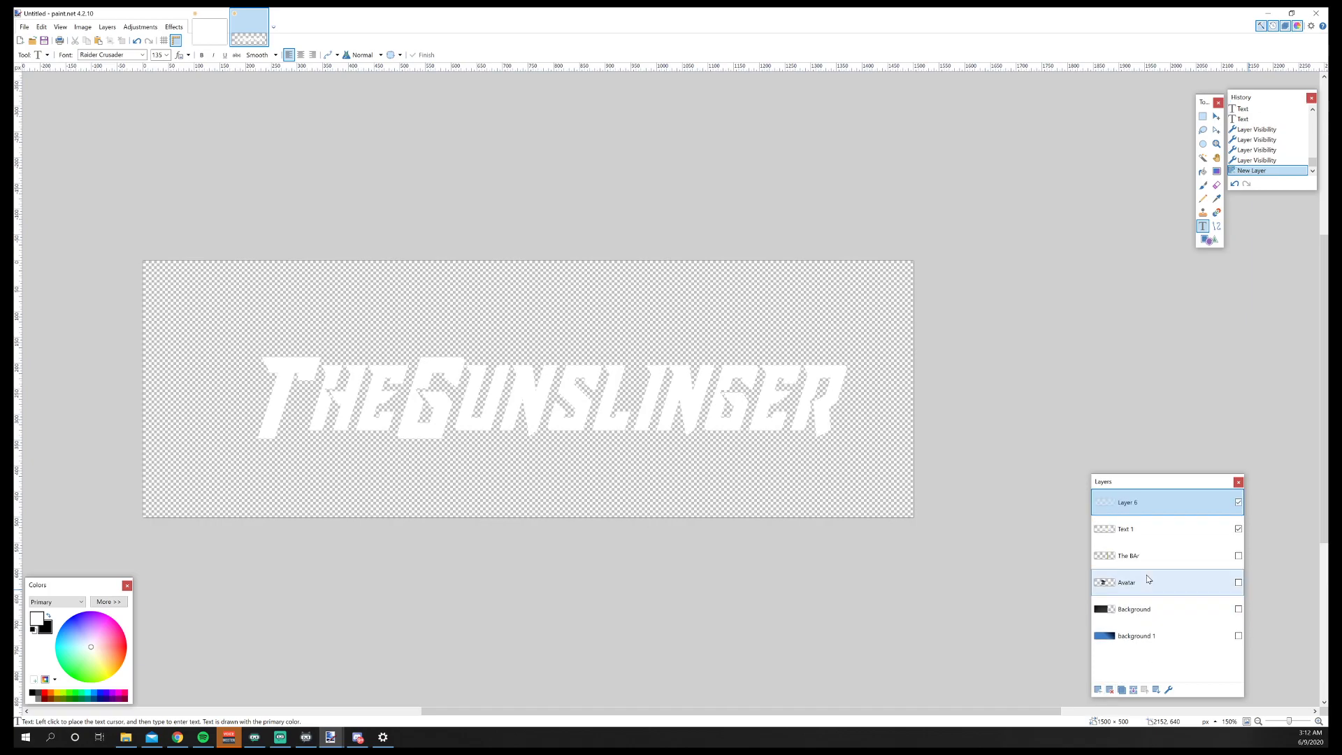
pyautogui.click(1147, 536)
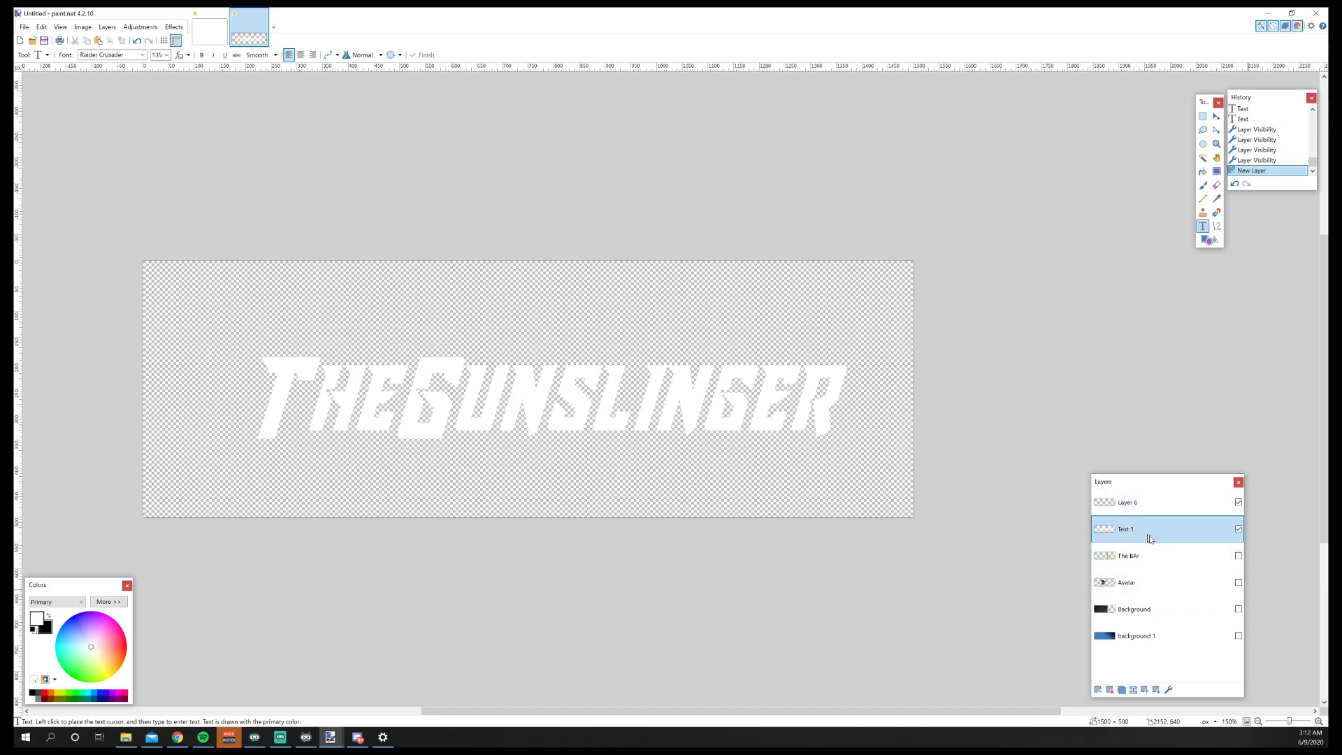
pyautogui.click(1204, 119)
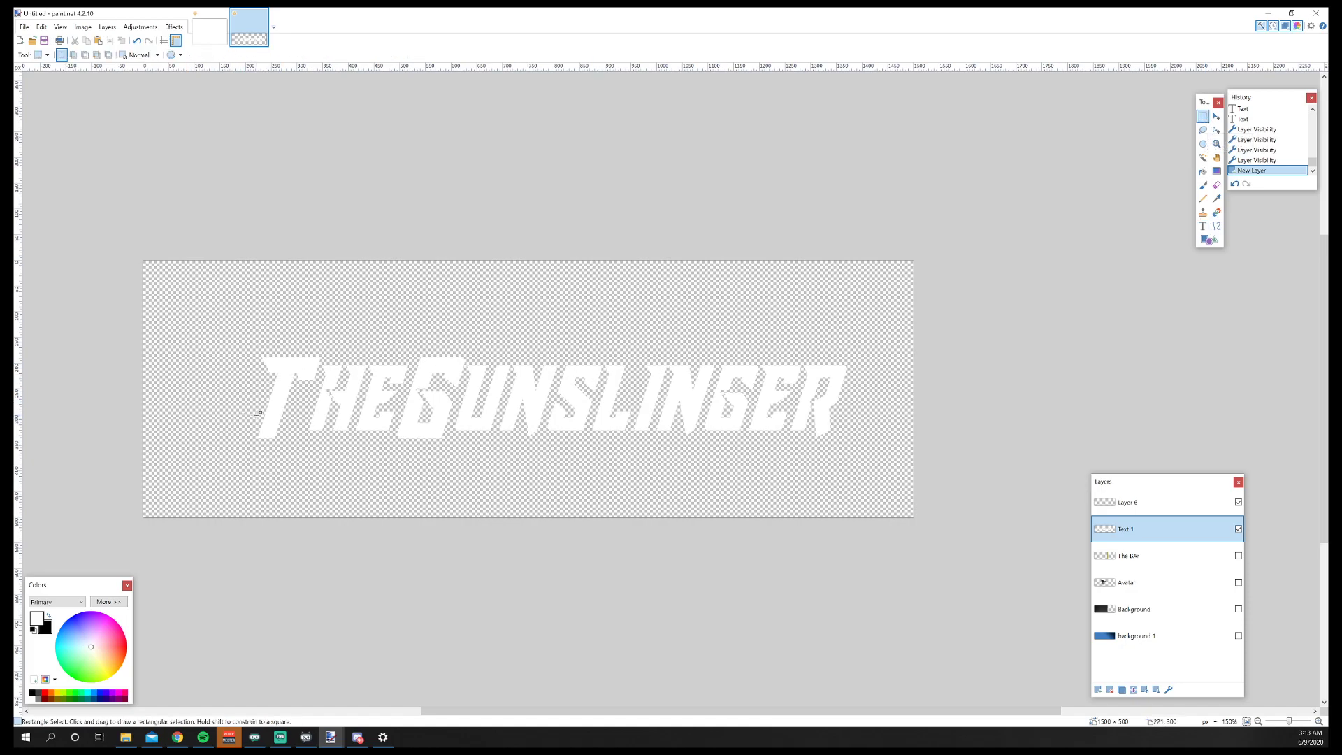
pyautogui.moveTo(230, 410); pyautogui.dragTo(858, 479)
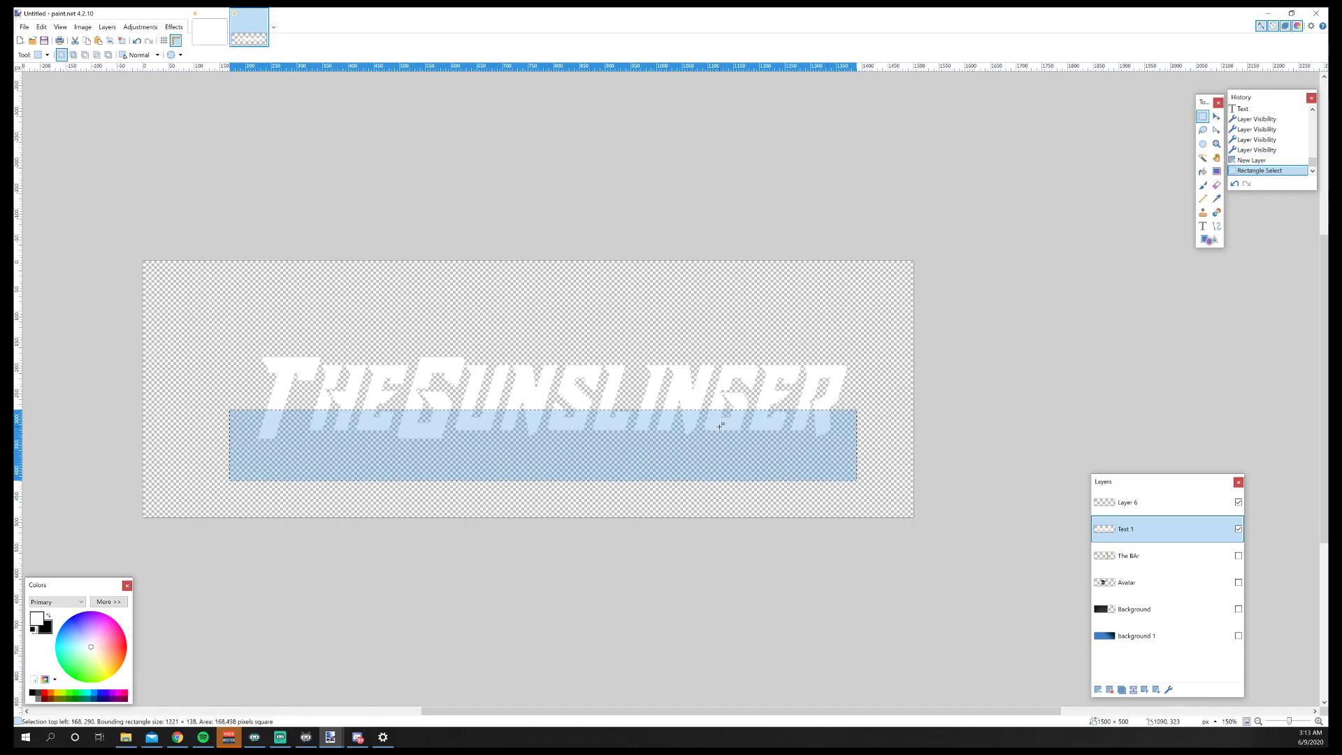
# Copy the selected lower half of the title into the new top layer at the same position and deselect.
pyautogui.click(1185, 512)
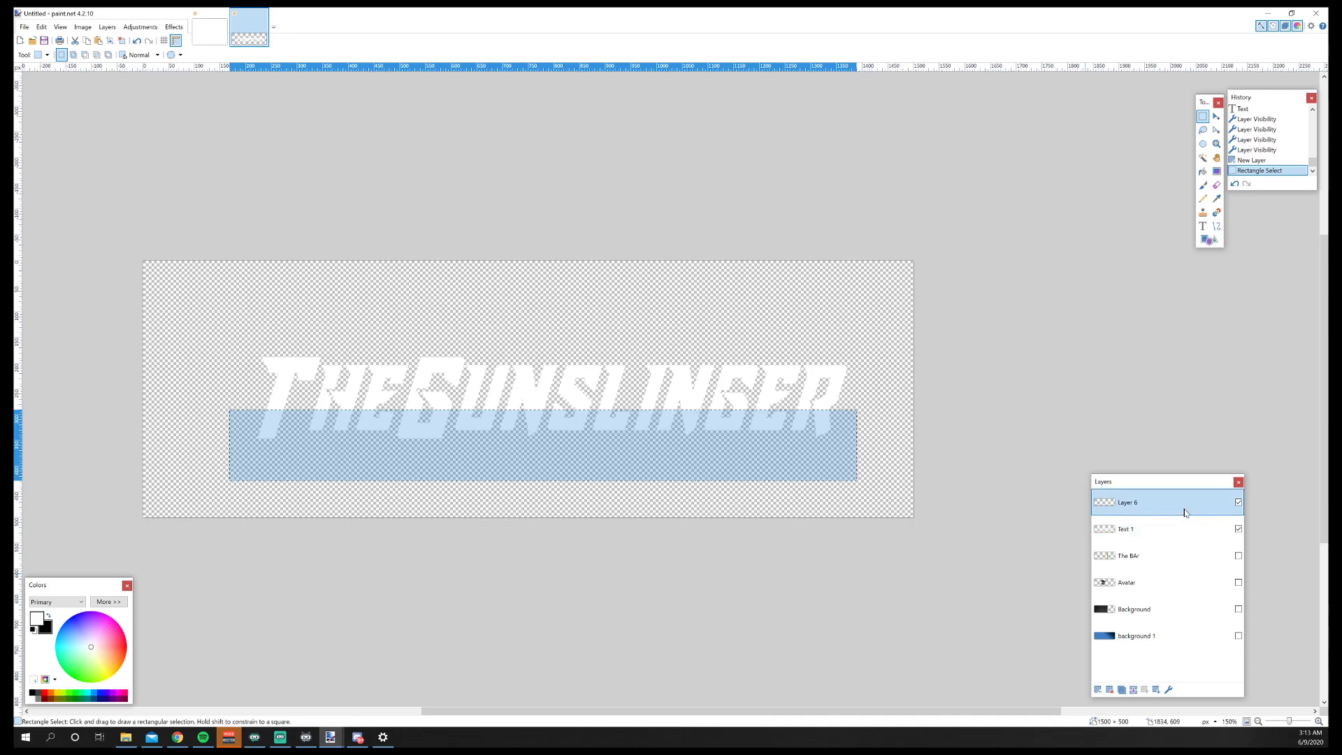
pyautogui.hotkey('ctrl', 'v')
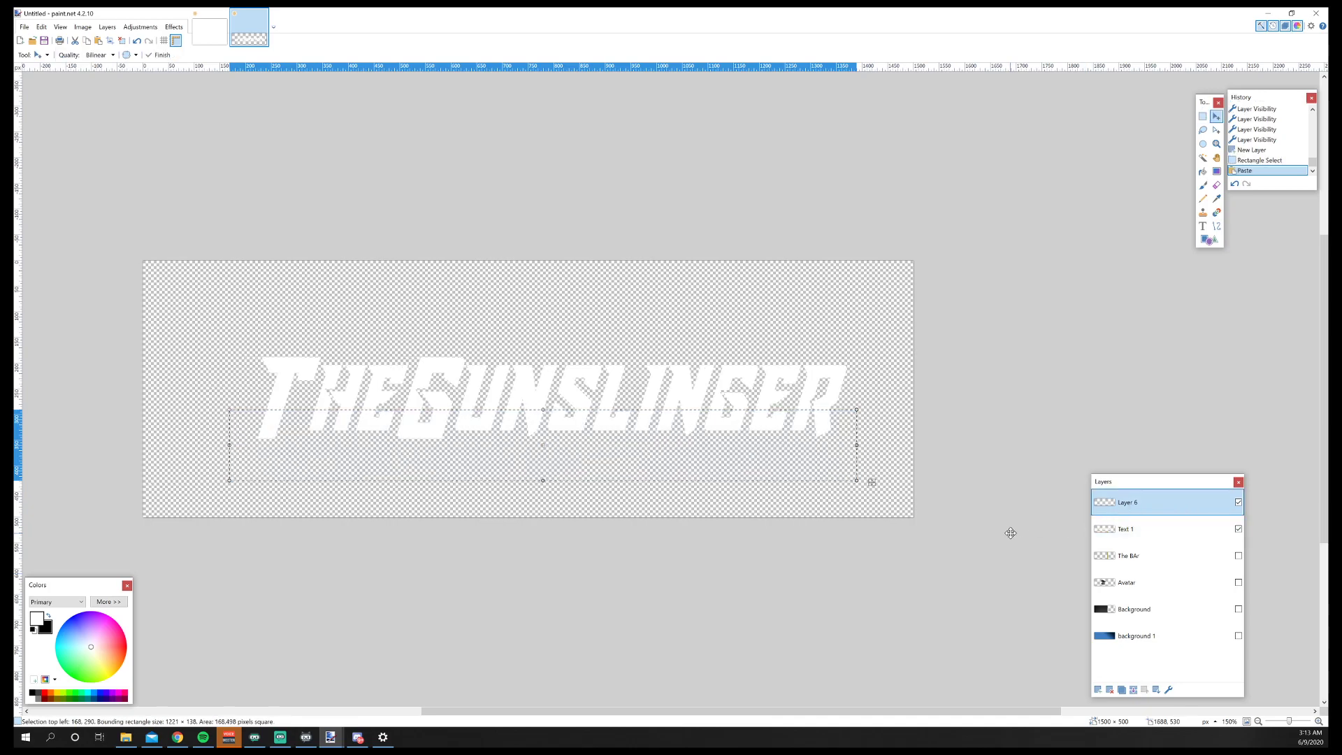
pyautogui.hotkey('ctrl', 'd')
# Name the top layer "Text 2" and check its content by briefly hiding the Text 1 layer.
pyautogui.doubleClick(1147, 503)
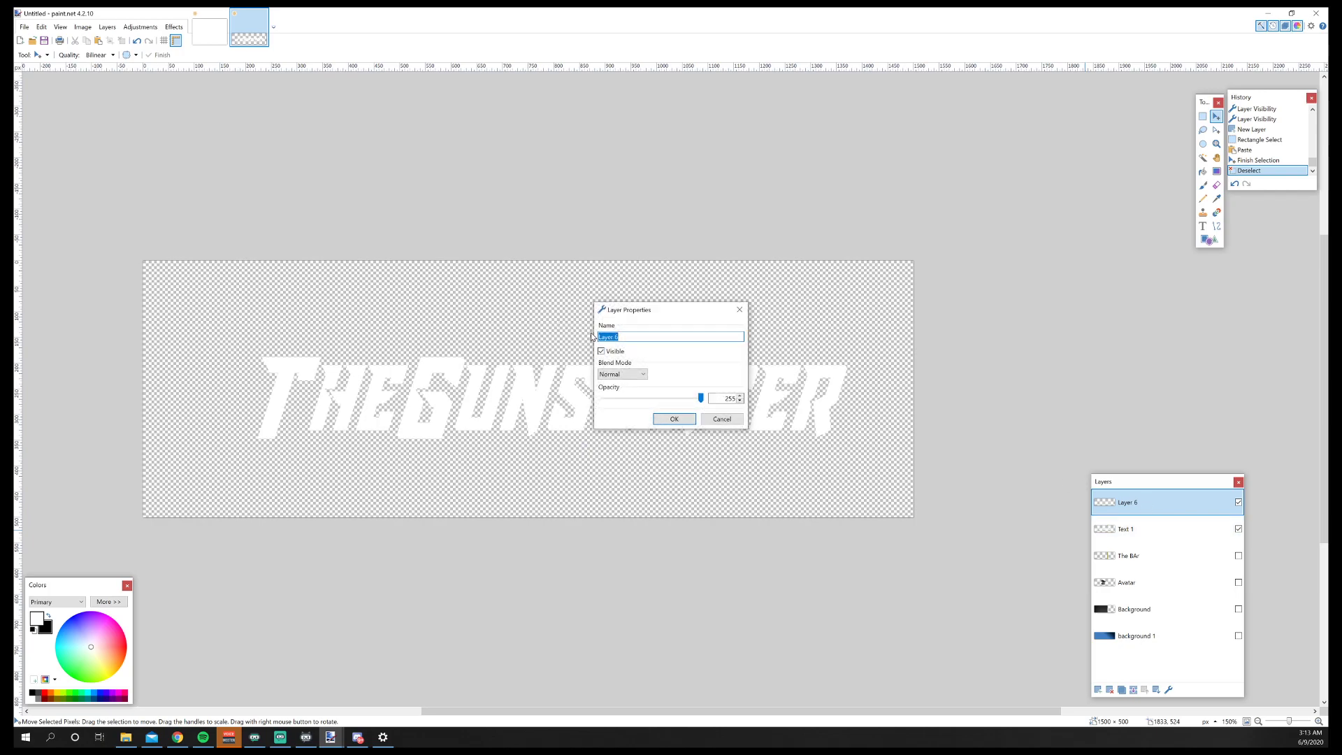
pyautogui.write('Text 2')
pyautogui.press('Return')
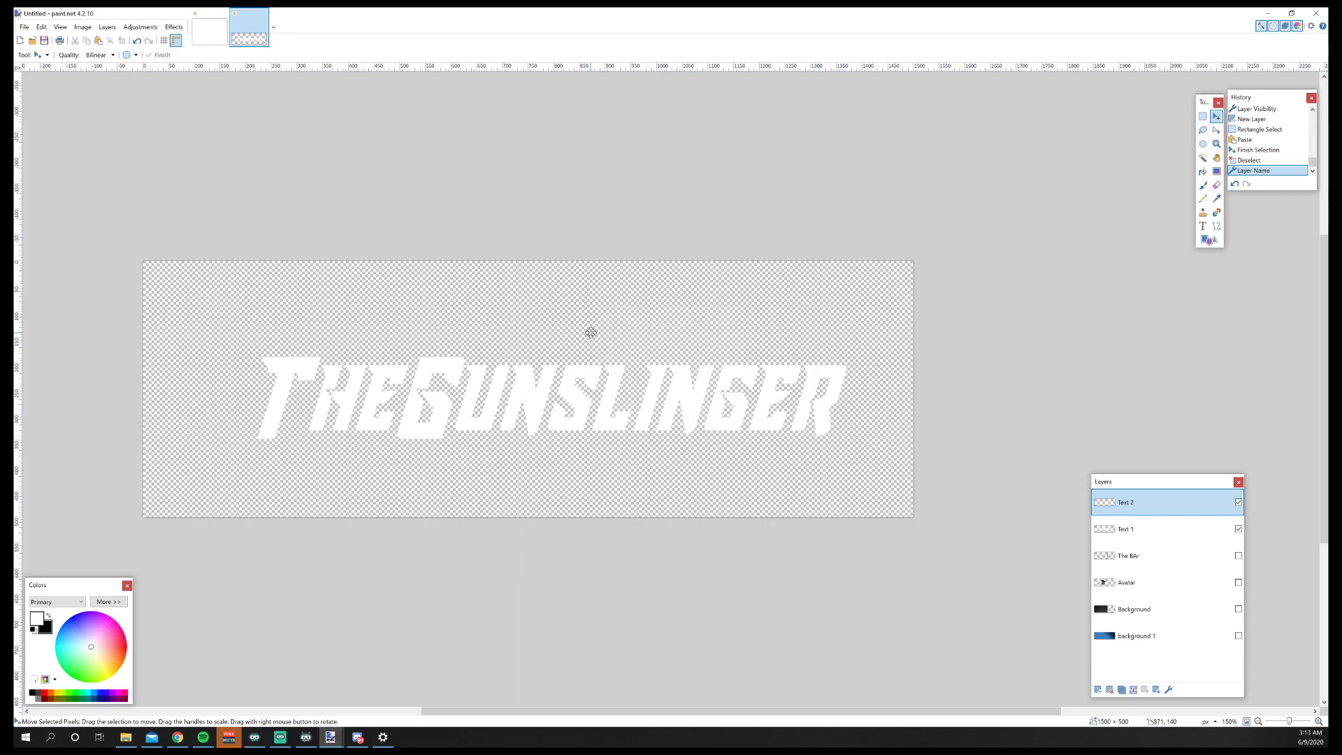
pyautogui.click(1239, 530)
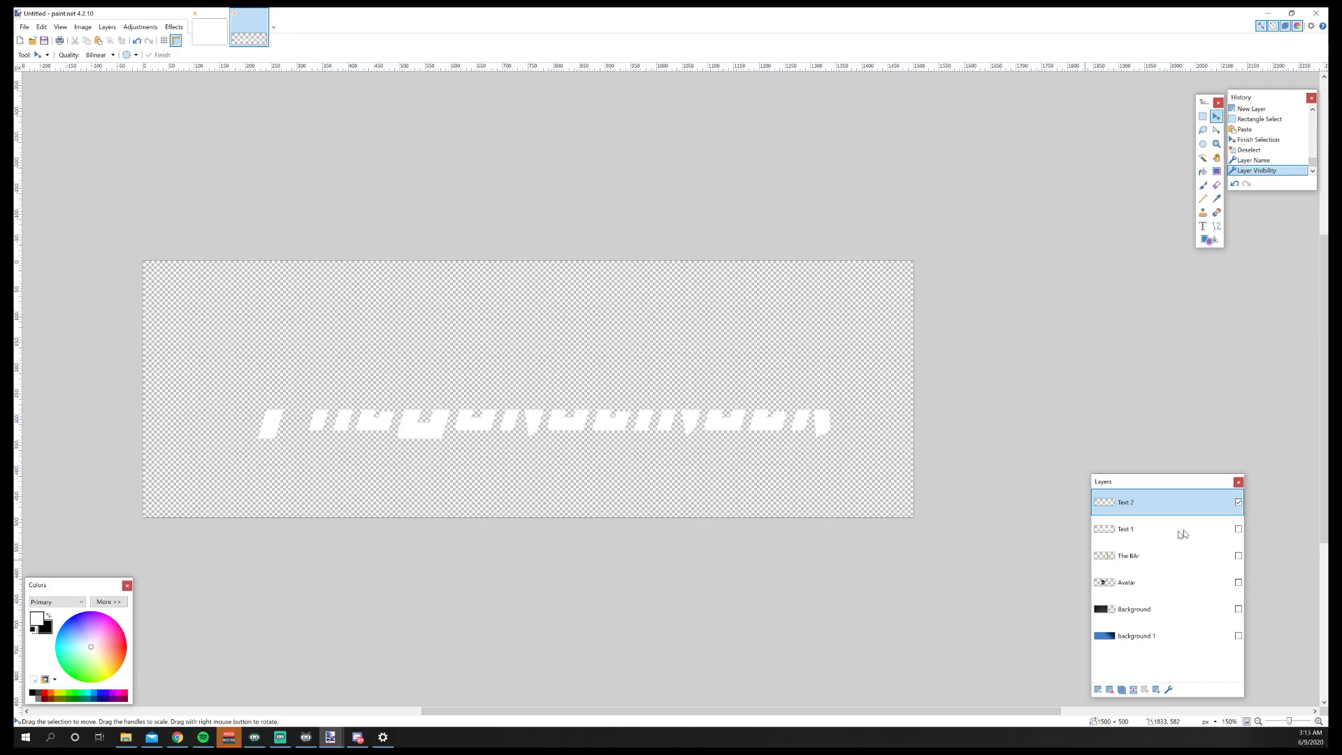
pyautogui.click(1239, 529)
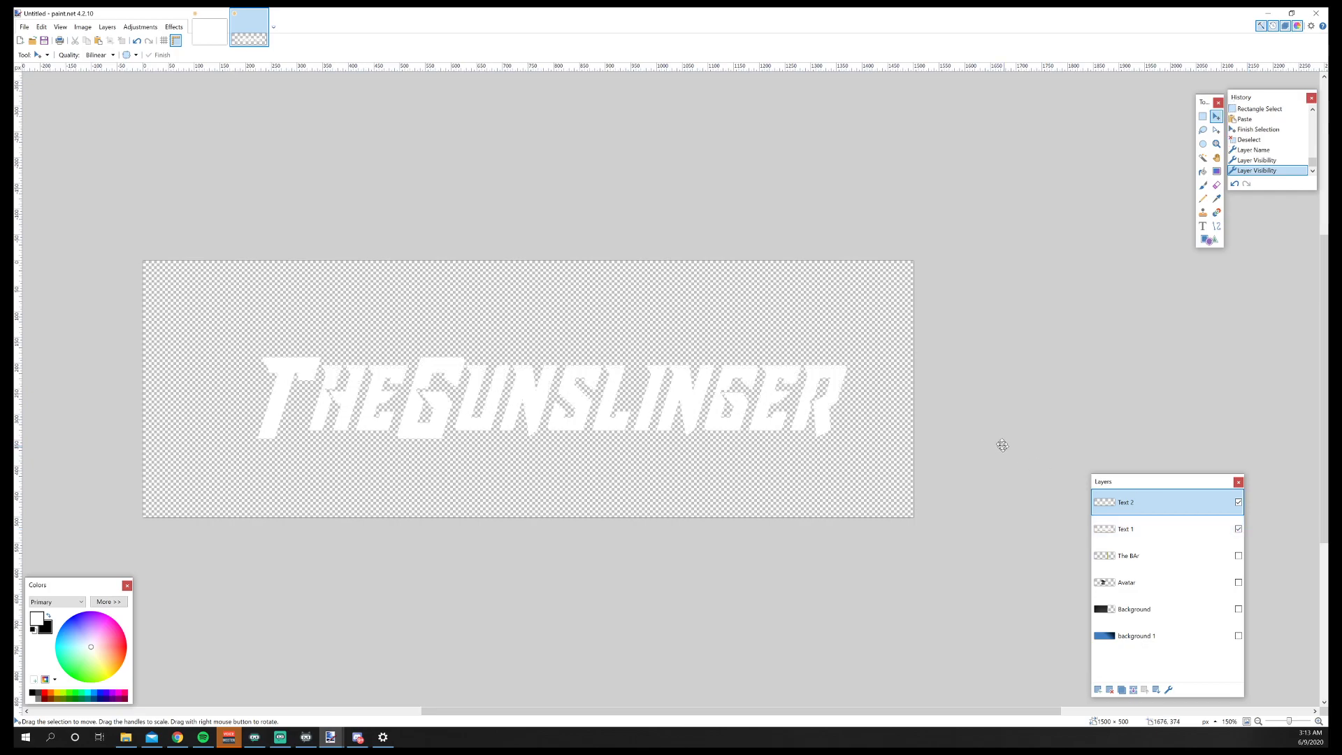
# Try a Hue / Saturation adjustment on the Text 2 layer using the hue setting.
pyautogui.click(139, 27)
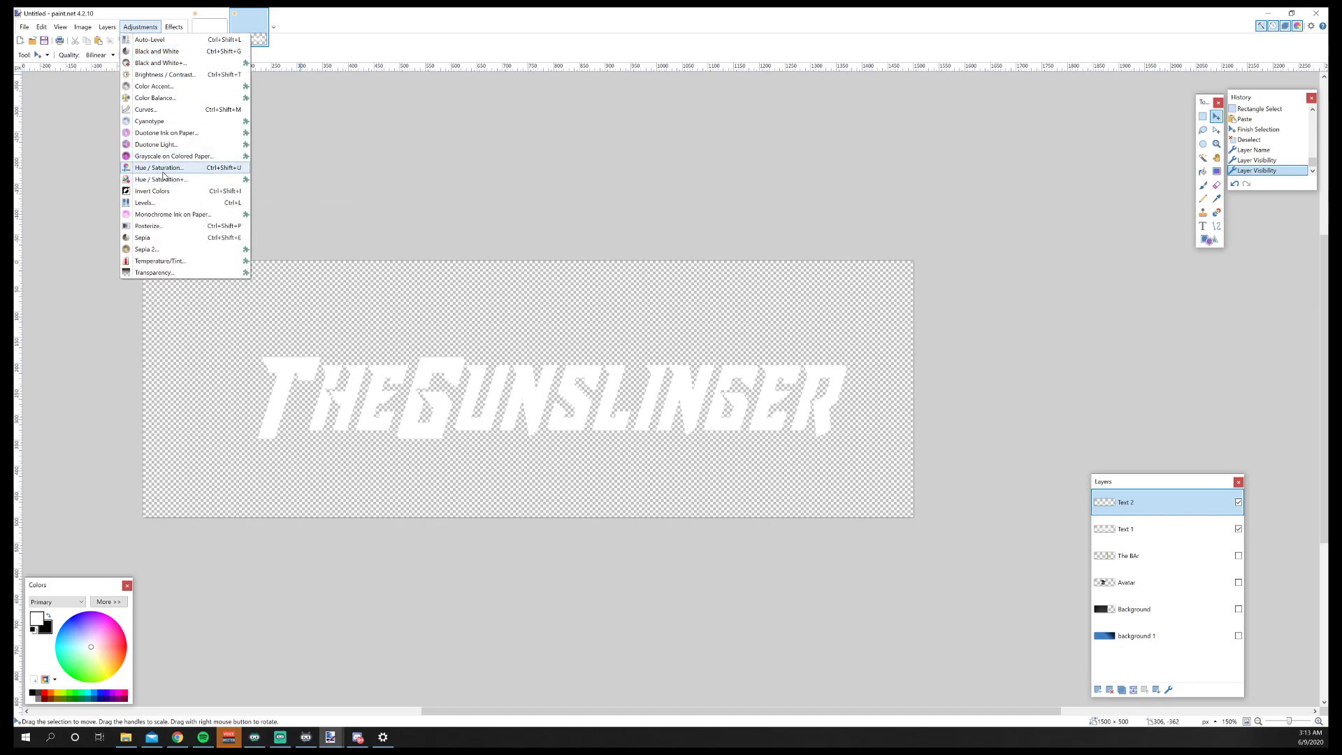
pyautogui.click(163, 171)
pyautogui.moveTo(637, 321); pyautogui.dragTo(1019, 279)
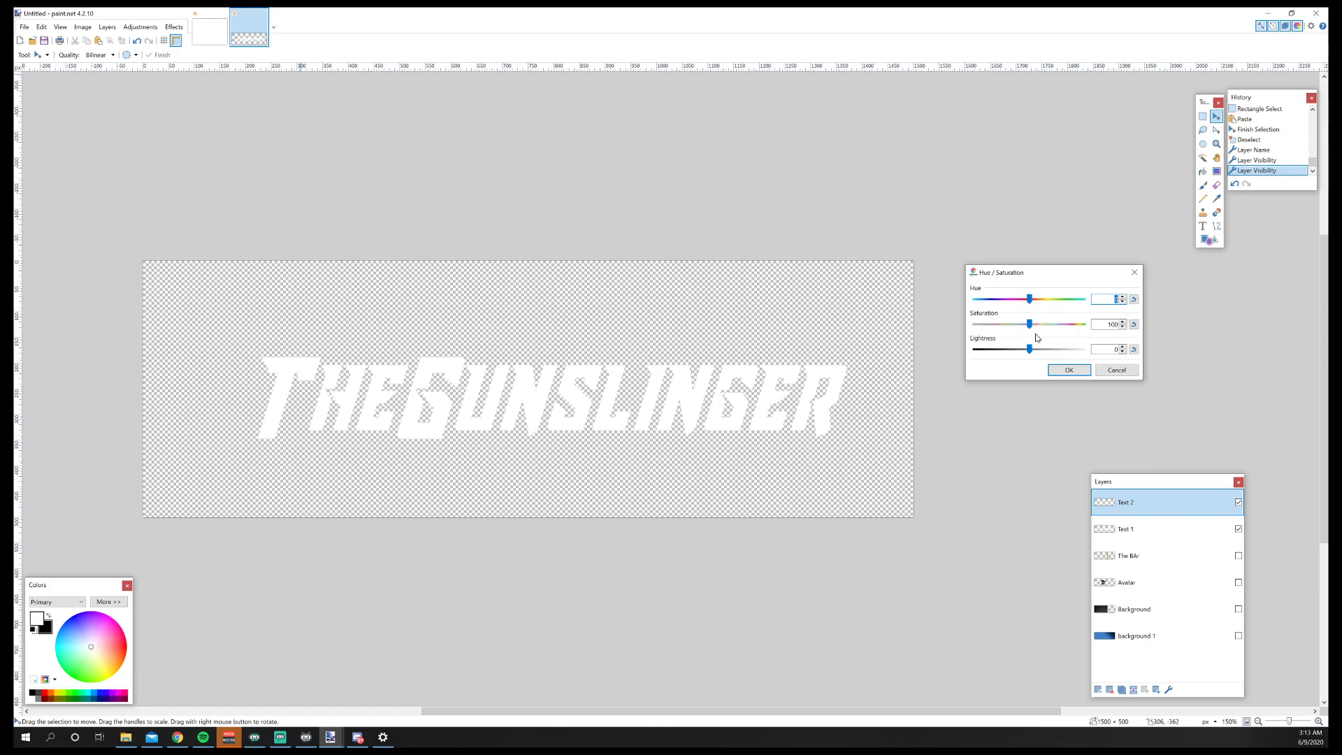
pyautogui.moveTo(1029, 300)
pyautogui.mouseDown()
pyautogui.moveTo(1042, 305)
pyautogui.moveTo(1030, 302)
pyautogui.mouseUp()
pyautogui.press('Tab')
pyautogui.press('Return')
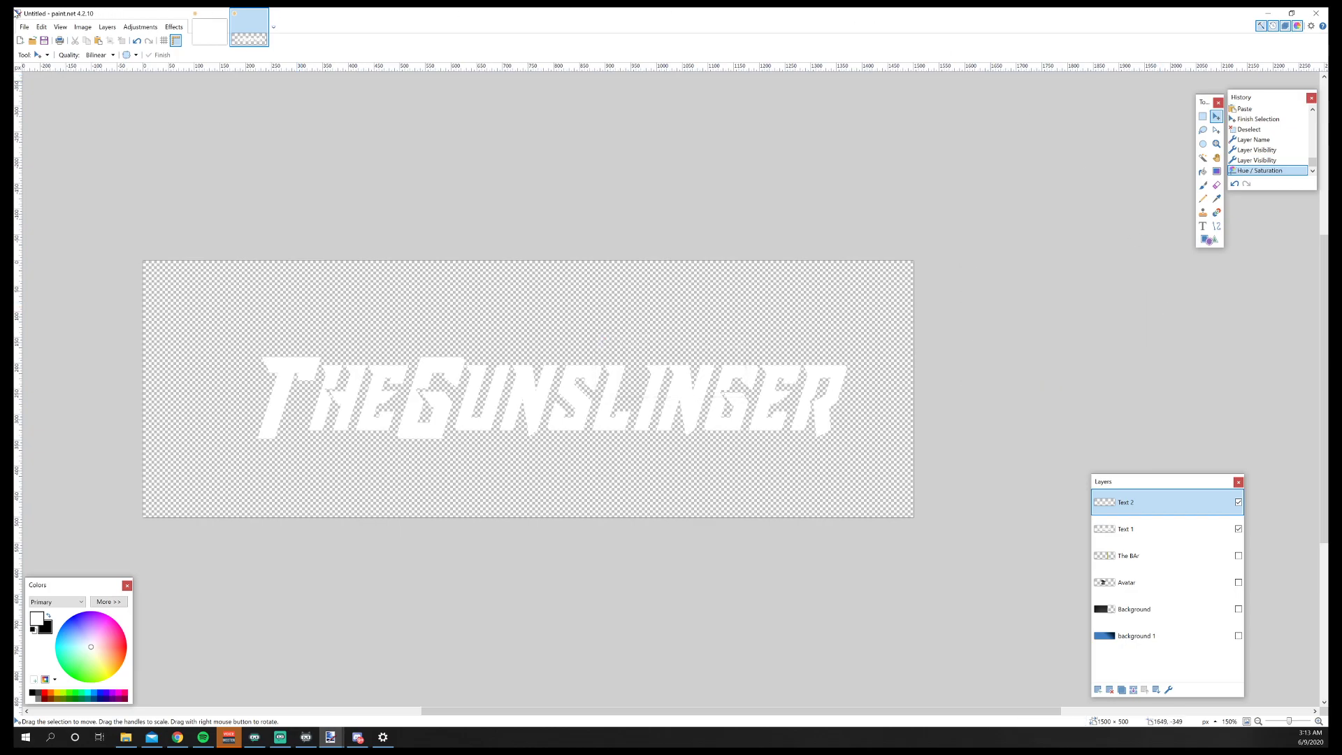
# Darken the Text 2 layer to light gray by lowering its lightness with Hue / Saturation, and merge it down into Text 1.
pyautogui.click(140, 27)
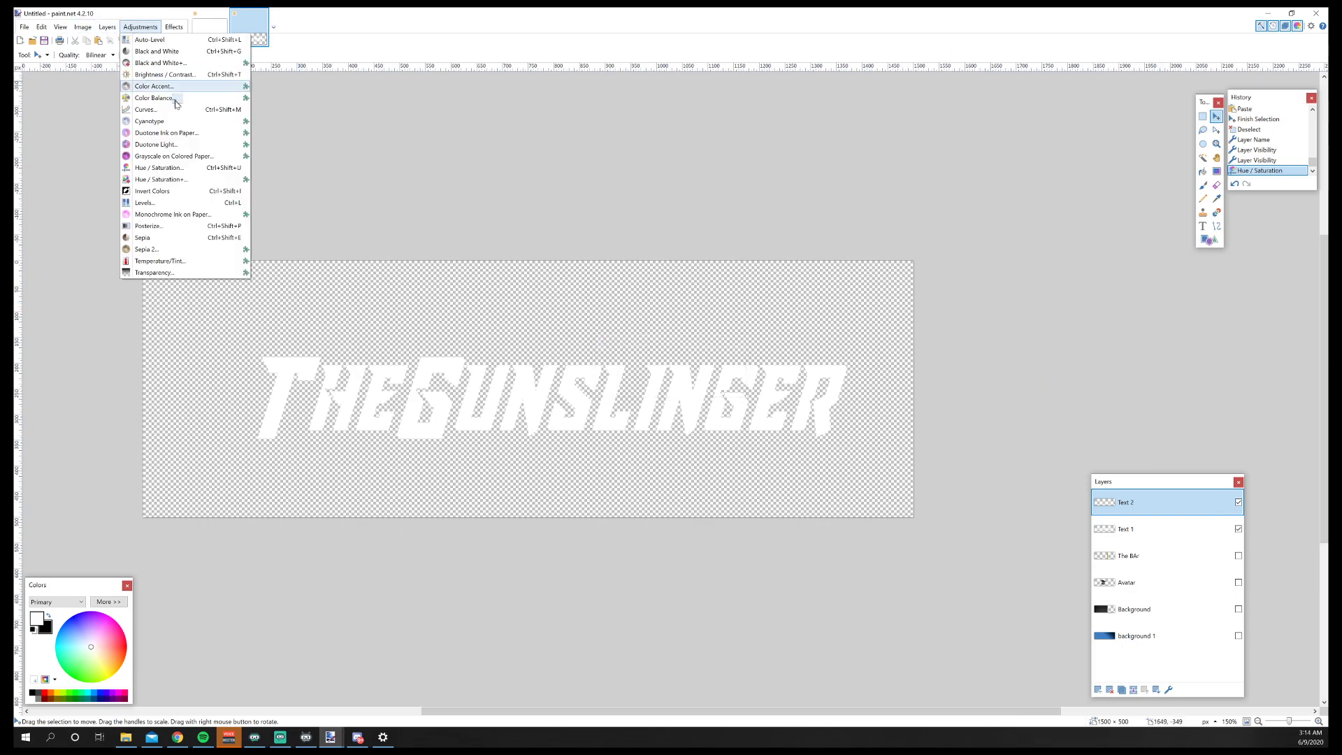
pyautogui.click(173, 172)
pyautogui.moveTo(653, 329); pyautogui.dragTo(1035, 247)
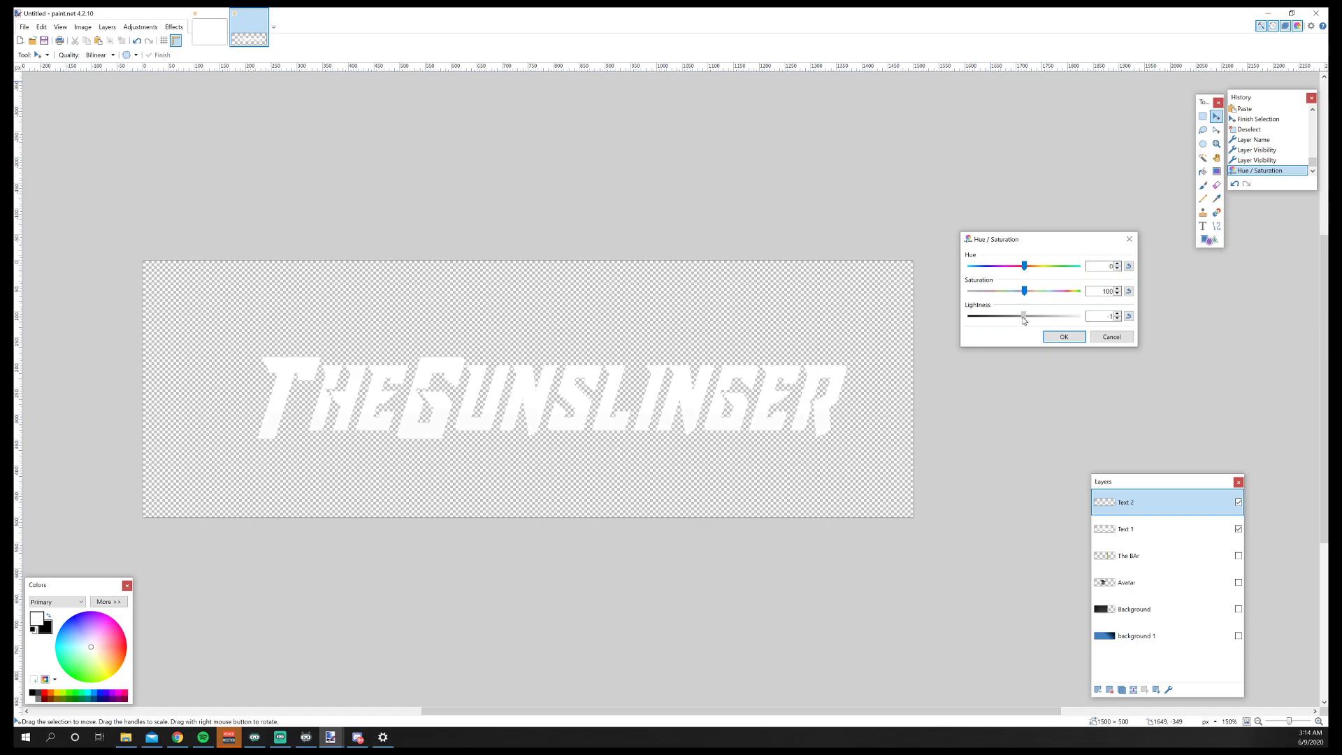
pyautogui.moveTo(1021, 321); pyautogui.dragTo(1019, 321)
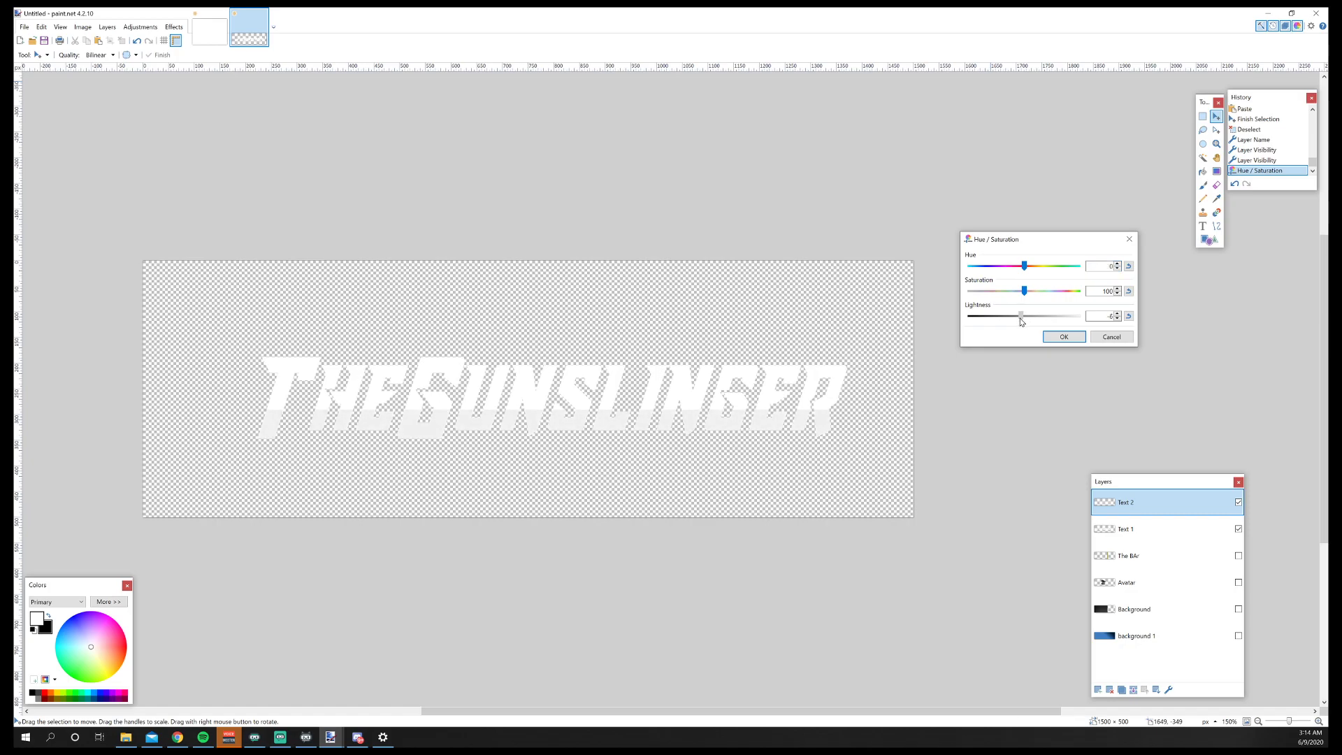
pyautogui.click(1059, 337)
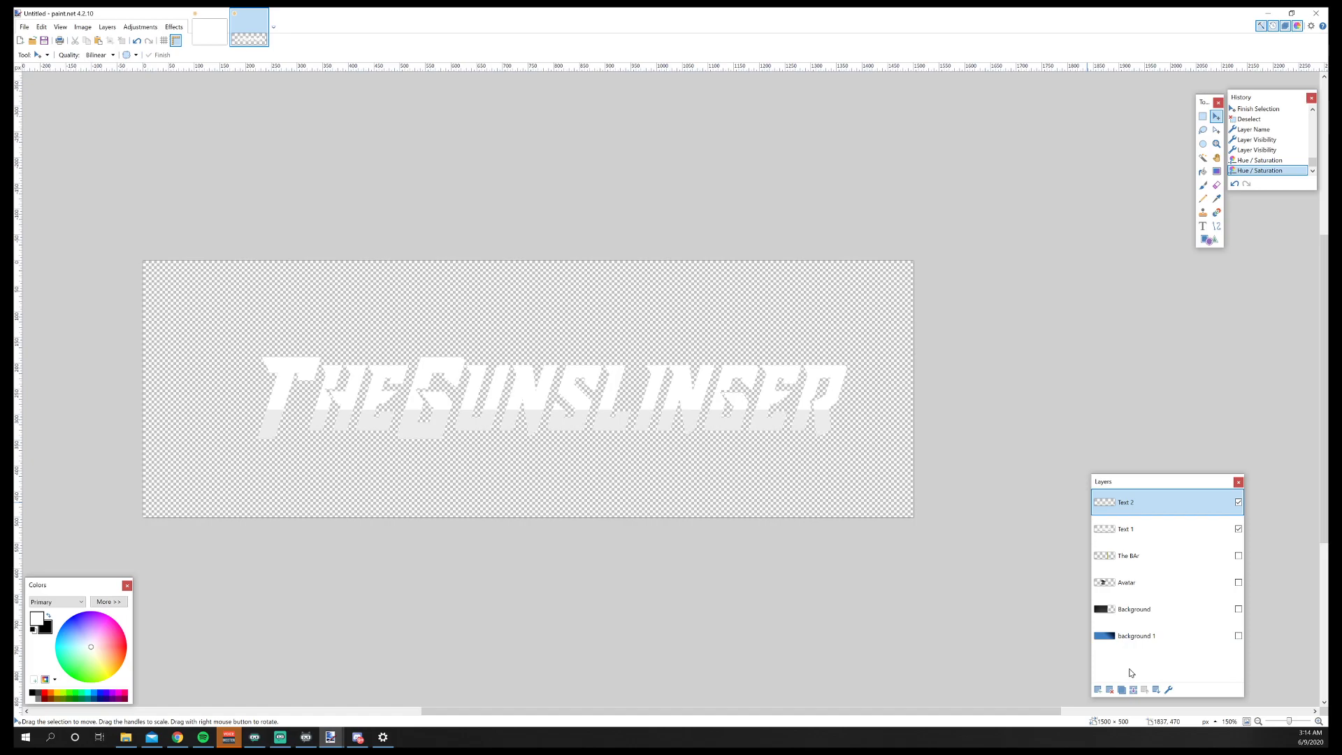
pyautogui.click(1133, 690)
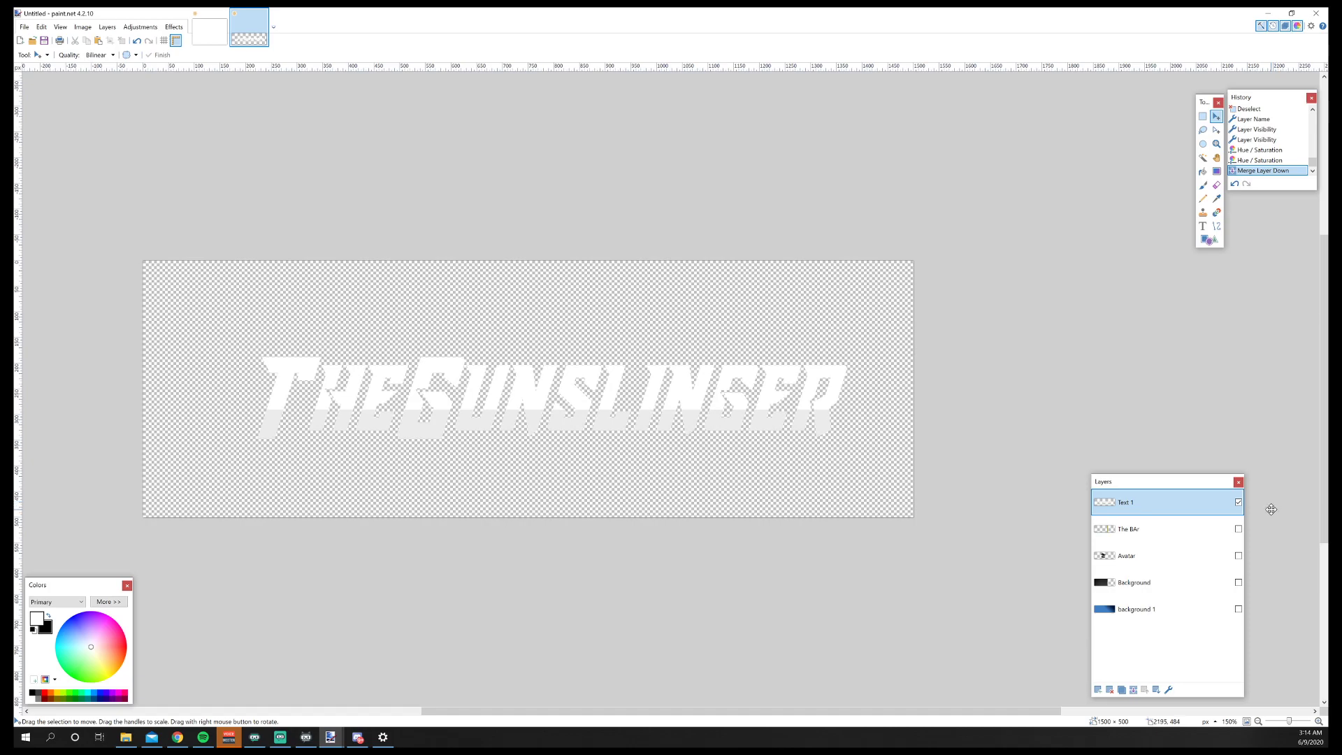
# Duplicate the merged Text 1 layer, shift the entire content of the lower copy down 8 pixels, and deselect.
pyautogui.click(1121, 690)
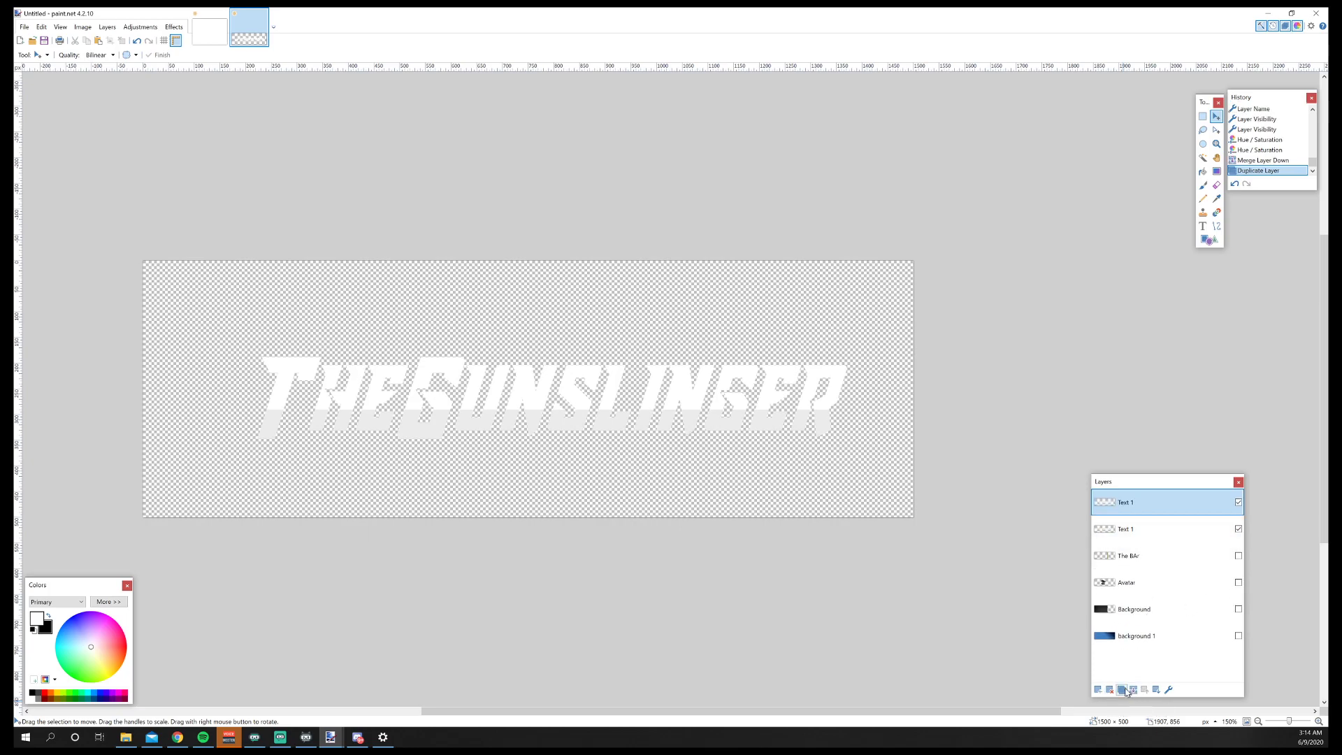
pyautogui.click(1161, 534)
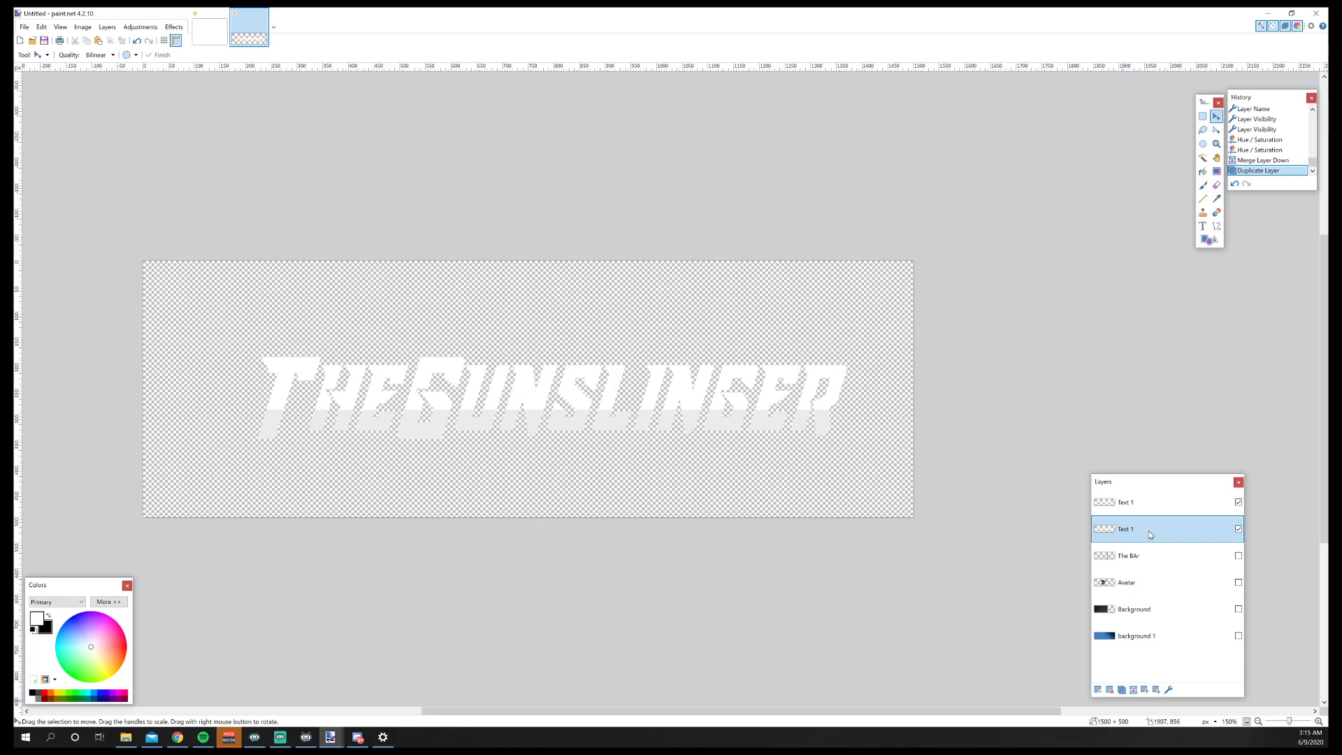
pyautogui.hotkey('ctrl', 'a')
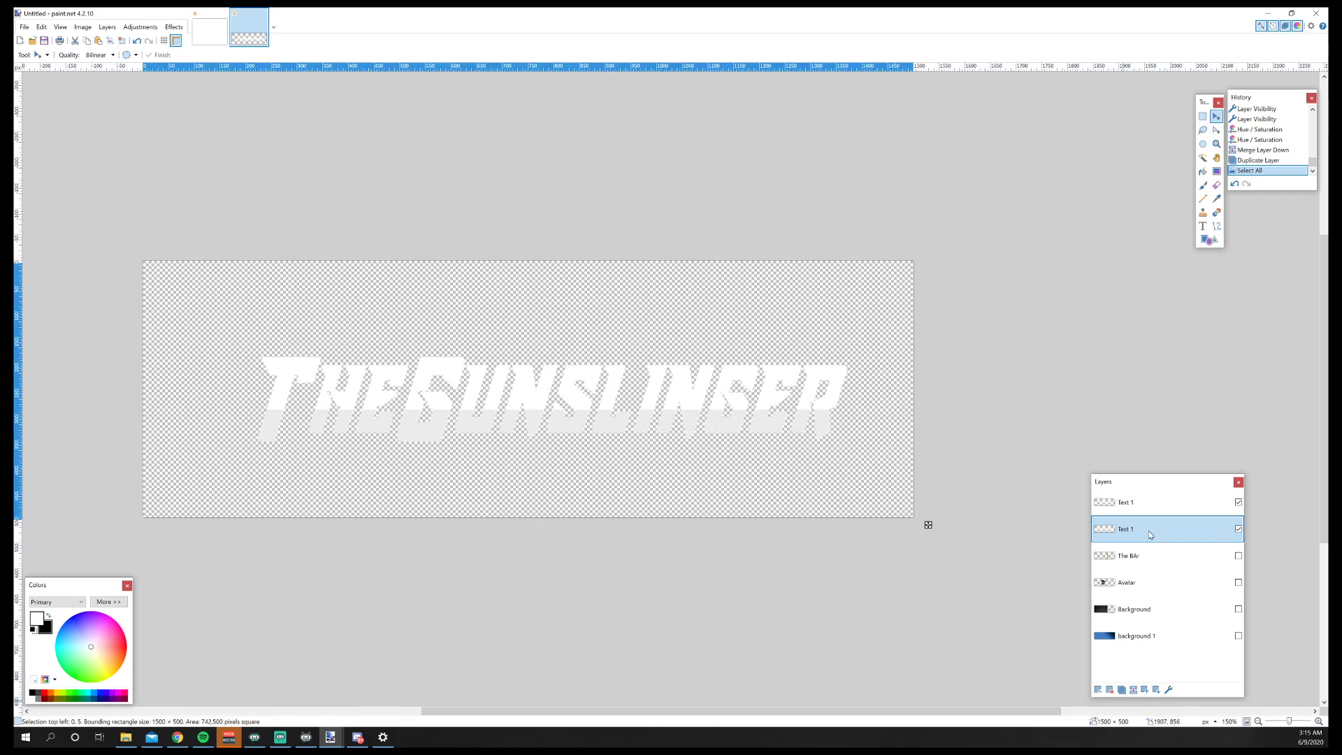
pyautogui.press('Down')
pyautogui.press('Down')
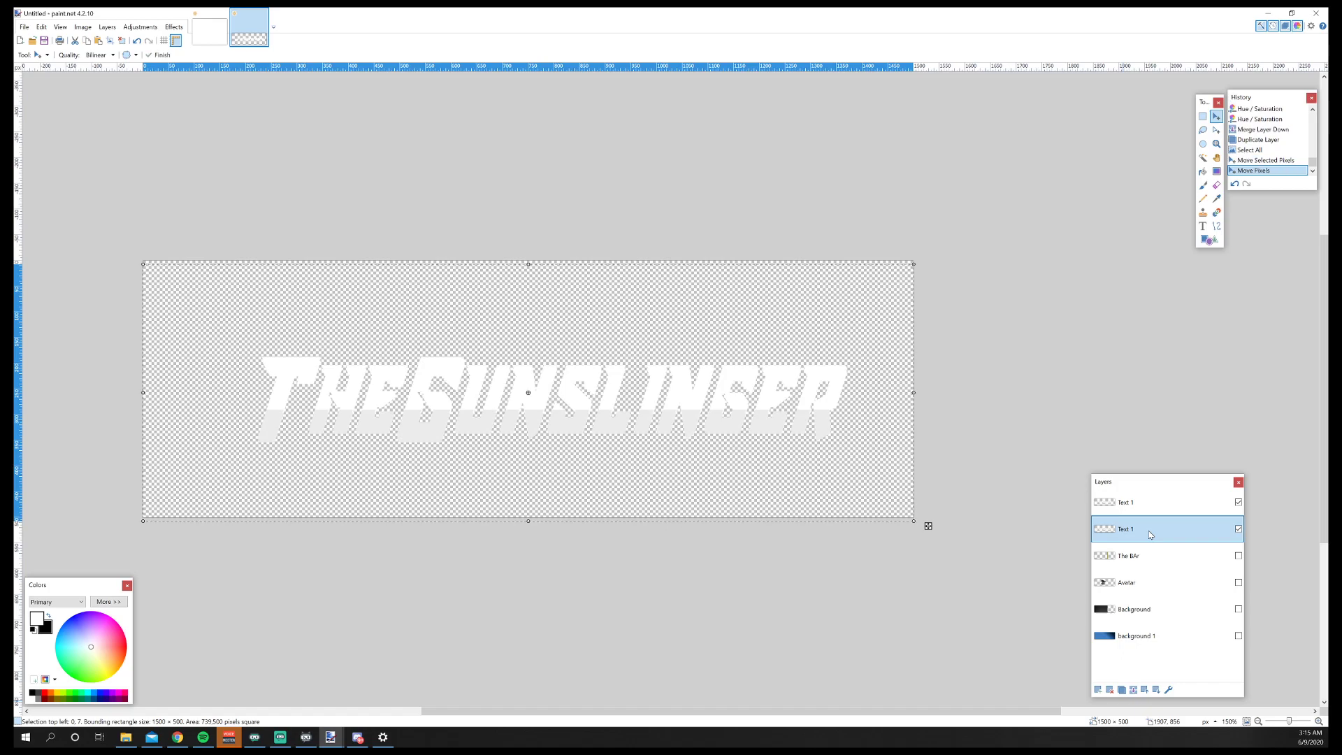
pyautogui.press('Down')
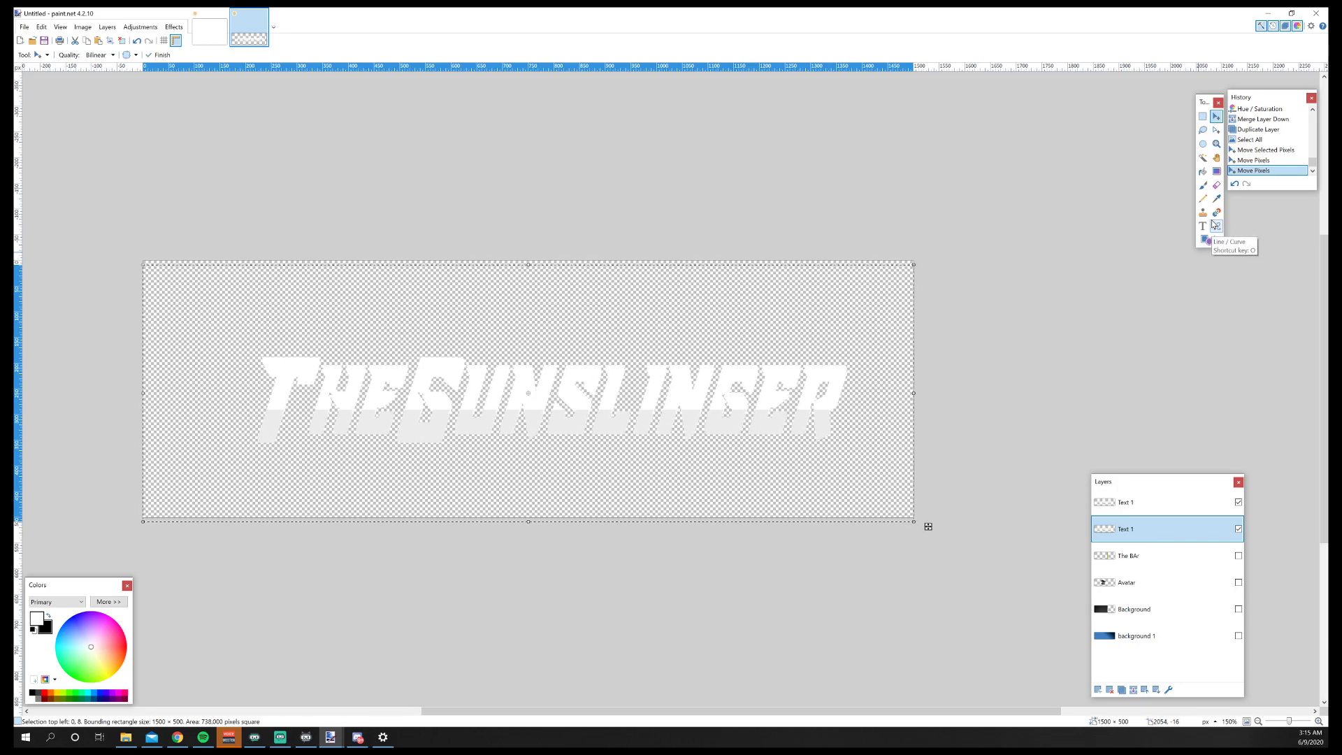
pyautogui.hotkey('ctrl', 'd')
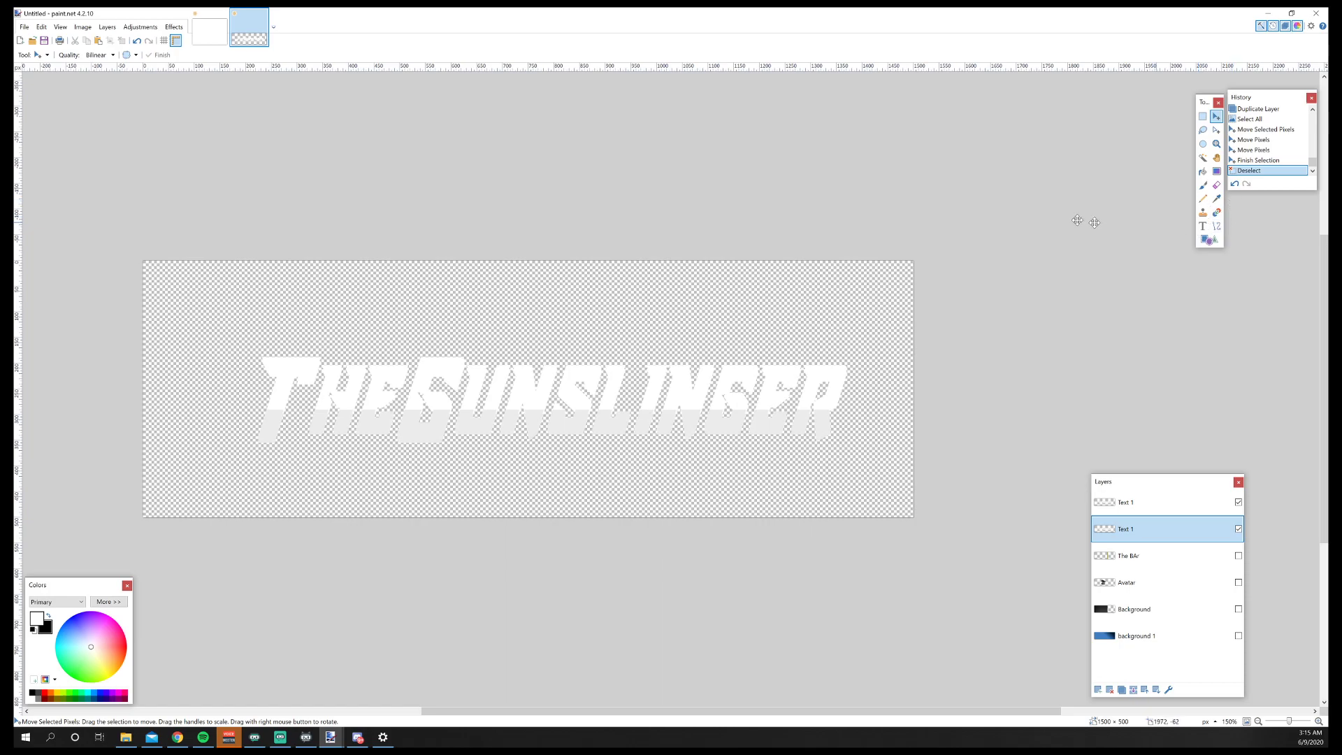
# Darken the lower Text 1 copy with Hue / Saturation at lightness -75, and merge the upper Text 1 layer down into it.
pyautogui.click(140, 26)
pyautogui.click(183, 168)
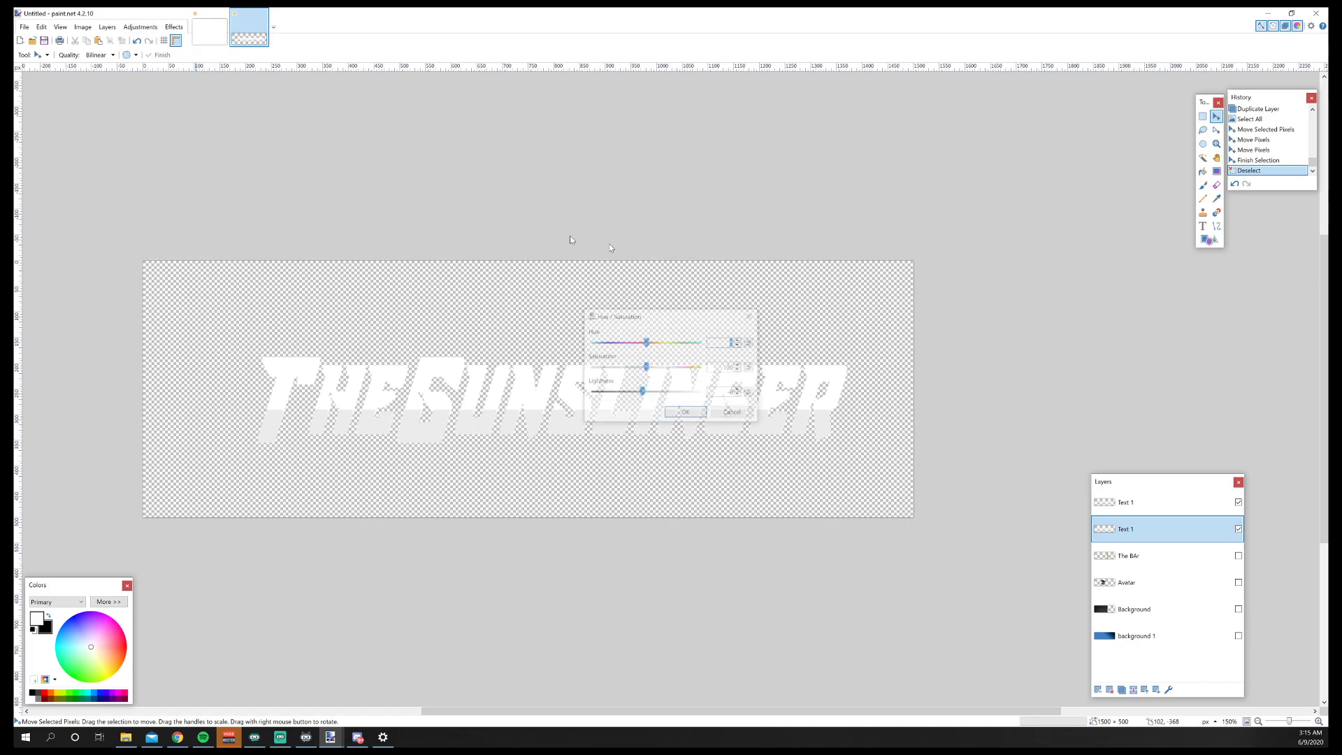
pyautogui.moveTo(688, 321); pyautogui.dragTo(1033, 160)
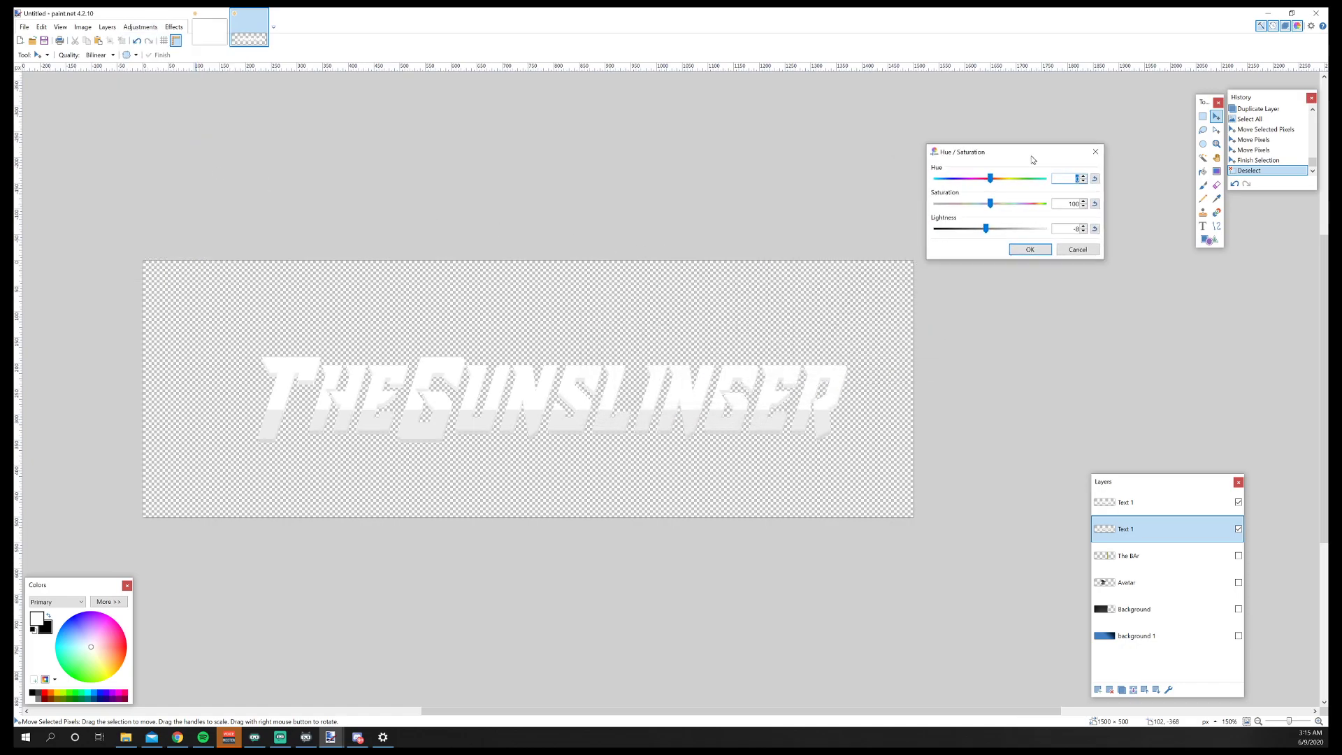
pyautogui.moveTo(987, 232); pyautogui.dragTo(945, 260)
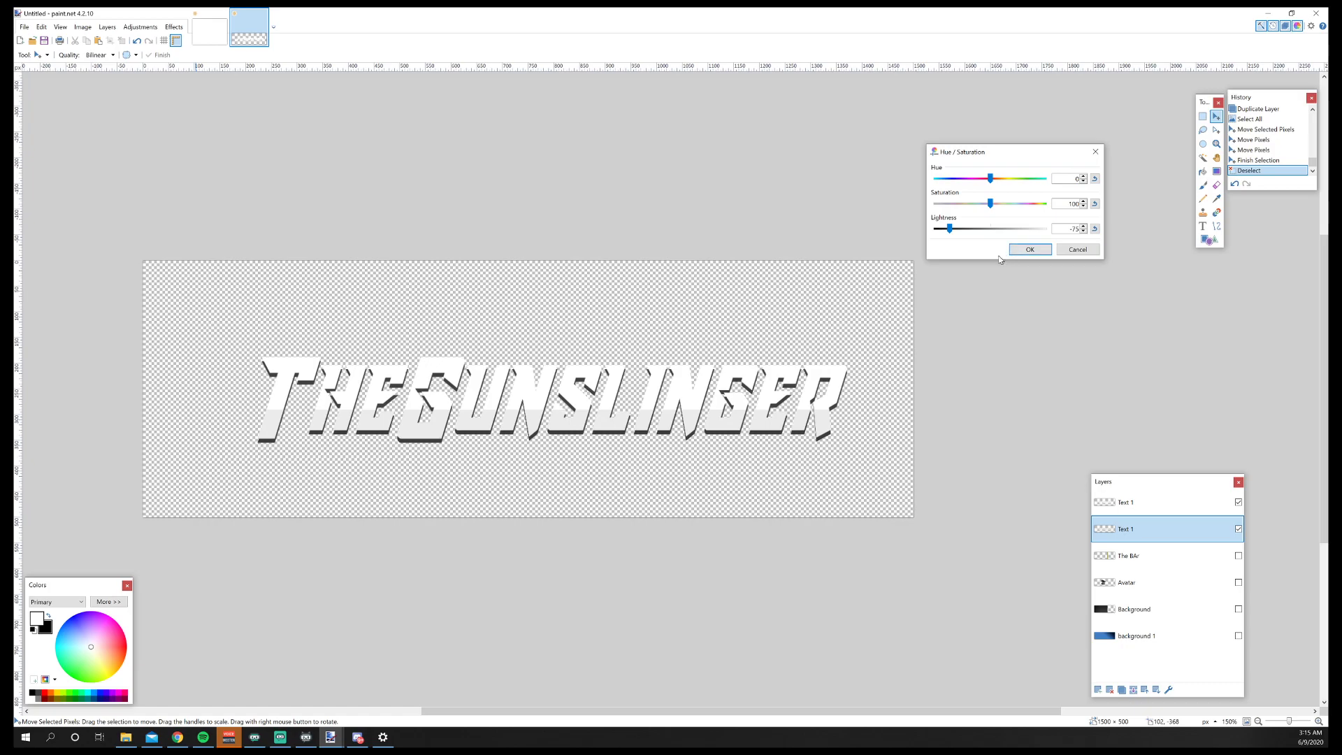
pyautogui.click(1030, 250)
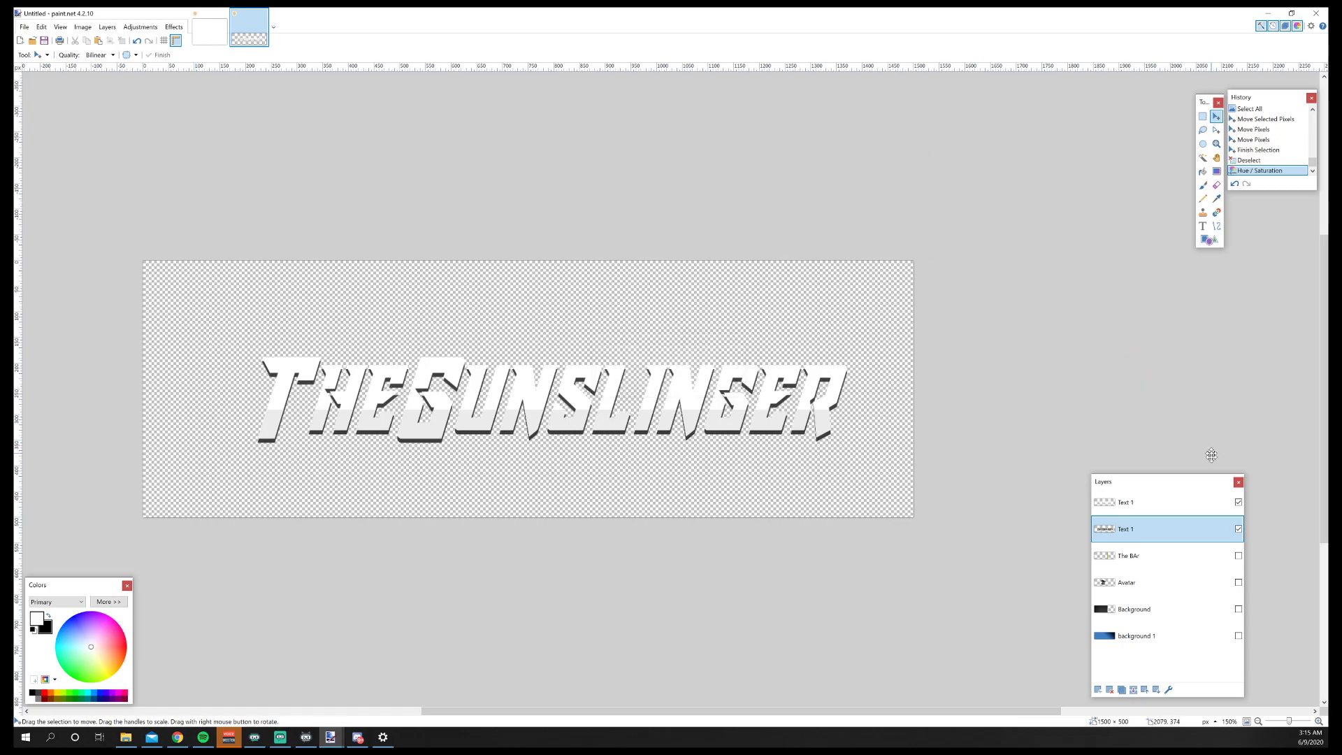
pyautogui.click(1160, 505)
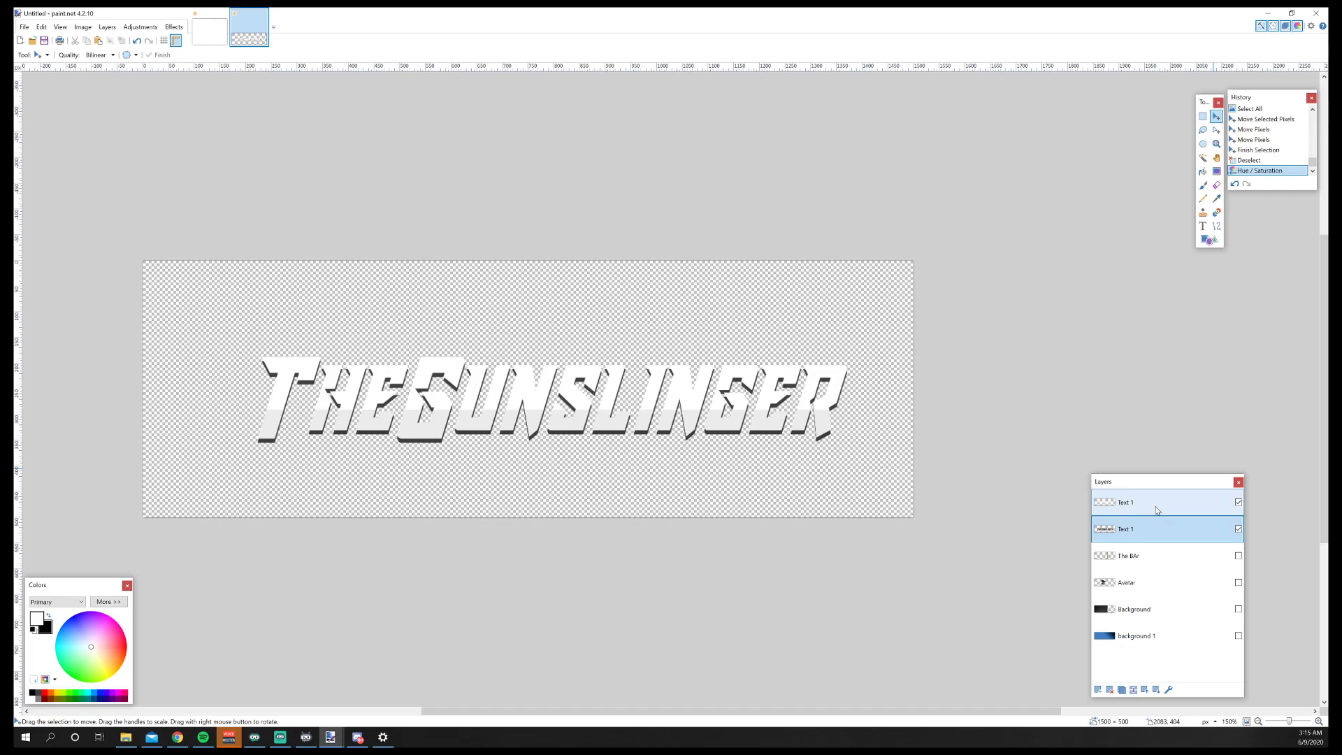
pyautogui.click(1135, 690)
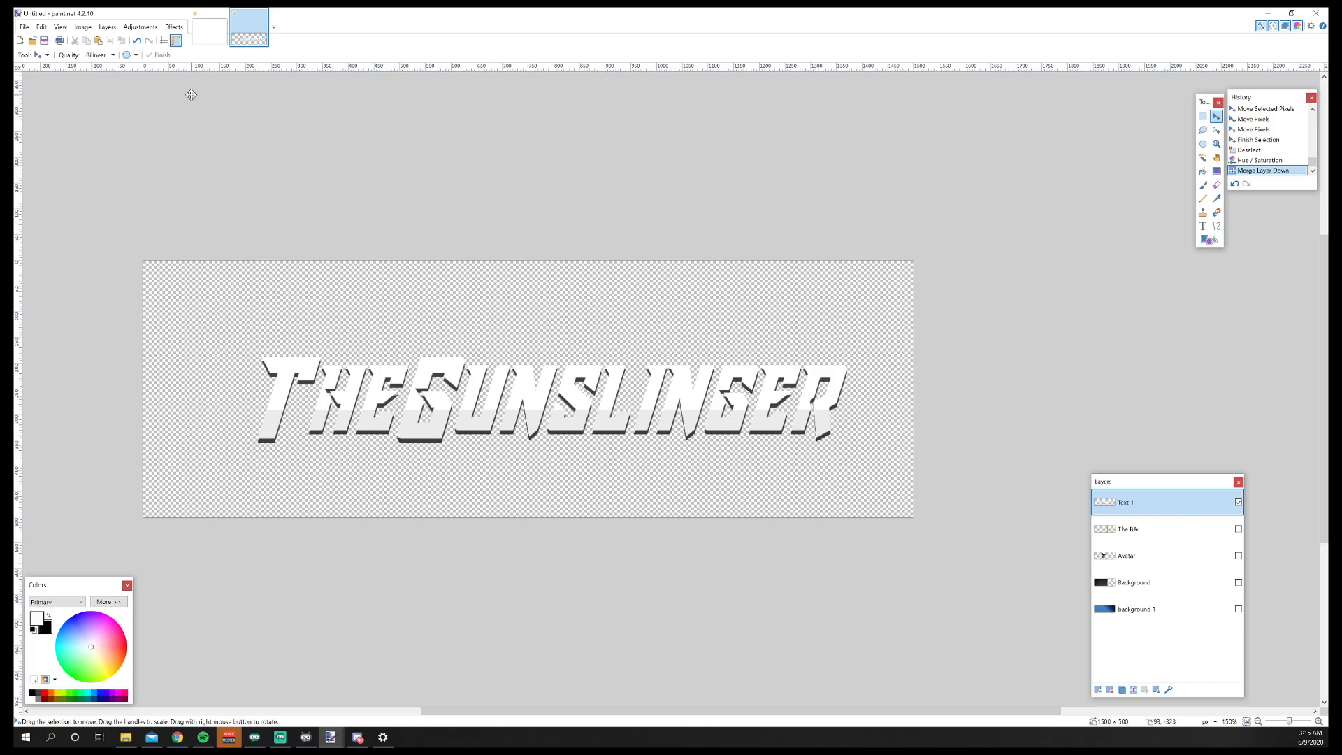
# Apply a black Drop Shadow to the merged title with zero offsets, widening radius 7, blur radius 3 and opacity 255.
pyautogui.click(172, 30)
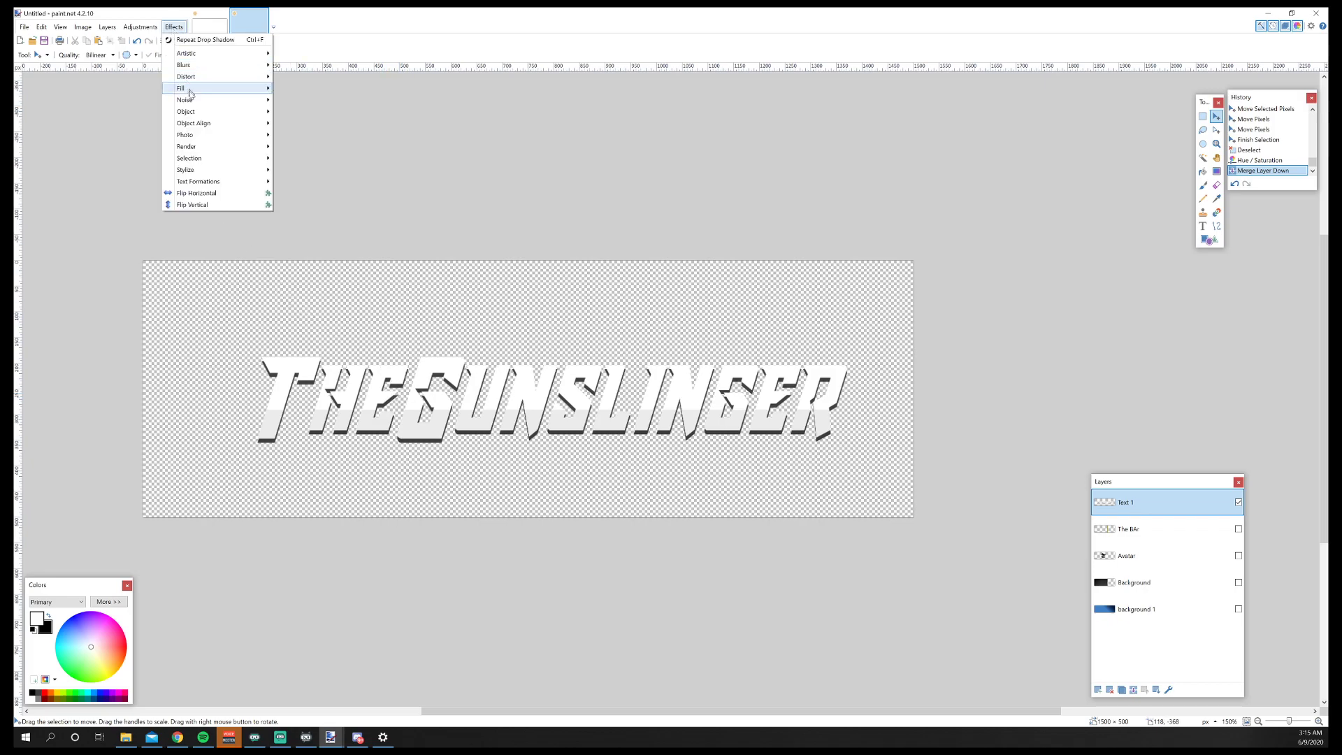
pyautogui.moveTo(209, 112)
pyautogui.click(333, 128)
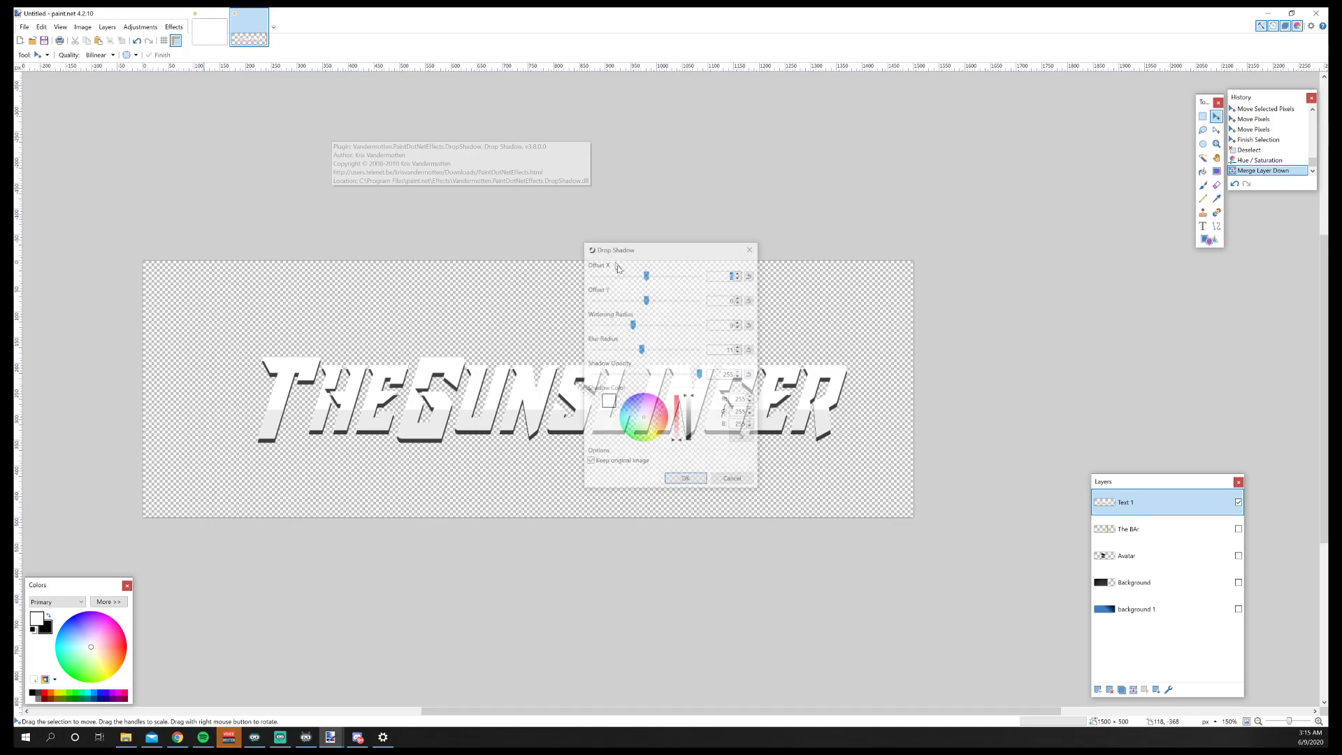
pyautogui.moveTo(692, 247); pyautogui.dragTo(931, 183)
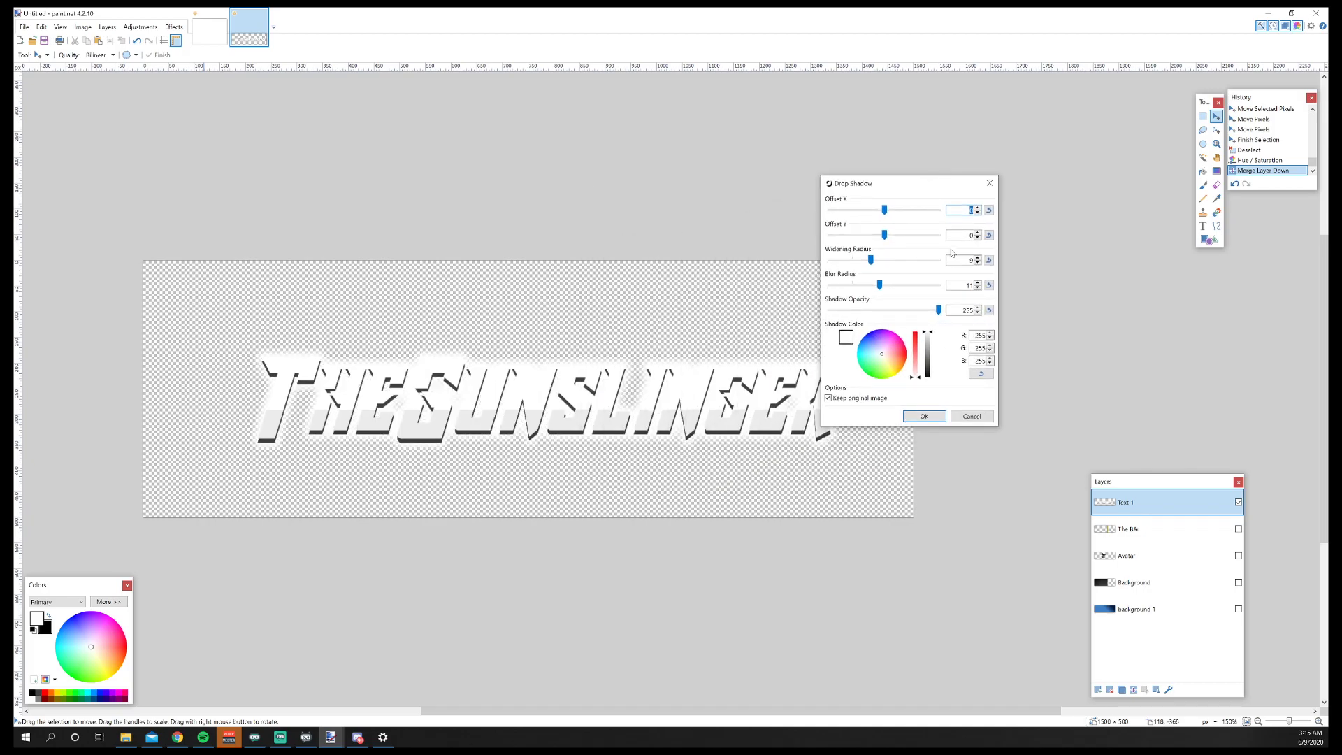
pyautogui.moveTo(928, 335); pyautogui.dragTo(938, 378)
pyautogui.moveTo(928, 187); pyautogui.dragTo(997, 92)
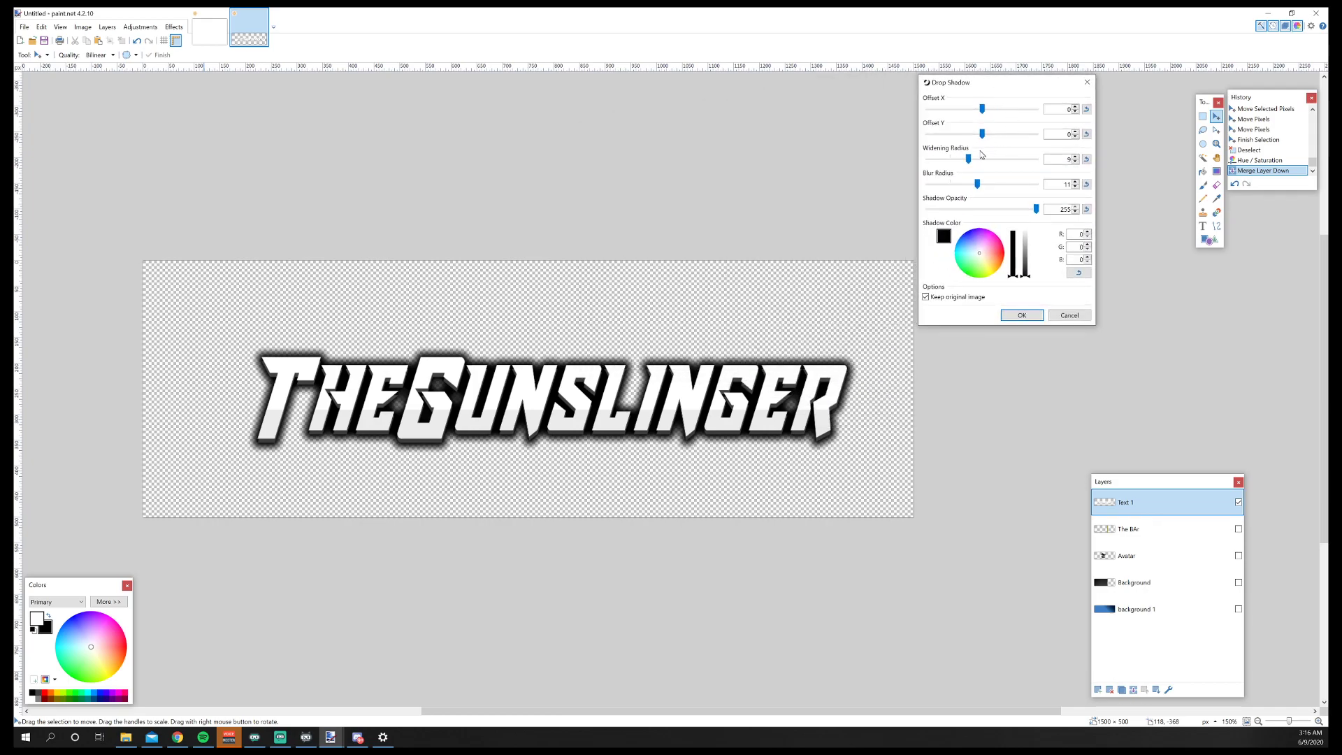
pyautogui.moveTo(969, 163)
pyautogui.mouseDown()
pyautogui.moveTo(941, 159)
pyautogui.moveTo(947, 188)
pyautogui.moveTo(954, 167)
pyautogui.moveTo(940, 190)
pyautogui.moveTo(958, 163)
pyautogui.mouseUp()
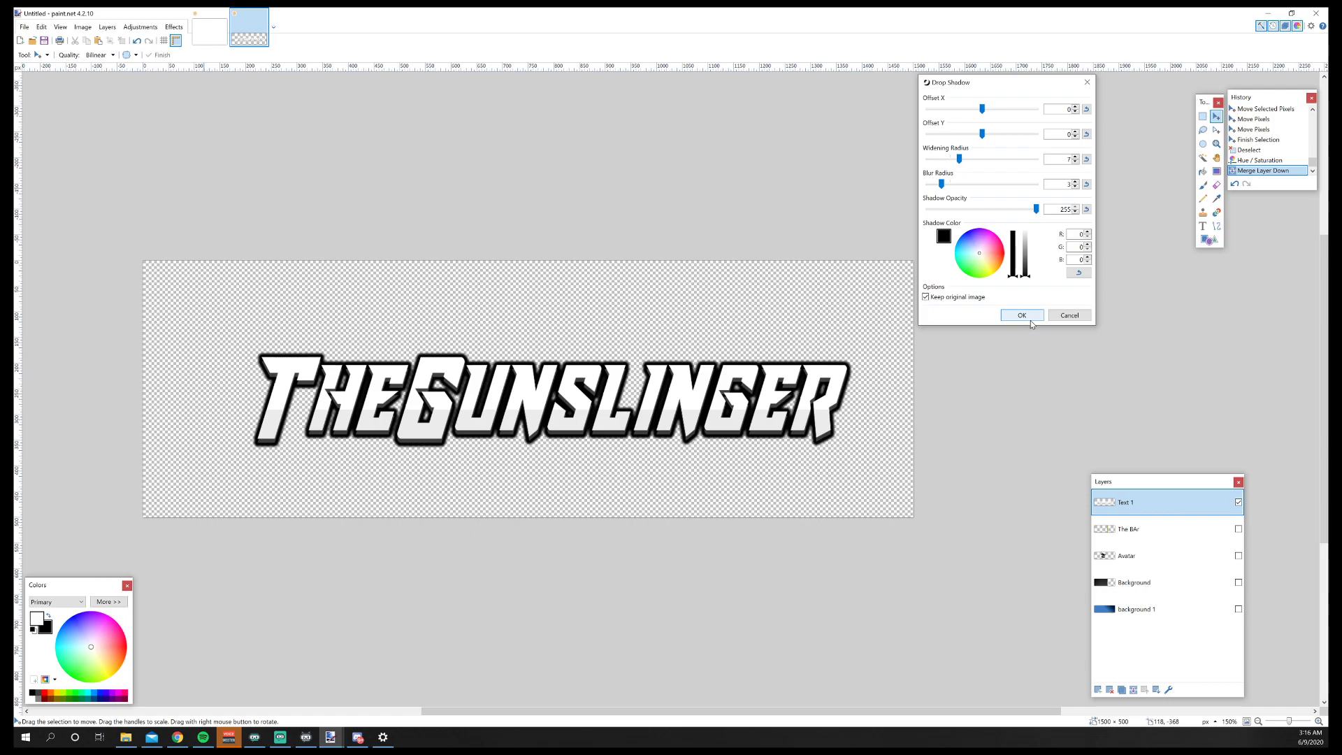
pyautogui.click(1021, 315)
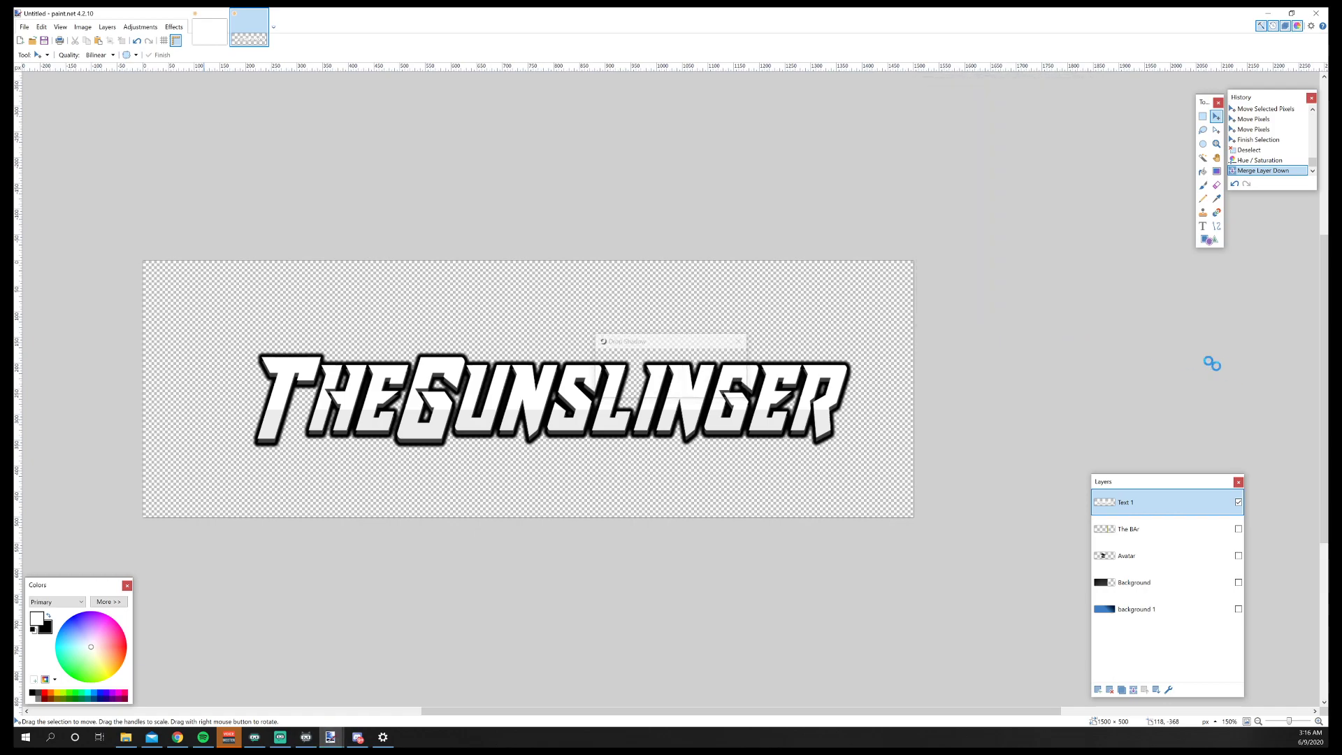
# Show the divider bar, Avatar, Background and background 1 layers again.
pyautogui.click(1238, 529)
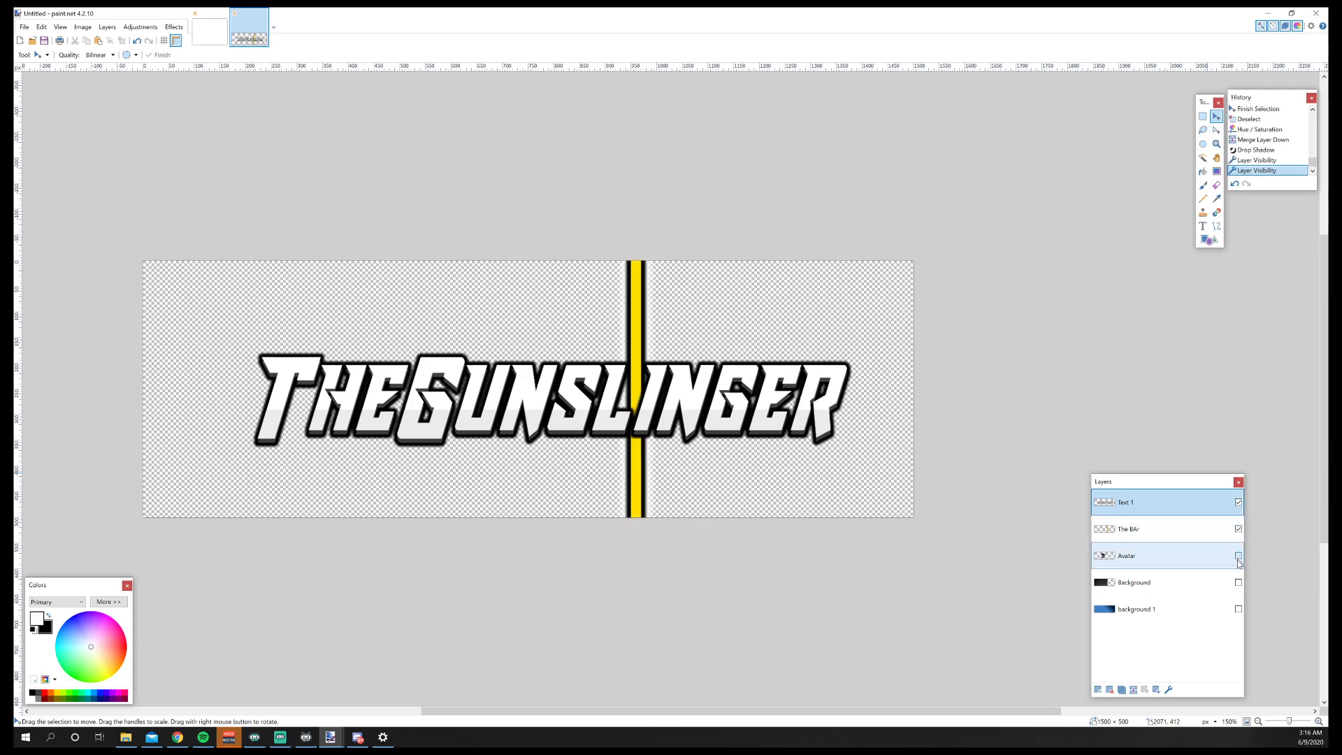
pyautogui.click(1238, 556)
pyautogui.click(1239, 582)
pyautogui.click(1239, 609)
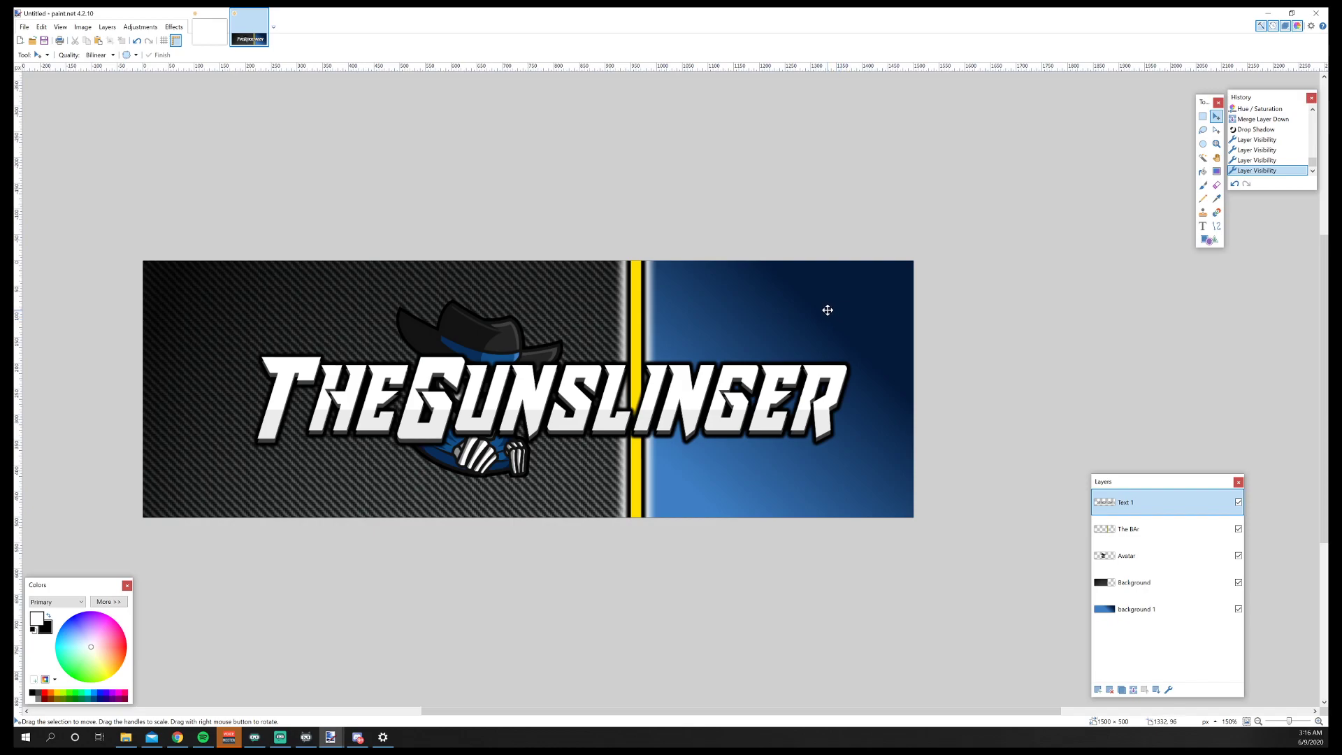
# Shift the whole title about 89 pixels right and 86 pixels down, and deselect.
pyautogui.hotkey('ctrl', 'a')
pyautogui.moveTo(751, 412); pyautogui.dragTo(790, 443)
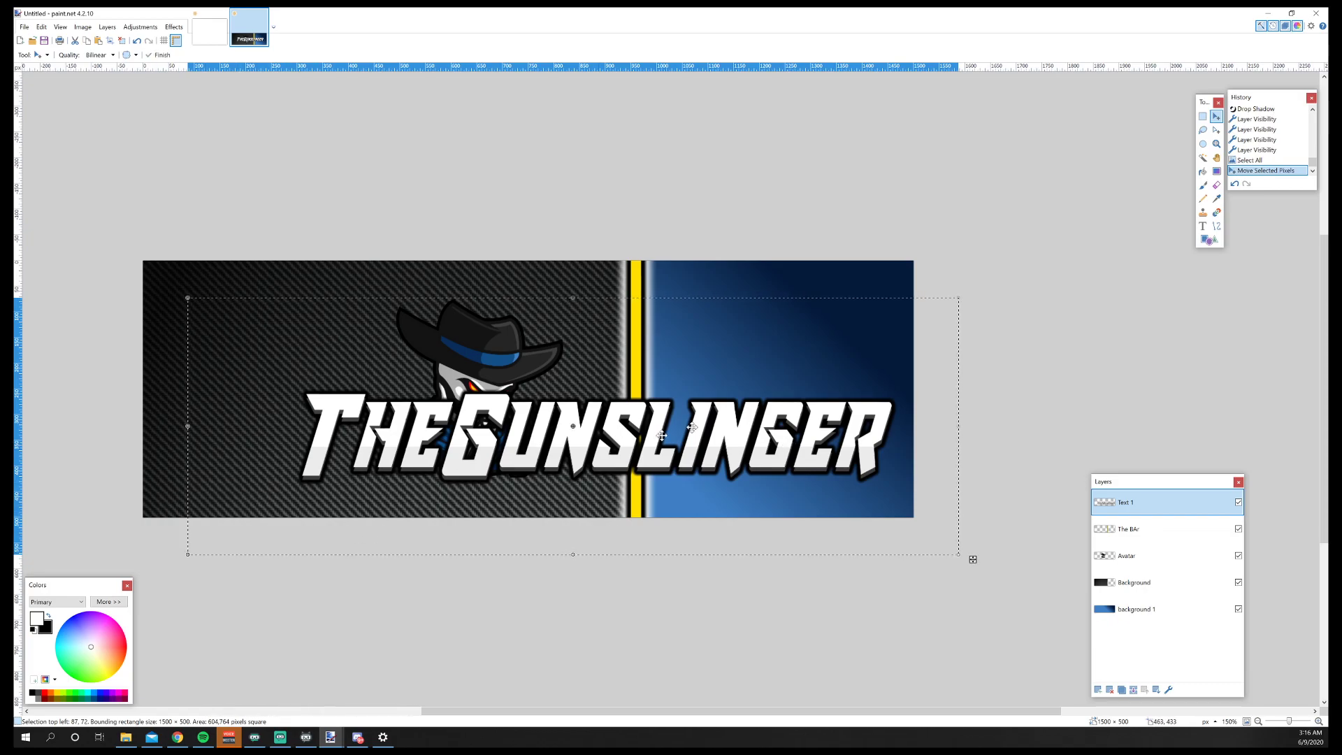
pyautogui.moveTo(815, 449); pyautogui.dragTo(813, 457)
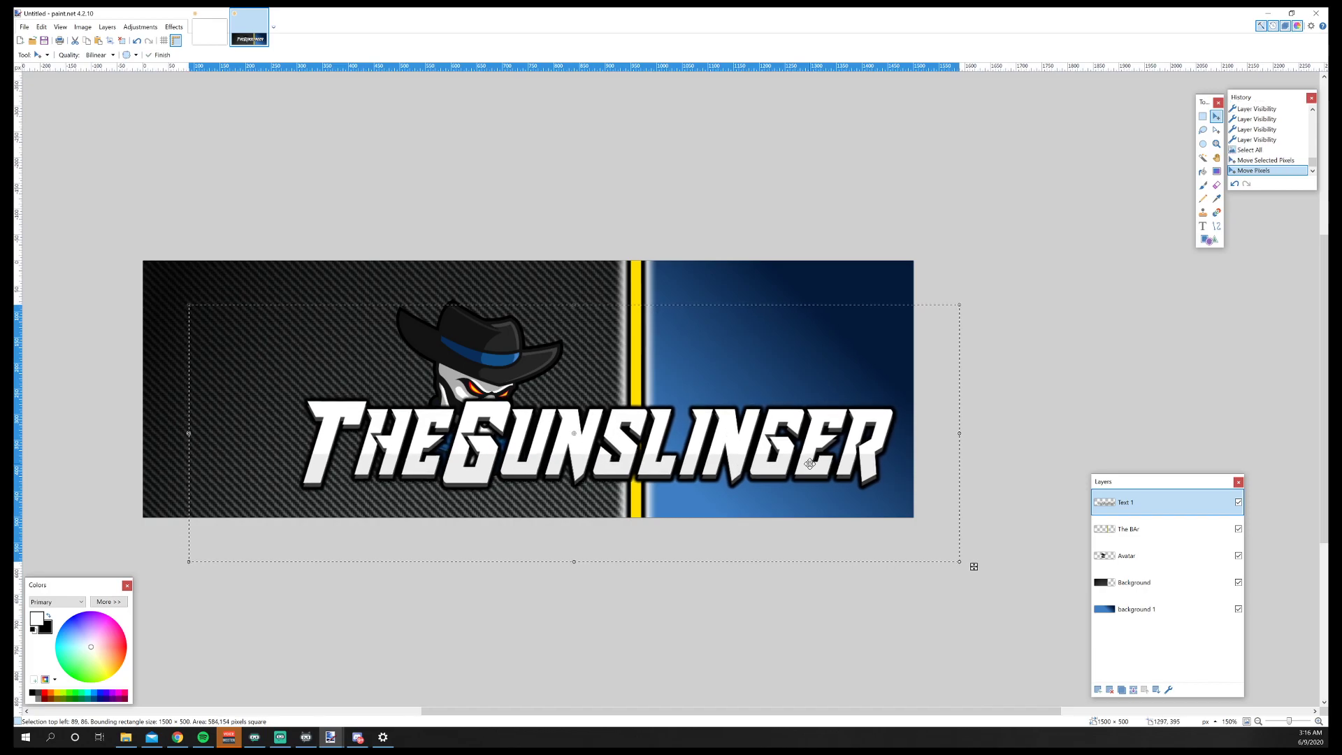
pyautogui.hotkey('ctrl', 'd')
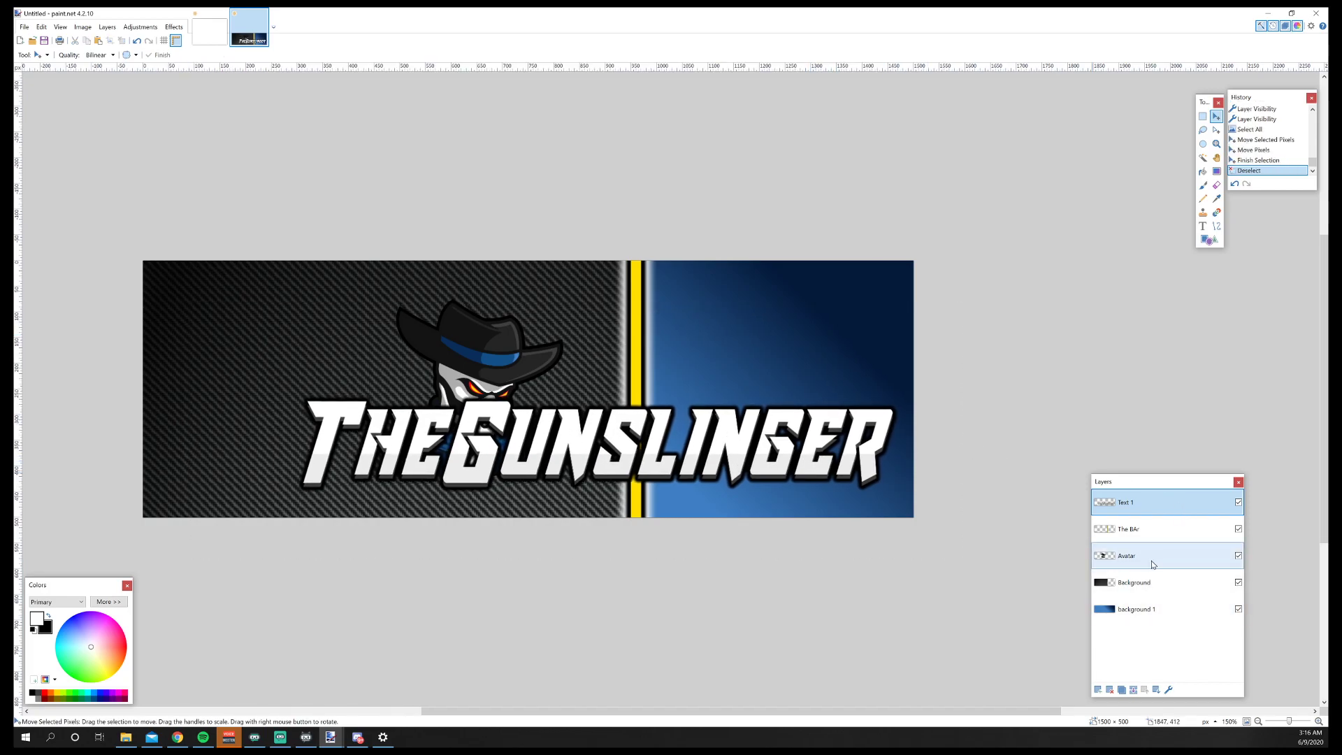
# Bring the Avatar layer to the front and shrink its full content to about 1211 × 403 pixels near the banner's upper left.
pyautogui.moveTo(1156, 553); pyautogui.dragTo(1157, 505)
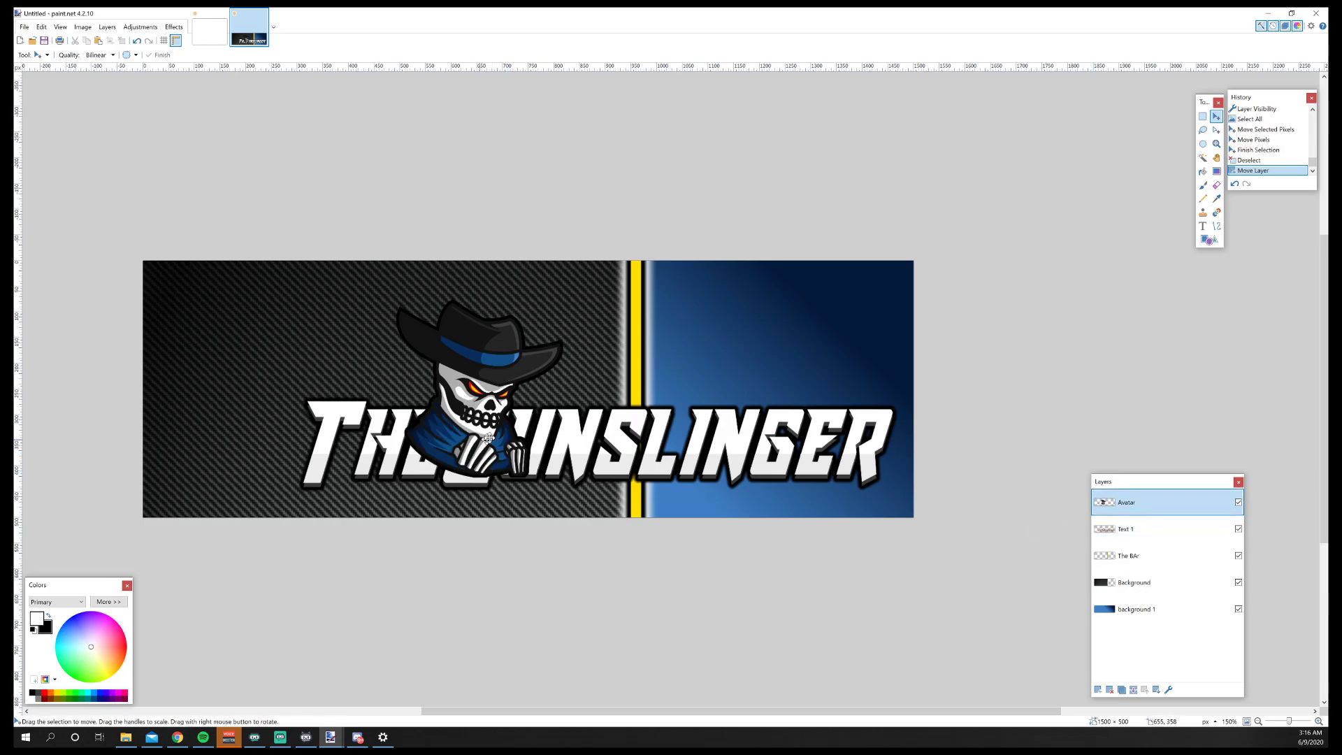
pyautogui.hotkey('ctrl', 'a')
pyautogui.moveTo(481, 426); pyautogui.dragTo(364, 378)
pyautogui.moveTo(805, 482); pyautogui.dragTo(658, 436)
pyautogui.moveTo(508, 386)
pyautogui.mouseDown()
pyautogui.moveTo(522, 423)
pyautogui.moveTo(542, 423)
pyautogui.moveTo(514, 416)
pyautogui.moveTo(512, 397)
pyautogui.moveTo(521, 406)
pyautogui.mouseUp()
# Place the Avatar layer directly below Text 1, move the skull right and down behind the title's first letters, and deselect.
pyautogui.hotkey('ctrl', 'pagedown')
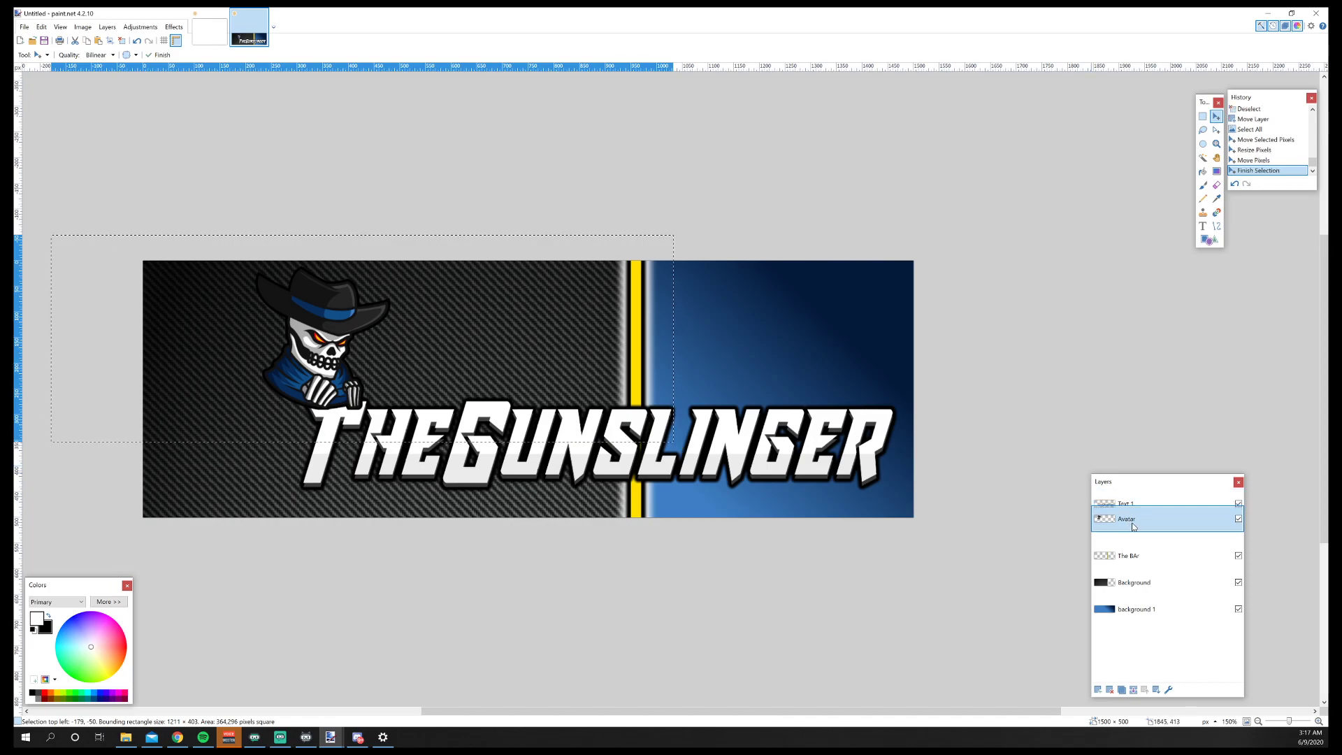
pyautogui.moveTo(356, 355); pyautogui.dragTo(424, 376)
pyautogui.hotkey('ctrl', 'd')
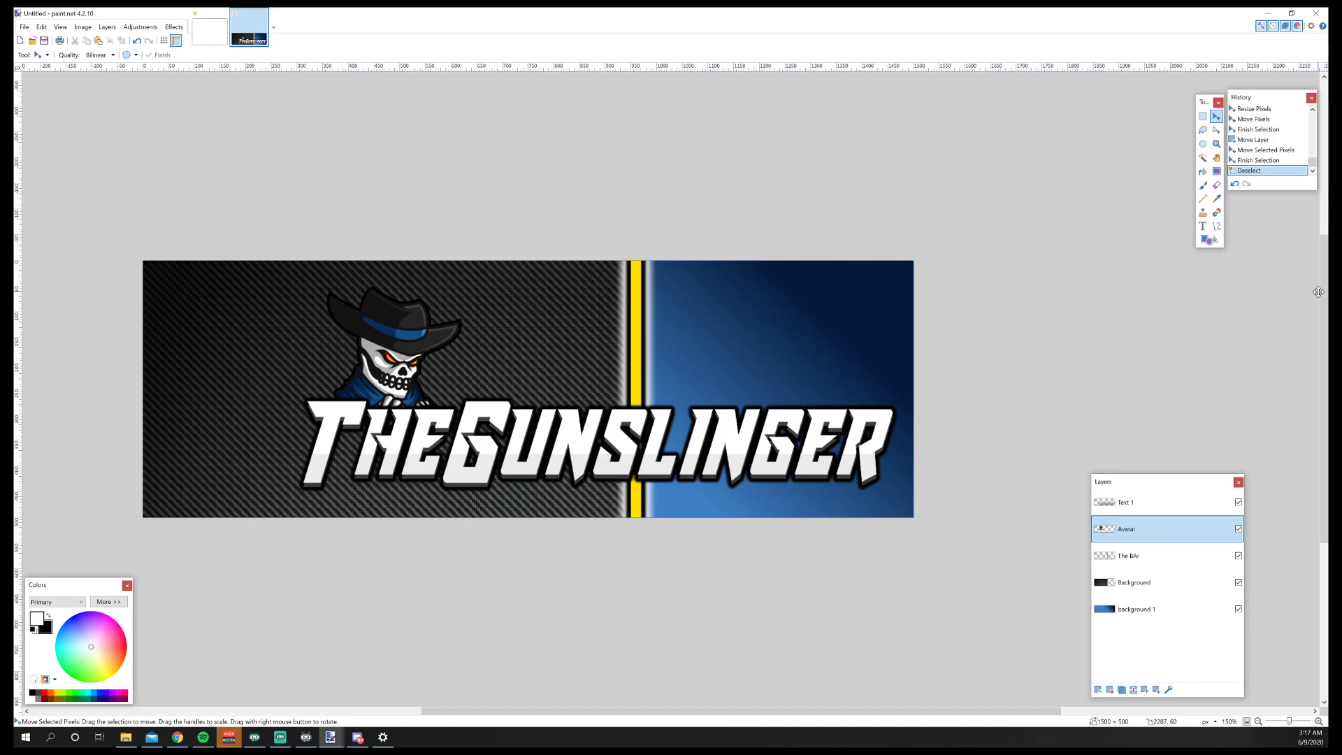
# Add a new layer for the Text tool and place it at the top of the layer stack.
pyautogui.click(1202, 226)
pyautogui.click(1098, 689)
pyautogui.click(1145, 689)
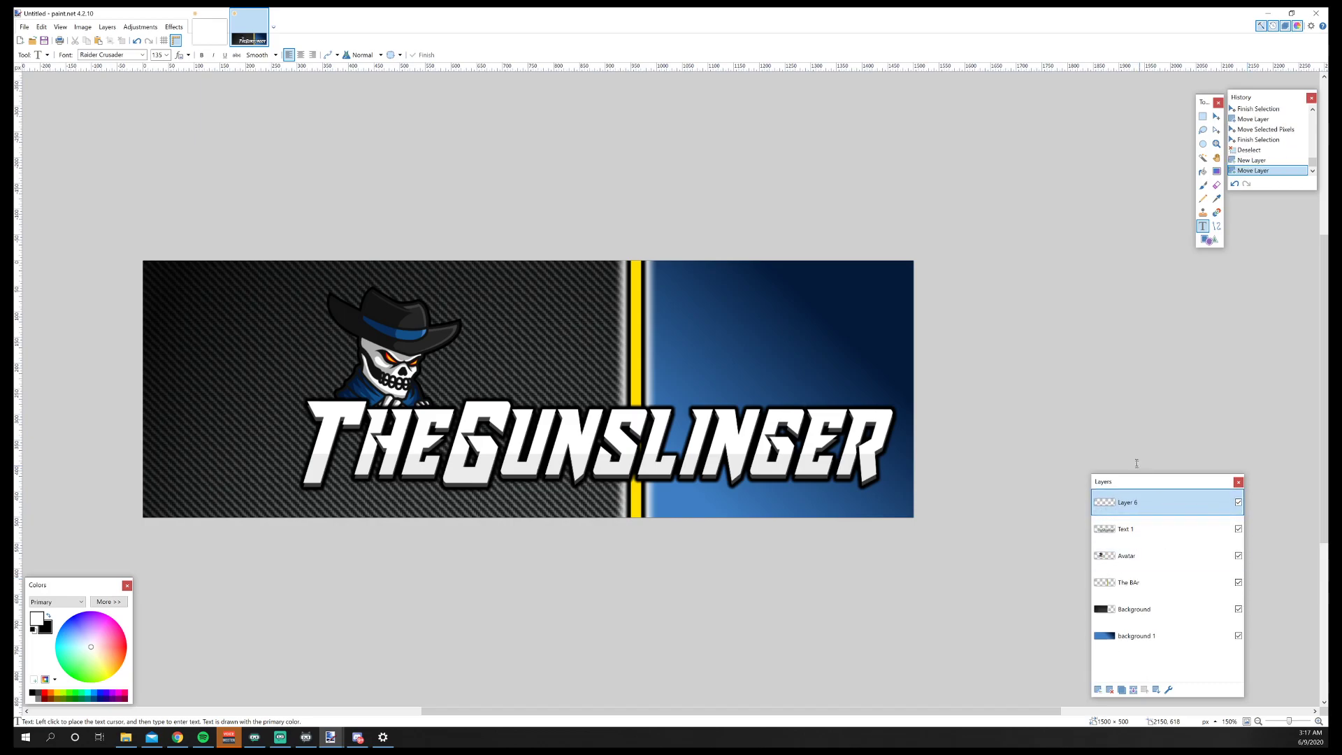
# Place a text cursor beneath the title and set the font to Roboto Black at size 48.
pyautogui.click(126, 55)
pyautogui.scroll(-3, 227, 133)
pyautogui.moveTo(228, 141); pyautogui.dragTo(234, 266)
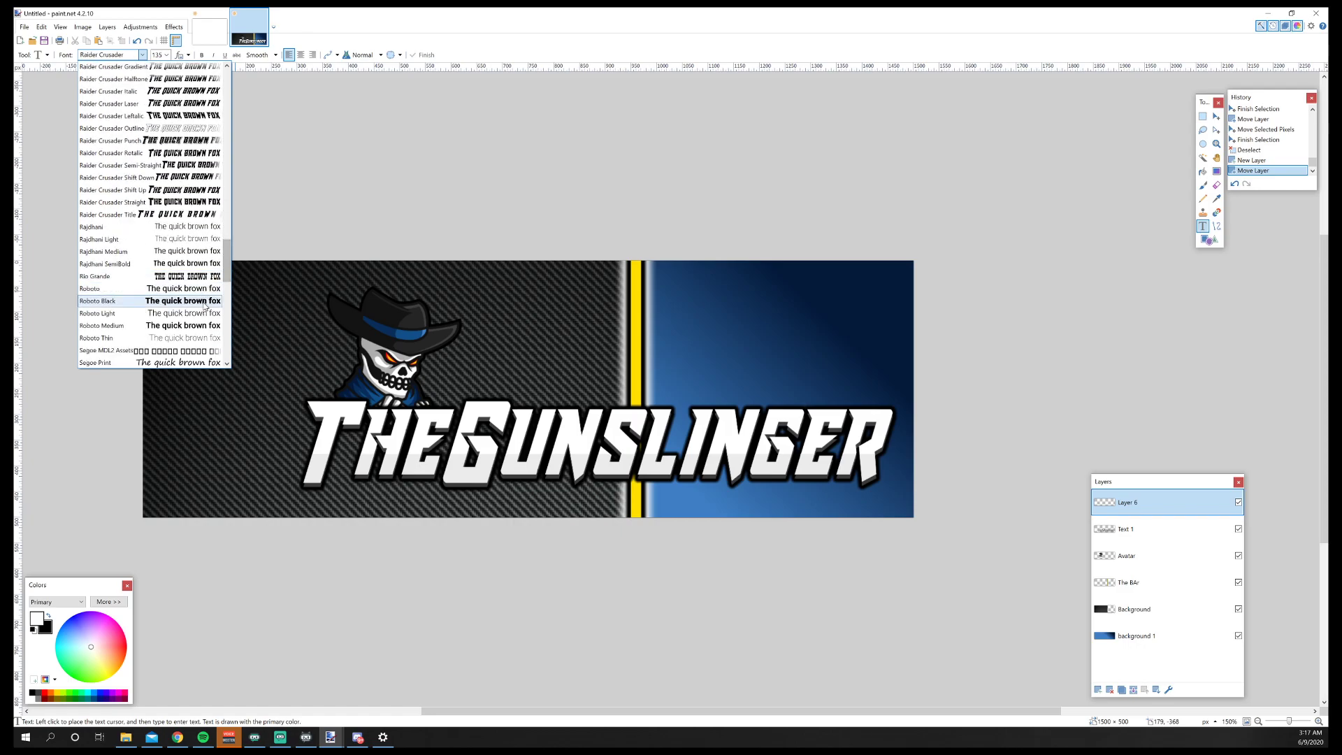
pyautogui.click(189, 302)
pyautogui.click(605, 490)
pyautogui.click(167, 54)
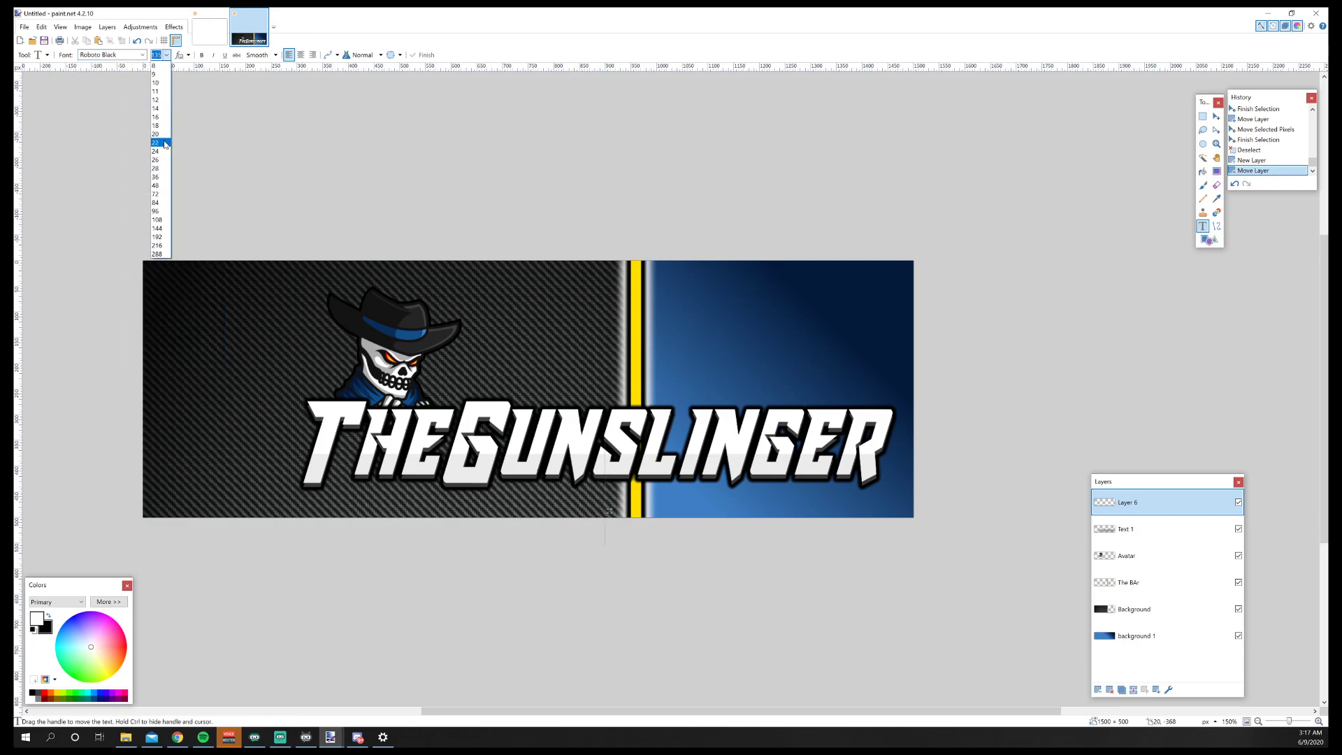
pyautogui.click(168, 186)
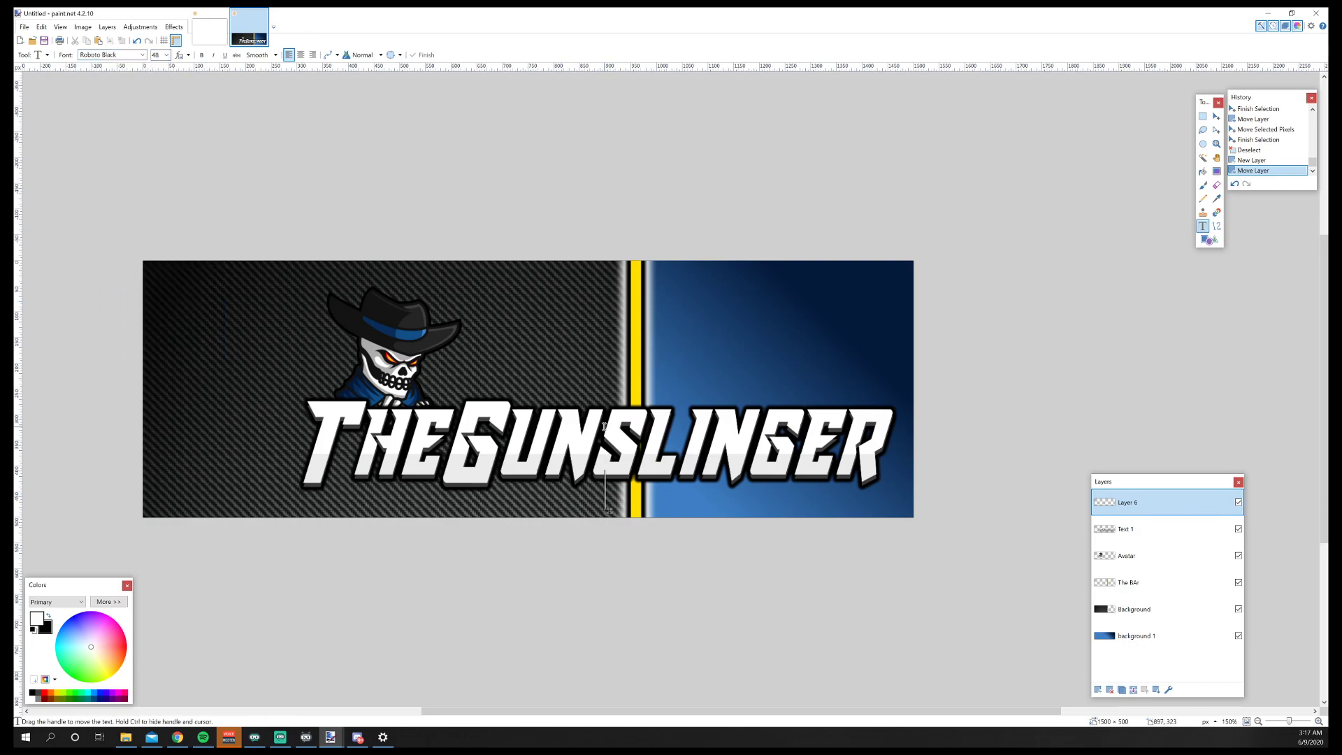
# Enter the text "Twitch.tv/Gunslinger Entertainment" beneath the title.
pyautogui.hscroll(-3, 604, 427)
pyautogui.write('The')
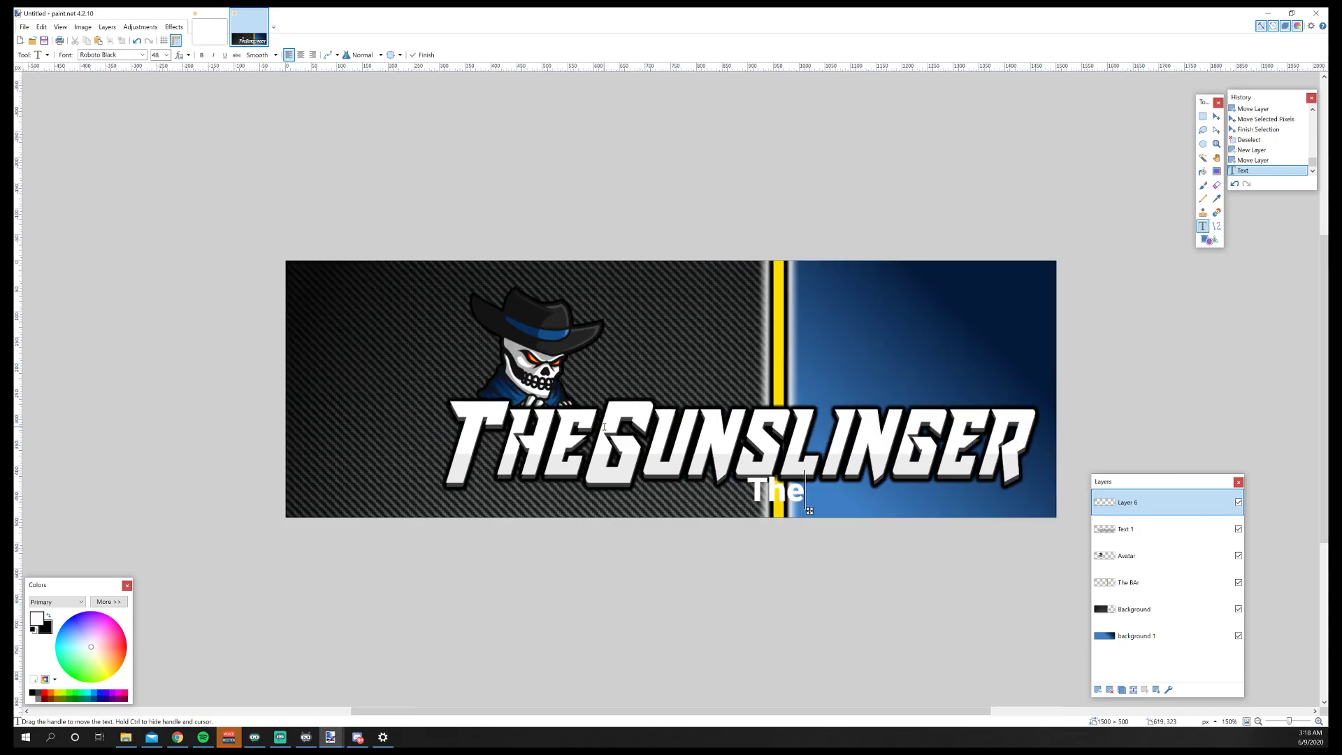
pyautogui.press('BackSpace')
pyautogui.press('BackSpace')
pyautogui.press('BackSpace')
pyautogui.write('Twitch.')
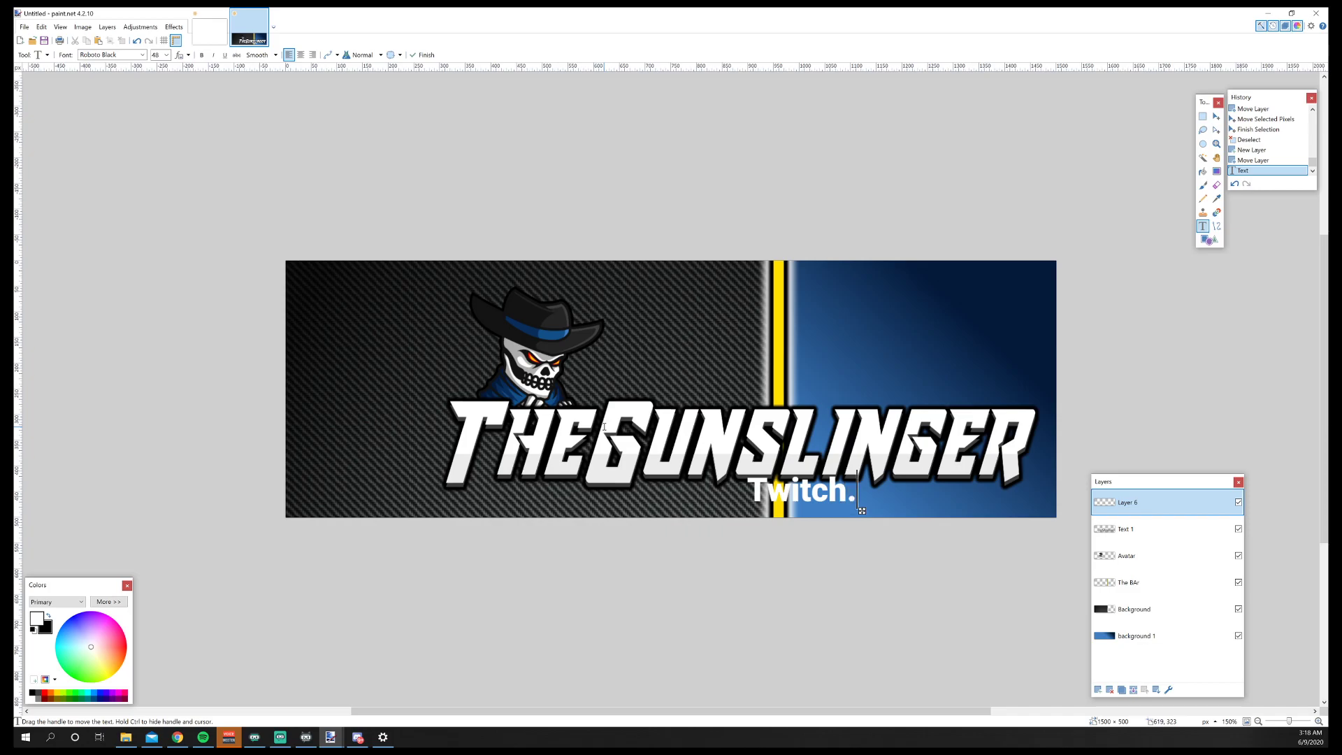
pyautogui.write('tx/Gi')
pyautogui.press('BackSpace')
pyautogui.write('unsligh')
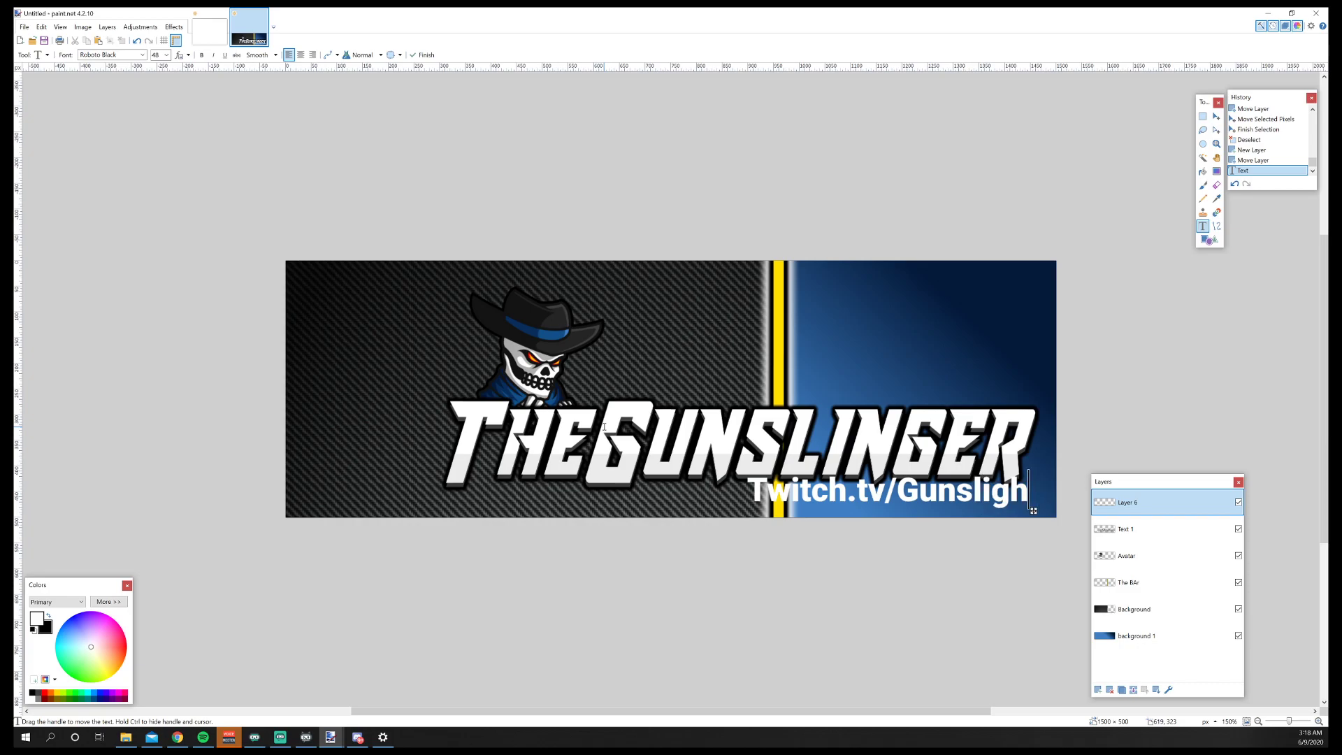
pyautogui.press('BackSpace')
pyautogui.press('BackSpace')
pyautogui.press('BackSpace')
pyautogui.write('inger')
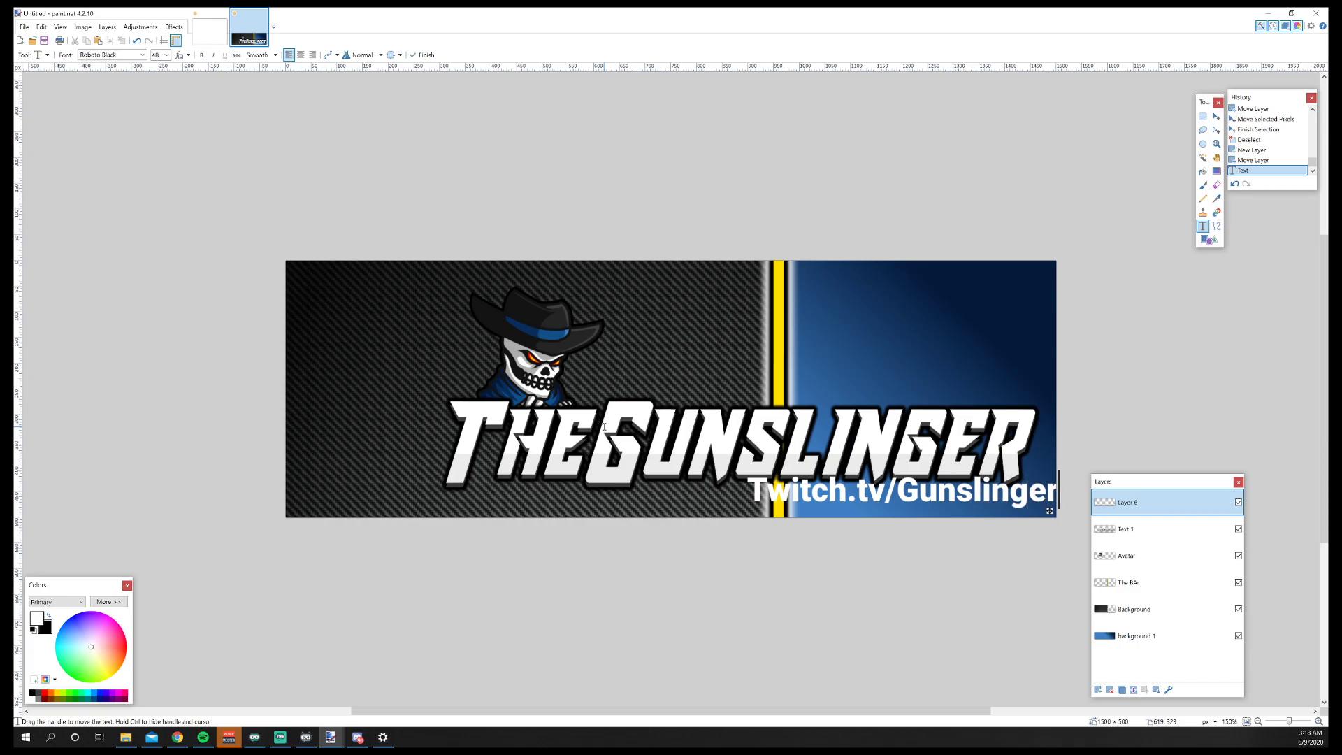
pyautogui.hscroll(3, 604, 427)
pyautogui.hscroll(1, 604, 427)
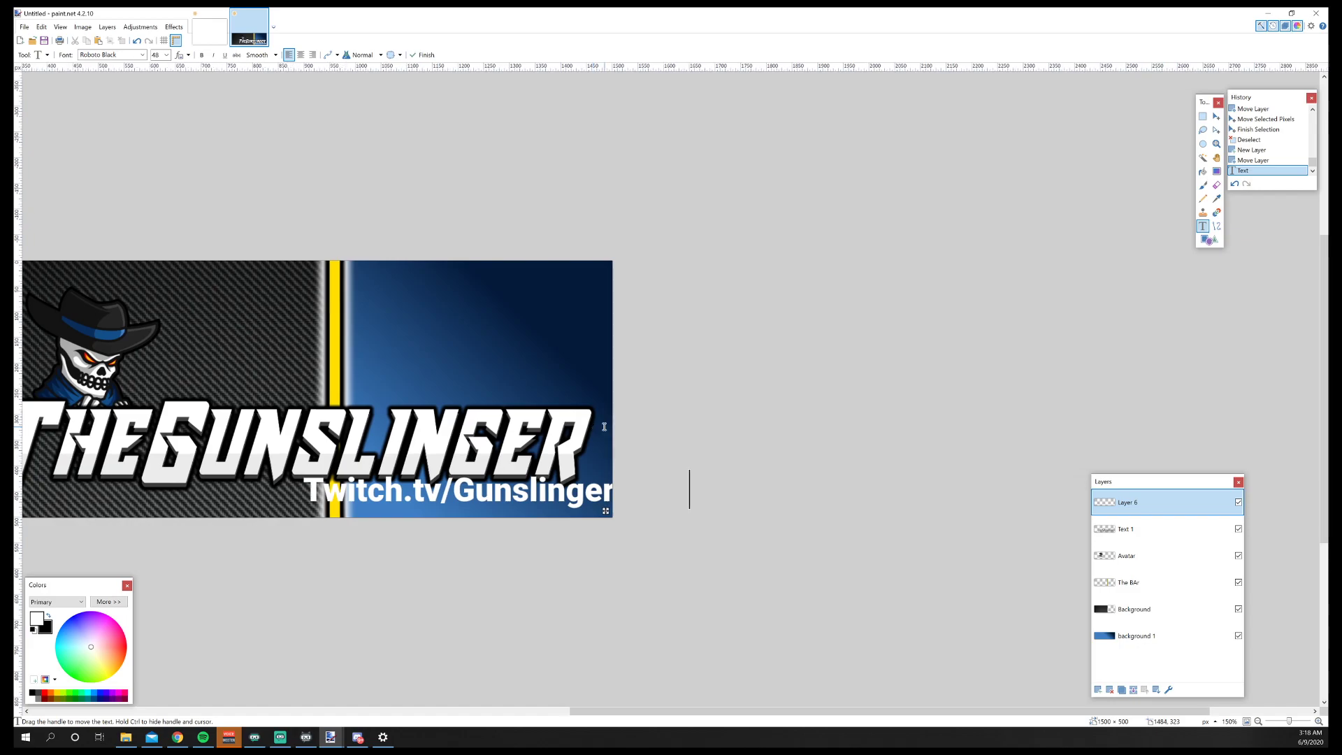
pyautogui.hscroll(2, 604, 426)
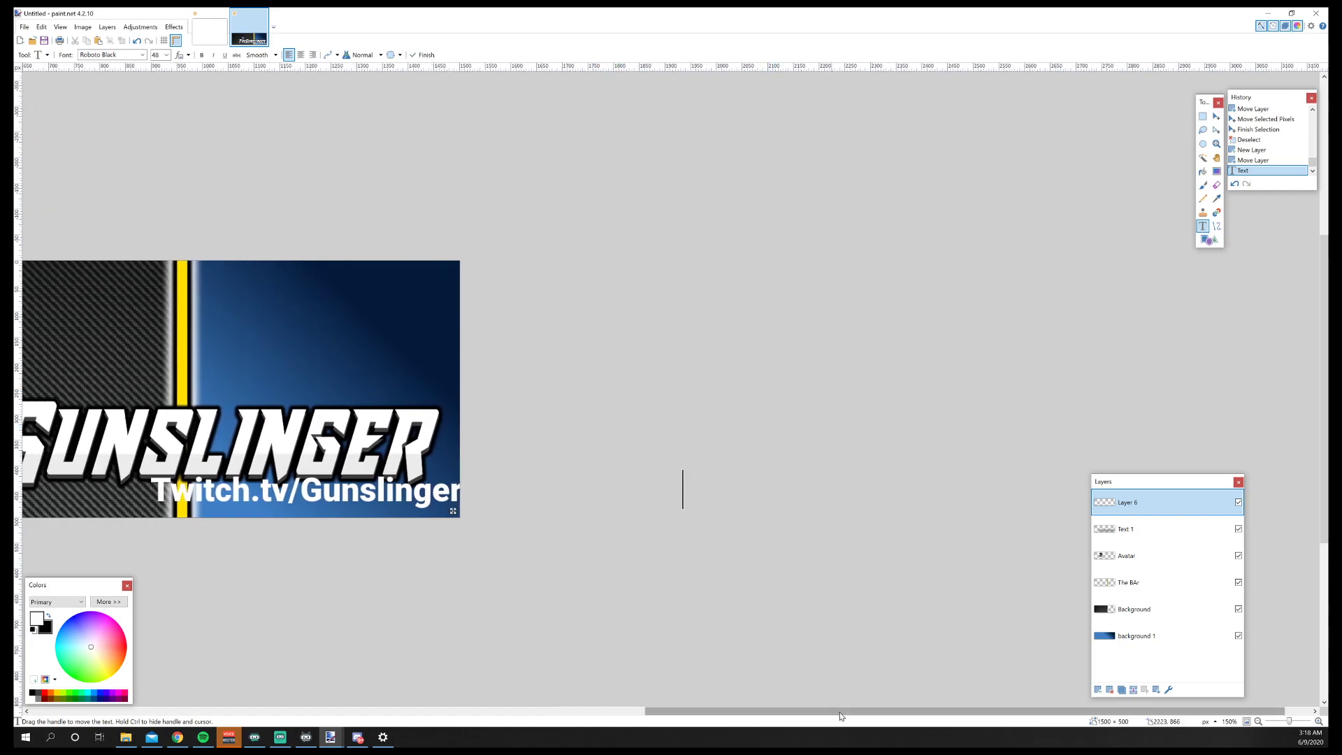
# Set the Twitch text's size to 24 and position it just beneath the right half of the title.
pyautogui.hscroll(-5, 314, 157)
pyautogui.click(167, 54)
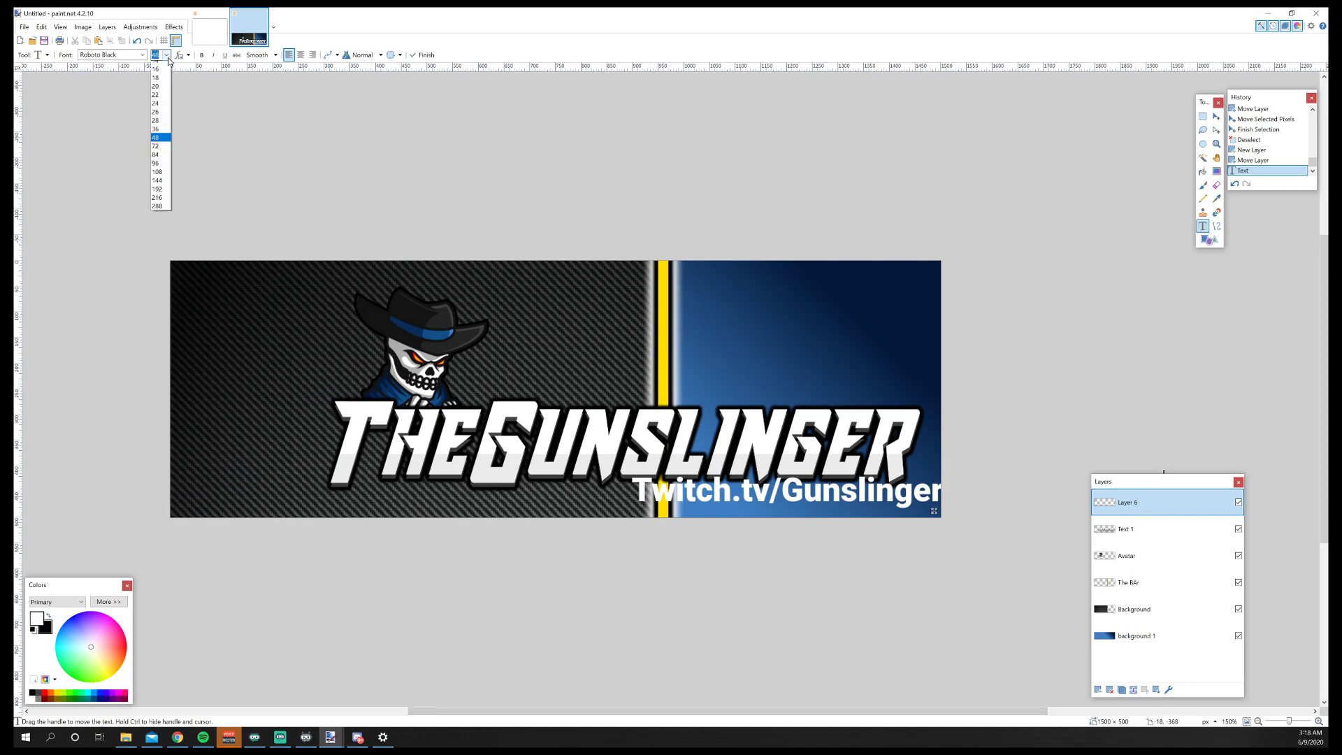
pyautogui.click(158, 147)
pyautogui.moveTo(903, 506); pyautogui.dragTo(942, 518)
pyautogui.moveTo(935, 517); pyautogui.dragTo(893, 504)
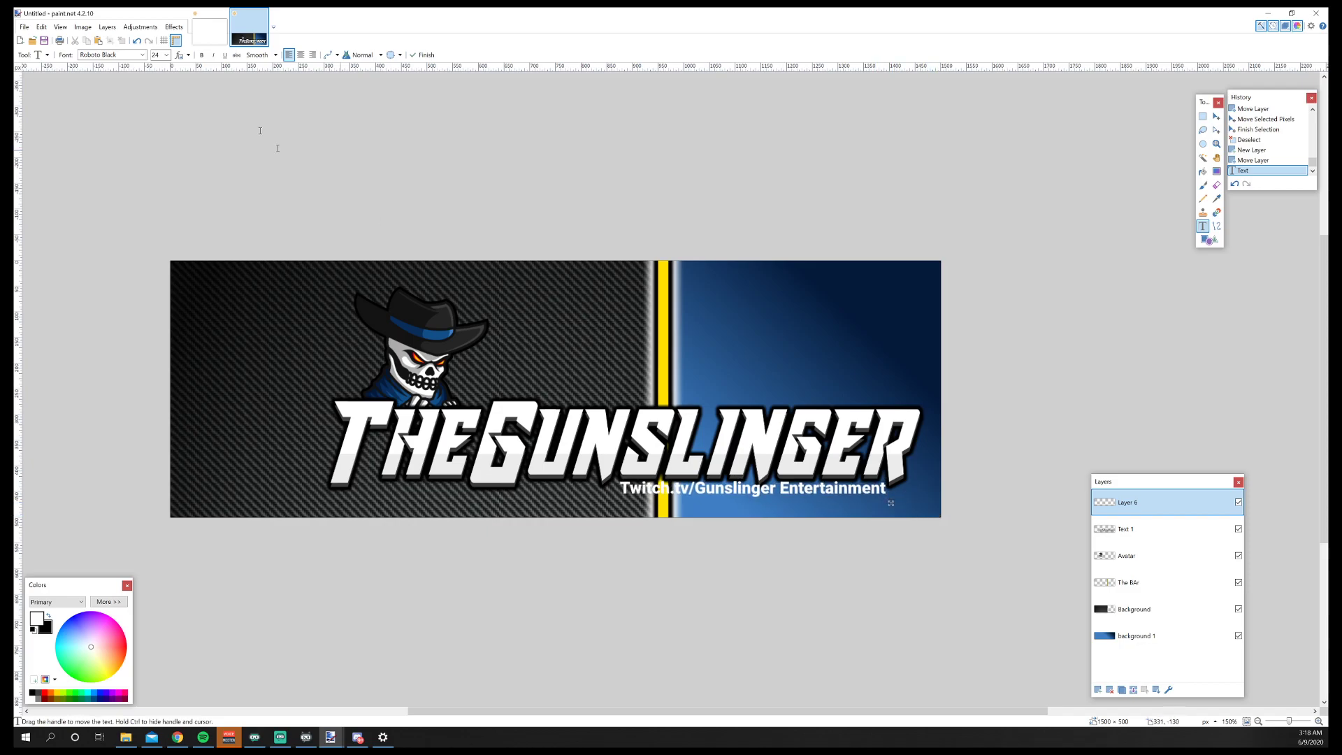
# Apply a black Drop Shadow to the Twitch text with zero offsets, widening radius 7, blur radius 3 and opacity 255.
pyautogui.click(174, 27)
pyautogui.moveTo(225, 118)
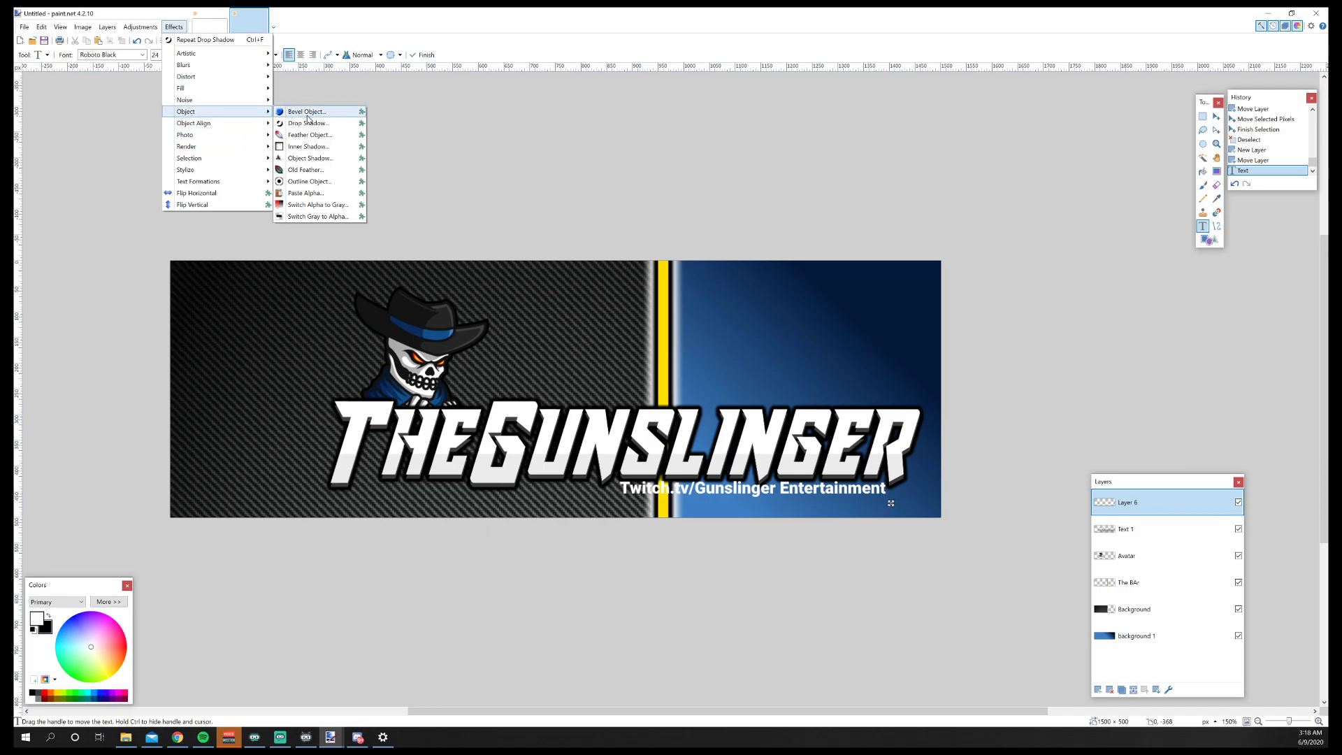
pyautogui.click(308, 112)
pyautogui.moveTo(675, 248); pyautogui.dragTo(354, 115)
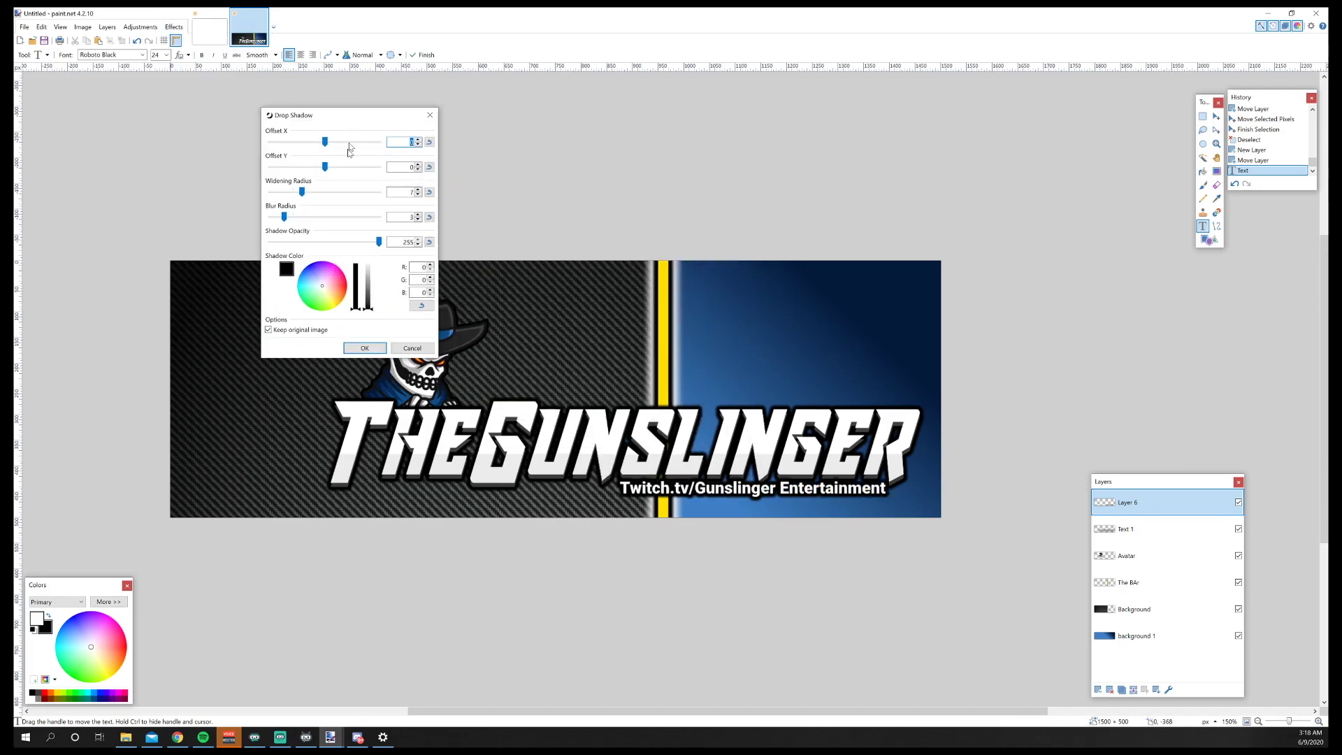
pyautogui.click(365, 349)
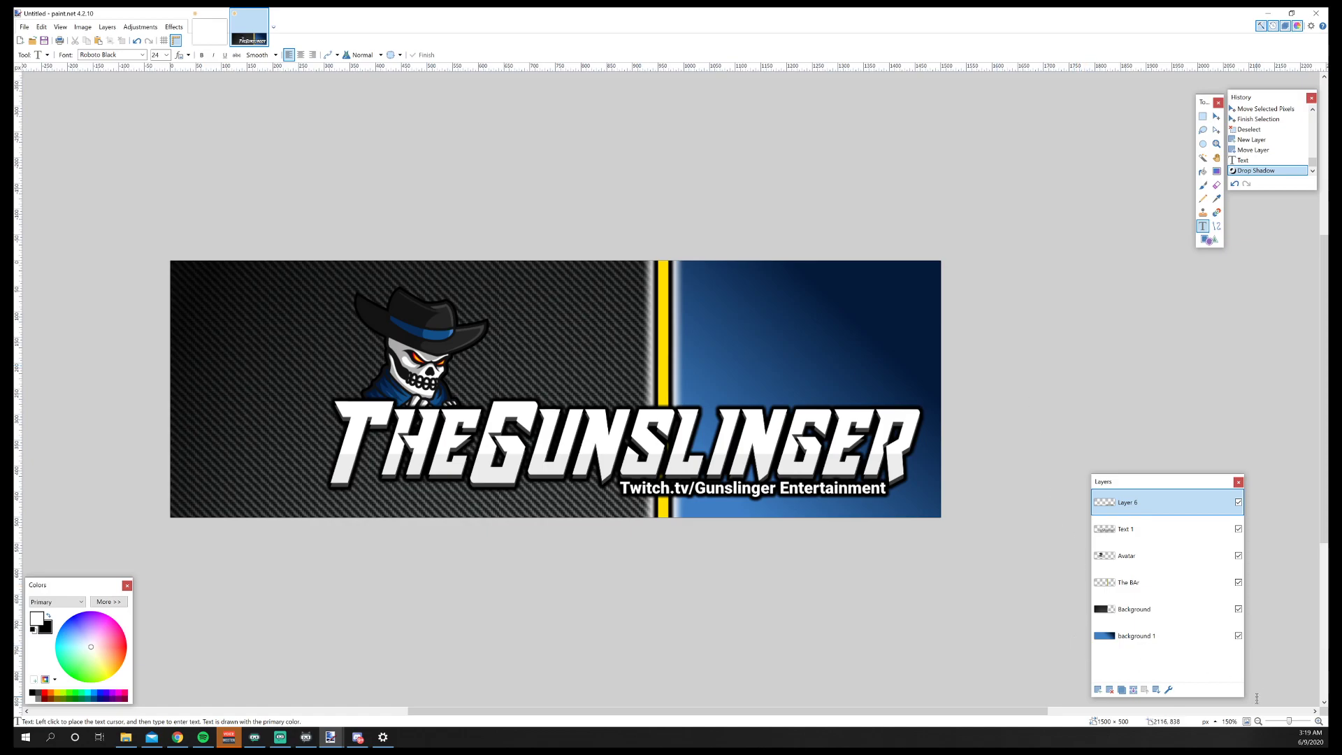
pyautogui.click(1258, 721)
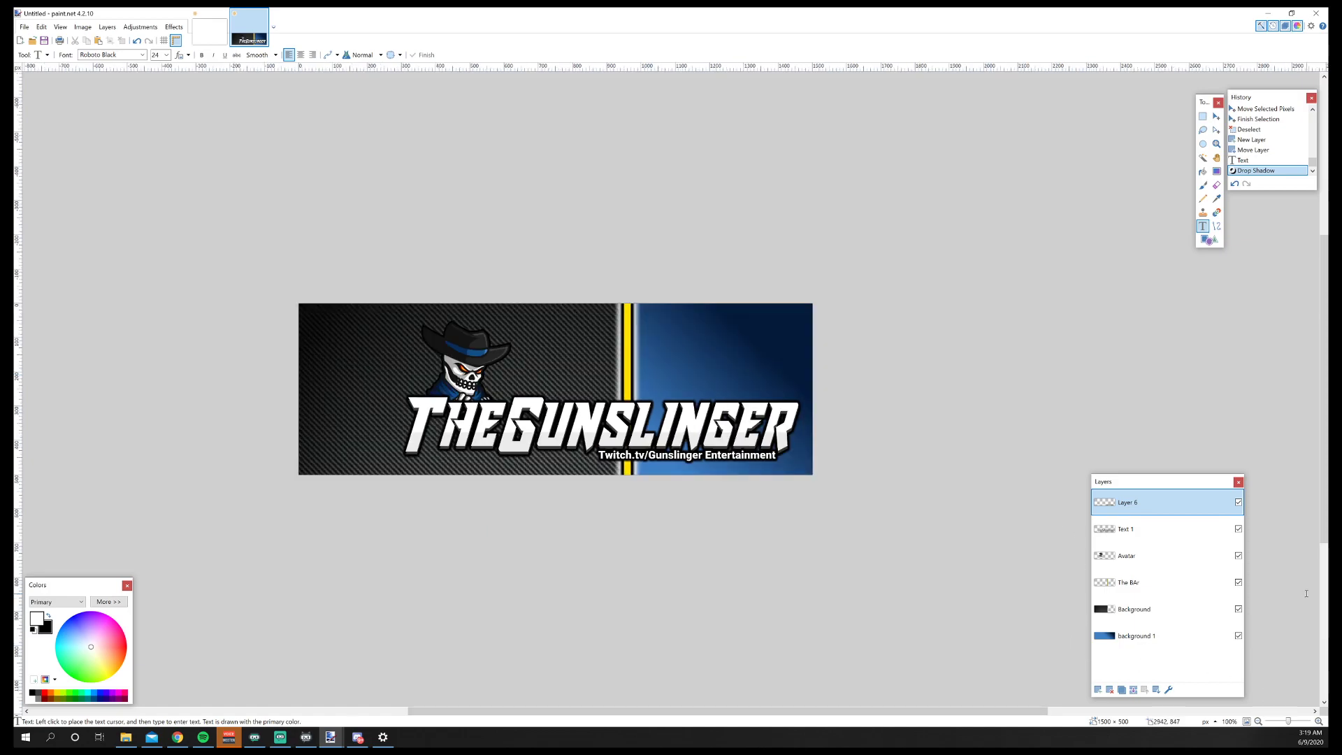